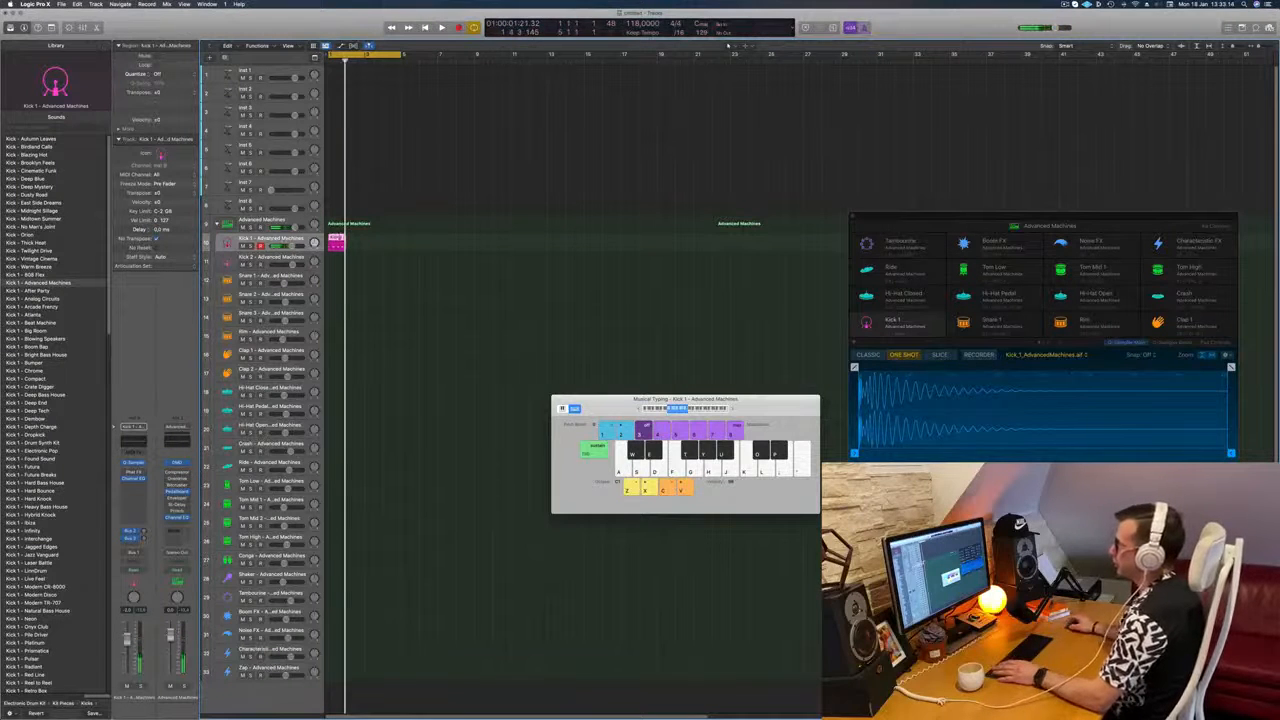
Step: Open the recorded kick region in the piano roll, quantize all its notes to 1/16 and play it back
{"action": "key", "text": "e"}
{"action": "key", "text": "super+a"}
{"action": "key", "text": "q"}
{"action": "key", "text": "space"}
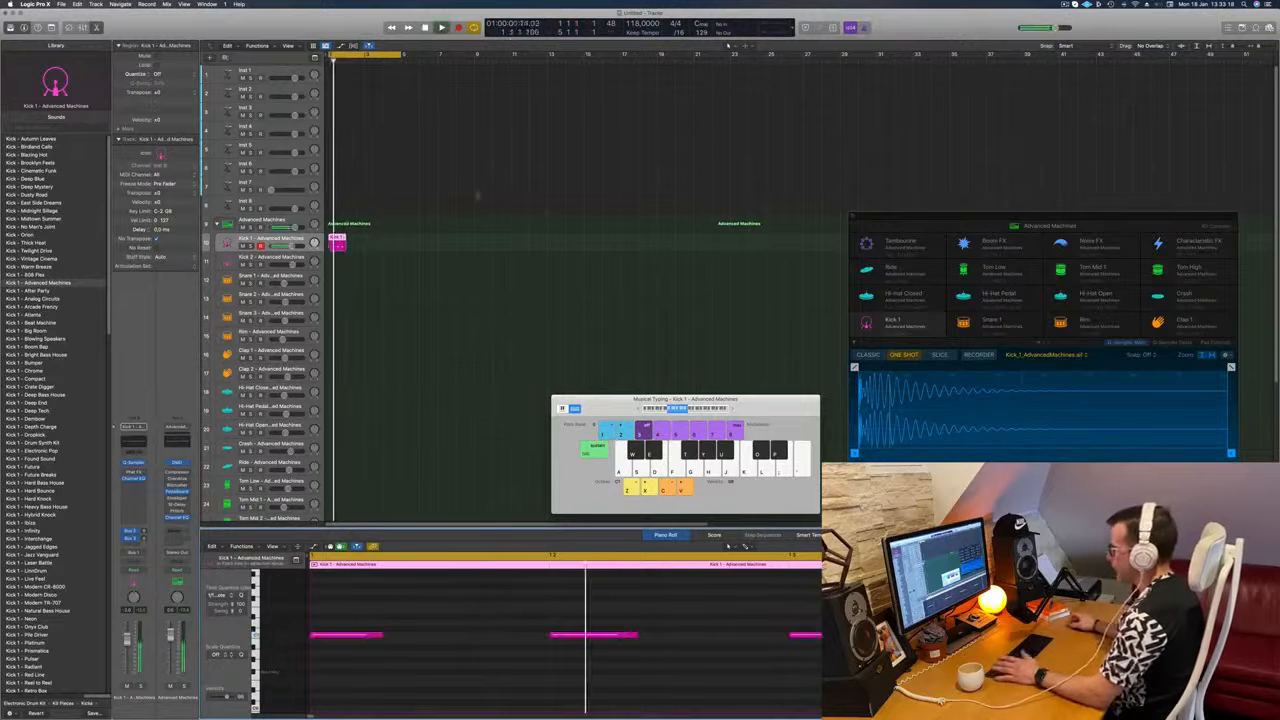
Step: Repeat the one-bar kick region along the Kick 1 track until it fills four bars
{"action": "left_click_drag", "start_coordinate": [340, 243], "coordinate": [380, 245]}
{"action": "left_click", "coordinate": [400, 247]}
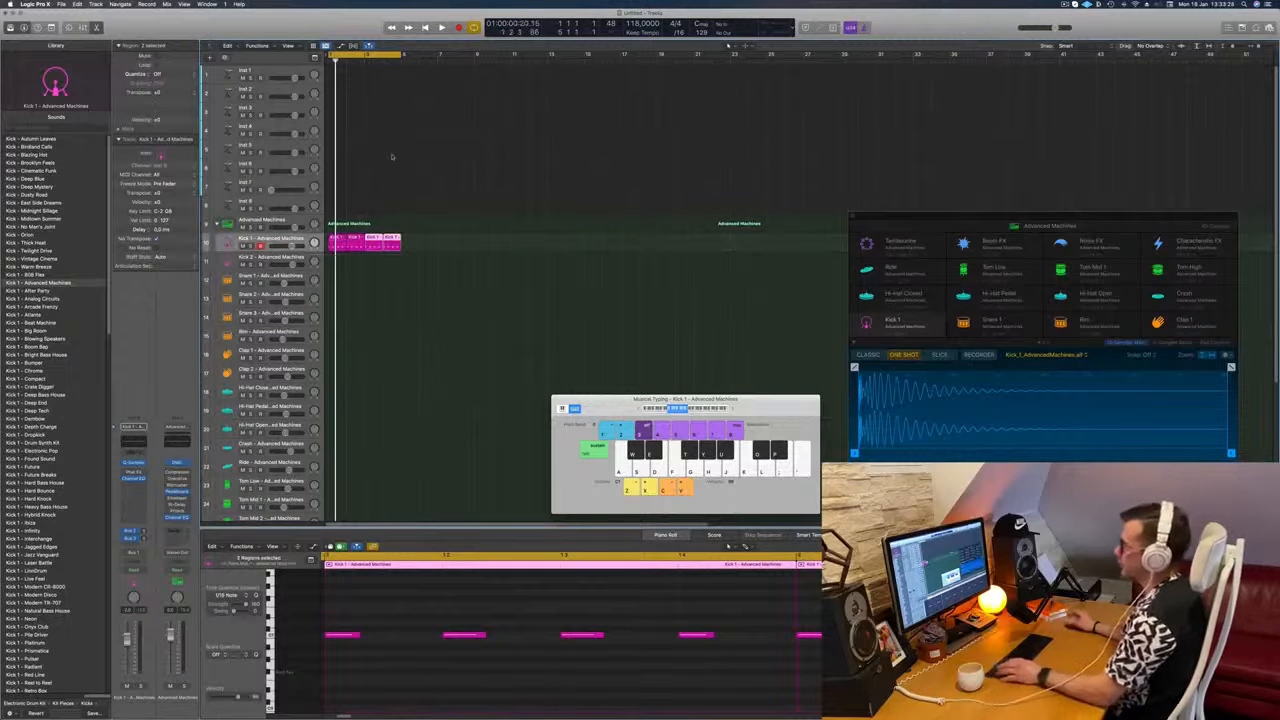
{"action": "left_click", "coordinate": [416, 248]}
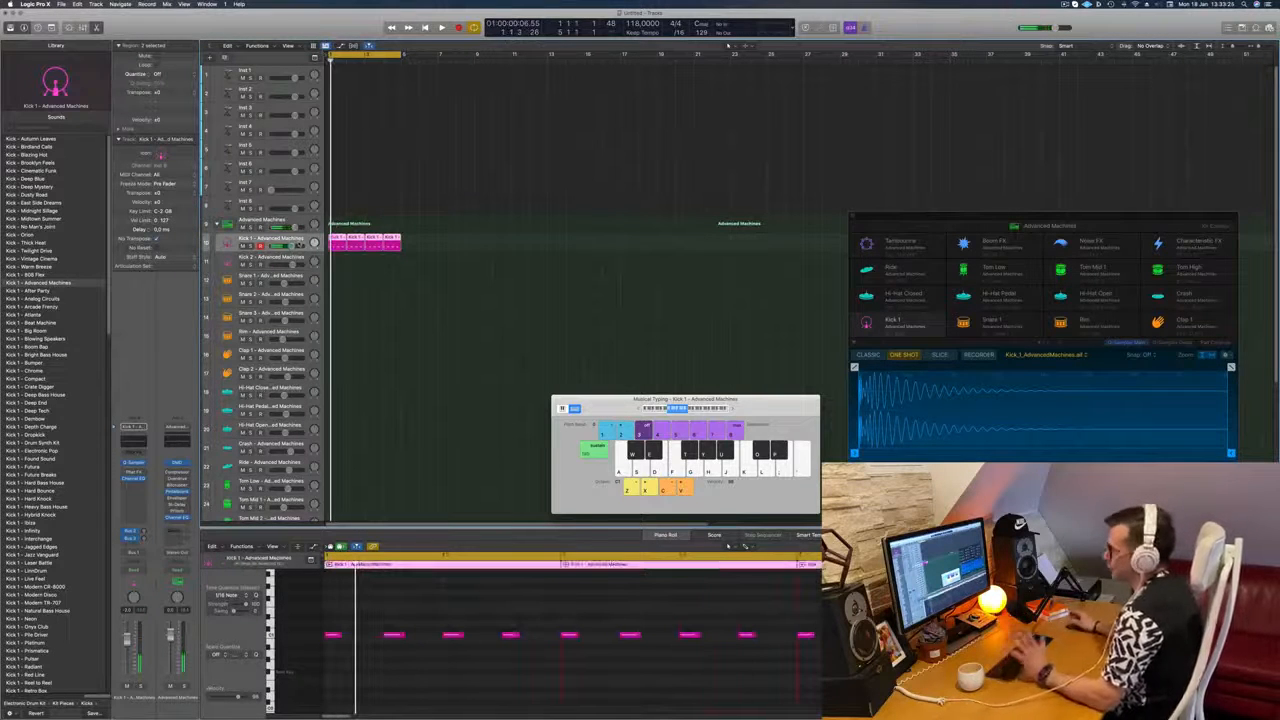
Step: Transpose all the notes in the four kick regions down one octave and stop playback
{"action": "left_click", "coordinate": [399, 688]}
{"action": "key", "text": "super+a"}
{"action": "key", "text": "alt+shift+Down"}
{"action": "key", "text": "space"}
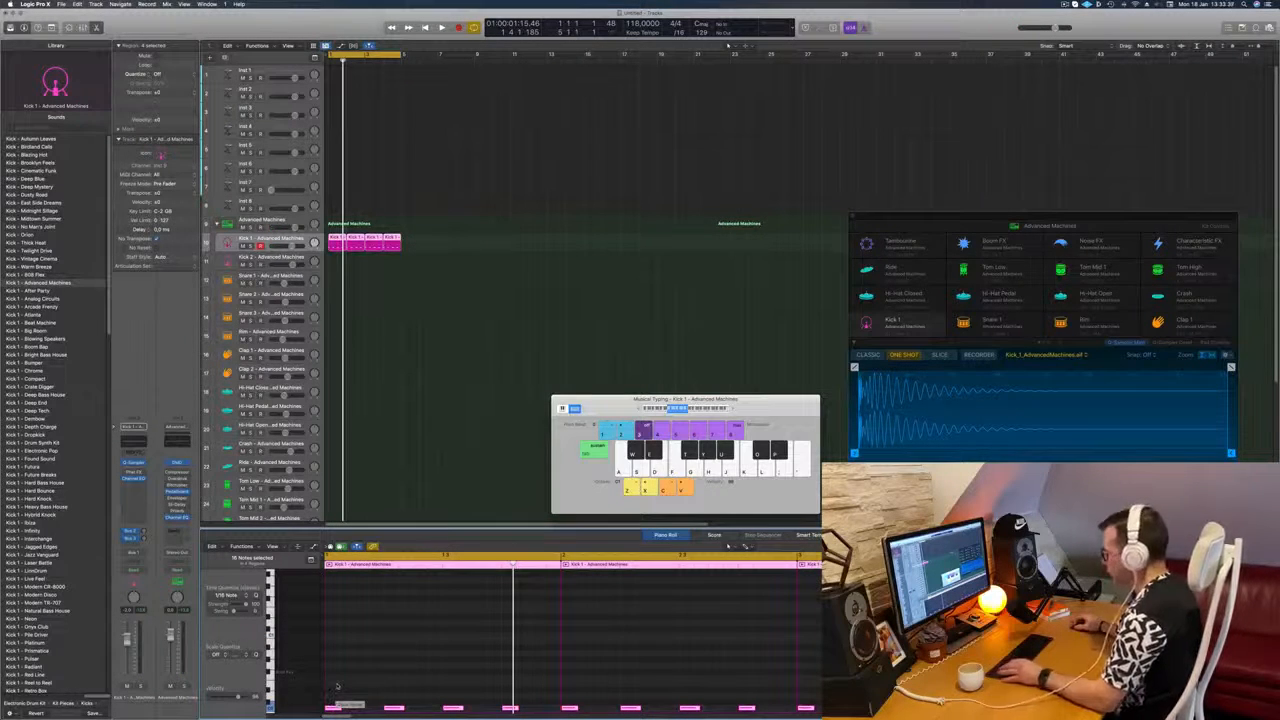
Step: Raise the selected kick notes by four semitones and audition the new pitch
{"action": "key", "text": "alt+Up"}
{"action": "key", "text": "alt+Up"}
{"action": "key", "text": "alt+Up"}
{"action": "key", "text": "alt+Up"}
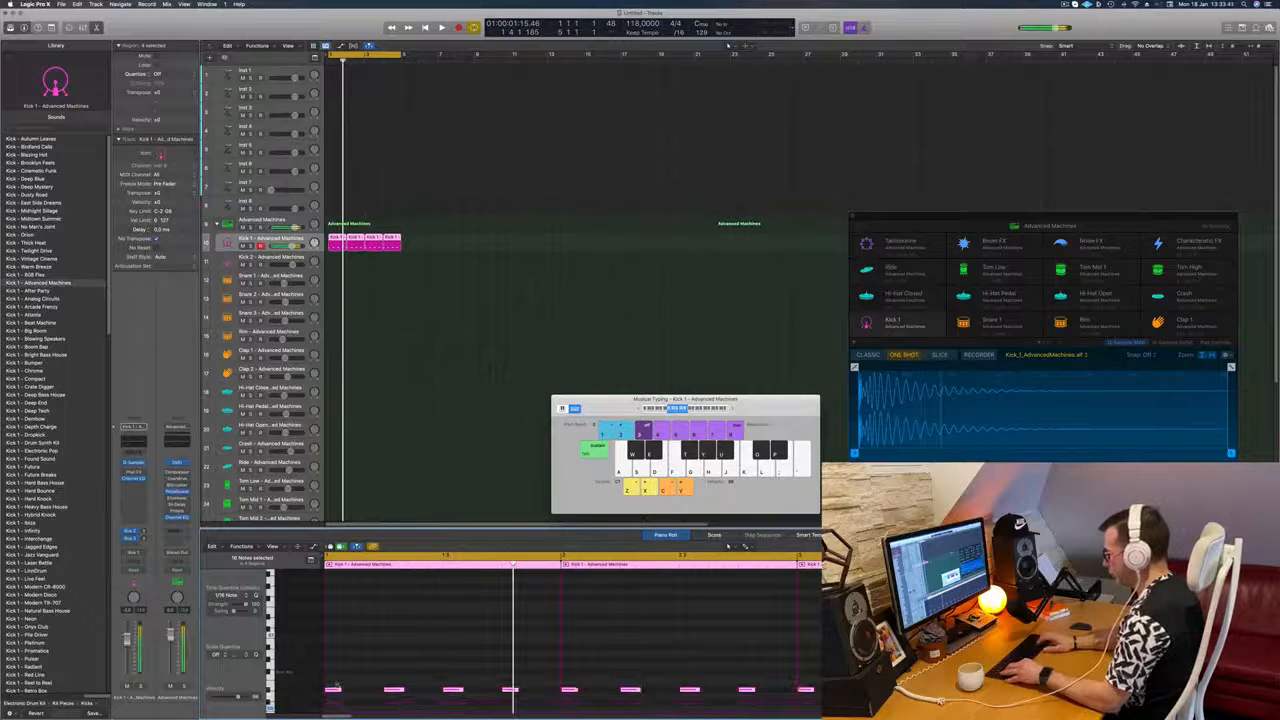
{"action": "key", "text": "space"}
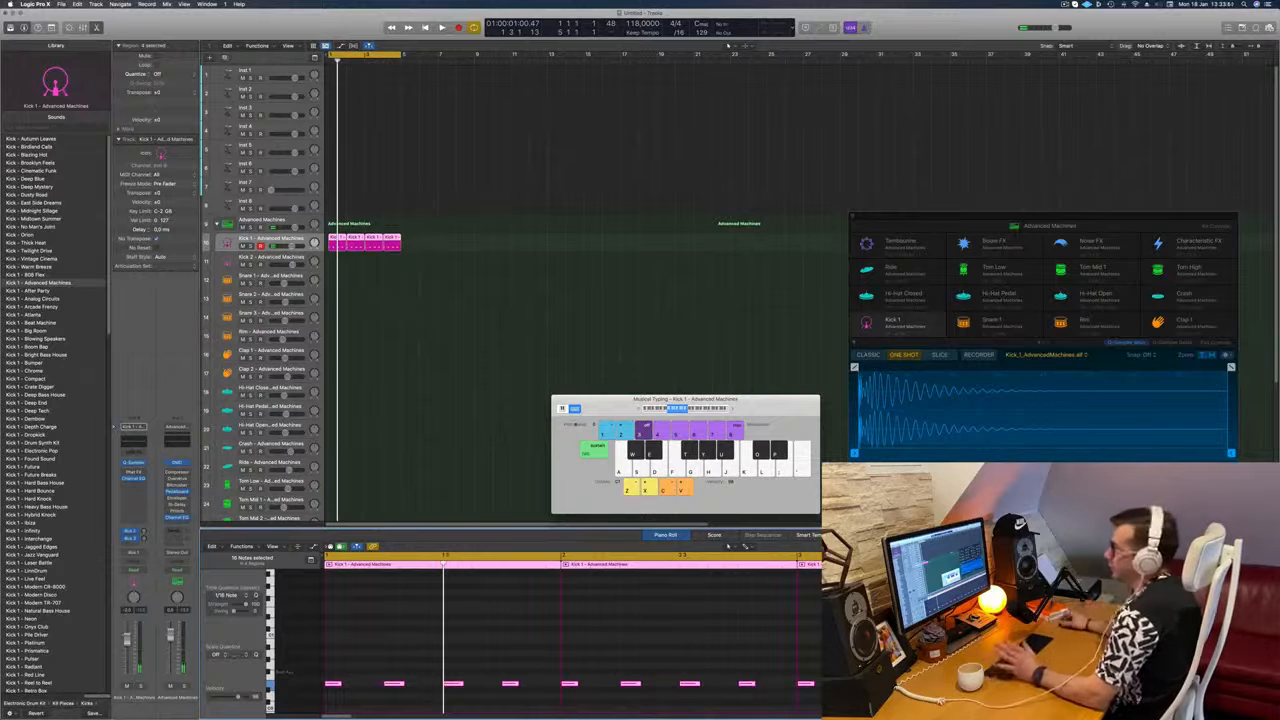
Step: Copy the first kick region onto the Snare 1 track and delete the copy's first and third notes
{"action": "left_click", "coordinate": [373, 219]}
{"action": "left_click", "coordinate": [334, 239]}
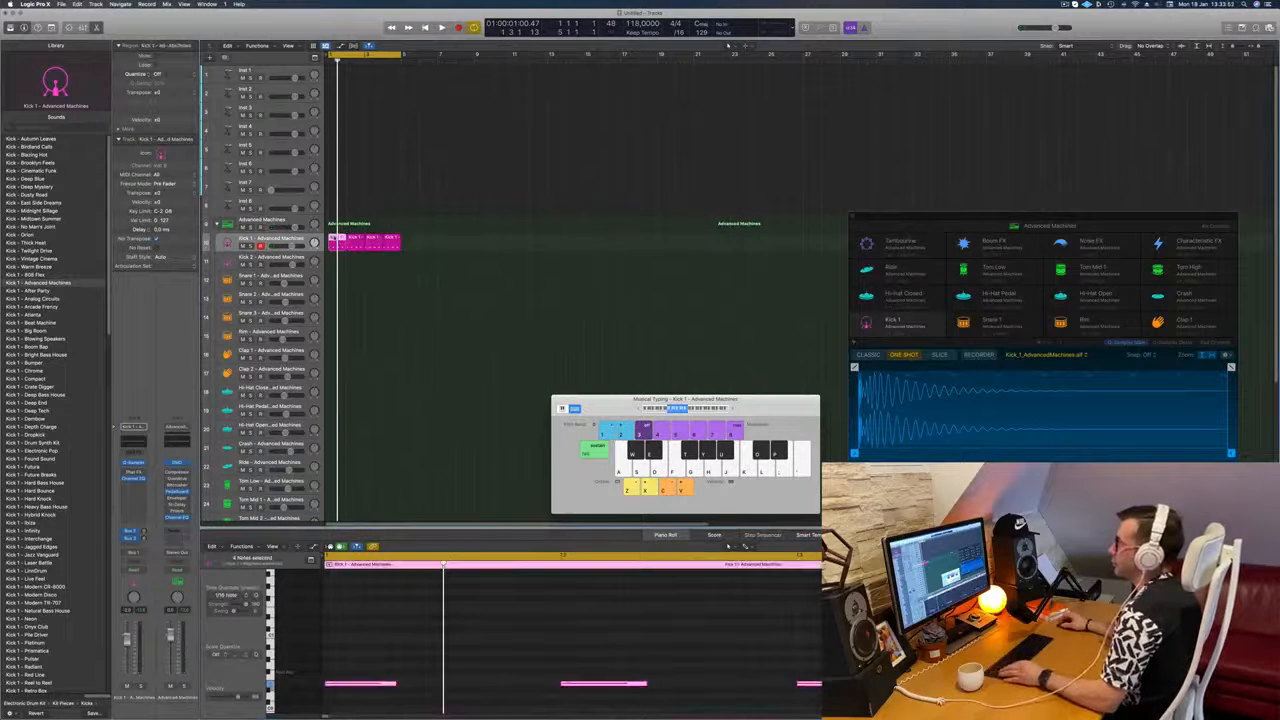
{"action": "left_click_drag", "start_coordinate": [333, 256], "coordinate": [336, 282]}
{"action": "scroll", "coordinate": [440, 676], "scroll_direction": "down", "scroll_amount": 5}
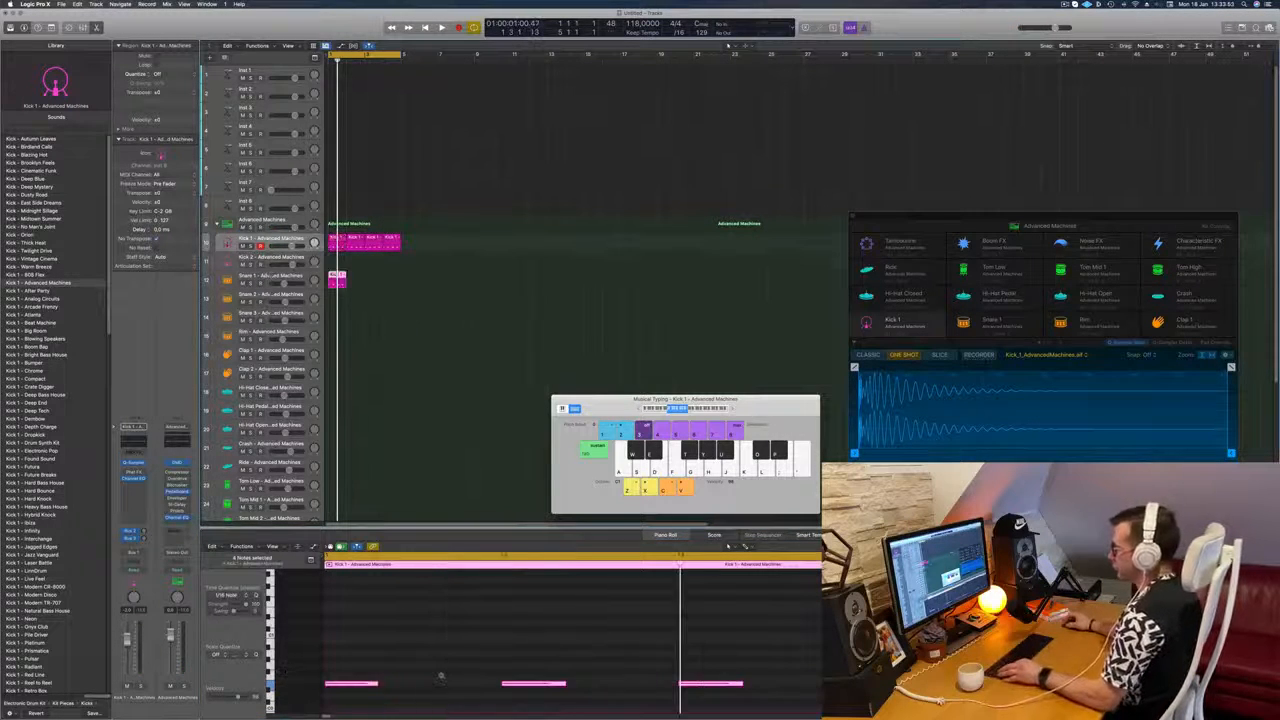
{"action": "left_click_drag", "start_coordinate": [383, 641], "coordinate": [338, 686]}
{"action": "key", "text": "Delete"}
{"action": "left_click_drag", "start_coordinate": [541, 646], "coordinate": [615, 705]}
{"action": "key", "text": "Delete"}
Step: Raise the two remaining snare notes in pitch and repeat the snare region to fill four bars
{"action": "left_click_drag", "start_coordinate": [459, 643], "coordinate": [713, 712]}
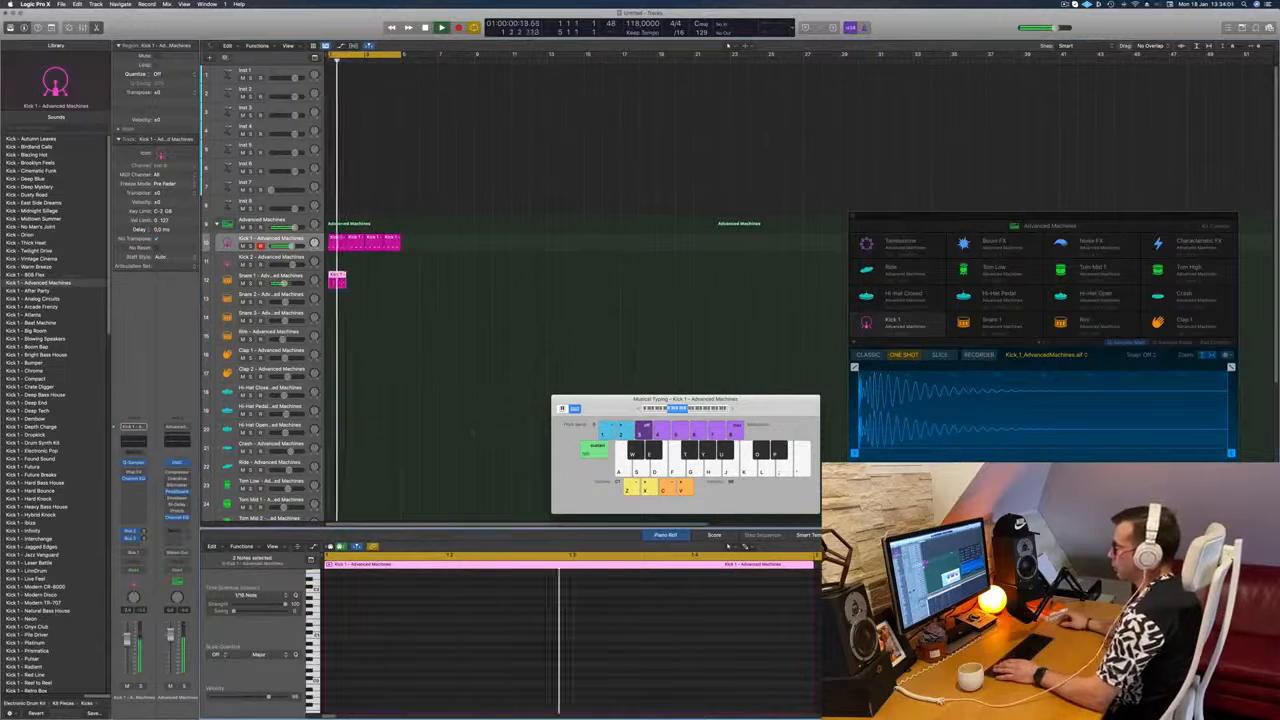
{"action": "left_click_drag", "start_coordinate": [338, 281], "coordinate": [370, 283]}
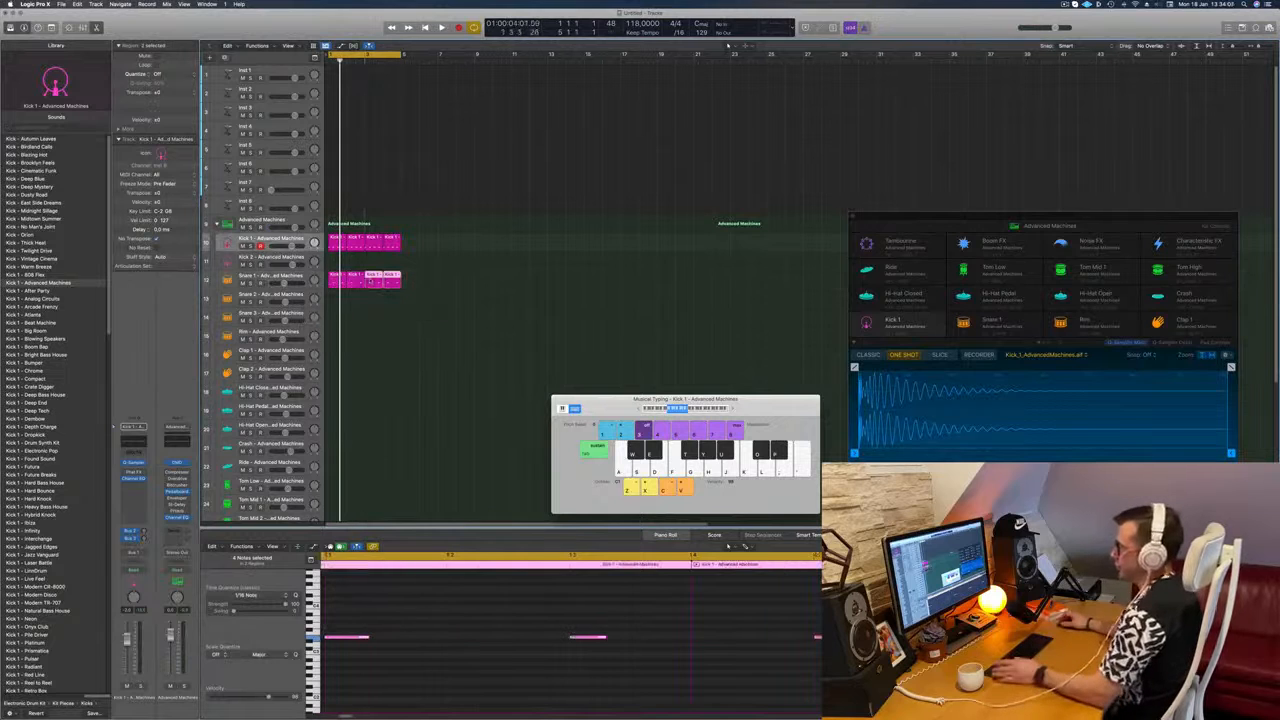
{"action": "key", "text": "space"}
{"action": "left_click", "coordinate": [453, 298]}
Step: Copy the first kick region onto the Hi-Hat Closed track, raise its notes in octave steps and shift them onto the offbeats
{"action": "scroll", "coordinate": [452, 314], "scroll_direction": "down", "scroll_amount": 1}
{"action": "scroll", "coordinate": [452, 314], "scroll_direction": "down", "scroll_amount": 2}
{"action": "left_click_drag", "start_coordinate": [340, 219], "coordinate": [338, 369]}
{"action": "left_click", "coordinate": [345, 637]}
{"action": "key", "text": "alt+shift+Up"}
{"action": "key", "text": "alt+shift+Up"}
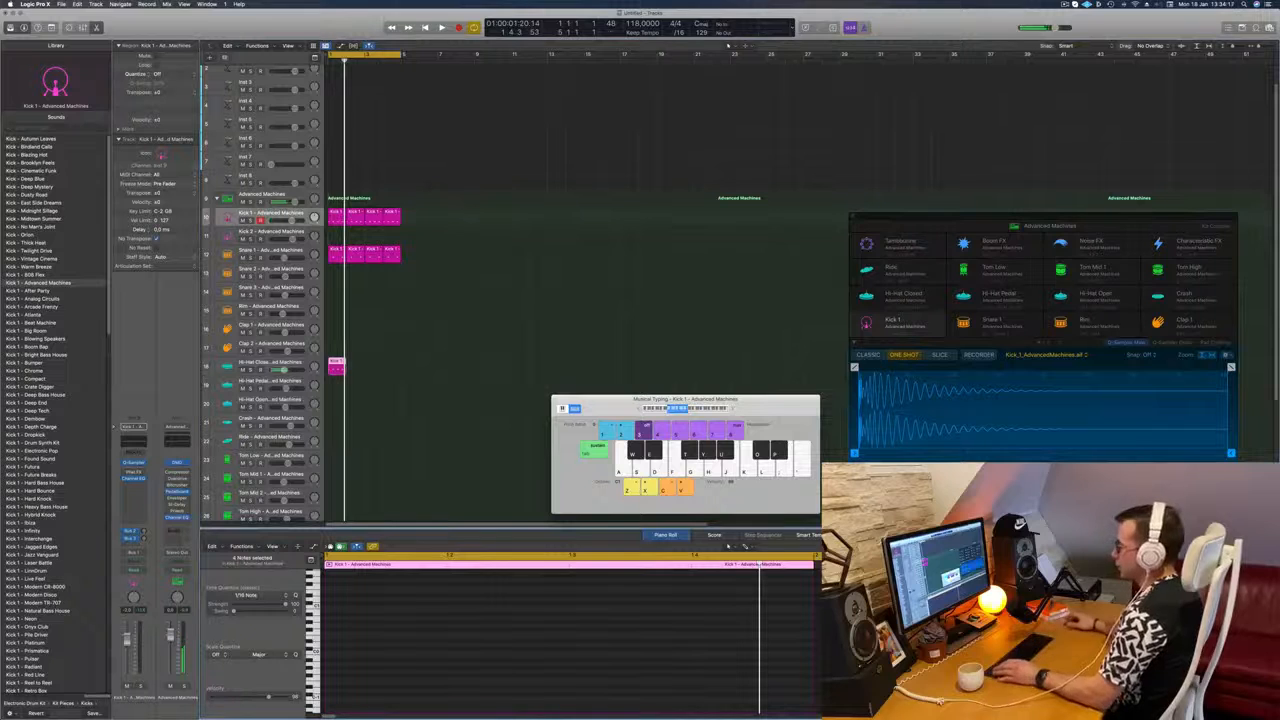
{"action": "key", "text": "space"}
{"action": "scroll", "coordinate": [712, 652], "scroll_direction": "up", "scroll_amount": 3}
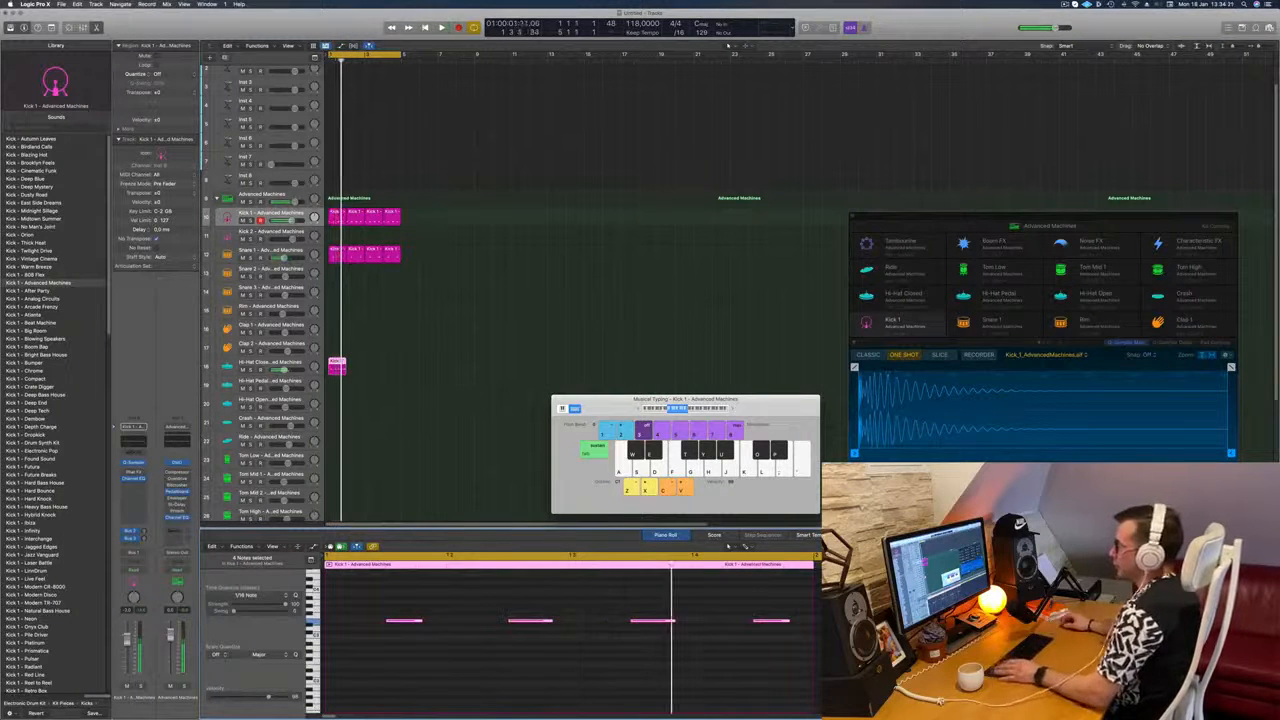
Step: Repeat the closed hi-hat region to fill four bars and play the loop
{"action": "left_click_drag", "start_coordinate": [336, 364], "coordinate": [370, 368]}
{"action": "left_click", "coordinate": [336, 367], "text": "shift"}
{"action": "left_click", "coordinate": [377, 348]}
{"action": "key", "text": "space"}
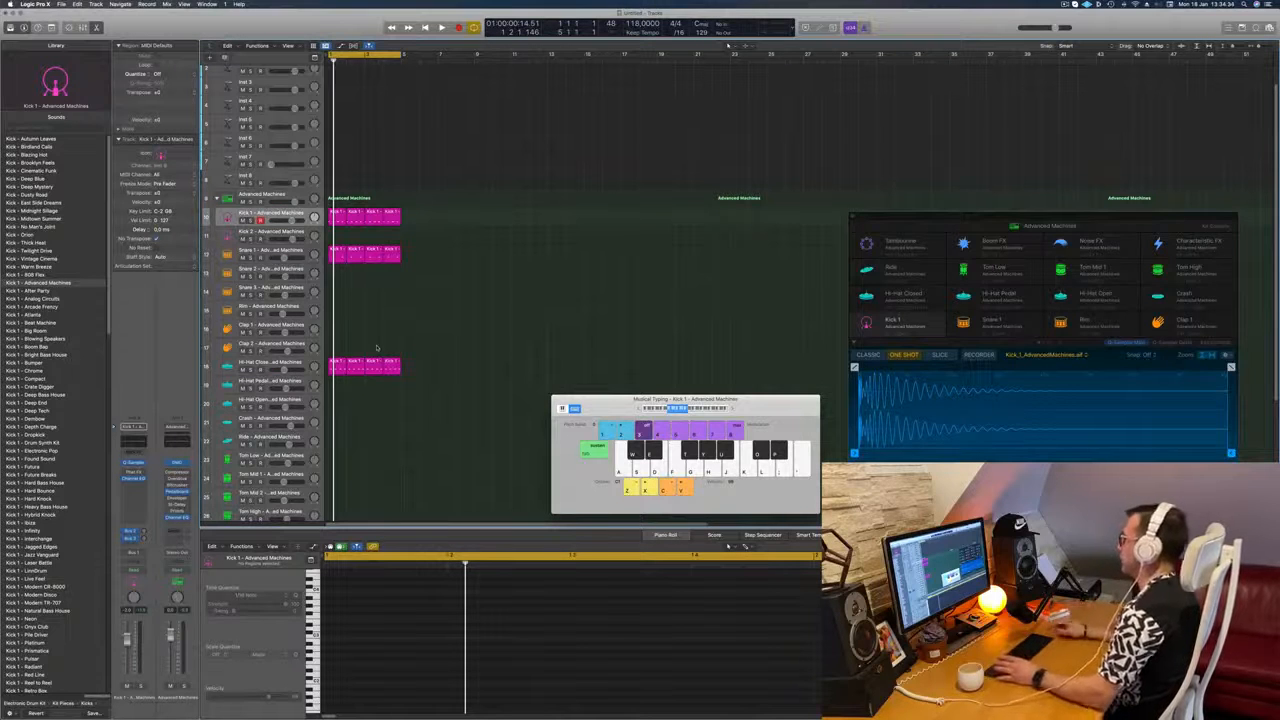
Step: Copy the first closed hi-hat region onto the Hi-Hat Pedal track at bar 2 and select notes in the copy
{"action": "key", "text": "space"}
{"action": "scroll", "coordinate": [465, 324], "scroll_direction": "down", "scroll_amount": 3}
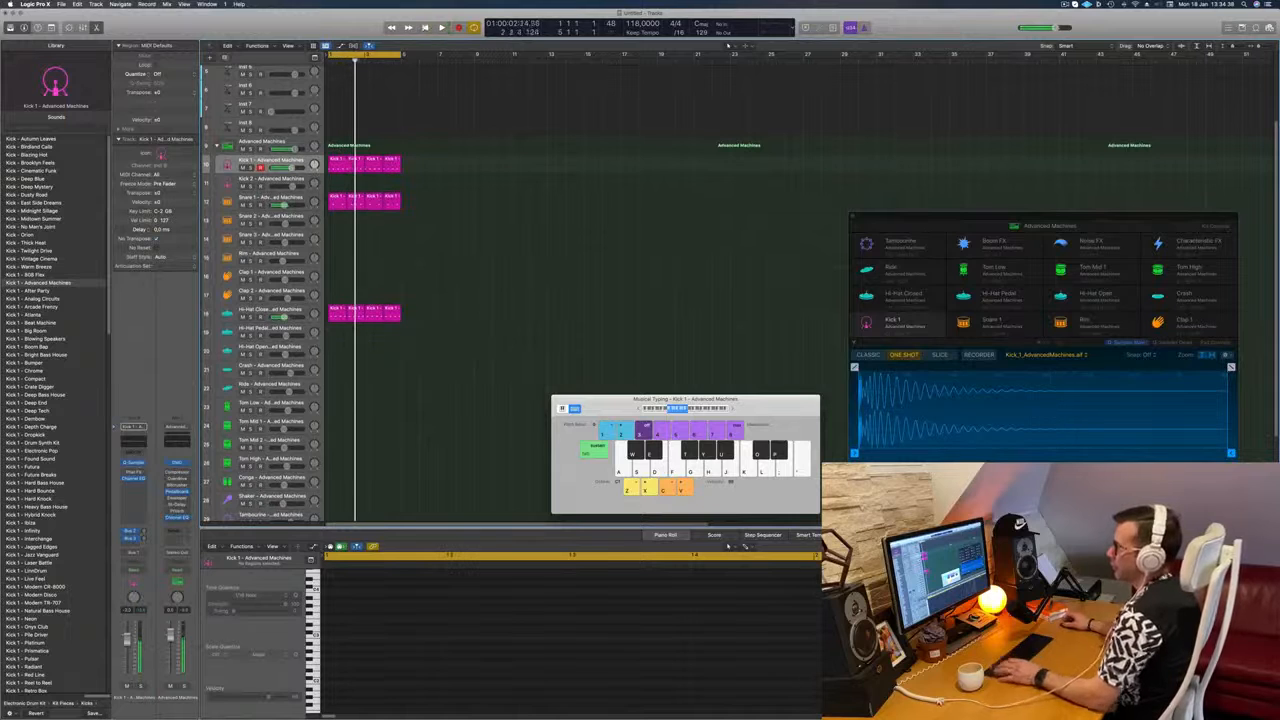
{"action": "left_click", "coordinate": [332, 312]}
{"action": "left_click_drag", "start_coordinate": [337, 332], "coordinate": [356, 335]}
{"action": "scroll", "coordinate": [728, 636], "scroll_direction": "down", "scroll_amount": 3}
{"action": "left_click_drag", "start_coordinate": [704, 603], "coordinate": [895, 652]}
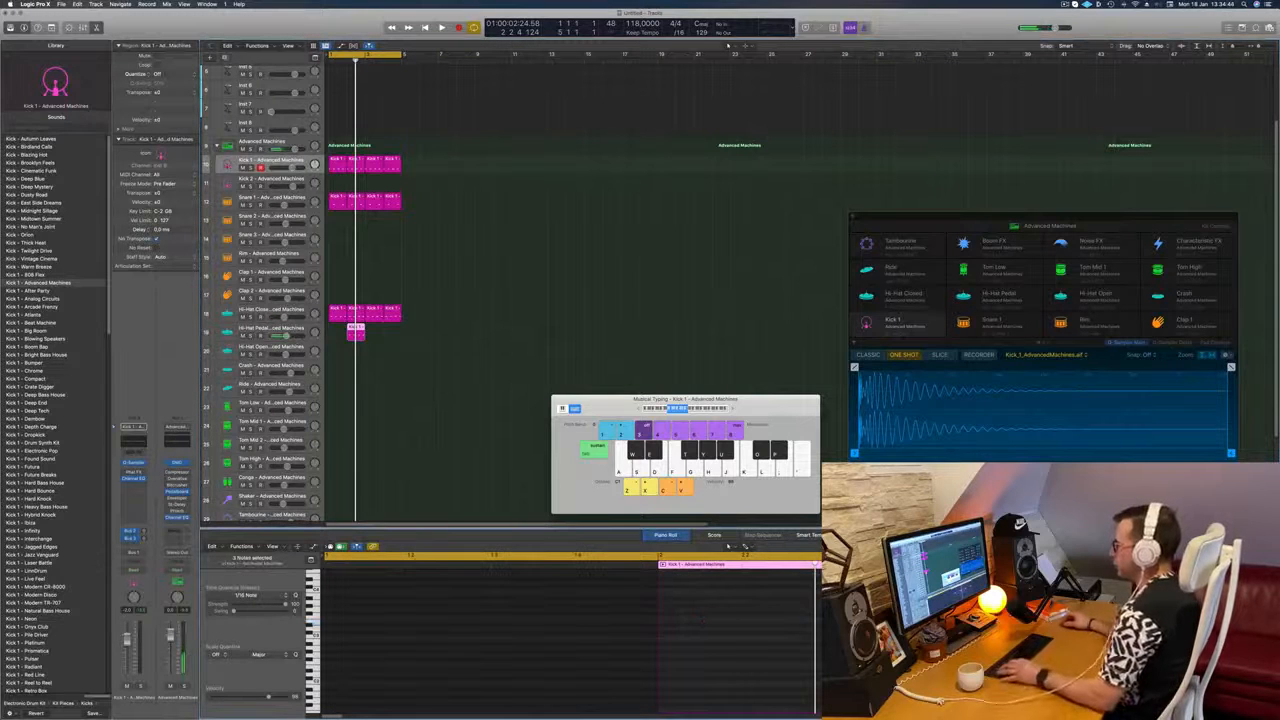
Step: Move the bar 2 region to the Hi-Hat Open track, copy it to bar 4 and play the loop
{"action": "key", "text": "space"}
{"action": "left_click_drag", "start_coordinate": [357, 332], "coordinate": [381, 322]}
{"action": "scroll", "coordinate": [338, 362], "scroll_direction": "up", "scroll_amount": 1}
{"action": "scroll", "coordinate": [338, 362], "scroll_direction": "down", "scroll_amount": 3}
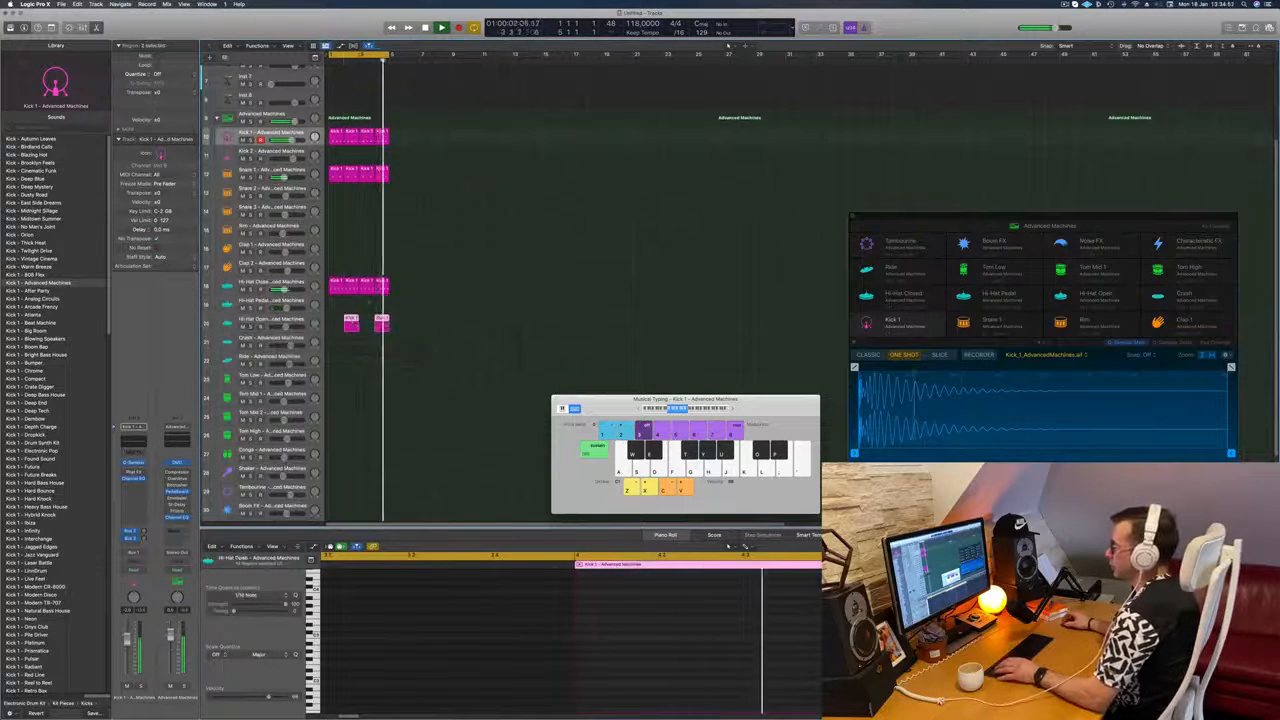
{"action": "scroll", "coordinate": [478, 300], "scroll_direction": "down", "scroll_amount": 4}
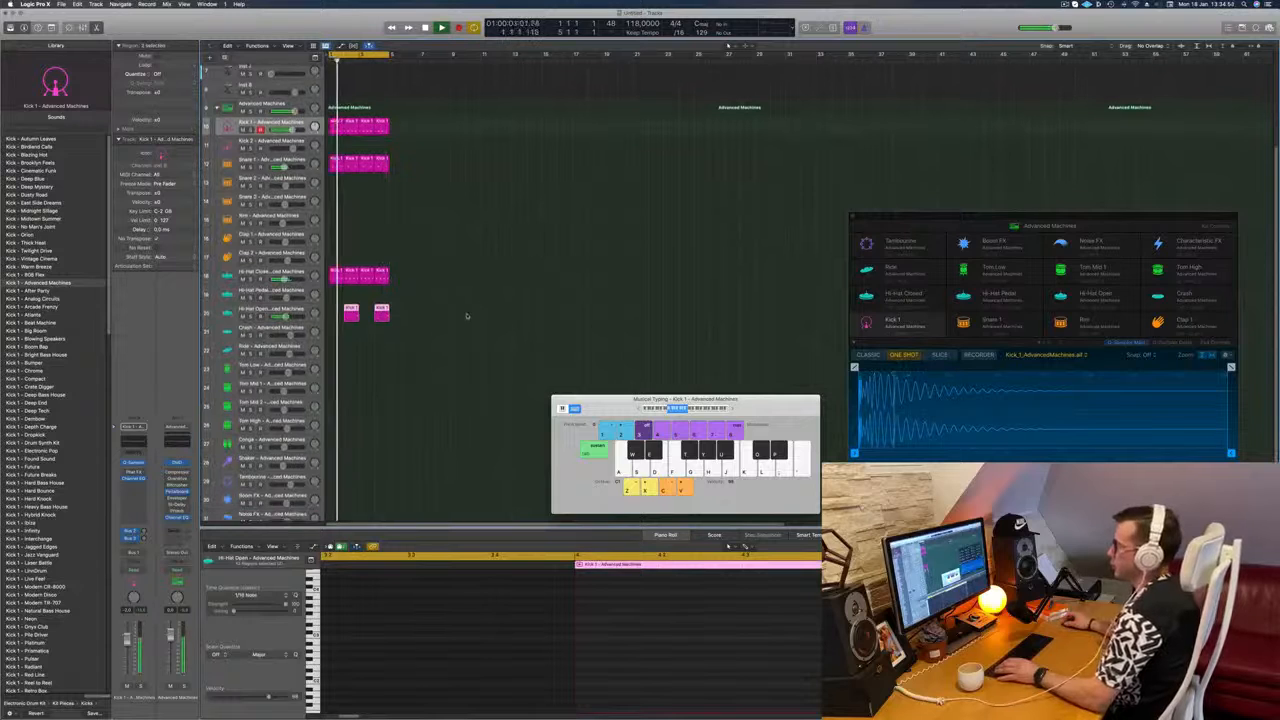
Step: Copy the first closed hi-hat region onto the Tom Low track and delete the copy's first three notes
{"action": "left_click_drag", "start_coordinate": [337, 226], "coordinate": [337, 319]}
{"action": "left_click_drag", "start_coordinate": [342, 602], "coordinate": [550, 645]}
{"action": "key", "text": "Delete"}
Step: Lower the remaining Tom Low note in pitch and repeat its region to fill four bars
{"action": "left_click_drag", "start_coordinate": [602, 612], "coordinate": [668, 649]}
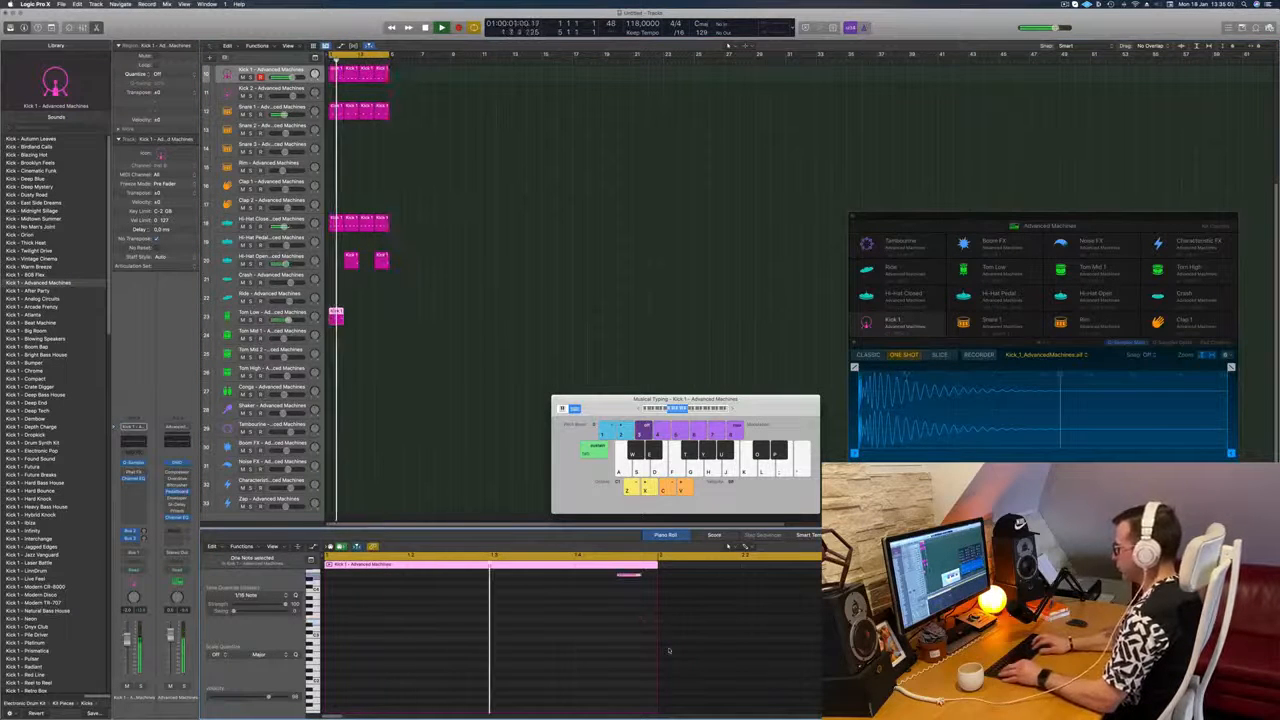
{"action": "key", "text": "Delete"}
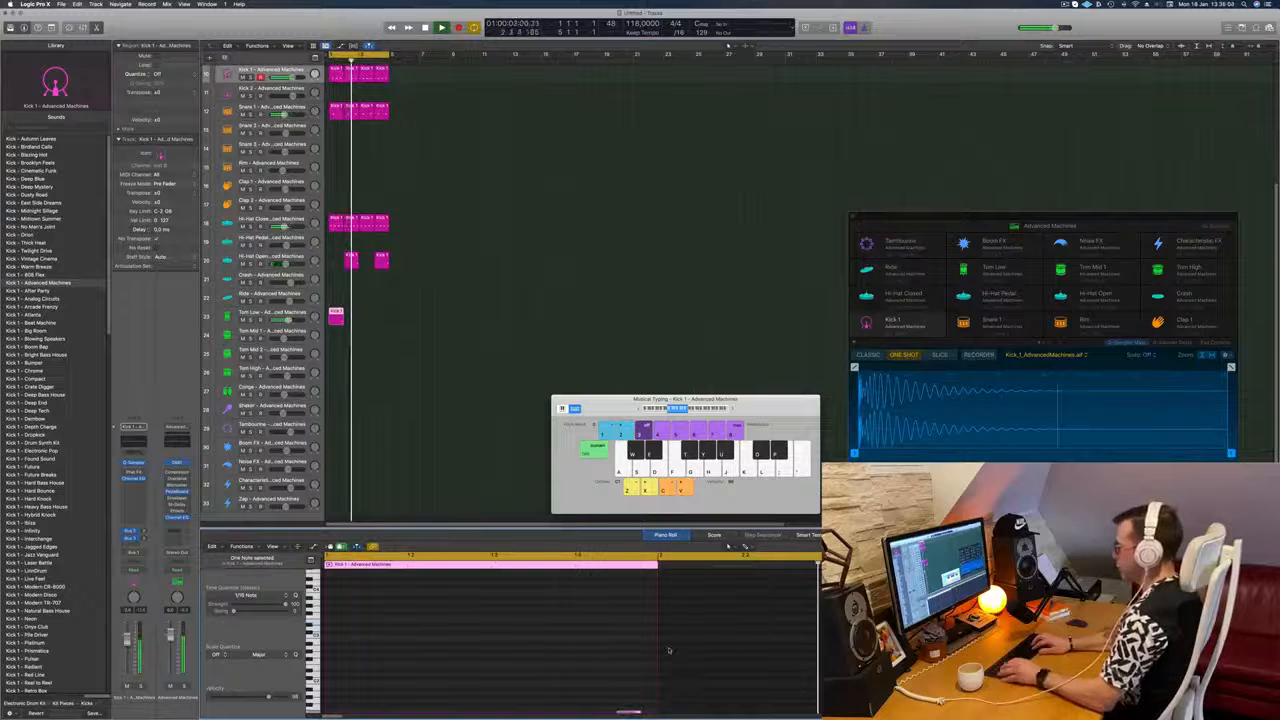
{"action": "scroll", "coordinate": [477, 363], "scroll_direction": "down", "scroll_amount": 2}
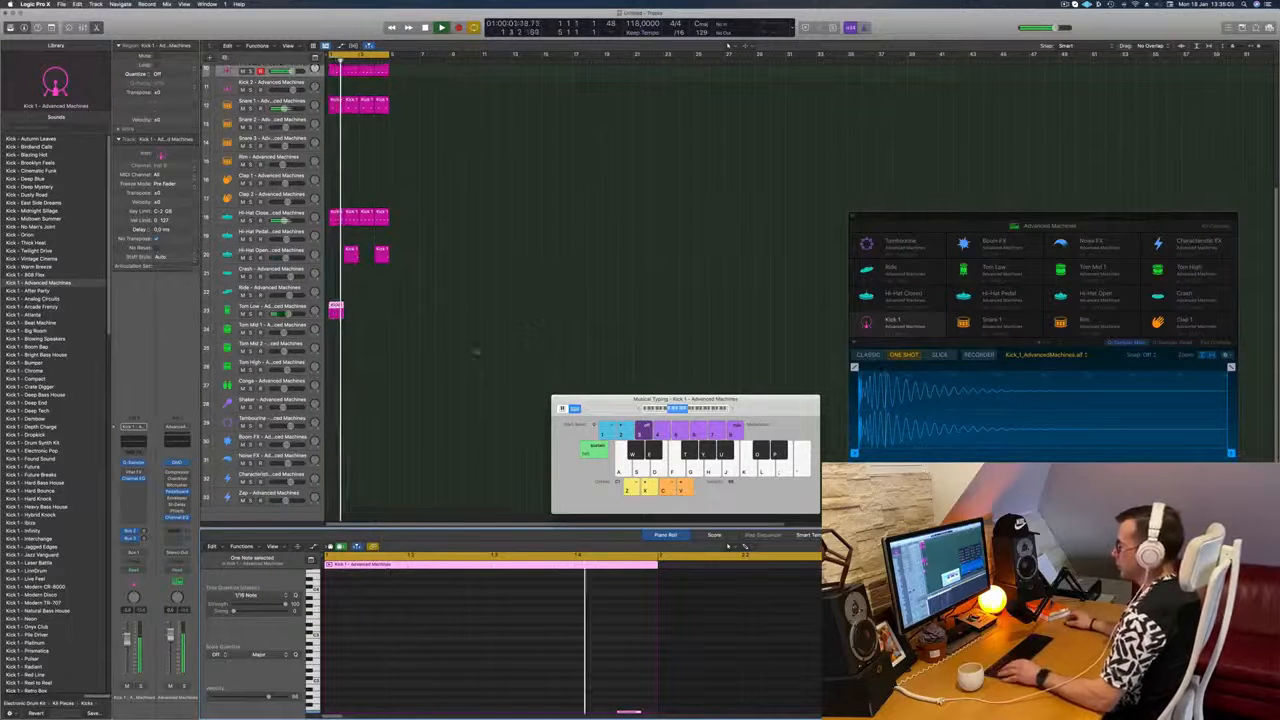
{"action": "left_click_drag", "start_coordinate": [336, 293], "coordinate": [384, 293]}
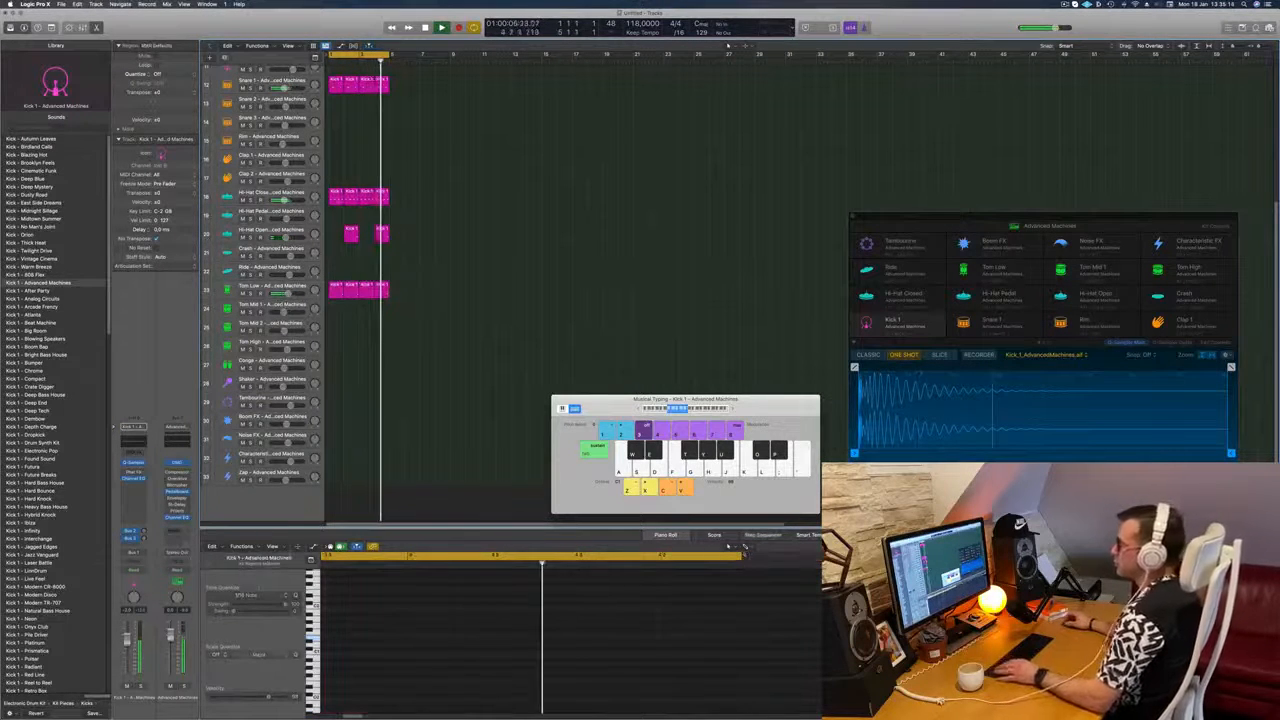
Step: Copy the first closed hi-hat region onto the Tom Mid 1 track and delete the copy's last two notes
{"action": "left_click_drag", "start_coordinate": [337, 195], "coordinate": [331, 318]}
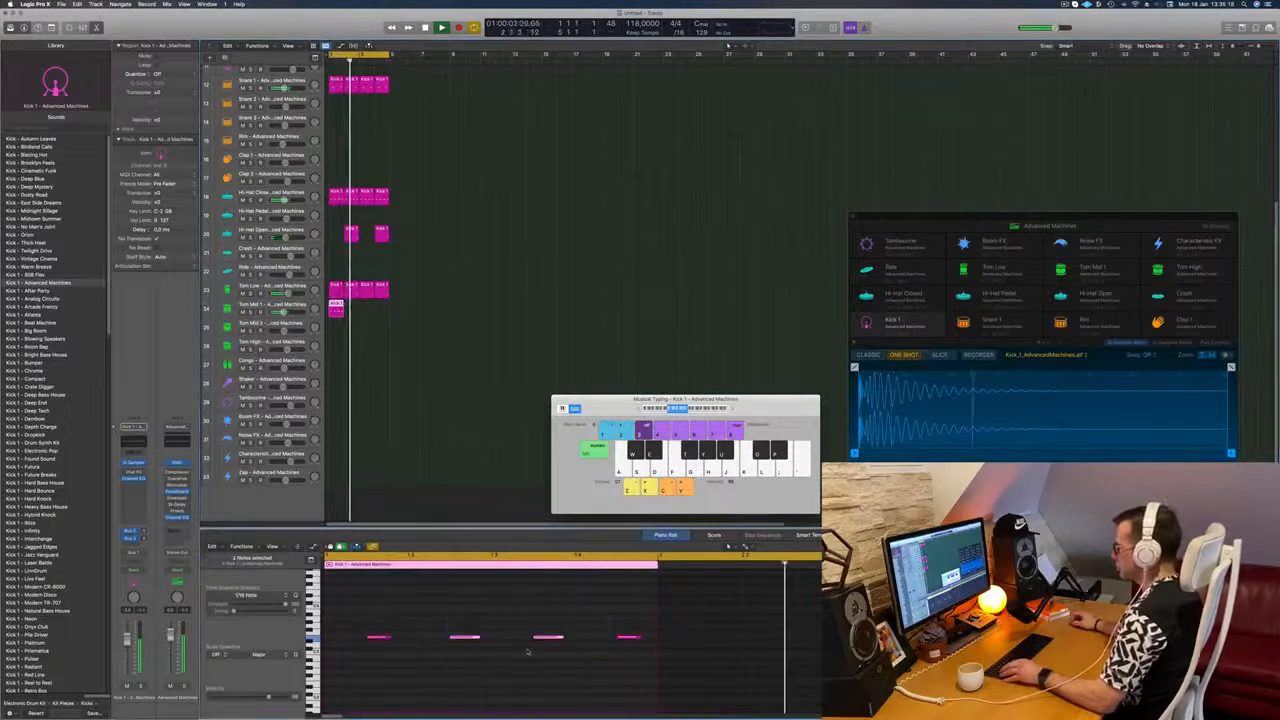
{"action": "left_click_drag", "start_coordinate": [511, 623], "coordinate": [627, 660]}
{"action": "key", "text": "Delete"}
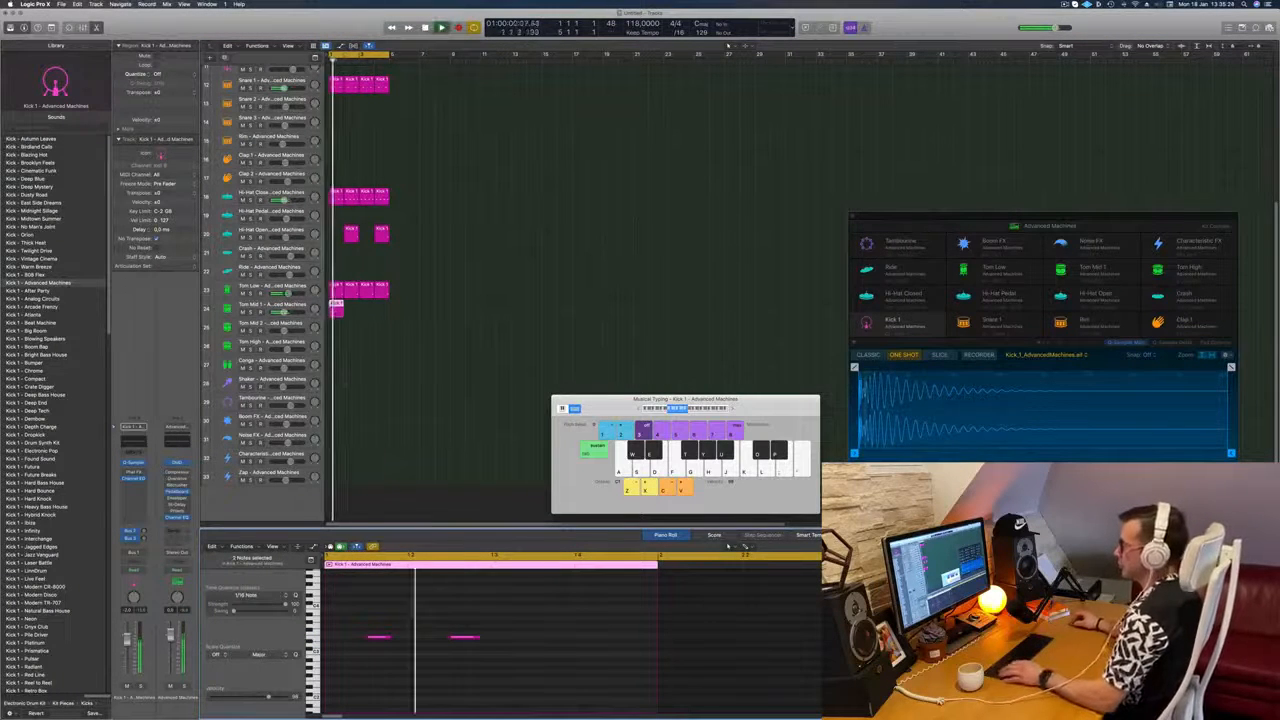
Step: Transpose the two remaining Tom Mid 1 notes and repeat the region to fill four bars
{"action": "left_click_drag", "start_coordinate": [360, 584], "coordinate": [587, 670]}
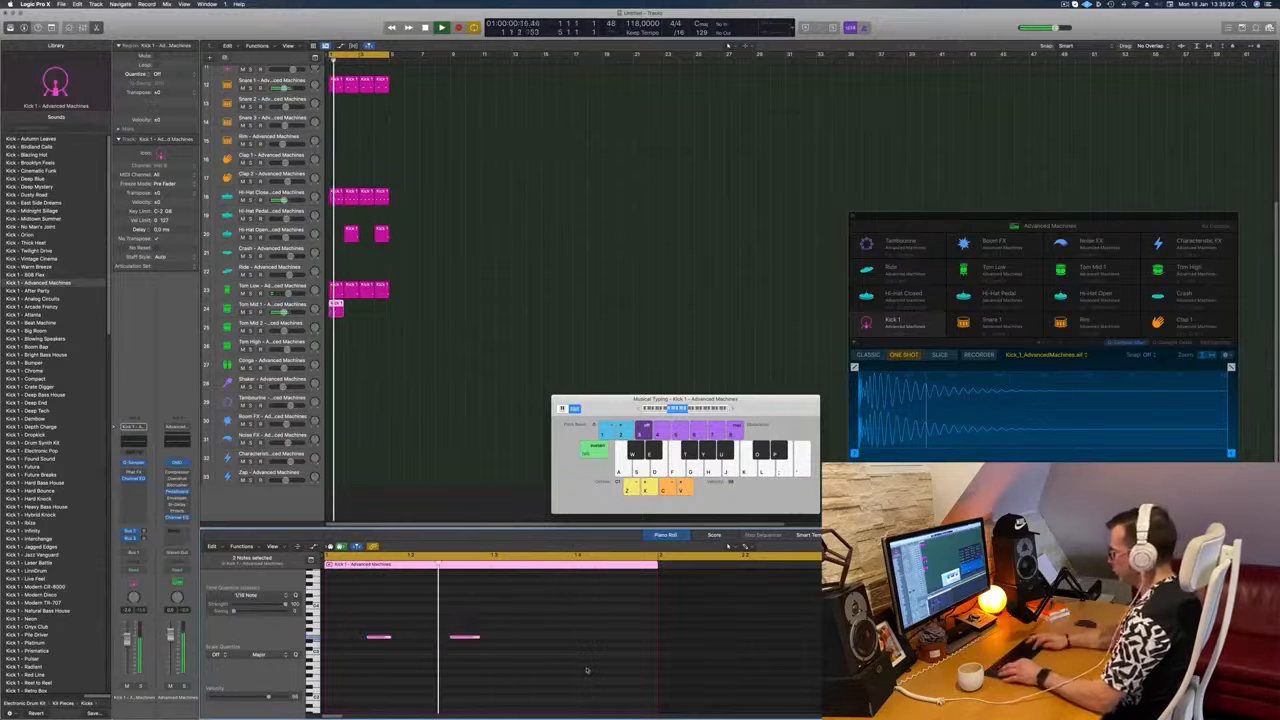
{"action": "key", "text": "Delete"}
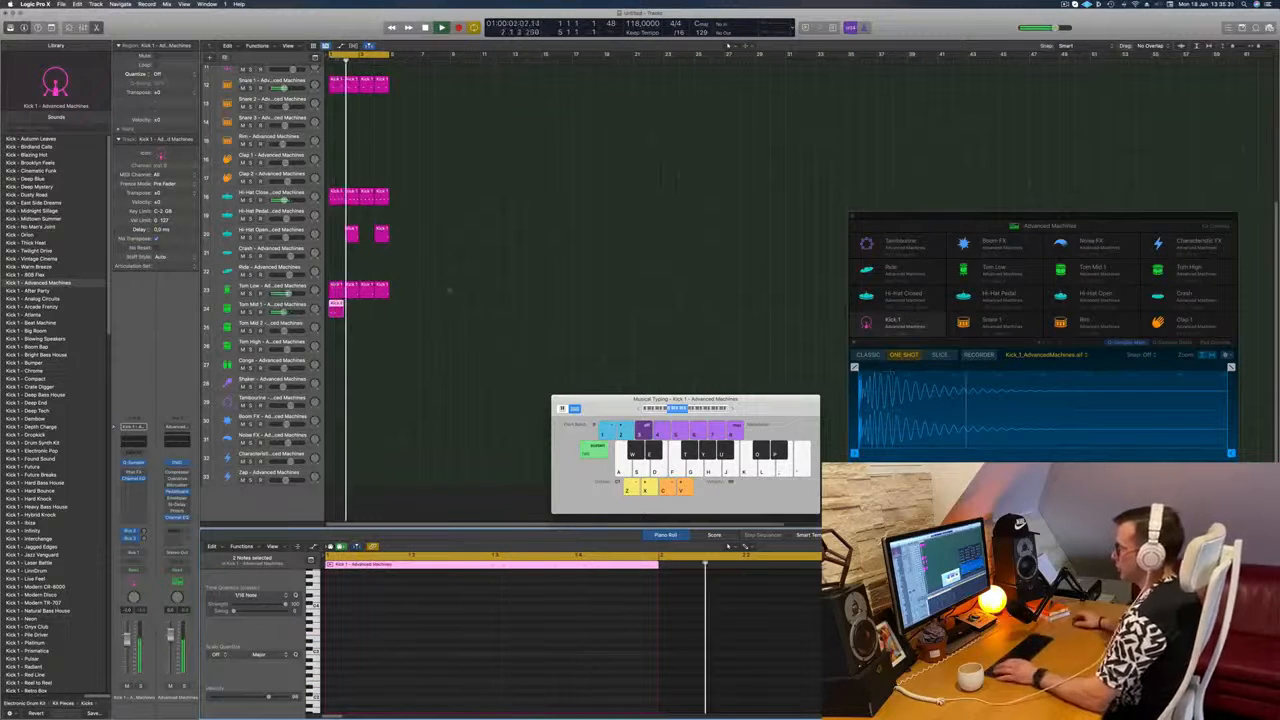
{"action": "left_click_drag", "start_coordinate": [336, 309], "coordinate": [368, 313]}
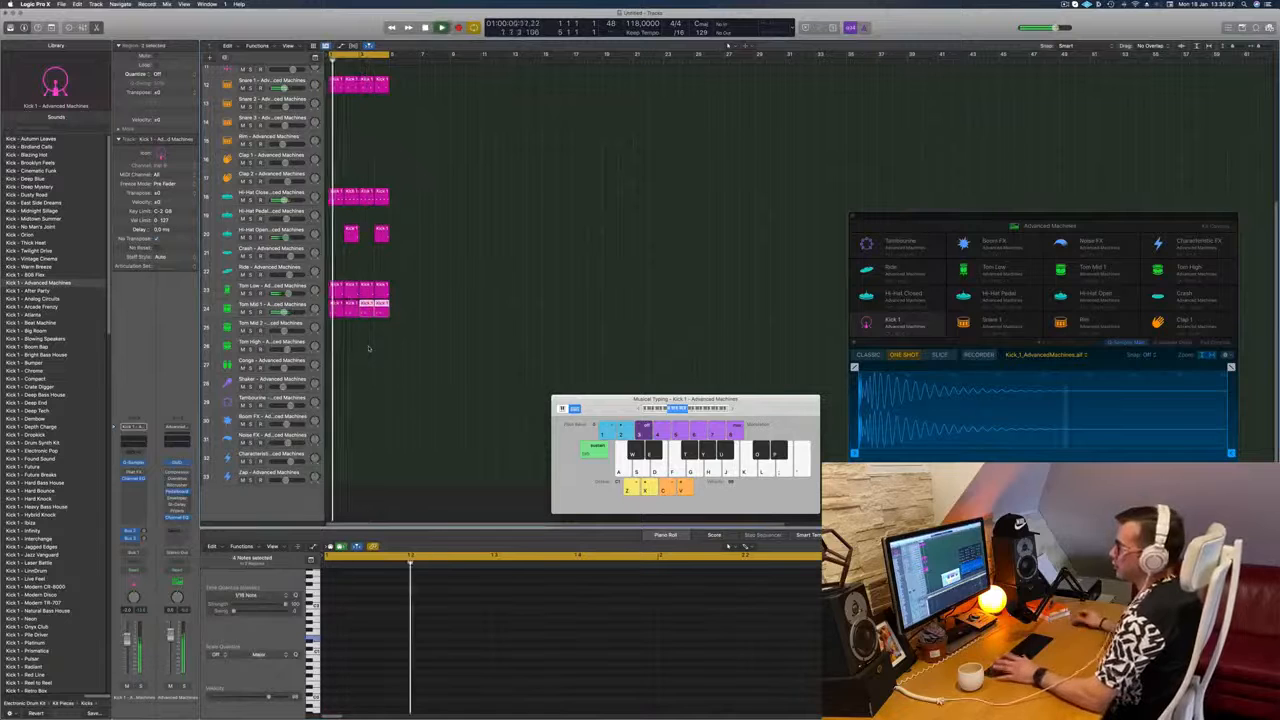
Step: Copy the first Tom Mid 1 region onto the Conga track
{"action": "scroll", "coordinate": [486, 374], "scroll_direction": "down", "scroll_amount": 1}
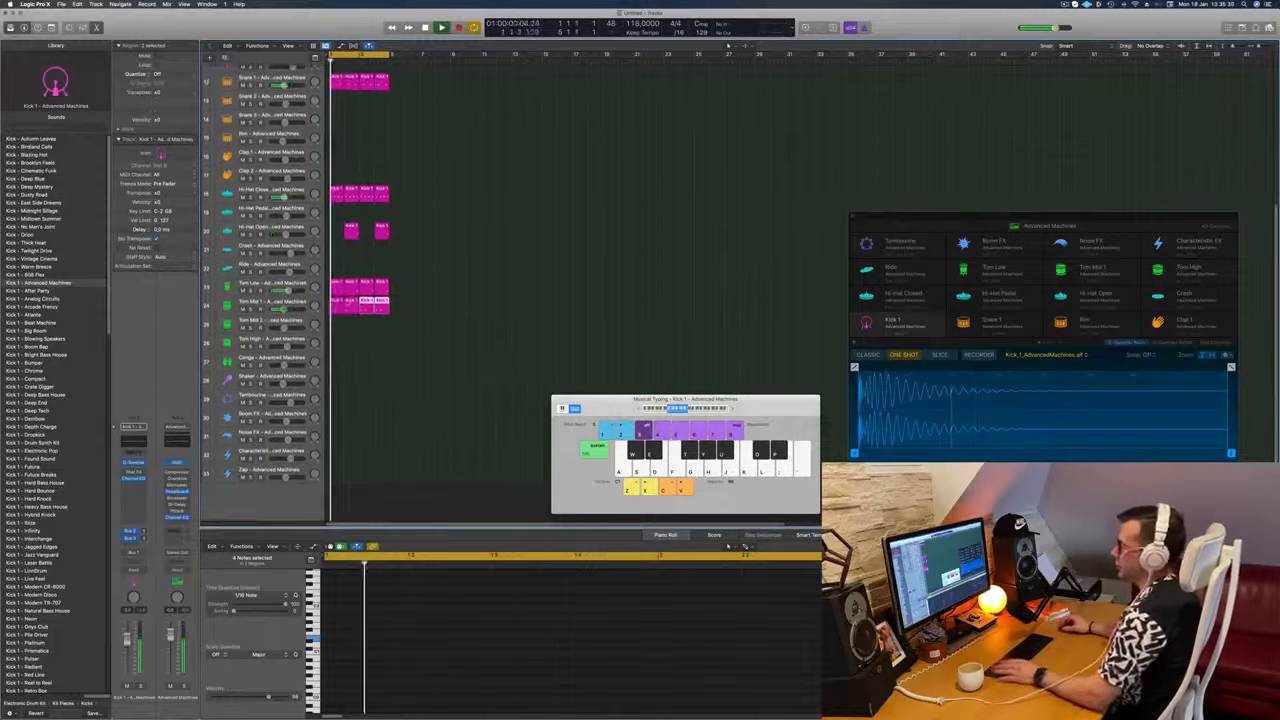
{"action": "left_click", "coordinate": [338, 308]}
{"action": "left_click_drag", "start_coordinate": [338, 308], "coordinate": [337, 364]}
Step: Move the two Conga notes later in the bar by three sixteenth-note steps
{"action": "left_click_drag", "start_coordinate": [363, 620], "coordinate": [539, 661]}
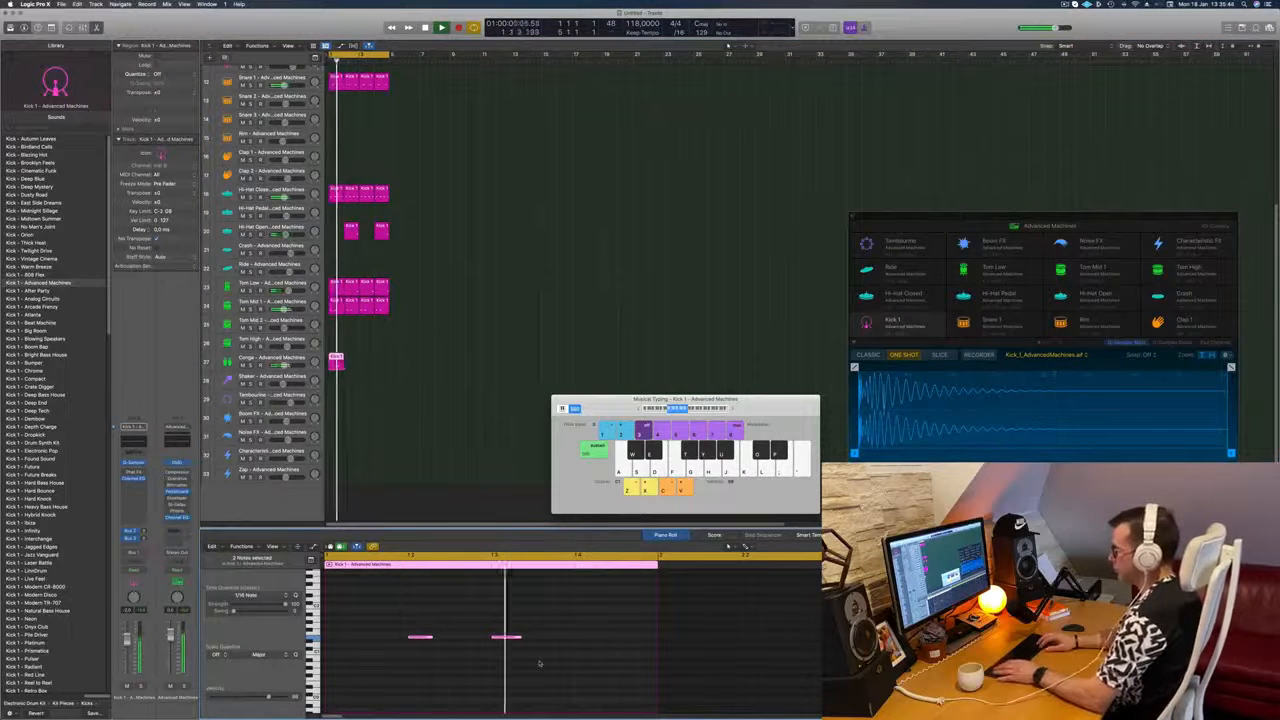
{"action": "key", "text": "alt+Right"}
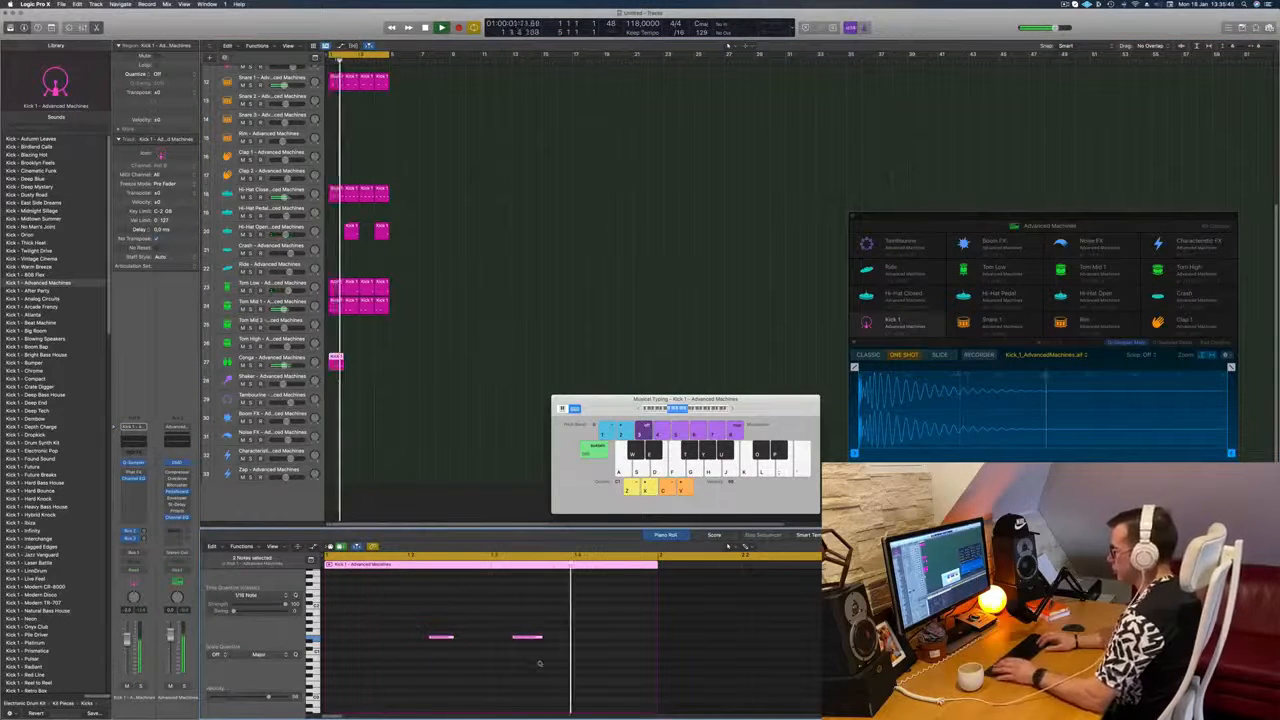
{"action": "key", "text": "alt+Right"}
{"action": "key", "text": "alt+Right"}
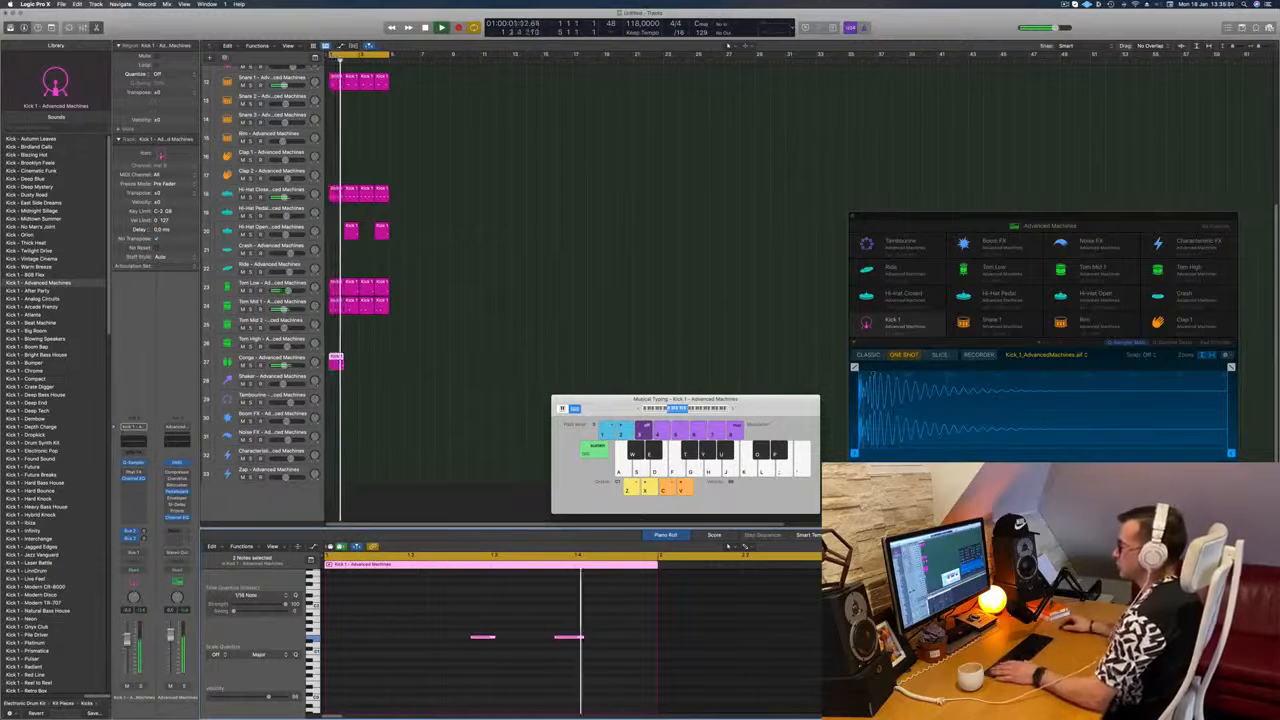
Step: Repeat the conga region to fill four bars on the Conga track and deselect it
{"action": "left_click", "coordinate": [339, 366]}
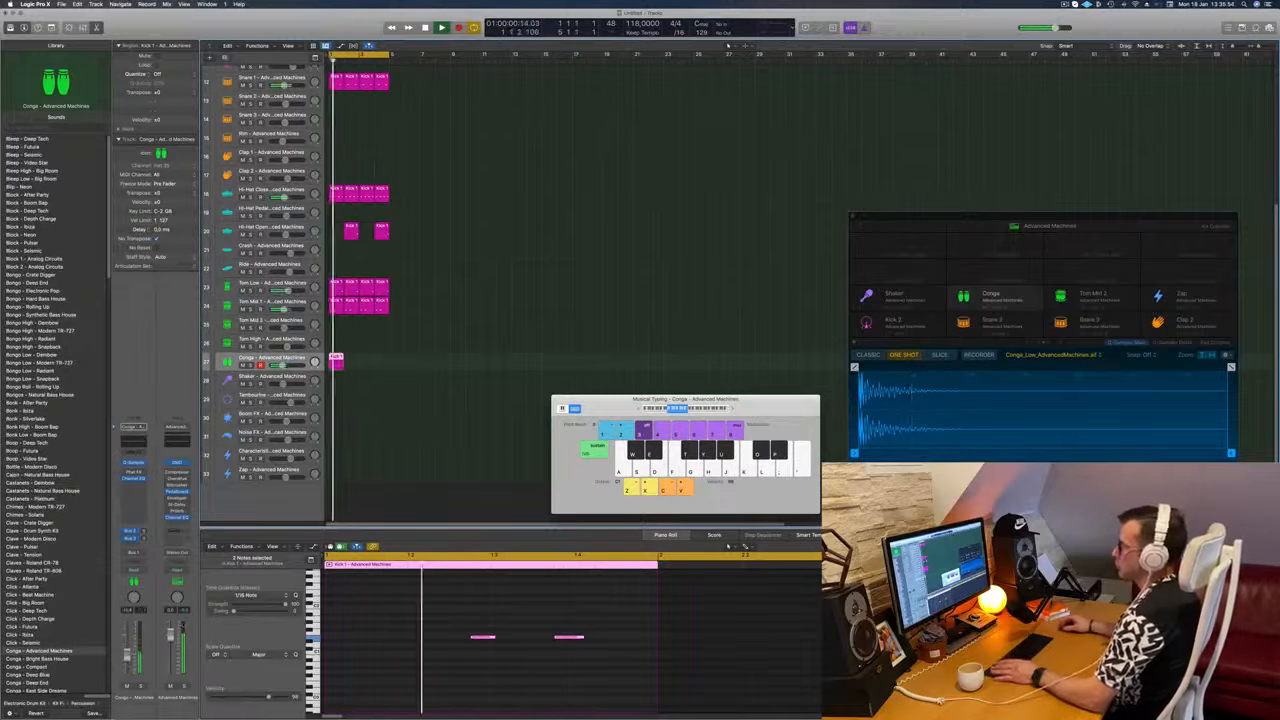
{"action": "left_click_drag", "start_coordinate": [337, 360], "coordinate": [381, 366]}
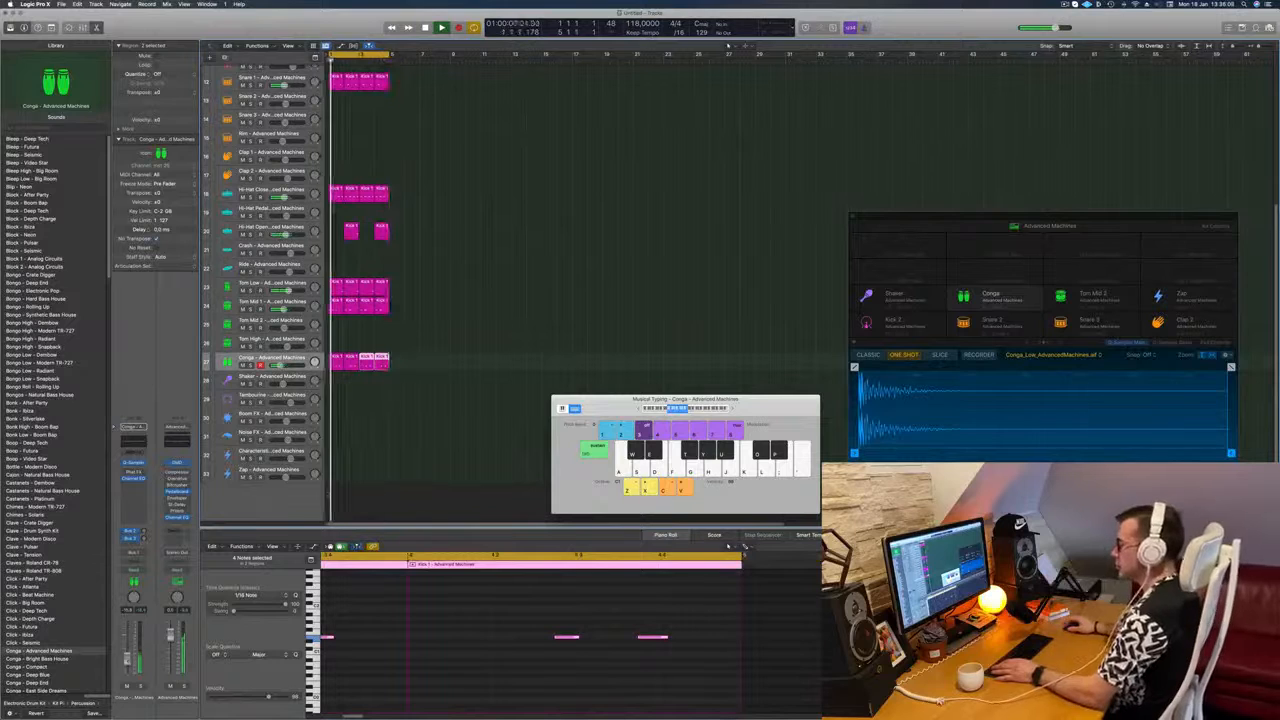
{"action": "left_click", "coordinate": [381, 471]}
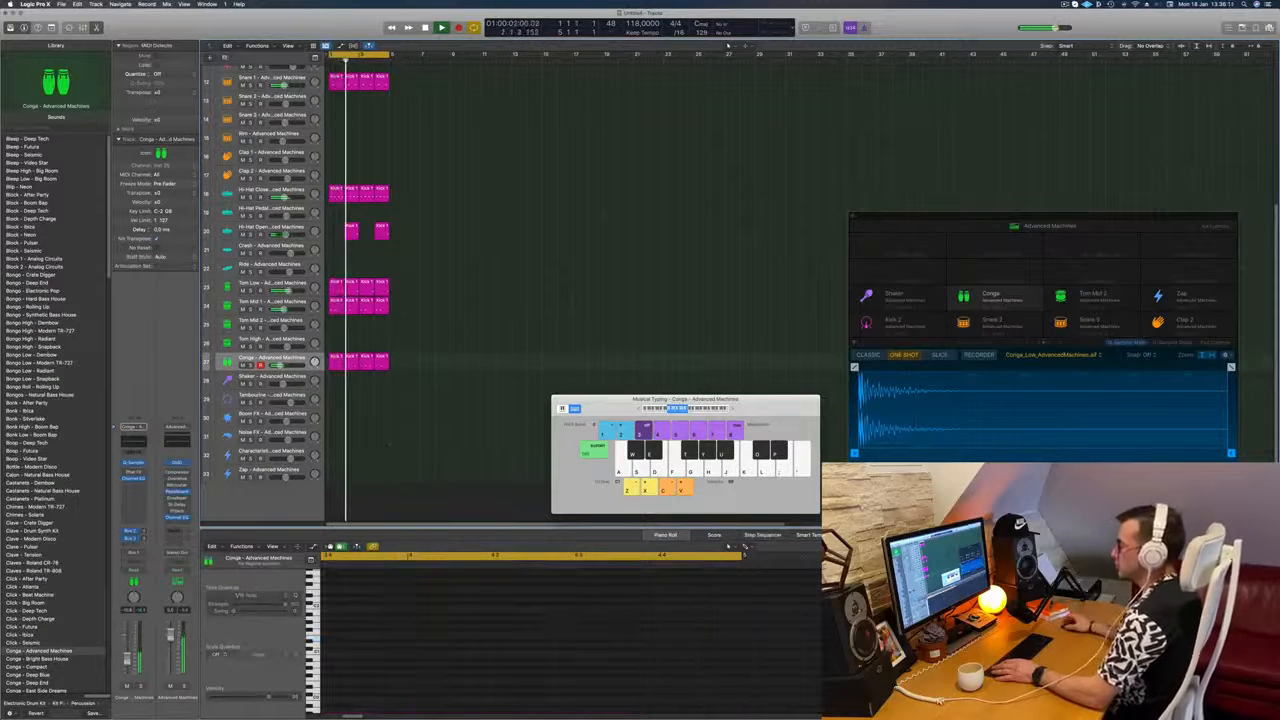
Step: Copy the first closed hi-hat region onto the Tambourine track at bar 1
{"action": "left_click", "coordinate": [337, 190]}
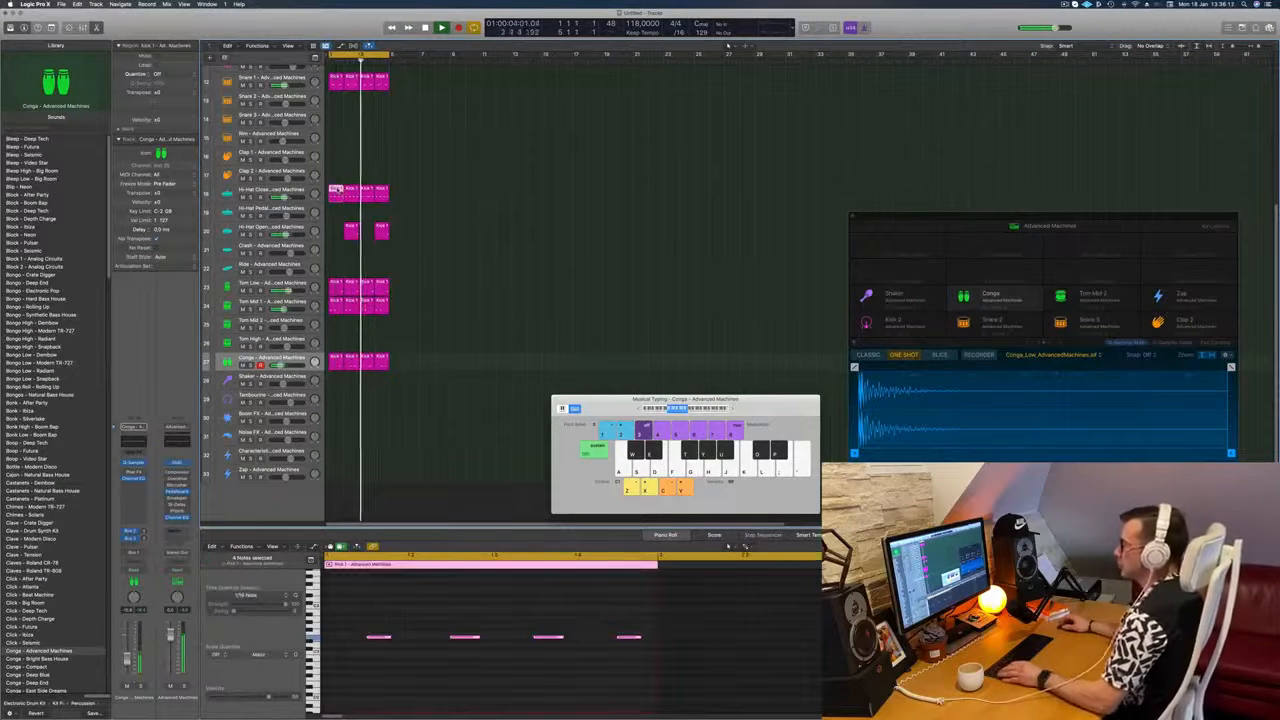
{"action": "left_click_drag", "start_coordinate": [337, 190], "coordinate": [336, 398]}
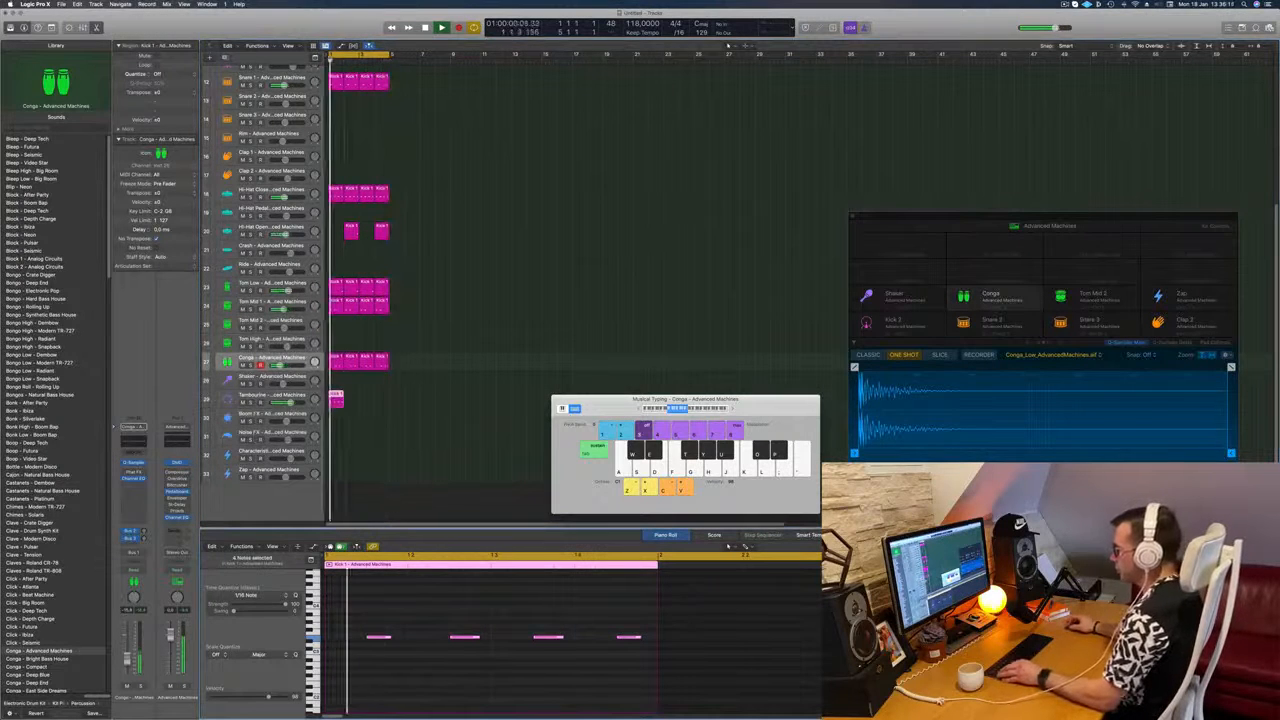
Step: Duplicate the four tambourine notes onto the main beats of the bar and shorten the copies
{"action": "left_click_drag", "start_coordinate": [381, 638], "coordinate": [344, 640]}
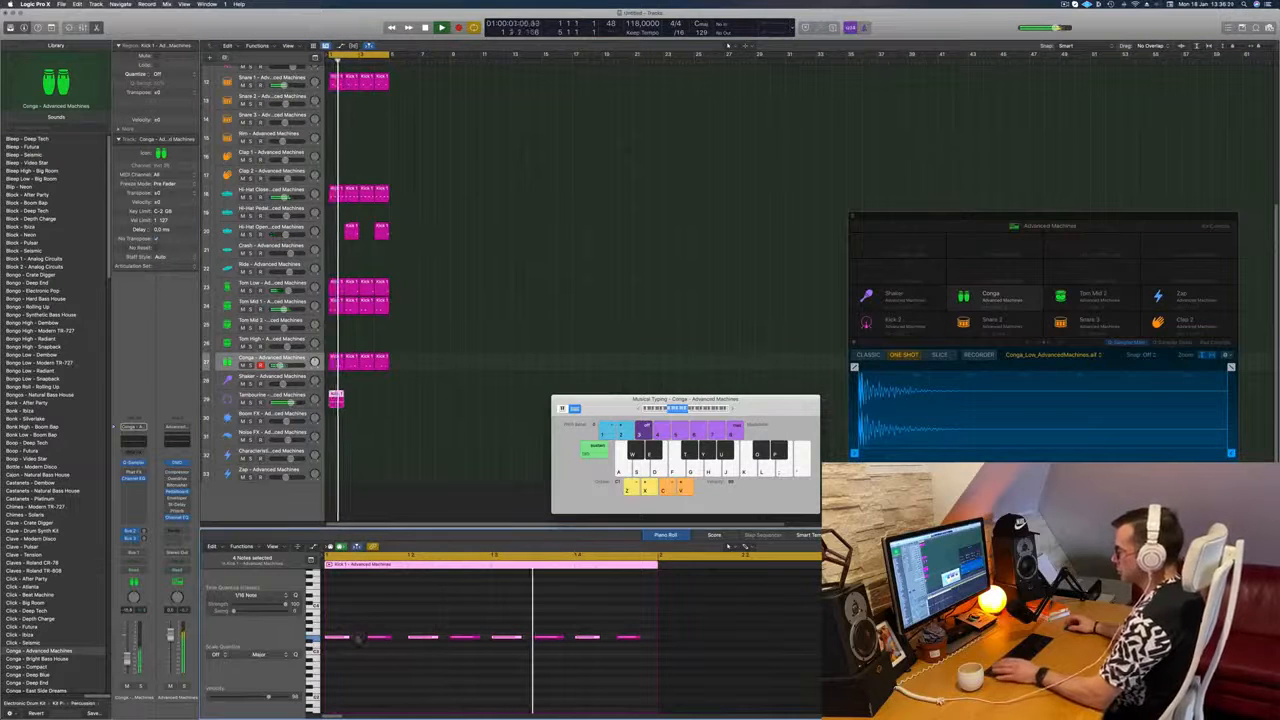
{"action": "left_click_drag", "start_coordinate": [348, 638], "coordinate": [338, 636]}
{"action": "key", "text": "space"}
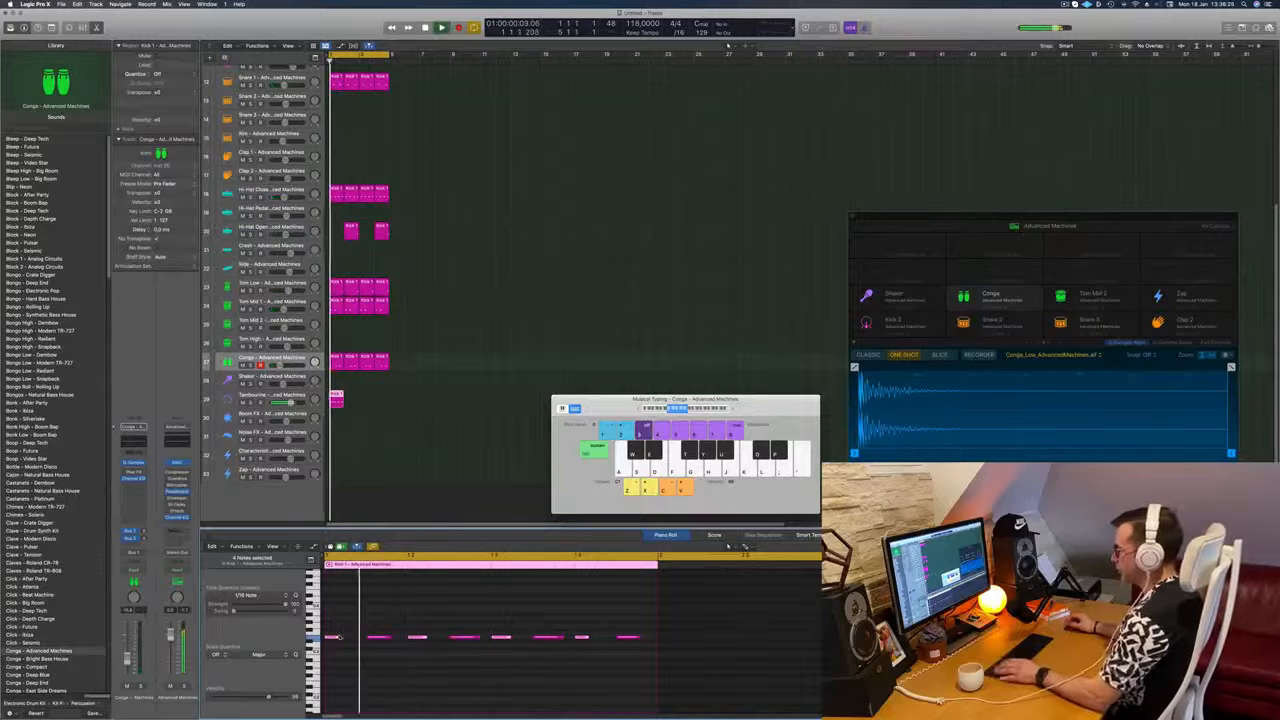
Step: Transpose all notes in the tambourine region up one octave
{"action": "scroll", "coordinate": [375, 637], "scroll_direction": "down", "scroll_amount": 3}
{"action": "key", "text": "space"}
{"action": "key", "text": "space"}
{"action": "key", "text": "super+a"}
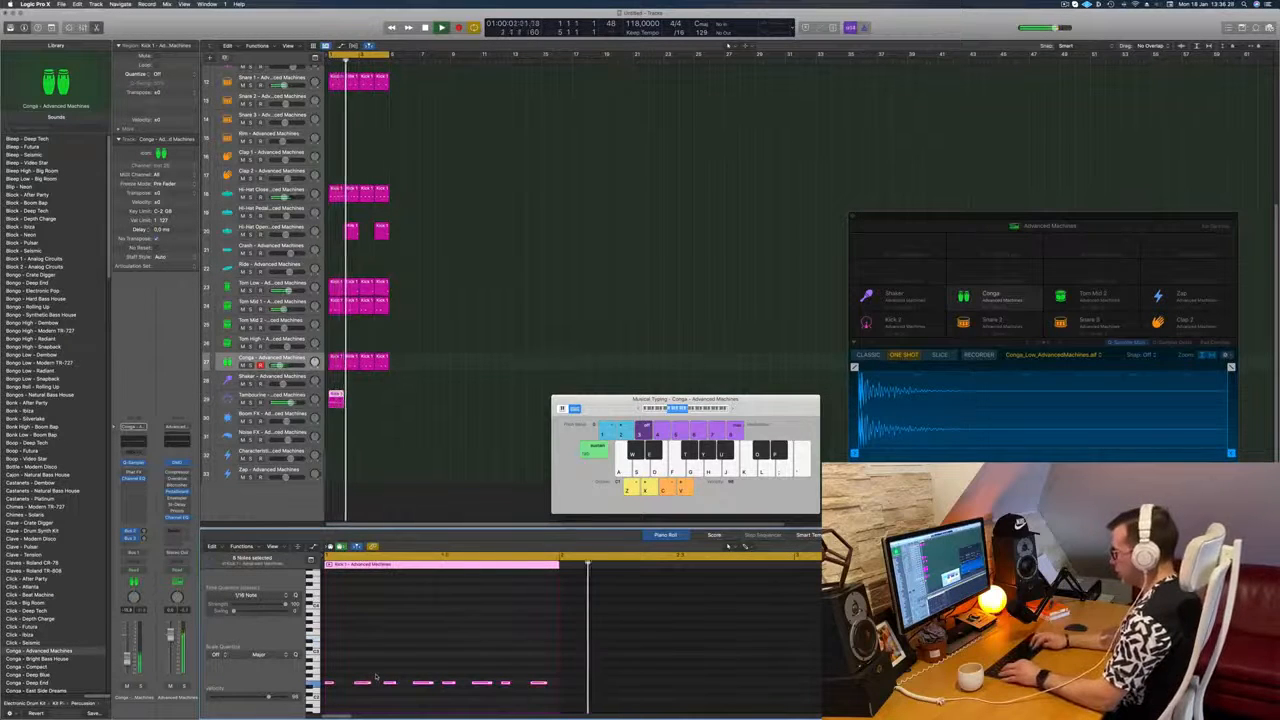
{"action": "key", "text": "alt+shift+Up"}
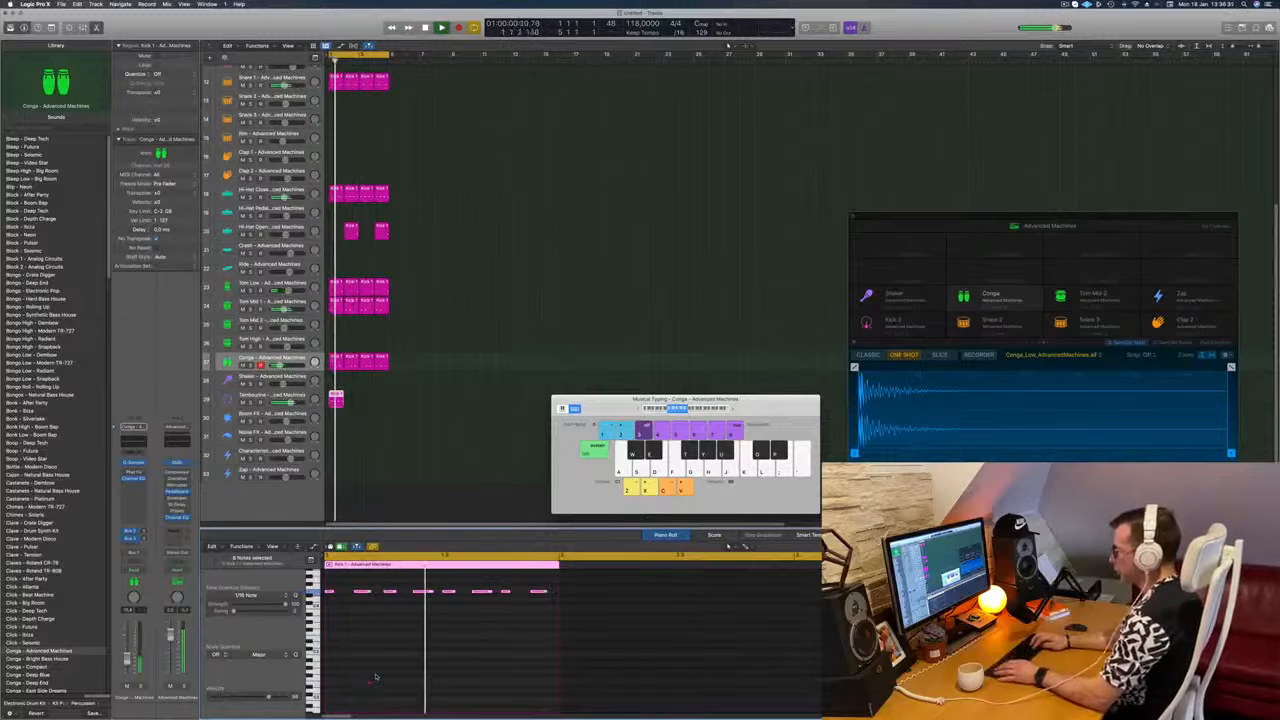
{"action": "key", "text": "space"}
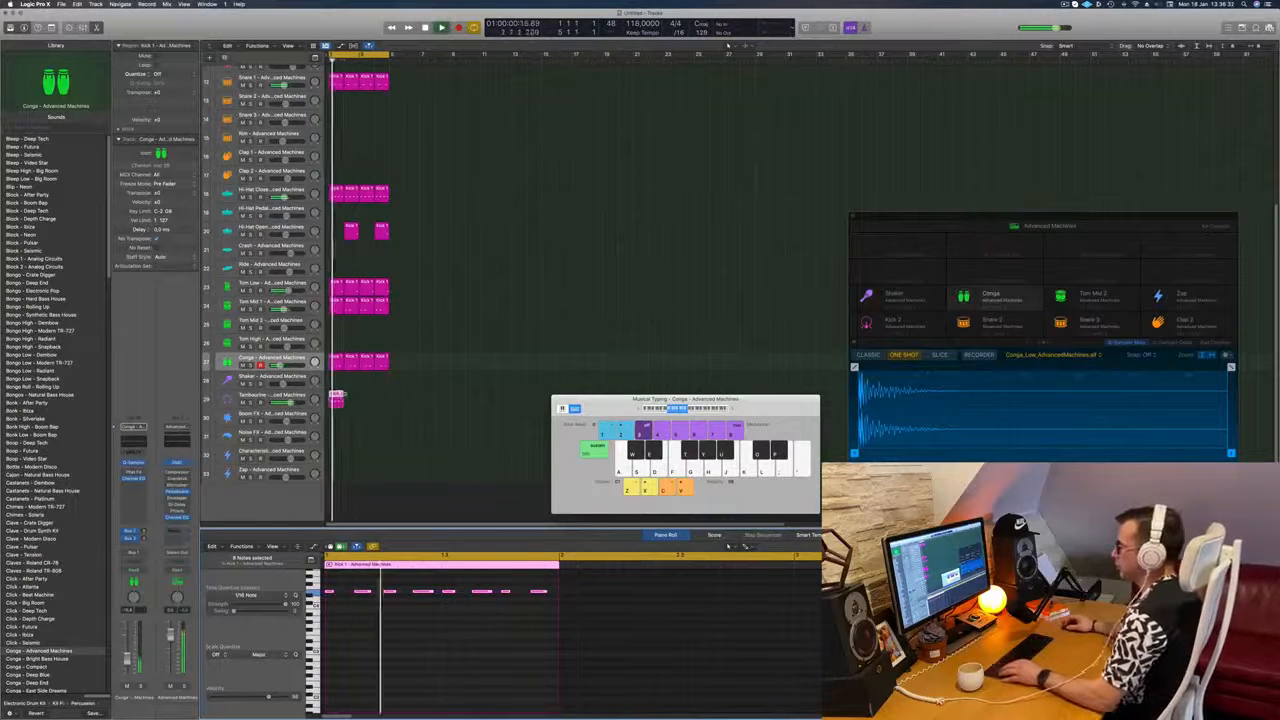
Step: Repeat the tambourine region to fill four bars and adjust the right-channel delay in the Tambourine track's Sample Delay
{"action": "left_click_drag", "start_coordinate": [338, 400], "coordinate": [372, 404]}
{"action": "left_click", "coordinate": [281, 396]}
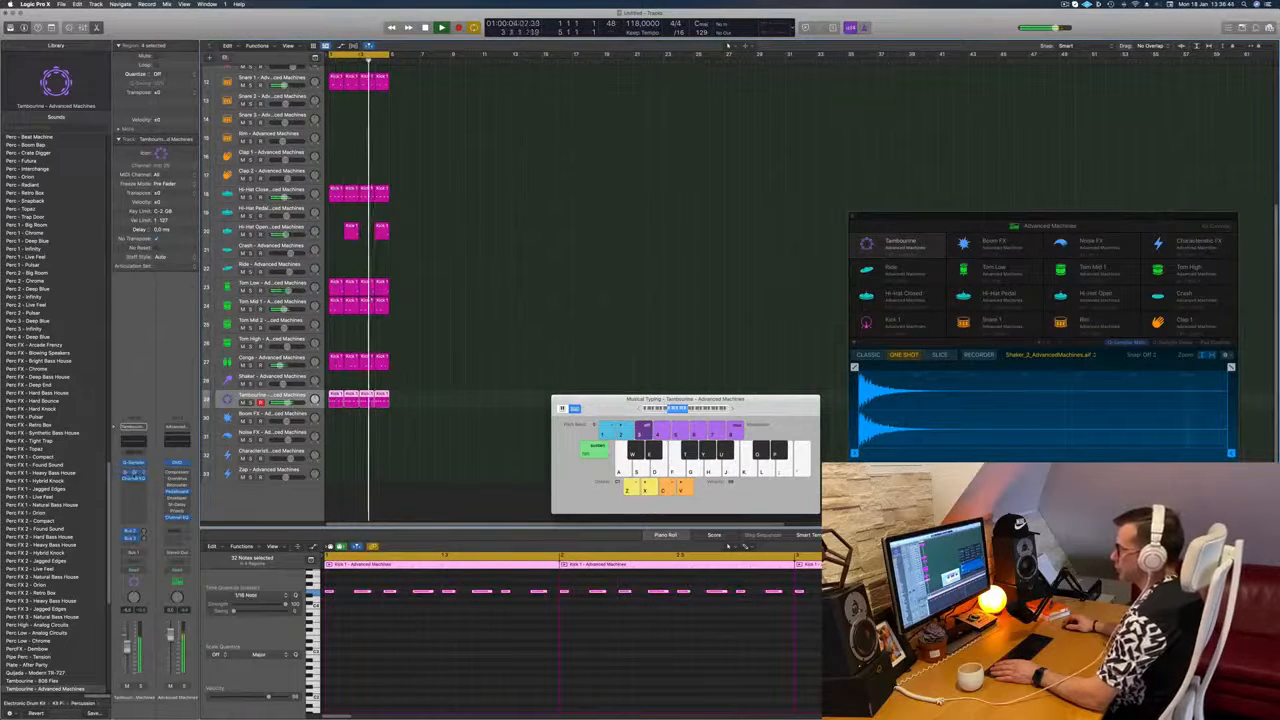
{"action": "left_click", "coordinate": [136, 473]}
{"action": "left_click_drag", "start_coordinate": [473, 176], "coordinate": [472, 170]}
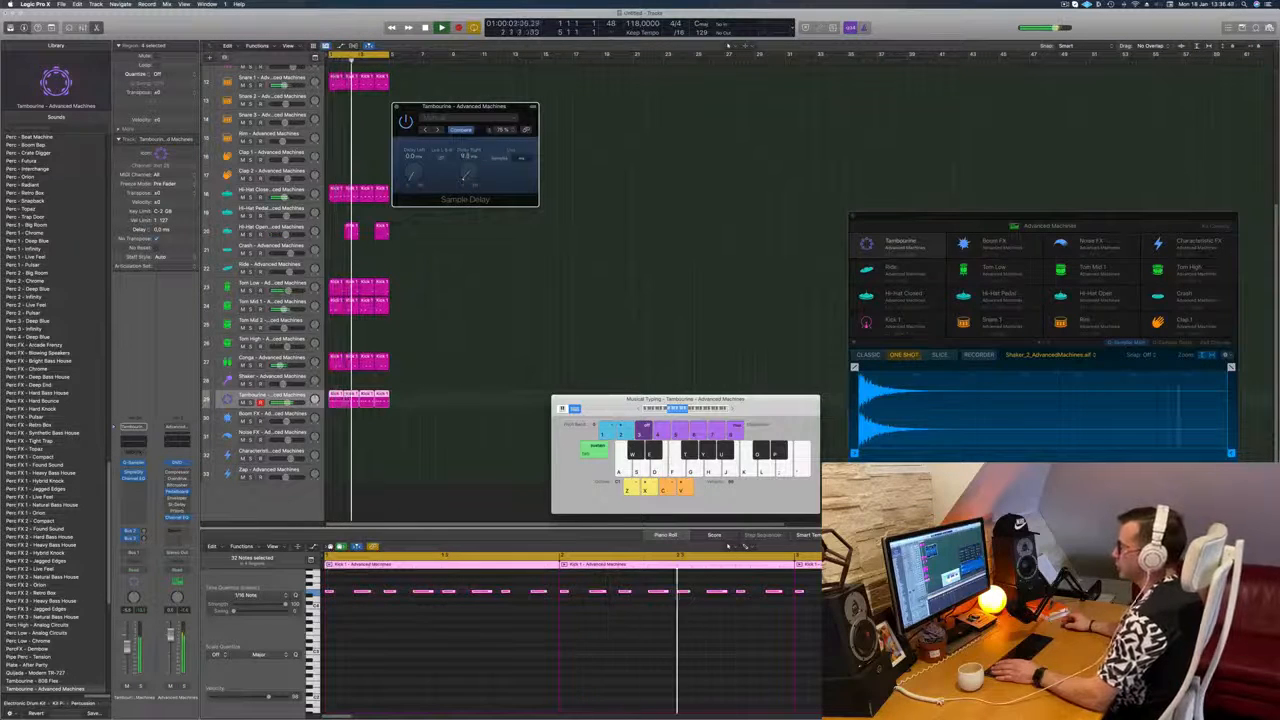
{"action": "mouse_move", "coordinate": [479, 106]}
{"action": "left_mouse_down"}
{"action": "mouse_move", "coordinate": [505, 110]}
{"action": "mouse_move", "coordinate": [489, 117]}
{"action": "left_mouse_up"}
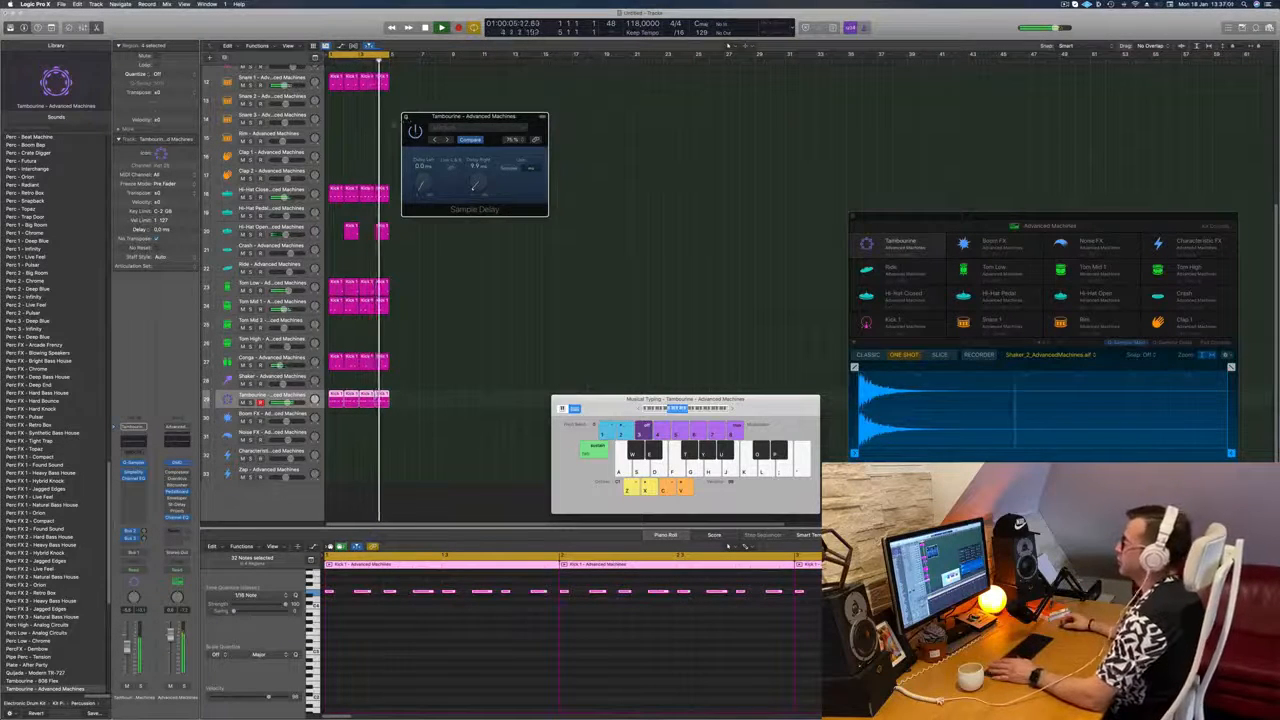
{"action": "left_click", "coordinate": [406, 117]}
Step: Select the Inst 1 track and enlarge its track height
{"action": "scroll", "coordinate": [482, 269], "scroll_direction": "down", "scroll_amount": 2}
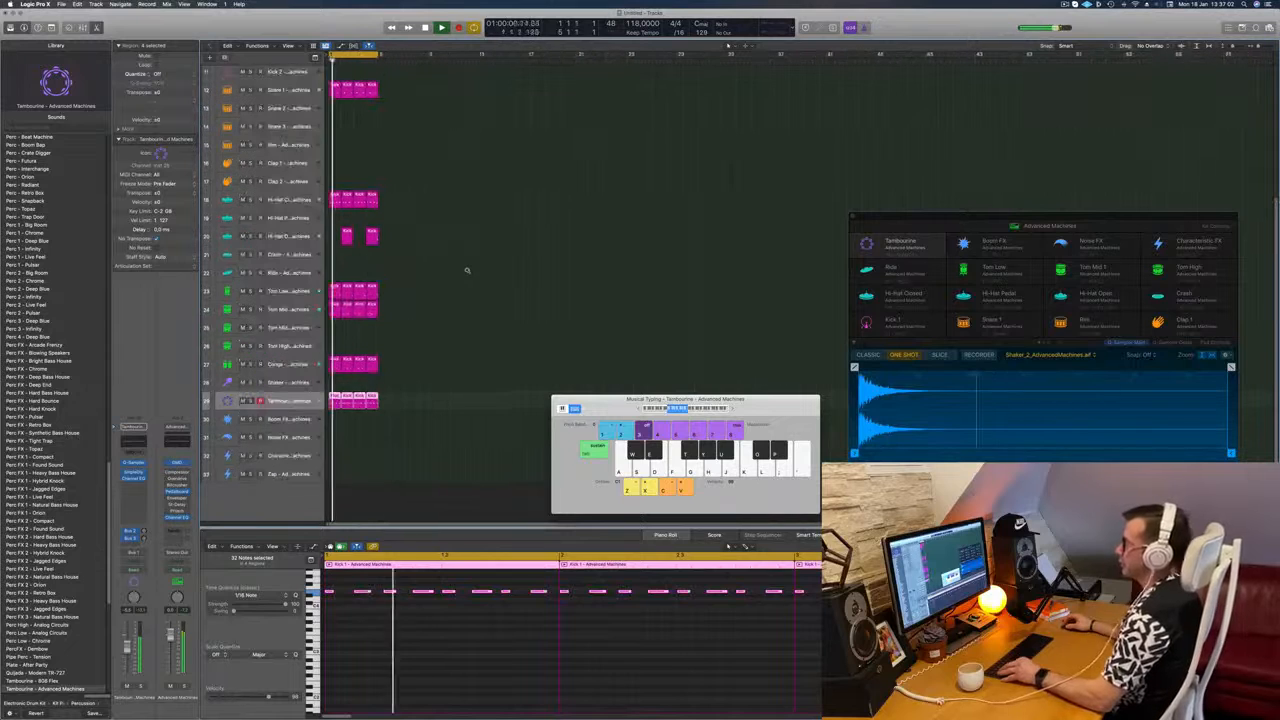
{"action": "scroll", "coordinate": [466, 270], "scroll_direction": "down", "scroll_amount": 3}
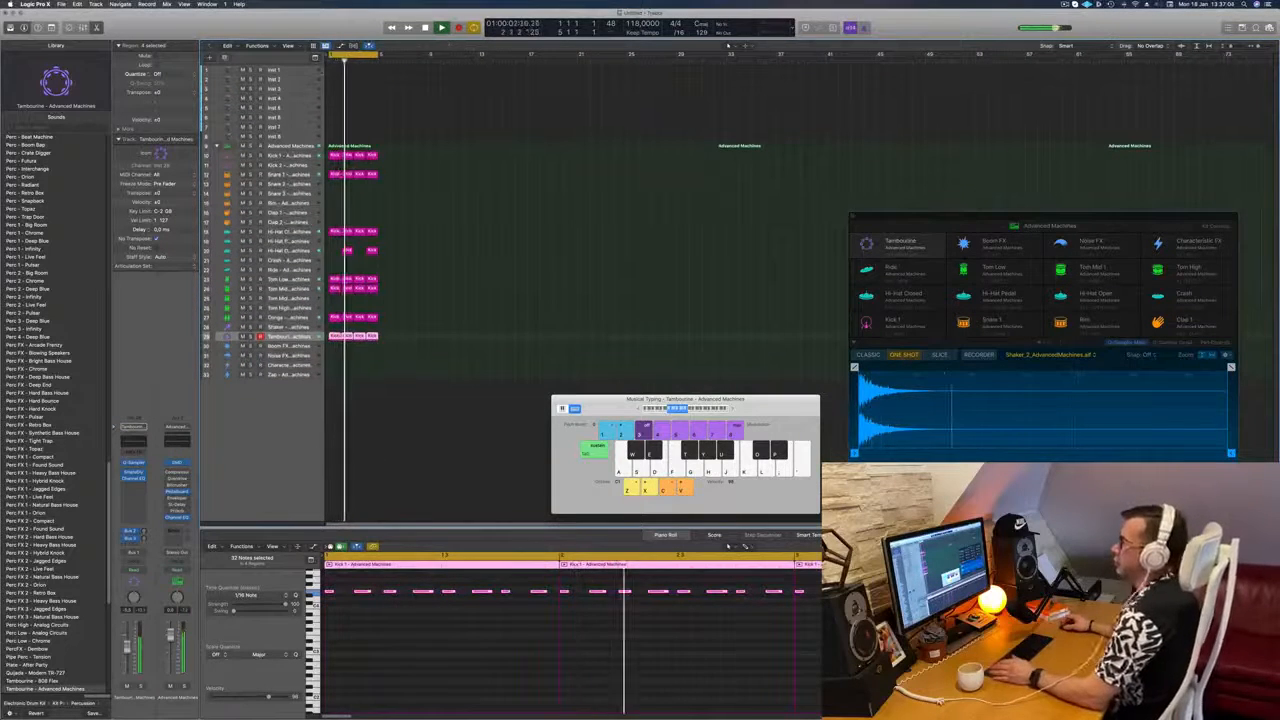
{"action": "left_click", "coordinate": [296, 72]}
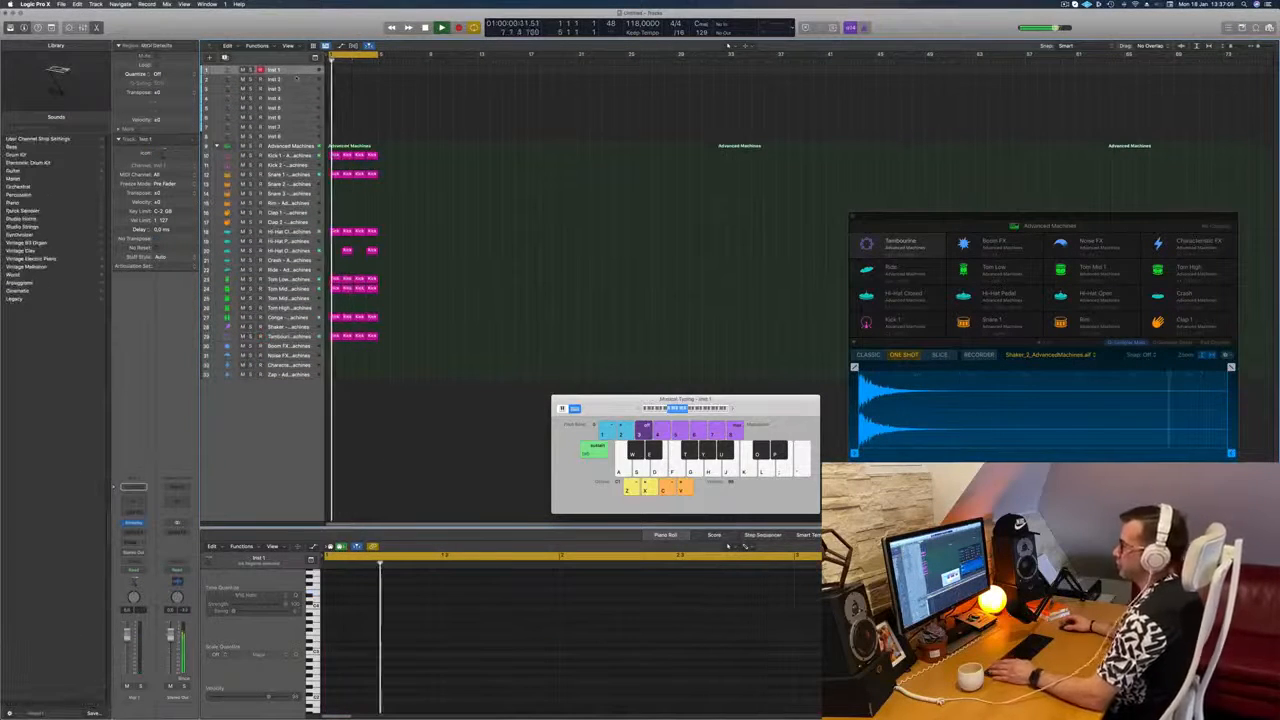
{"action": "left_click_drag", "start_coordinate": [295, 74], "coordinate": [295, 132]}
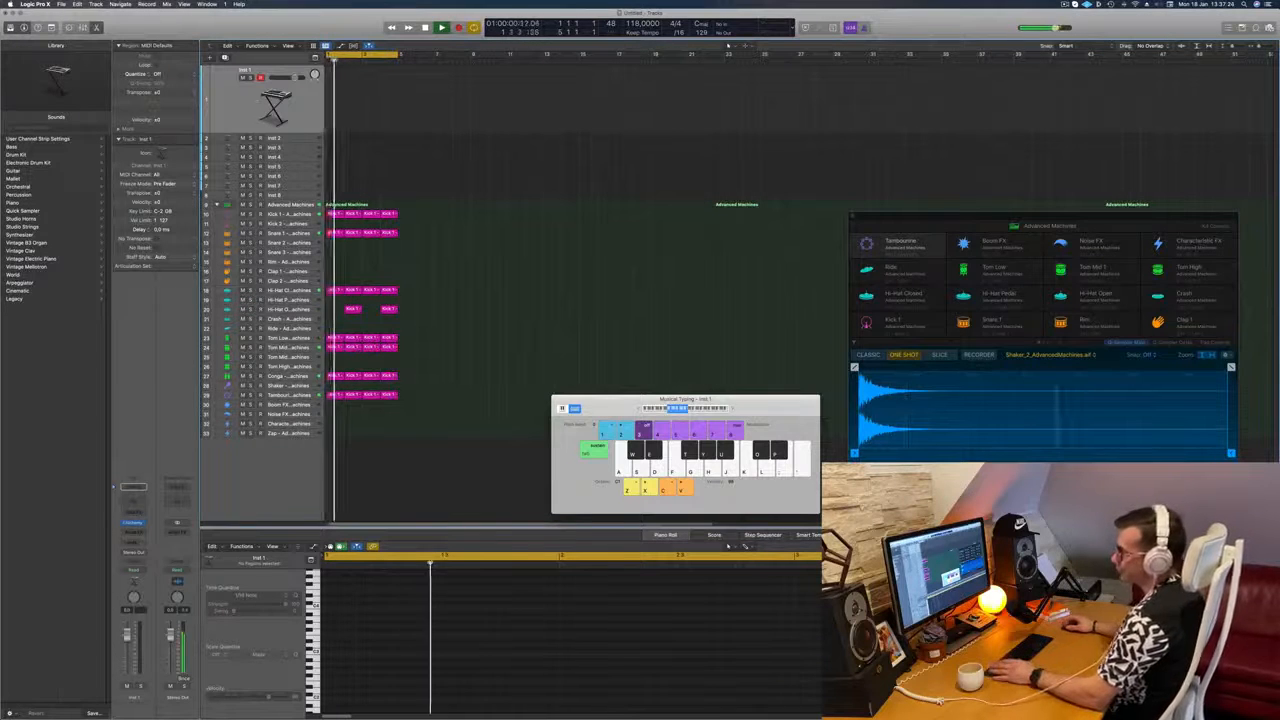
Step: Open Alchemy on the Inst 1 track, filter its presets to the Brass category and load Brass Section
{"action": "left_click", "coordinate": [135, 524]}
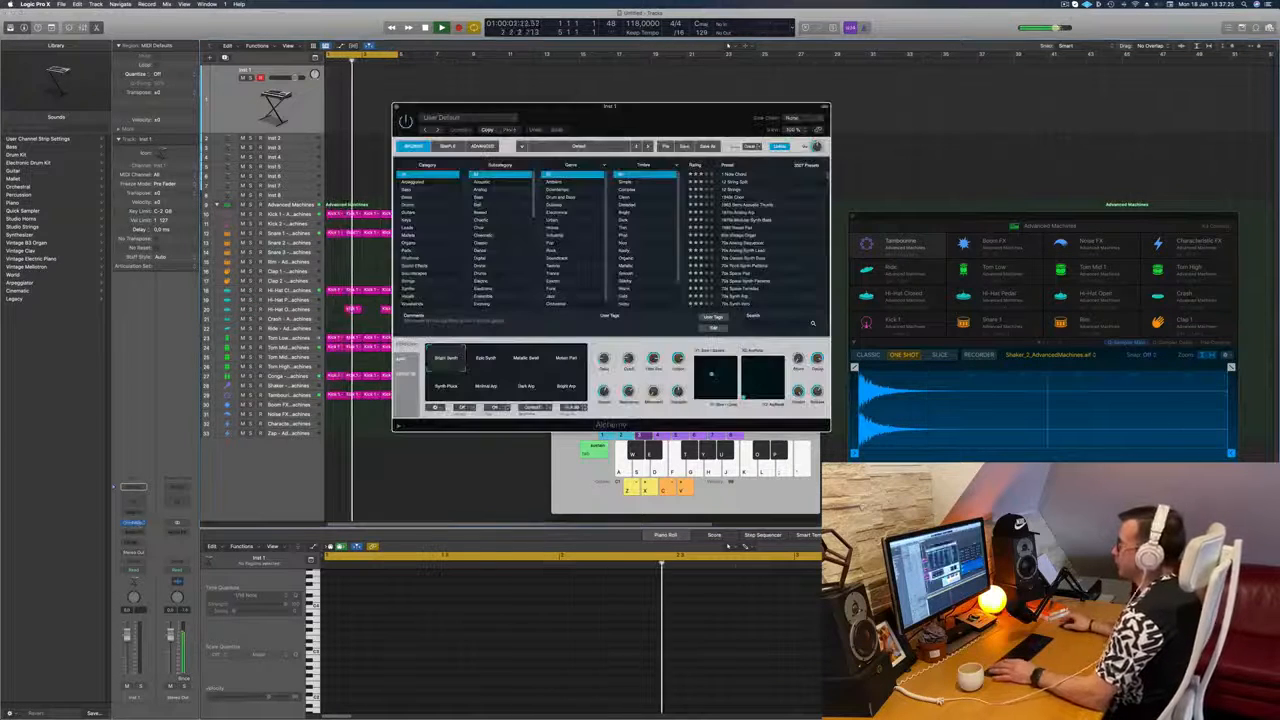
{"action": "left_click_drag", "start_coordinate": [633, 108], "coordinate": [608, 101]}
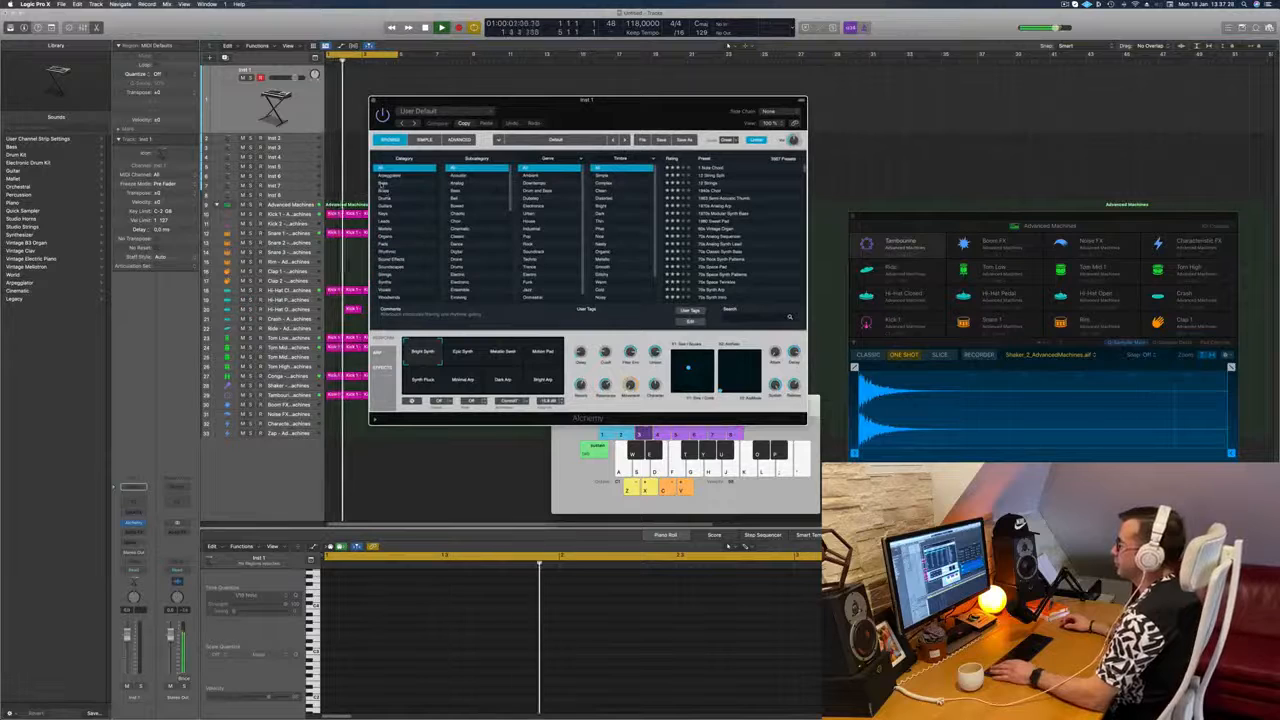
{"action": "left_click", "coordinate": [395, 190]}
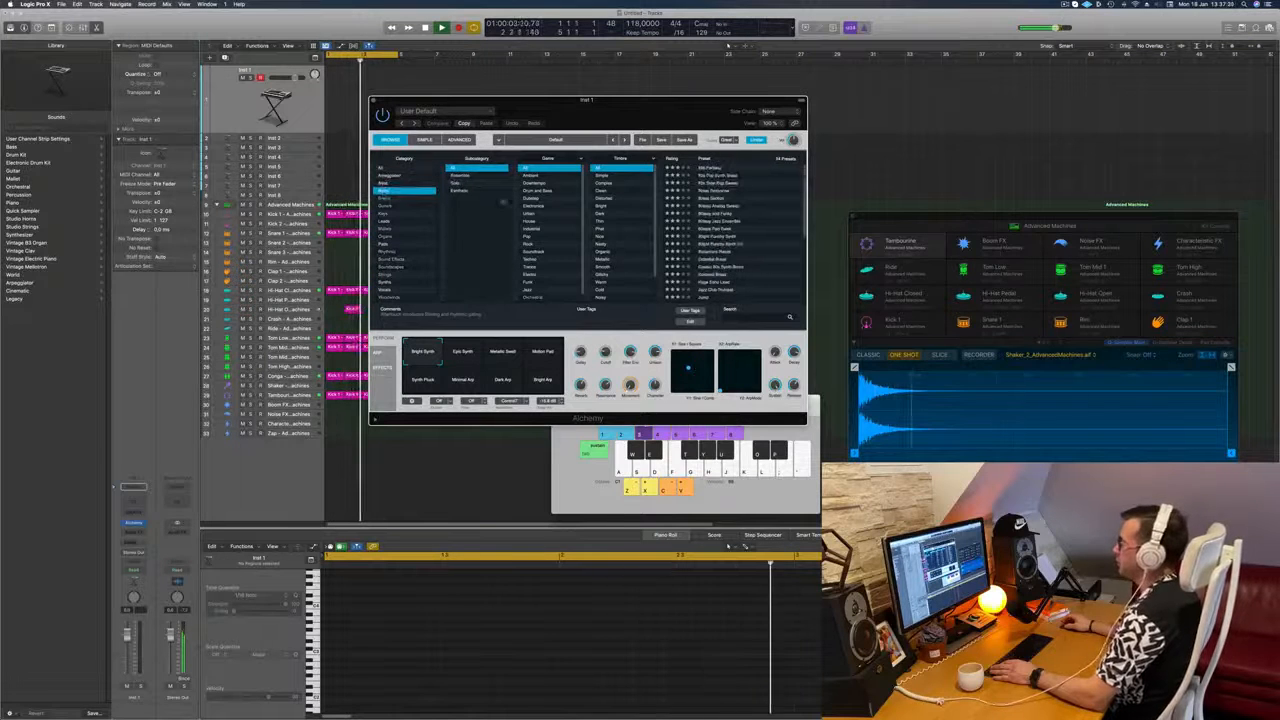
{"action": "left_click_drag", "start_coordinate": [714, 112], "coordinate": [804, 75]}
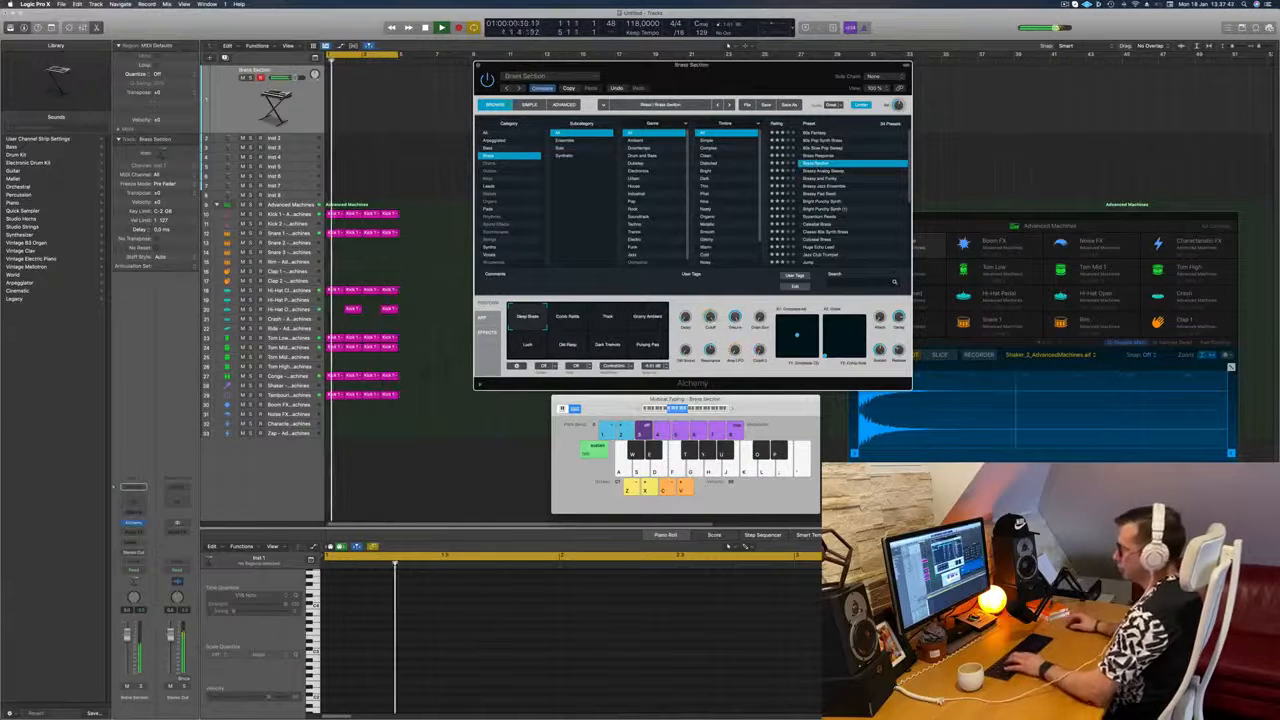
Step: Audition the Brass Section sound with a few notes and lower the track's volume
{"action": "key", "text": "h"}
{"action": "left_click_drag", "start_coordinate": [127, 634], "coordinate": [127, 652]}
{"action": "key", "text": "k"}
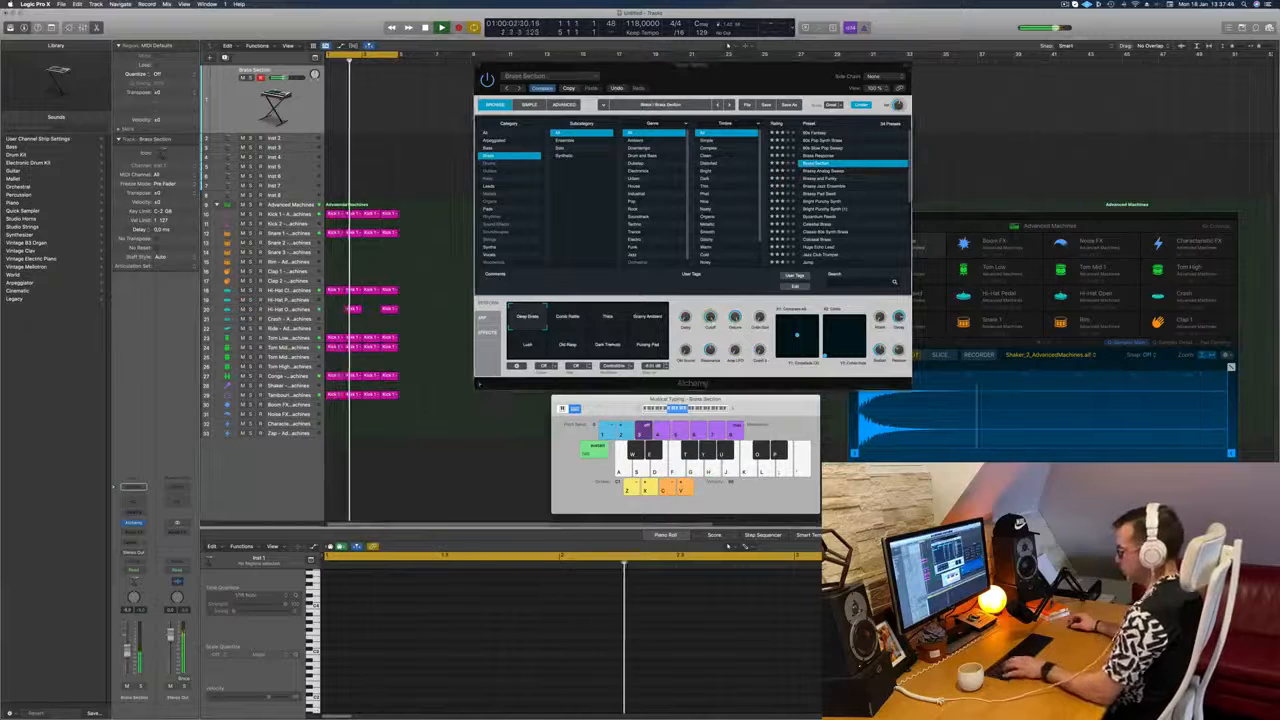
{"action": "key", "text": "a"}
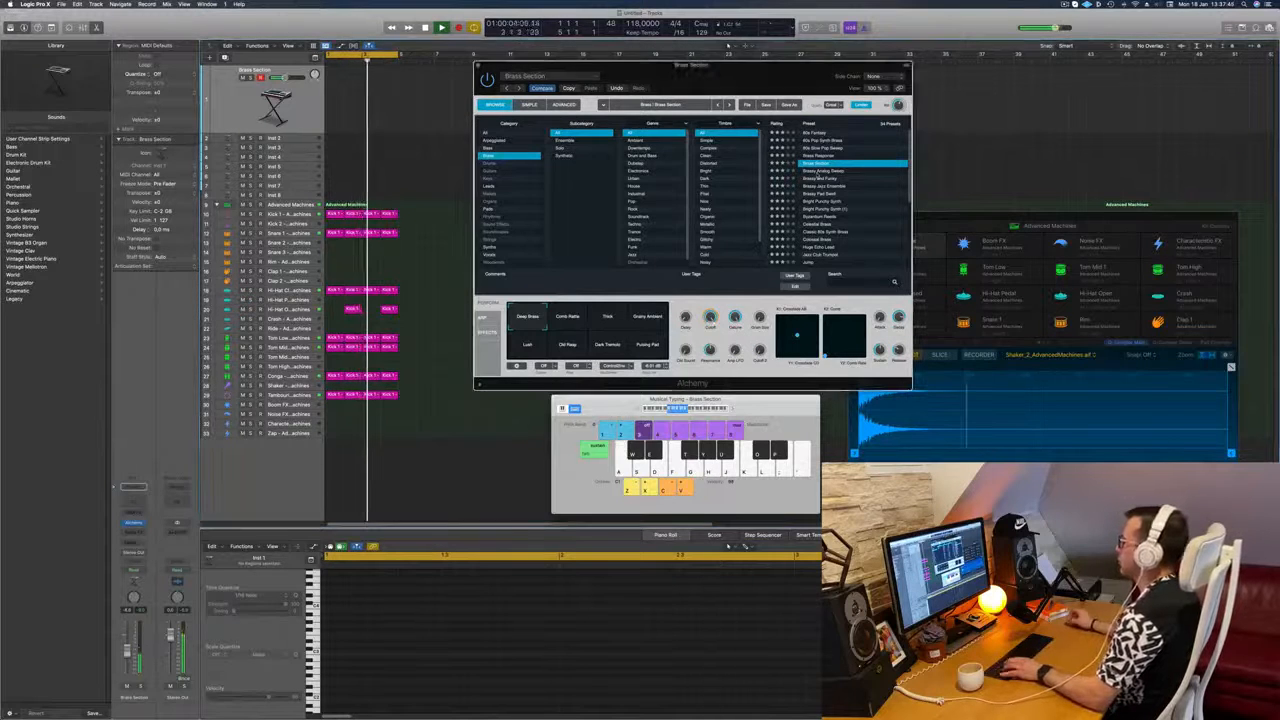
Step: Audition the Alchemy presets Brassy Analog Sweep, Brassy and Funky, Byzantium Reeds and Celestial Brass over the drum loop
{"action": "left_click", "coordinate": [818, 174]}
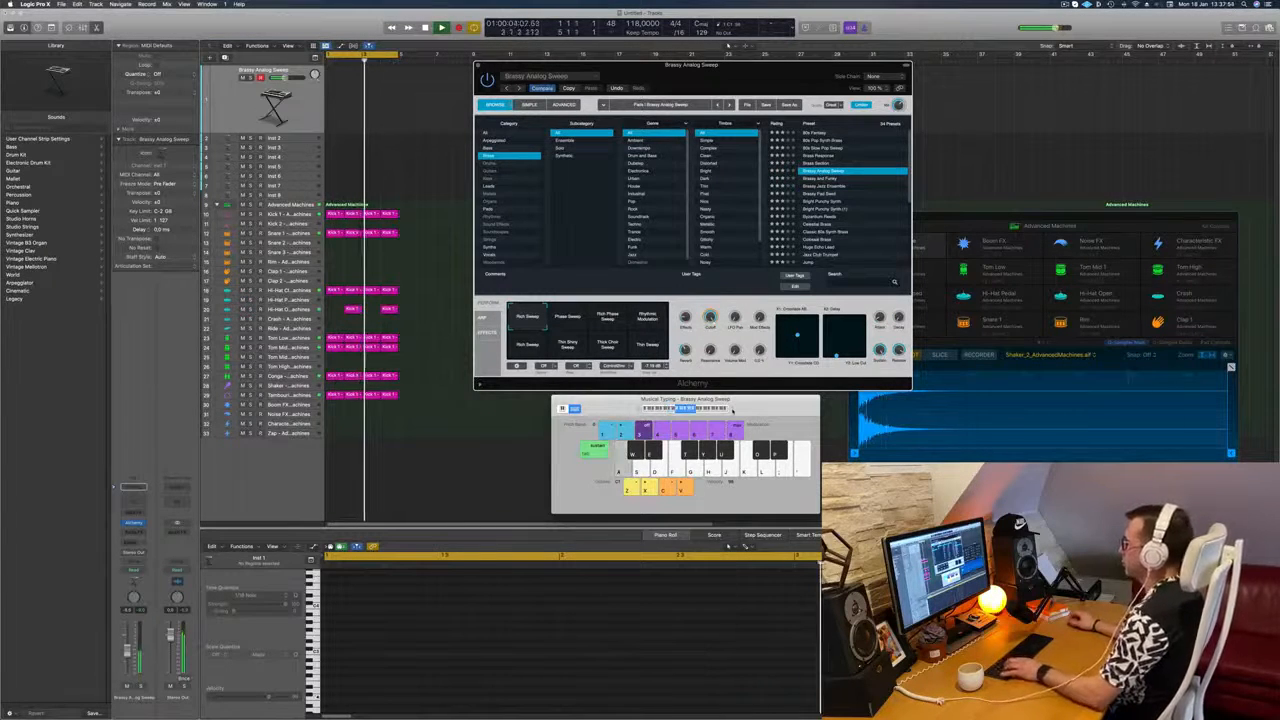
{"action": "left_click", "coordinate": [822, 180]}
{"action": "key", "text": "a"}
{"action": "key", "text": "s"}
{"action": "left_click", "coordinate": [832, 216]}
{"action": "key", "text": "a"}
{"action": "scroll", "coordinate": [832, 200], "scroll_direction": "down", "scroll_amount": 2}
{"action": "key", "text": "s"}
{"action": "left_click", "coordinate": [822, 190]}
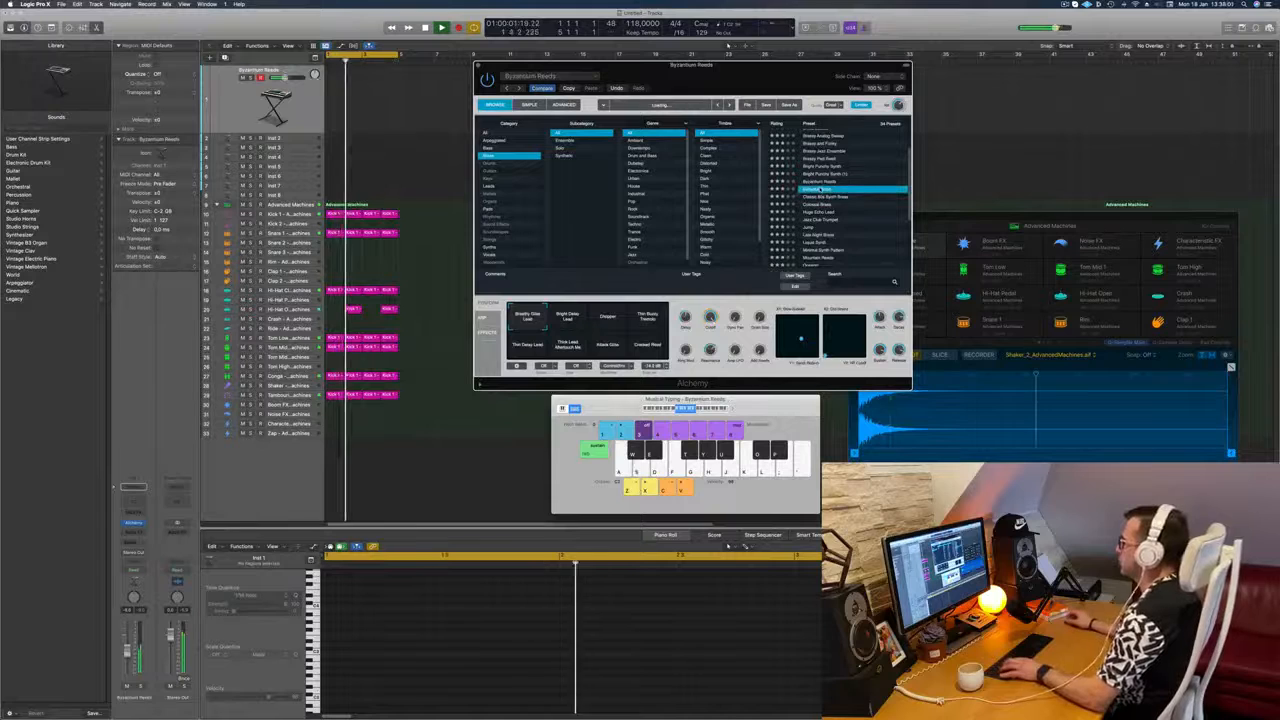
{"action": "key", "text": "d"}
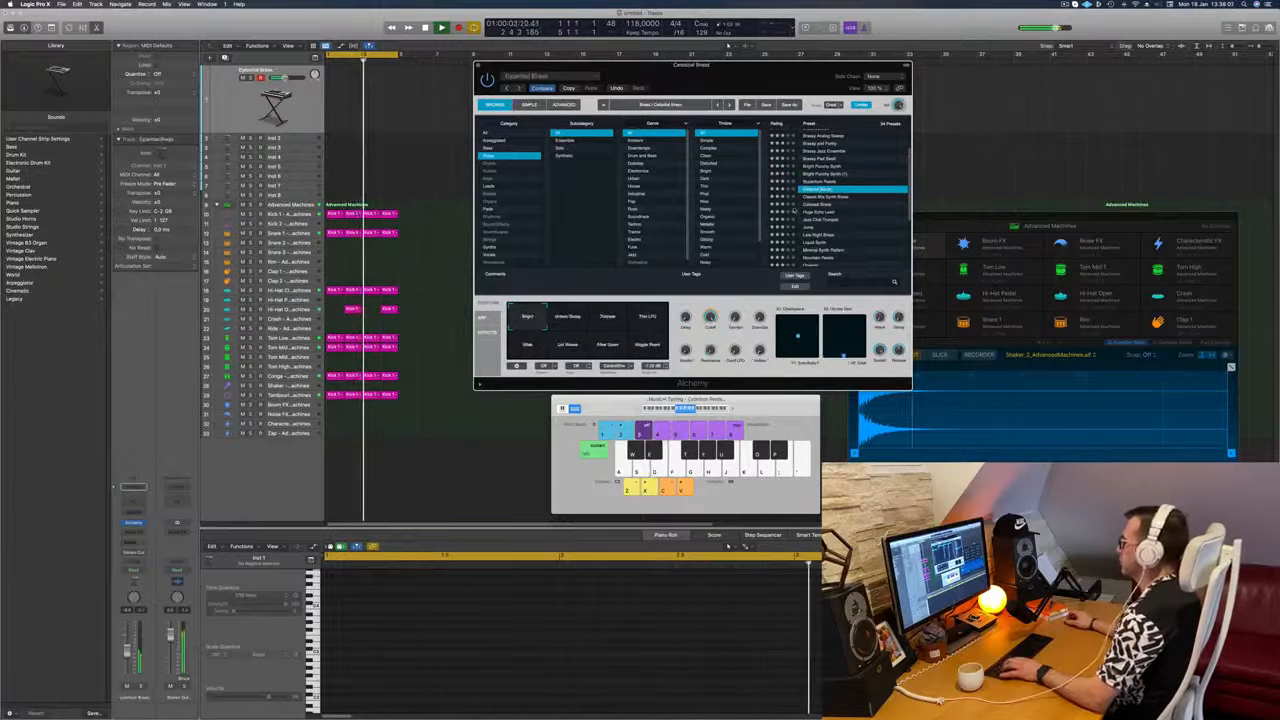
Step: Load the Colossal Brass preset in Alchemy and choose its Smooth variation
{"action": "left_click", "coordinate": [828, 205]}
{"action": "key", "text": "a"}
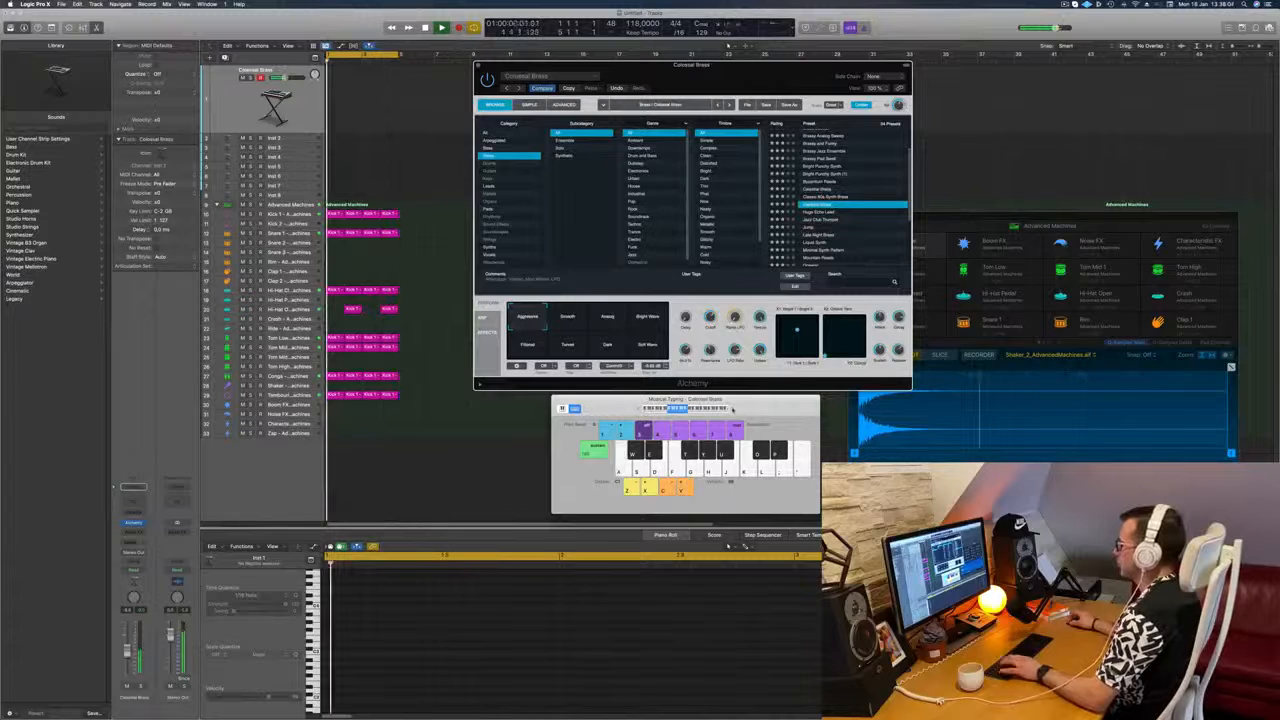
{"action": "left_click", "coordinate": [567, 316]}
{"action": "key", "text": "a"}
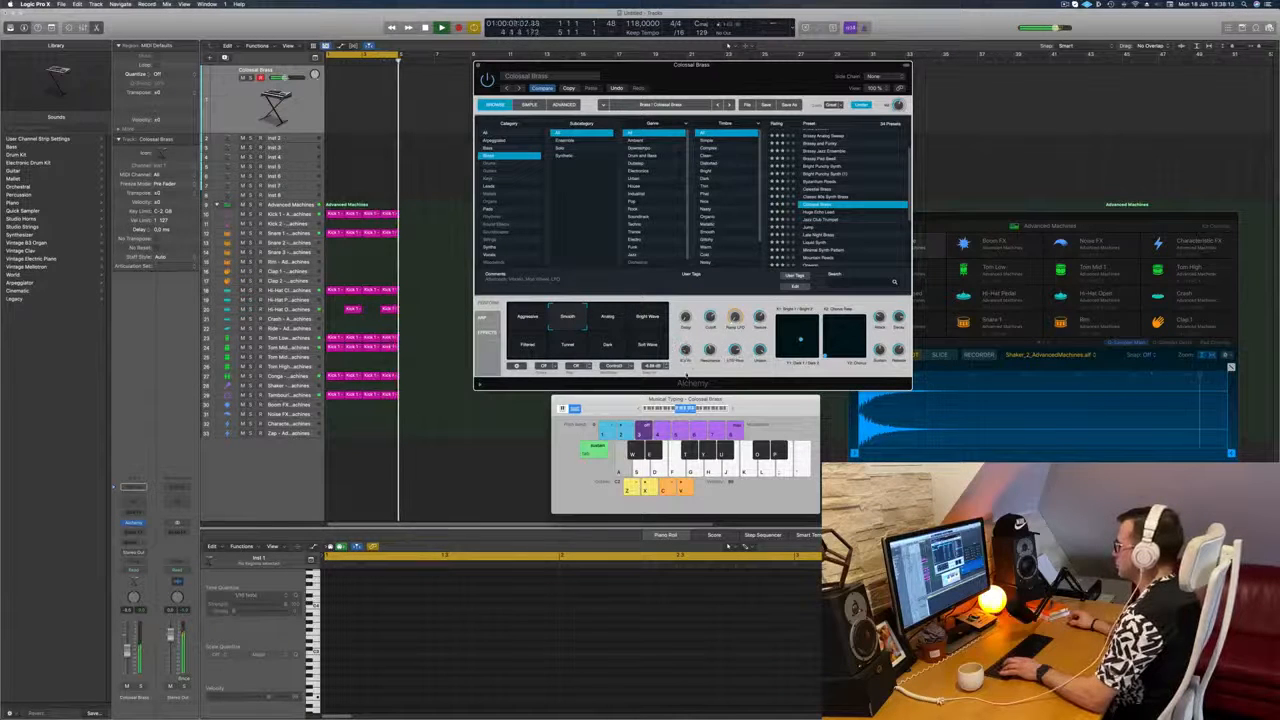
{"action": "left_click_drag", "start_coordinate": [686, 382], "coordinate": [755, 375]}
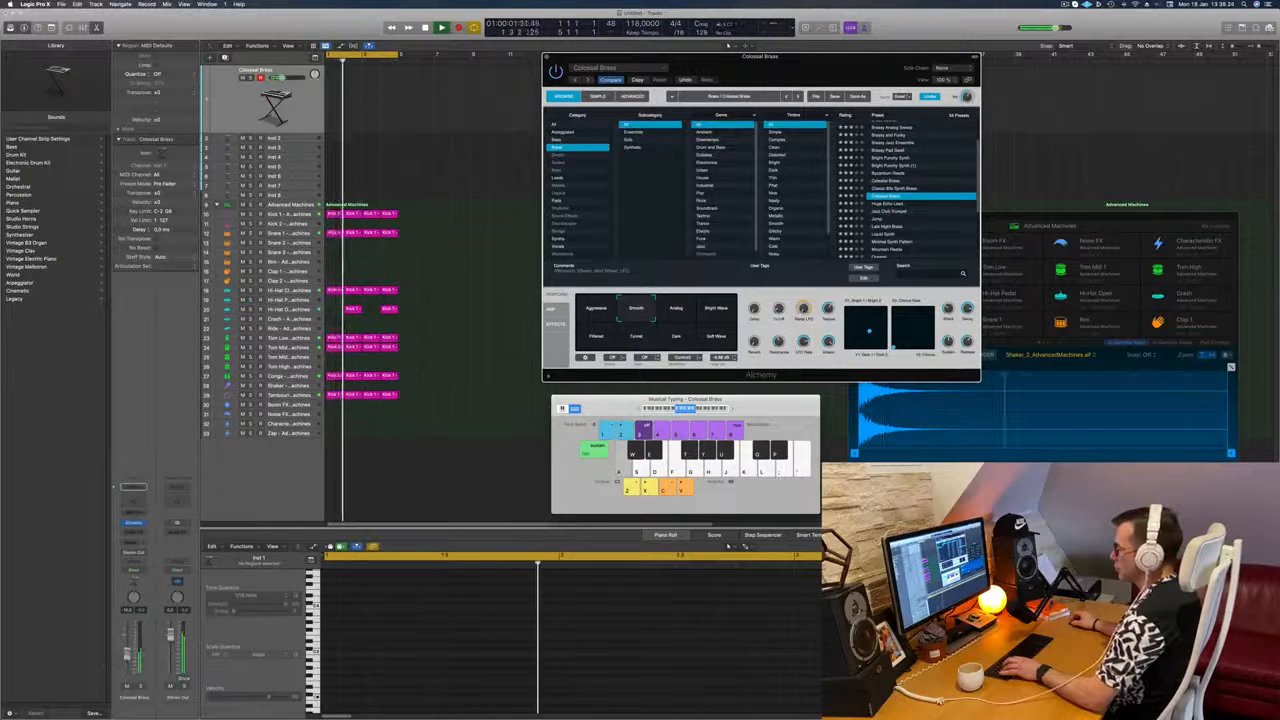
{"action": "left_click_drag", "start_coordinate": [875, 102], "coordinate": [908, 101]}
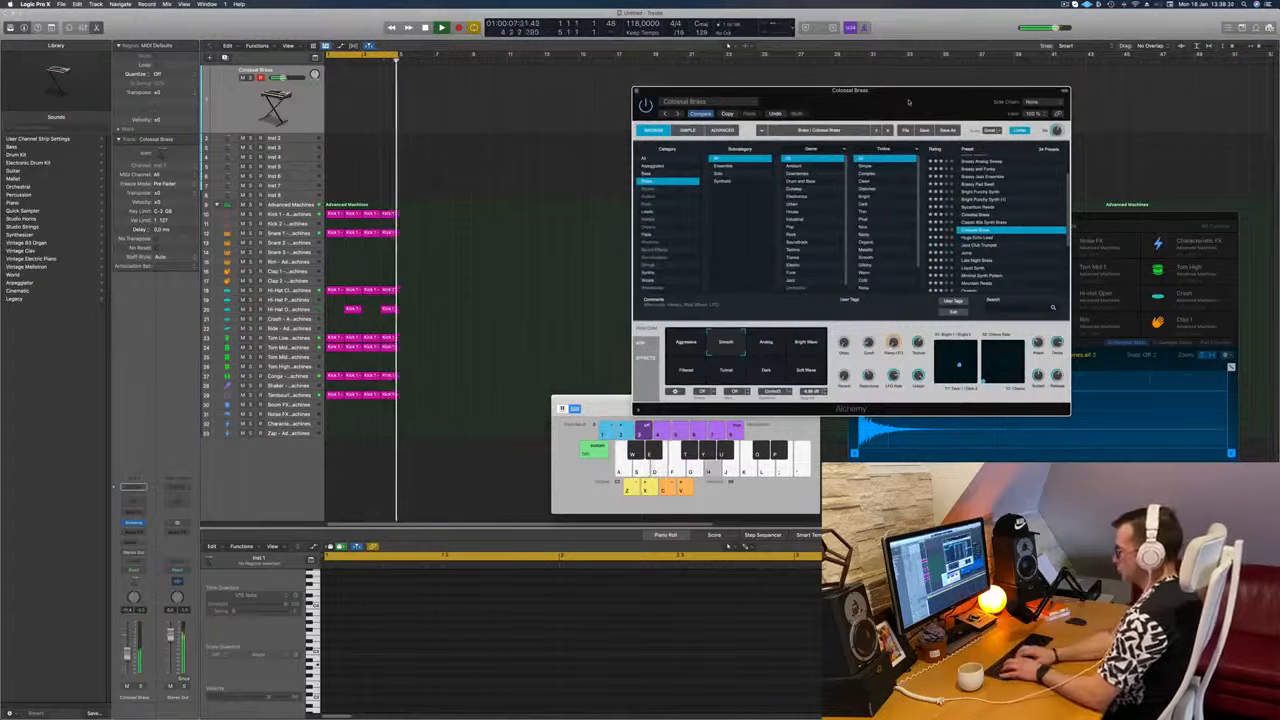
Step: Record a slow, sustained brass line over the four-bar loop on the Colossal Brass track
{"action": "key", "text": "r"}
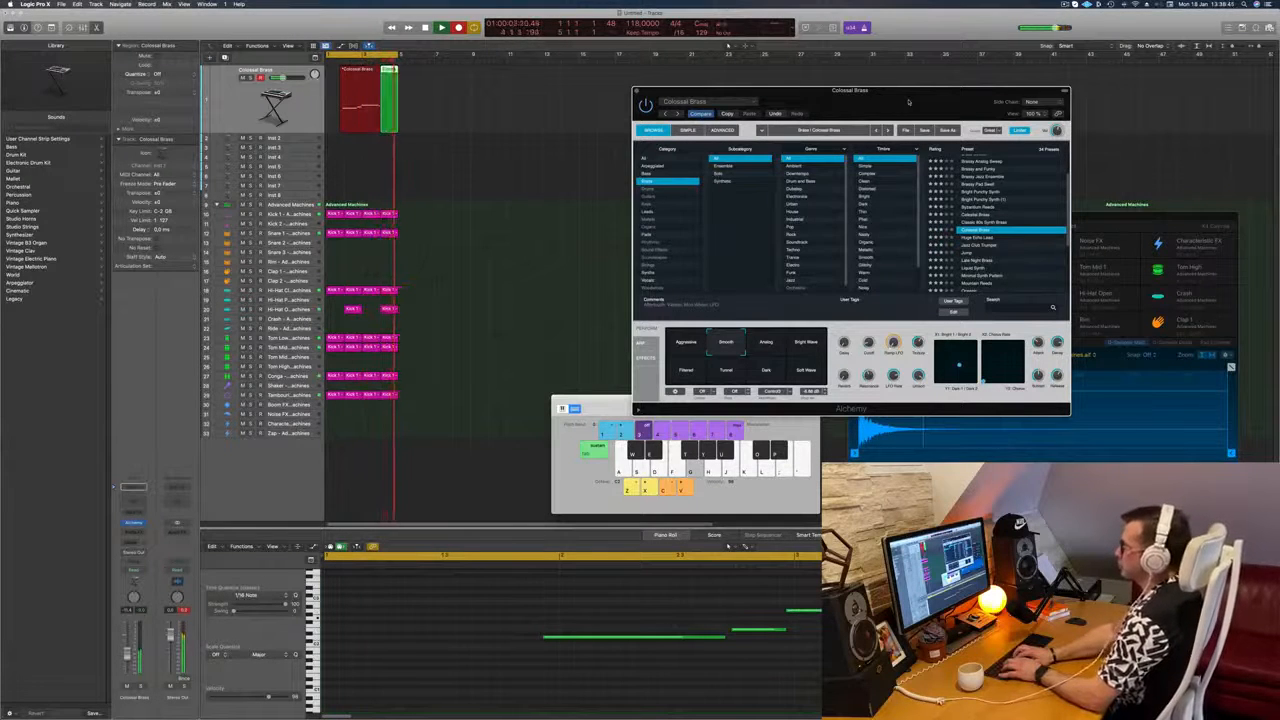
{"action": "key", "text": "space"}
{"action": "key", "text": "super+Left"}
{"action": "key", "text": "super+Left"}
Step: Place a long low note at the start of bar 1 in the Colossal Brass region
{"action": "left_click", "coordinate": [600, 680]}
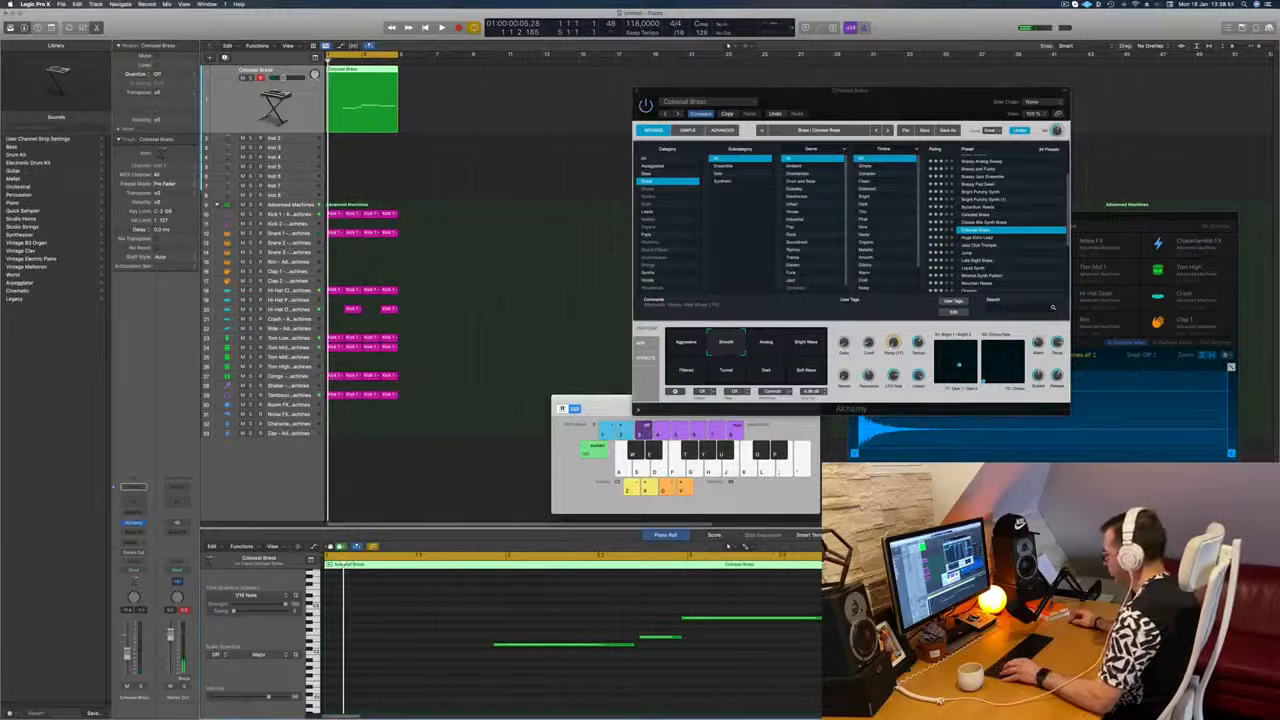
{"action": "left_click_drag", "start_coordinate": [1038, 652], "coordinate": [483, 660]}
{"action": "key", "text": "space"}
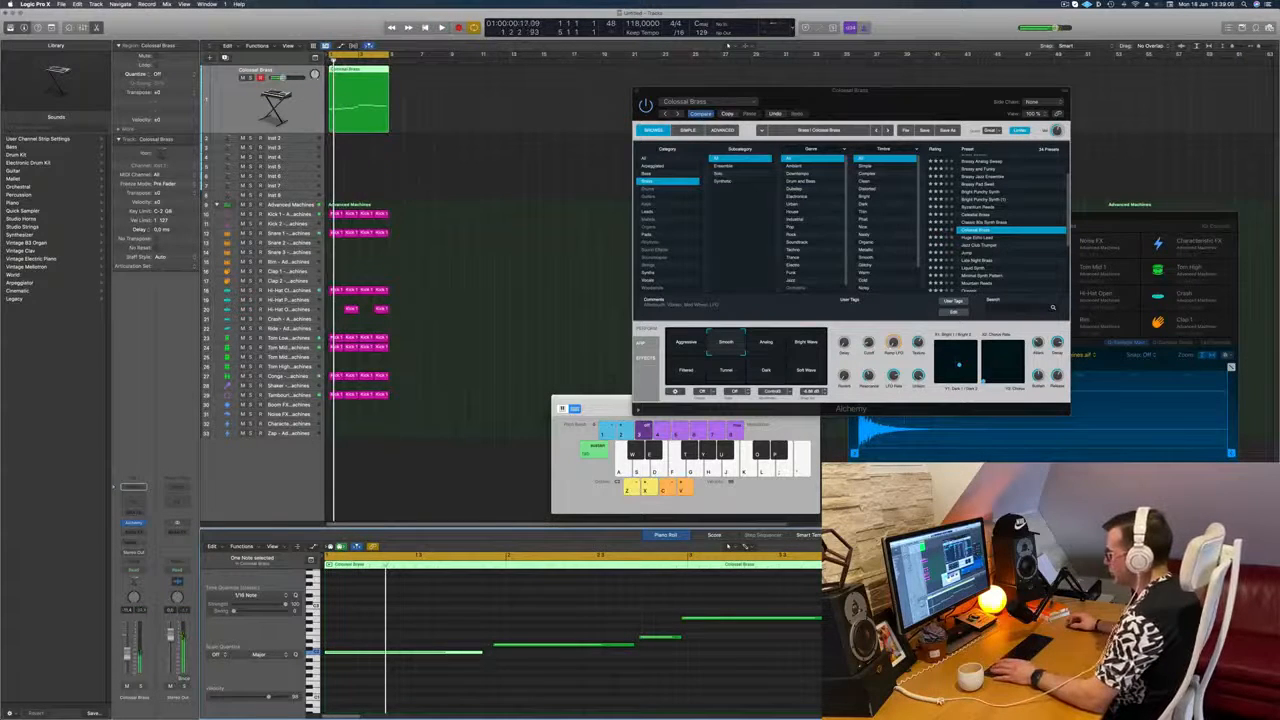
Step: Extend the first brass note to the end of bar 1 and shift the second note to start at bar 2
{"action": "left_click_drag", "start_coordinate": [484, 657], "coordinate": [506, 656]}
{"action": "left_click_drag", "start_coordinate": [549, 620], "coordinate": [693, 658]}
{"action": "left_click_drag", "start_coordinate": [581, 649], "coordinate": [592, 651]}
{"action": "key", "text": "space"}
Step: Move the highest brass note to start at bar 3 and nudge the short note before it slightly later
{"action": "left_click", "coordinate": [722, 660]}
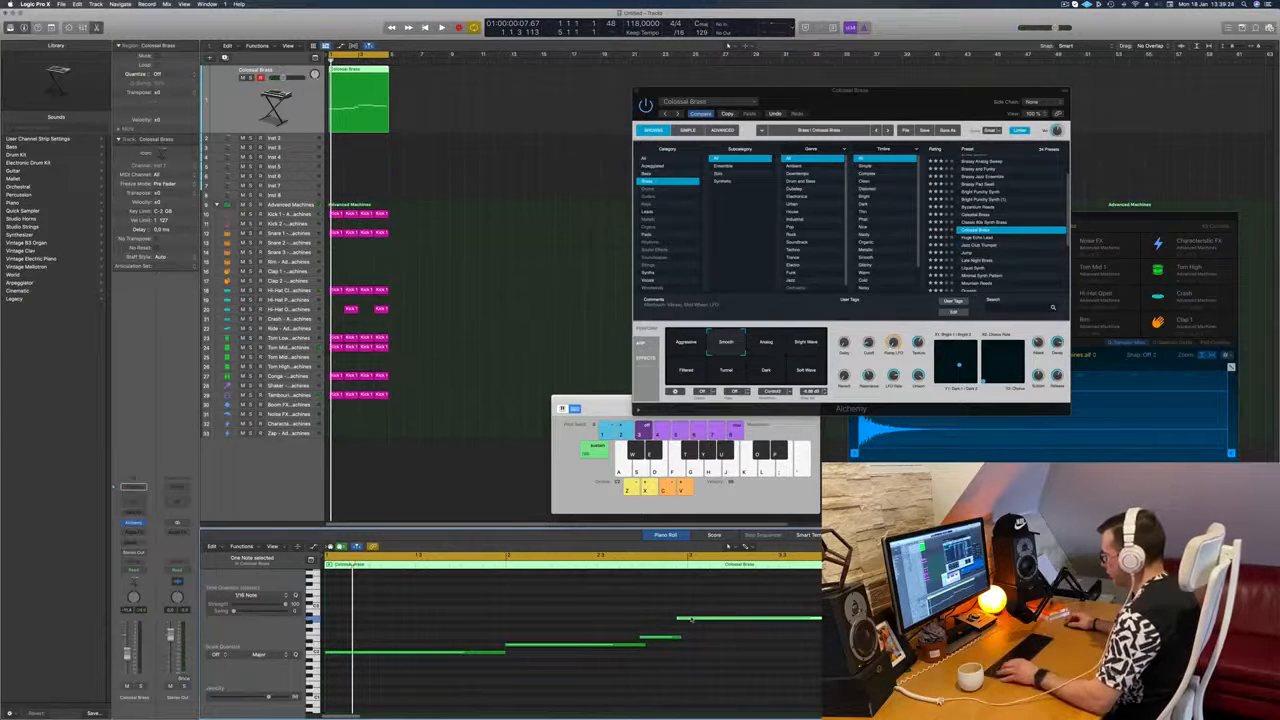
{"action": "left_click_drag", "start_coordinate": [701, 620], "coordinate": [712, 620]}
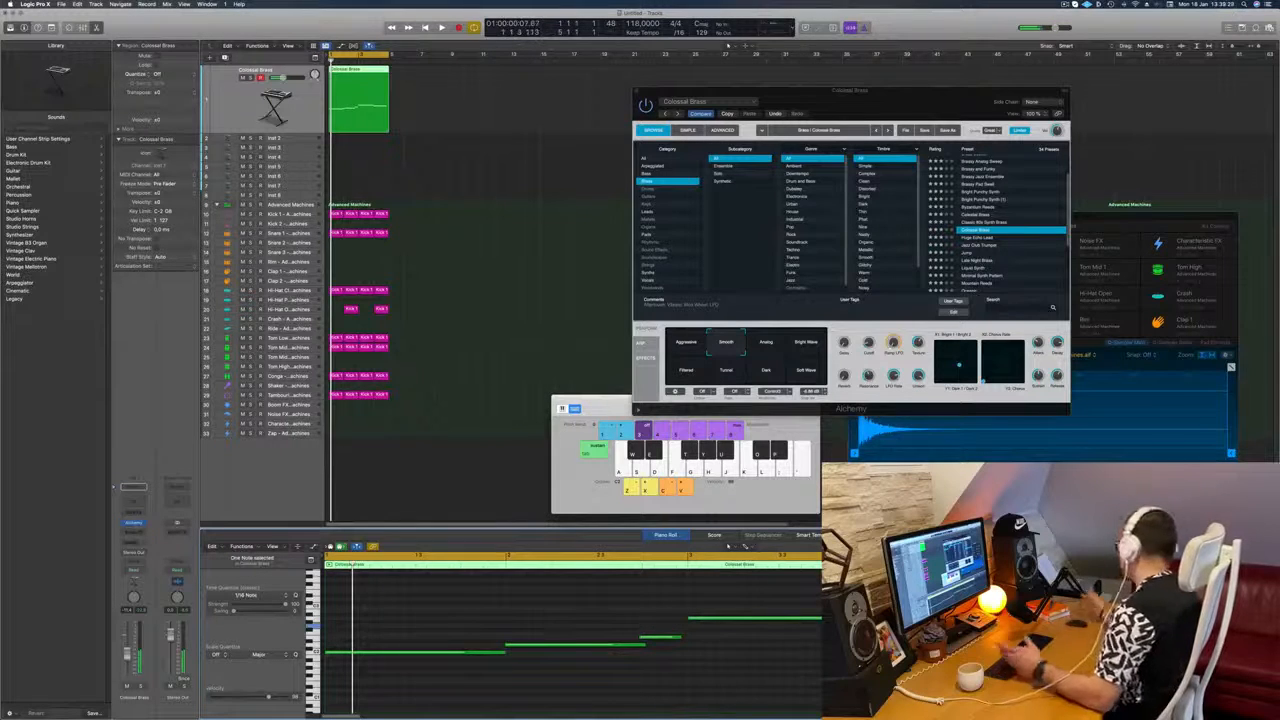
{"action": "key", "text": "space"}
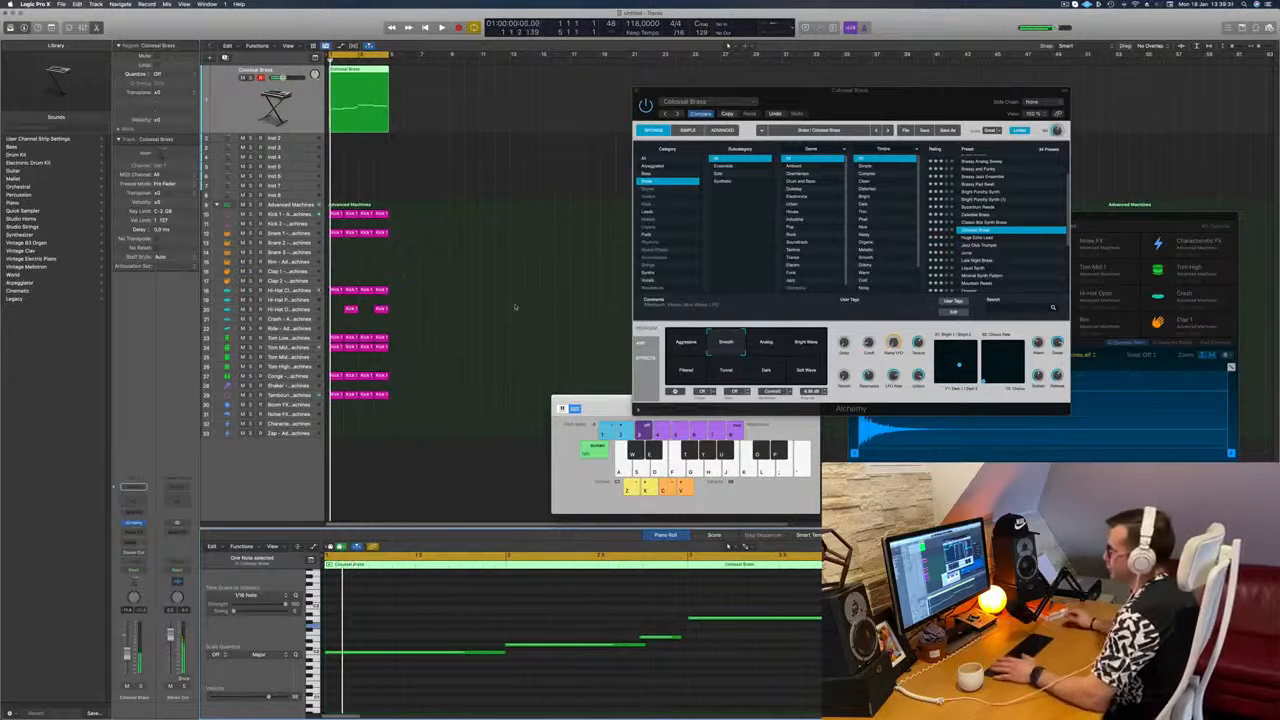
{"action": "key", "text": "space"}
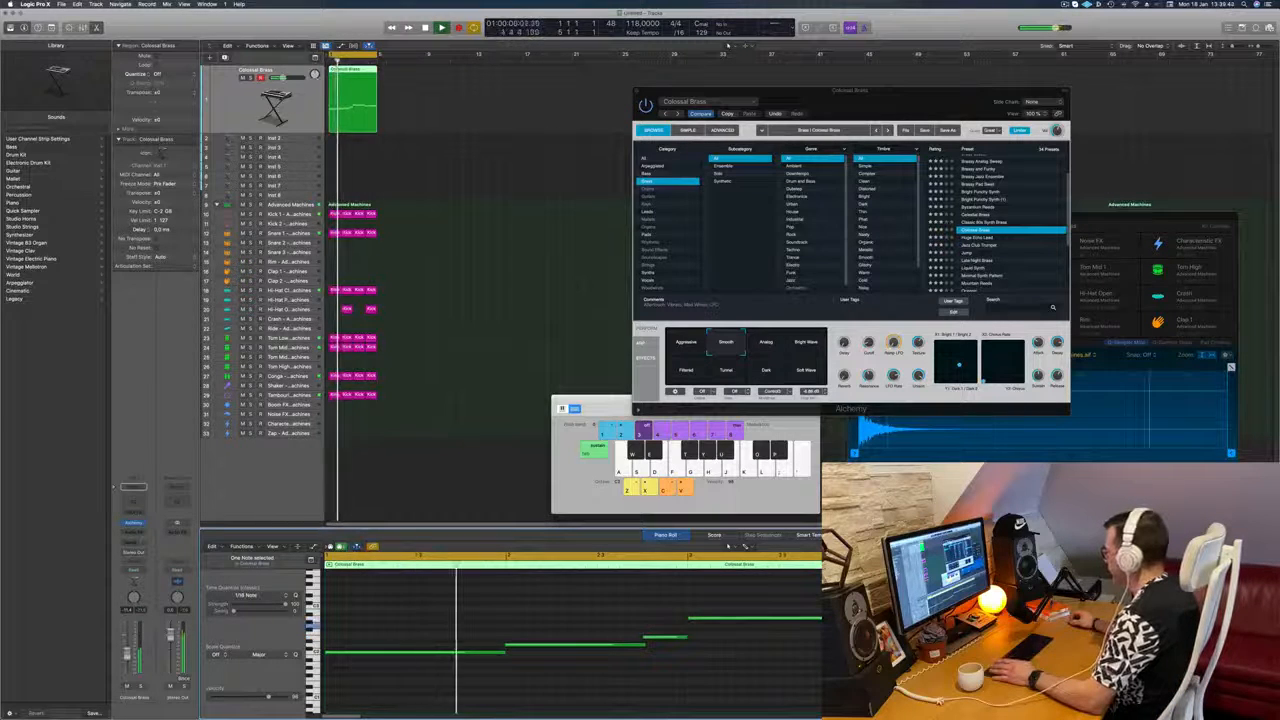
Step: Audition the Analog, Filtered, Tunnel, Dark and Aggressive performance variations of the Colossal Brass preset over the loop
{"action": "left_click_drag", "start_coordinate": [874, 298], "coordinate": [700, 285]}
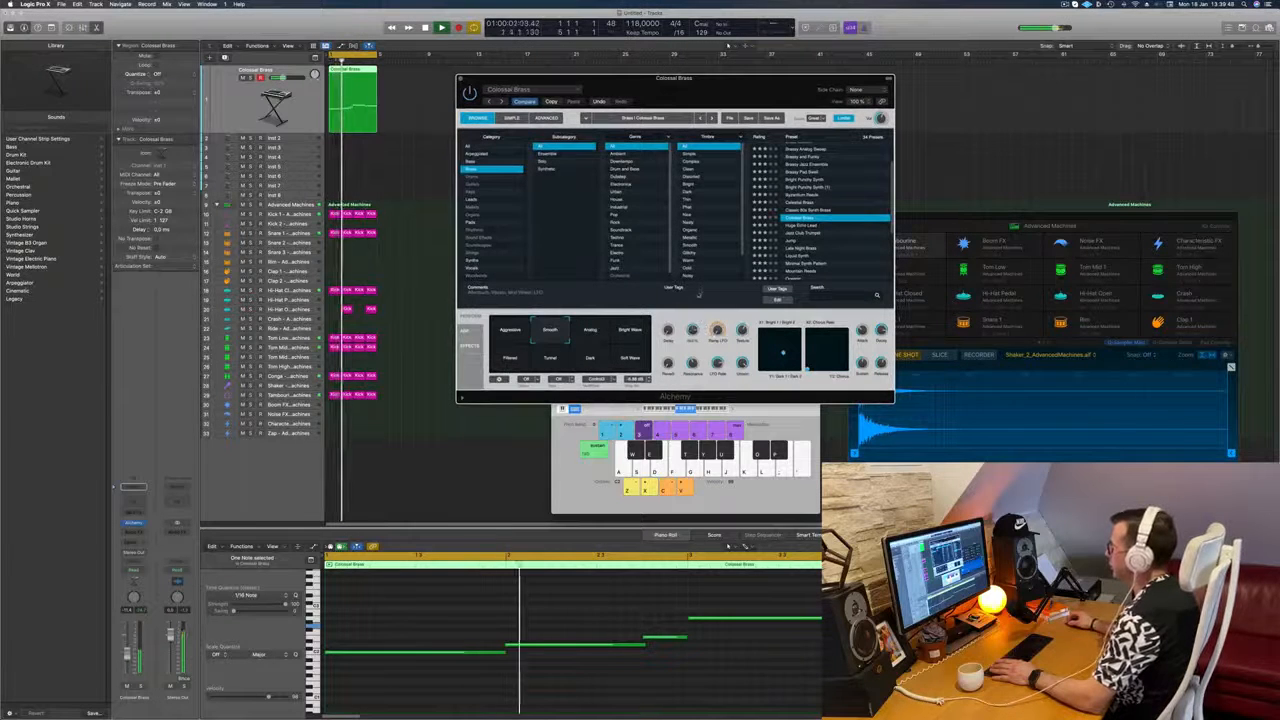
{"action": "left_click", "coordinate": [590, 334]}
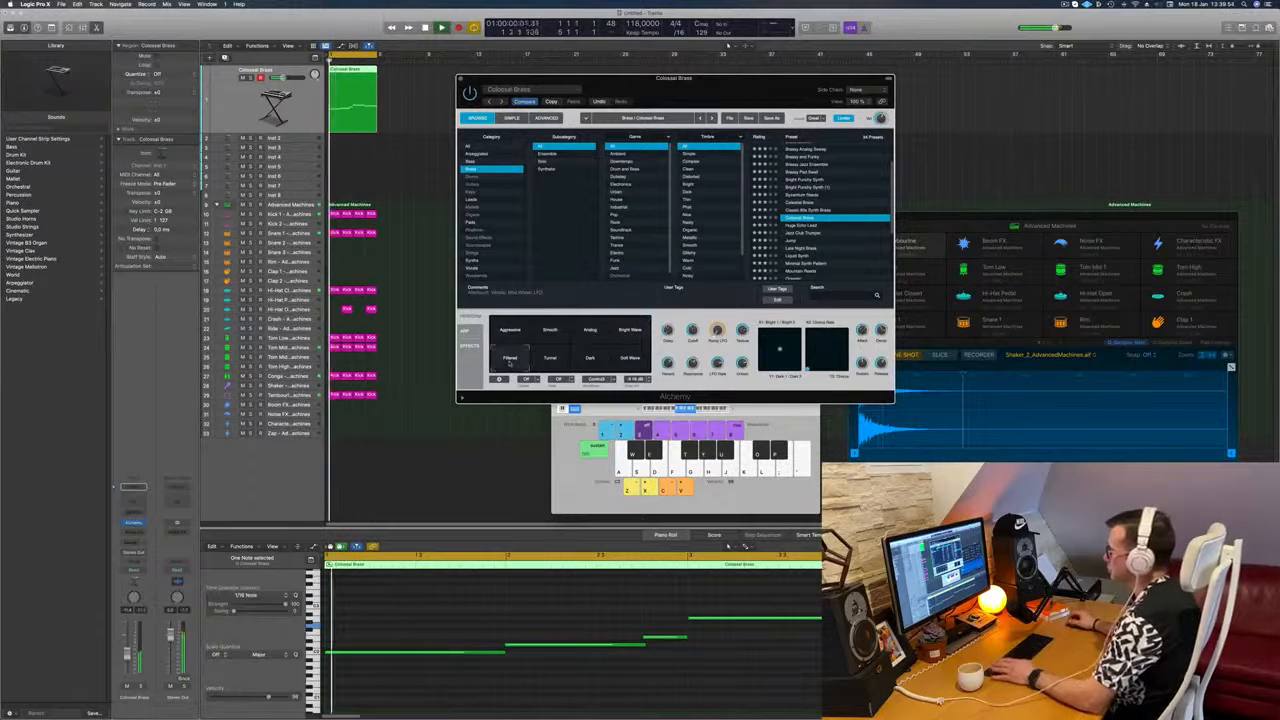
{"action": "left_click", "coordinate": [548, 362]}
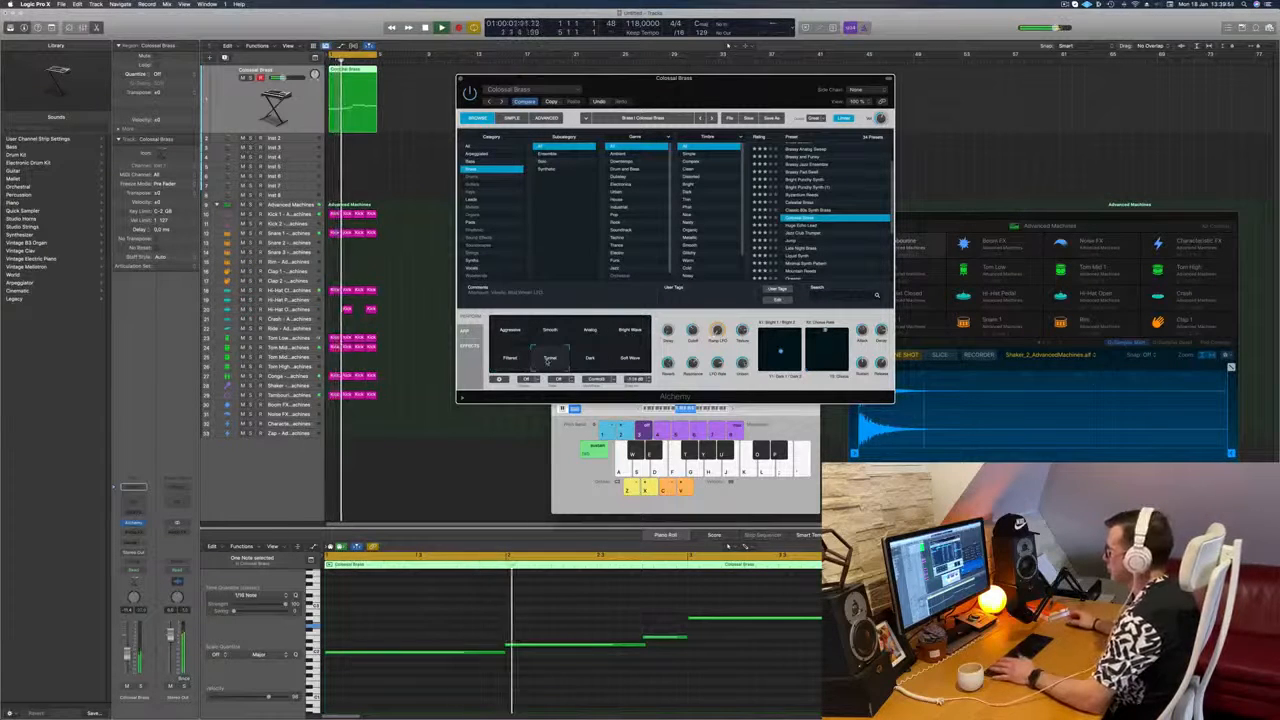
{"action": "left_click", "coordinate": [595, 364]}
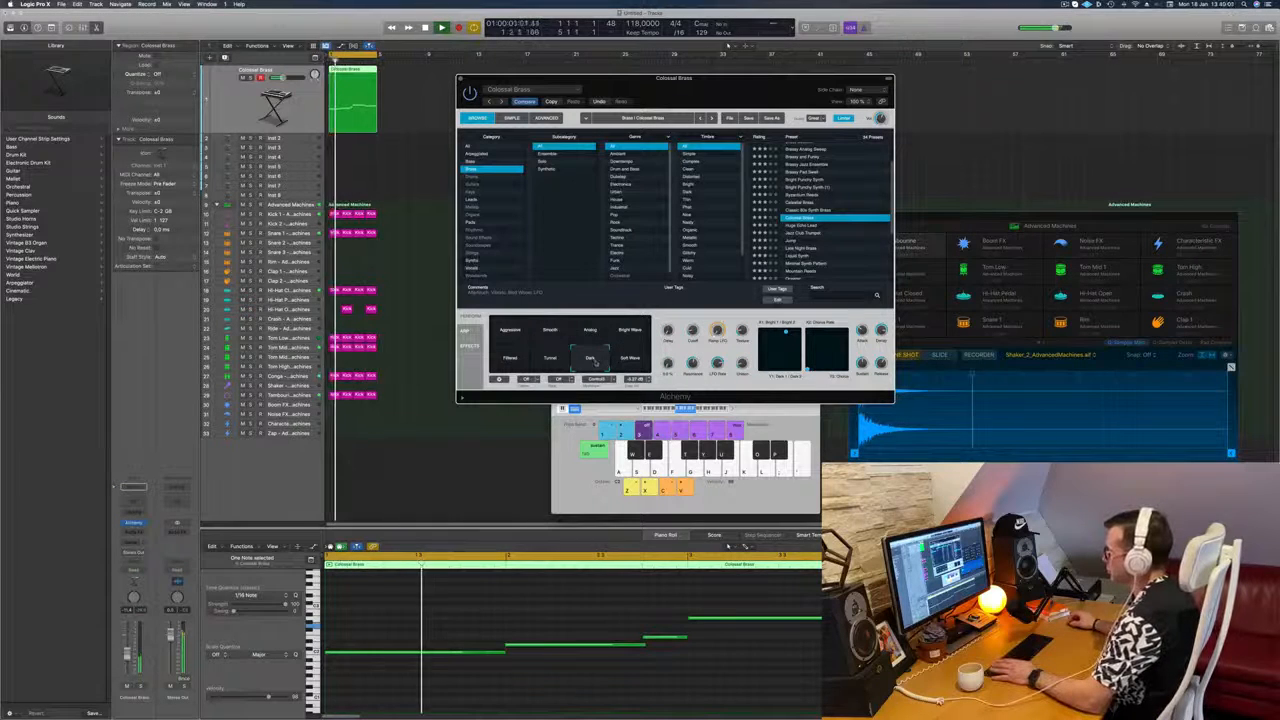
{"action": "left_click_drag", "start_coordinate": [597, 362], "coordinate": [525, 339]}
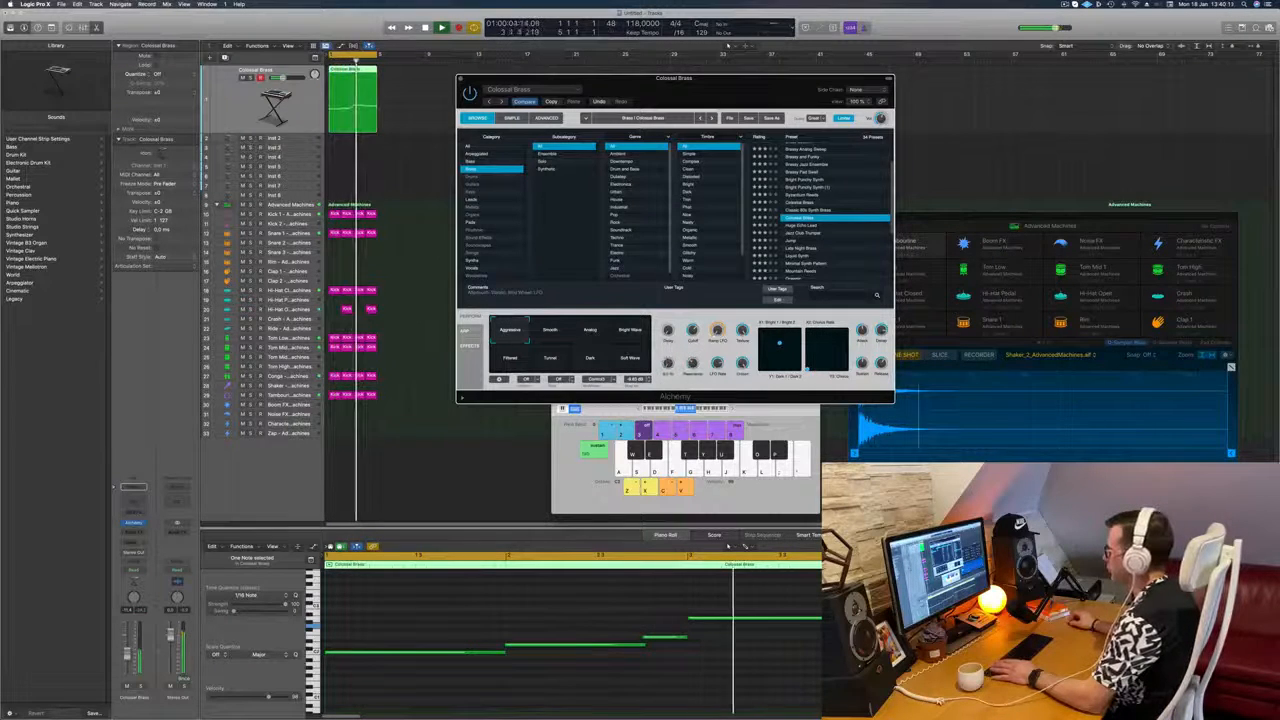
Step: Load the Huge Echo Lead preset in Alchemy, audition its Fast and More Delay variations, and choose Soft & Wide
{"action": "left_click_drag", "start_coordinate": [766, 83], "coordinate": [820, 70]}
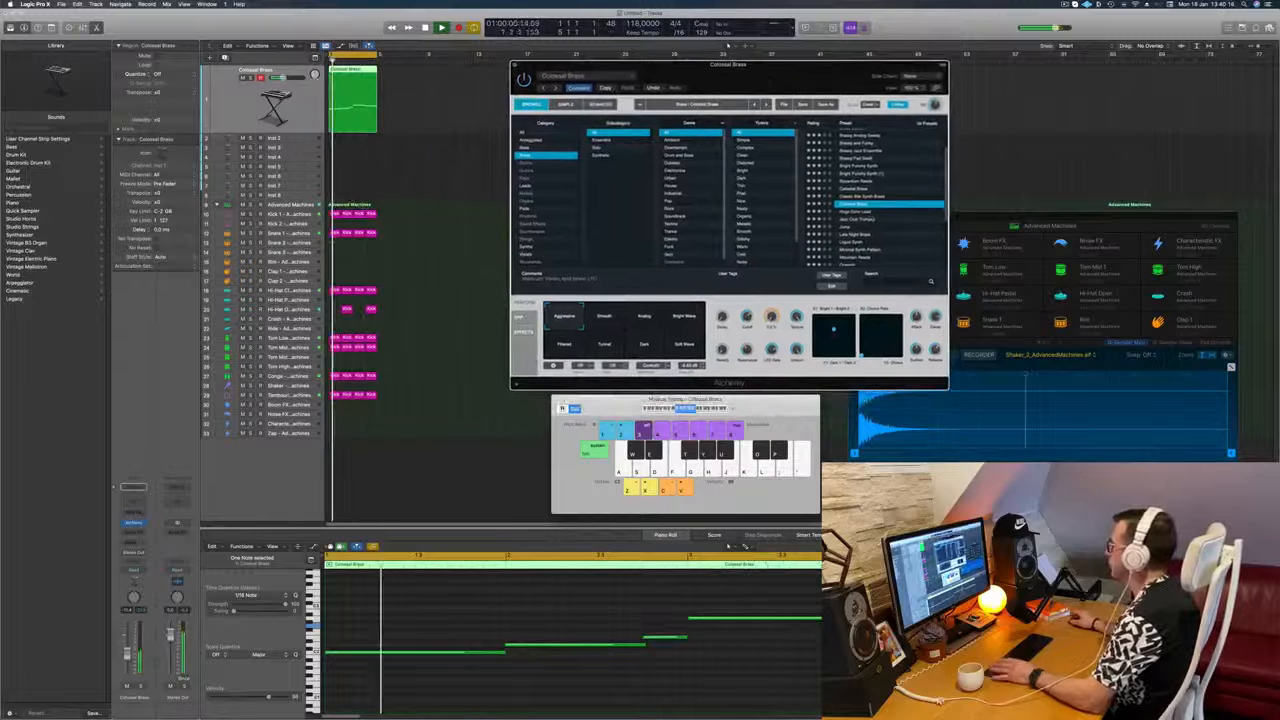
{"action": "left_click", "coordinate": [866, 212]}
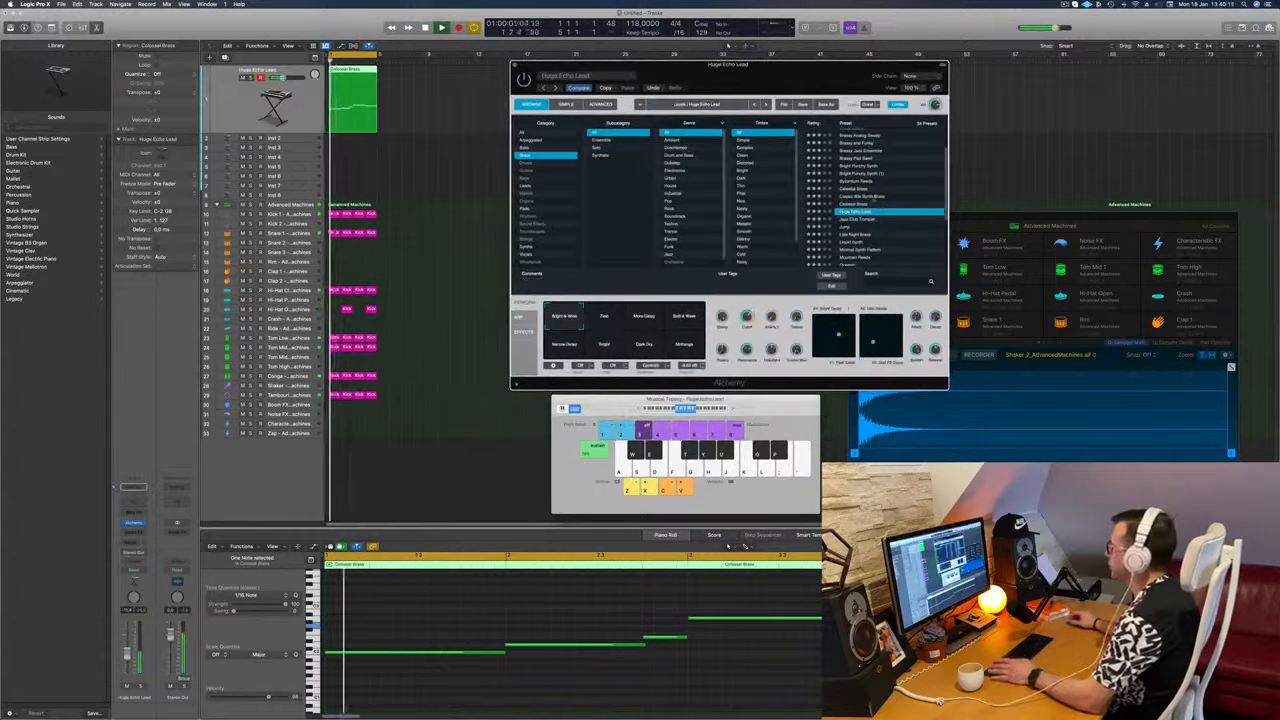
{"action": "mouse_move", "coordinate": [824, 78]}
{"action": "left_mouse_down"}
{"action": "mouse_move", "coordinate": [766, 75]}
{"action": "mouse_move", "coordinate": [823, 82]}
{"action": "left_mouse_up"}
{"action": "left_click", "coordinate": [606, 319]}
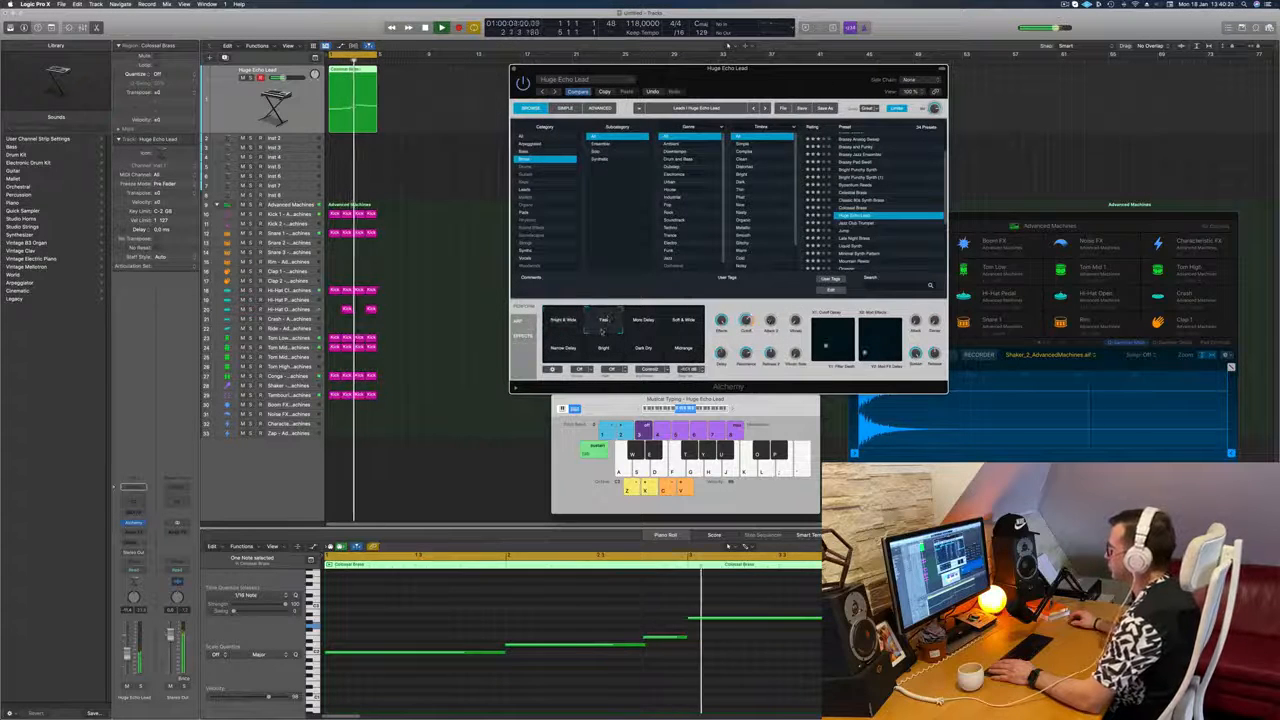
{"action": "left_click", "coordinate": [641, 320]}
{"action": "left_click", "coordinate": [682, 321]}
{"action": "left_click_drag", "start_coordinate": [738, 91], "coordinate": [782, 129]}
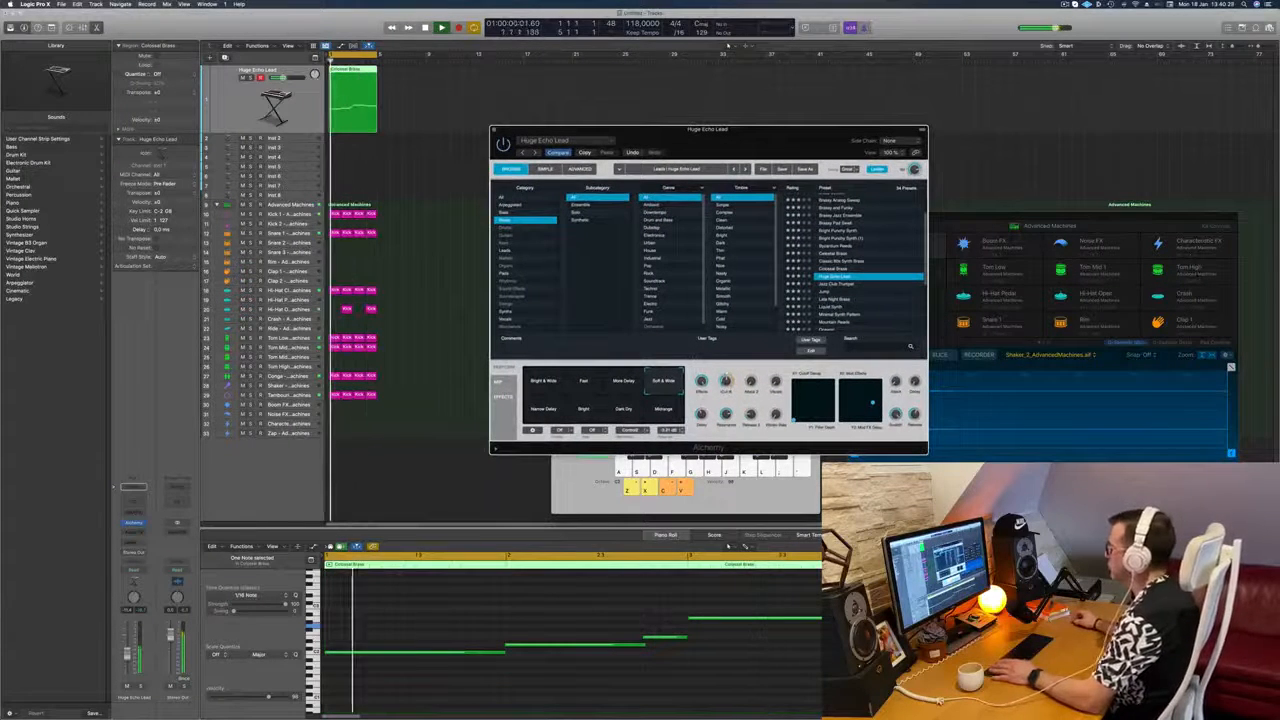
{"action": "left_click_drag", "start_coordinate": [700, 145], "coordinate": [576, 156]}
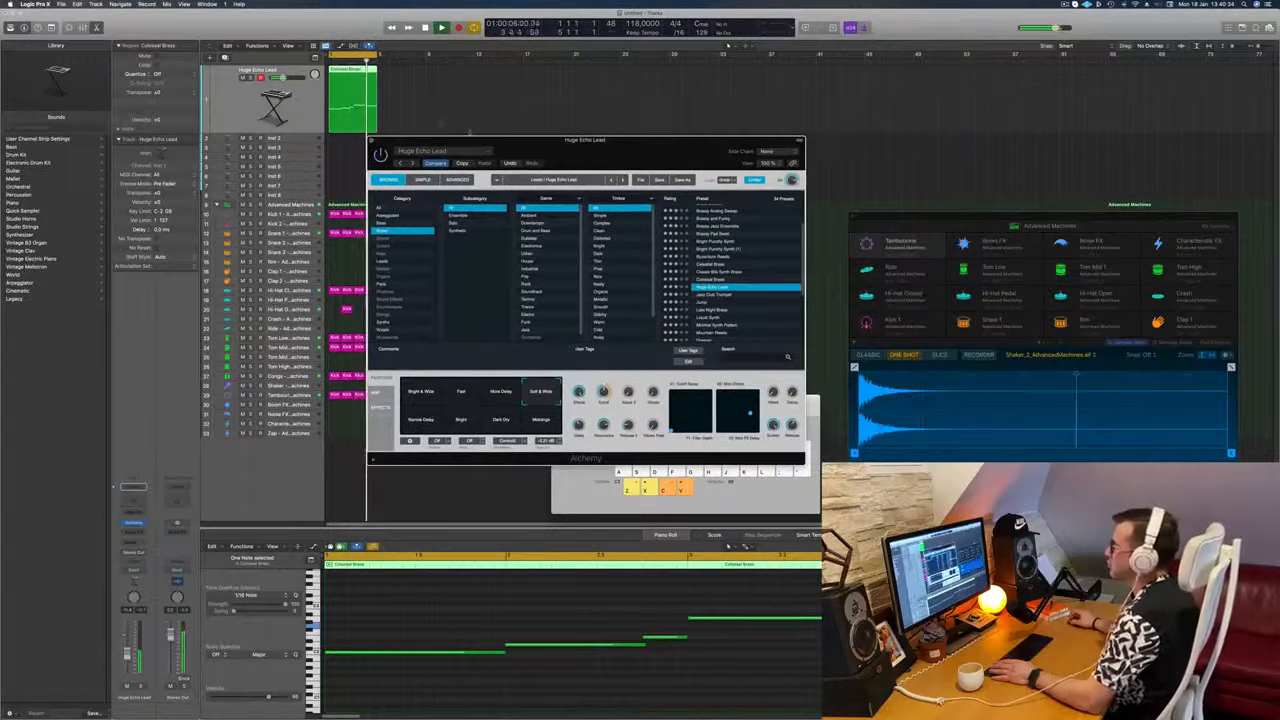
Step: Repeat the four-bar brass and drum regions up to bar 17, extend the cycle range over them, and reopen Alchemy
{"action": "key", "text": "super+w"}
{"action": "left_click", "coordinate": [463, 124]}
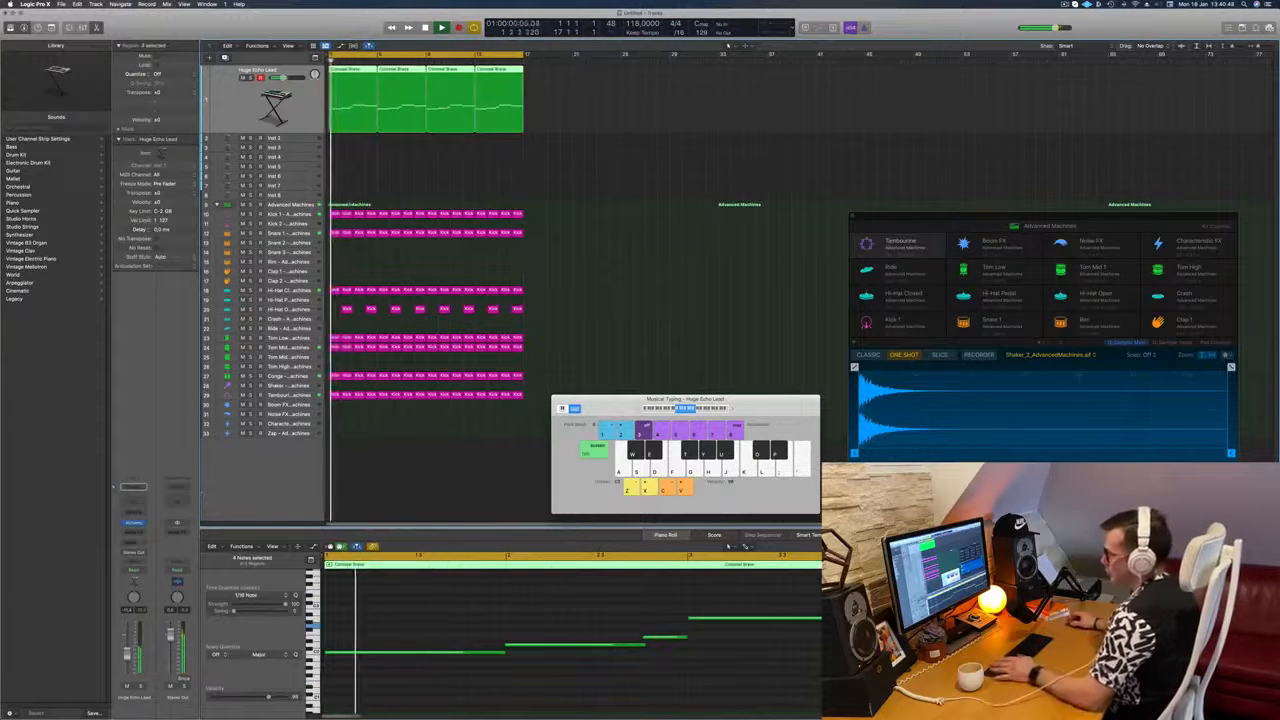
{"action": "left_click", "coordinate": [134, 523]}
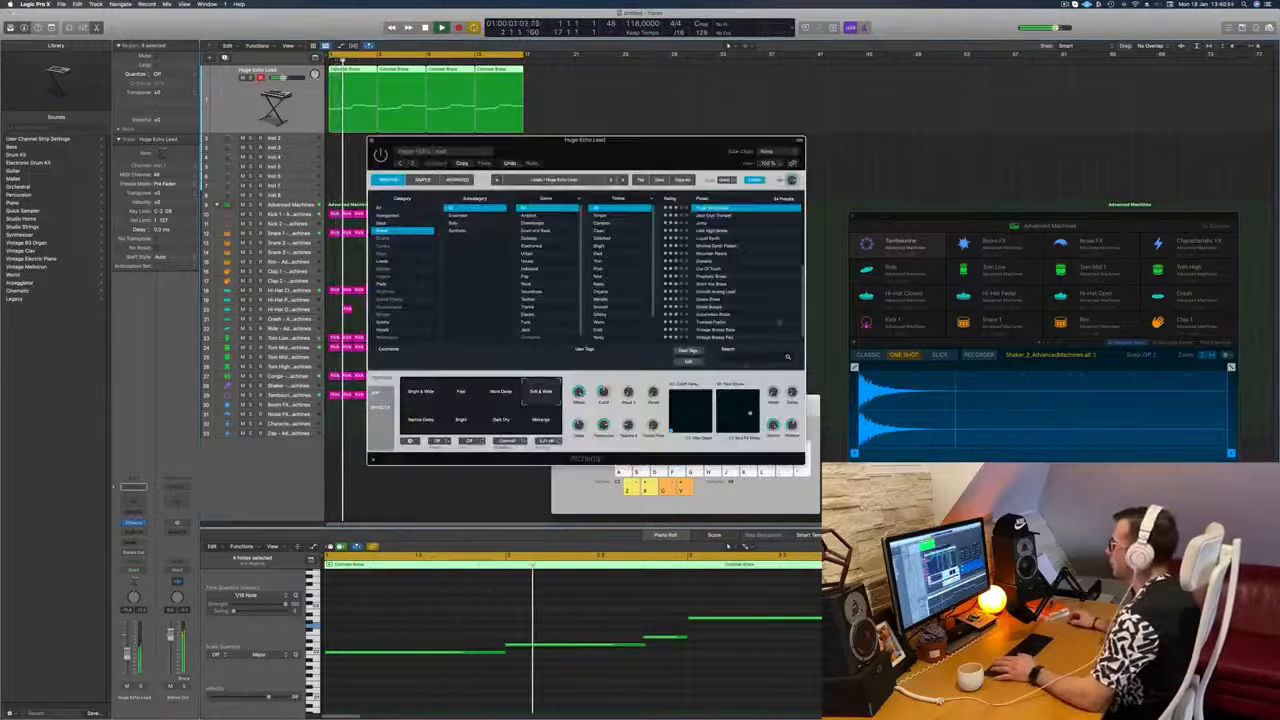
{"action": "left_click_drag", "start_coordinate": [654, 157], "coordinate": [730, 165]}
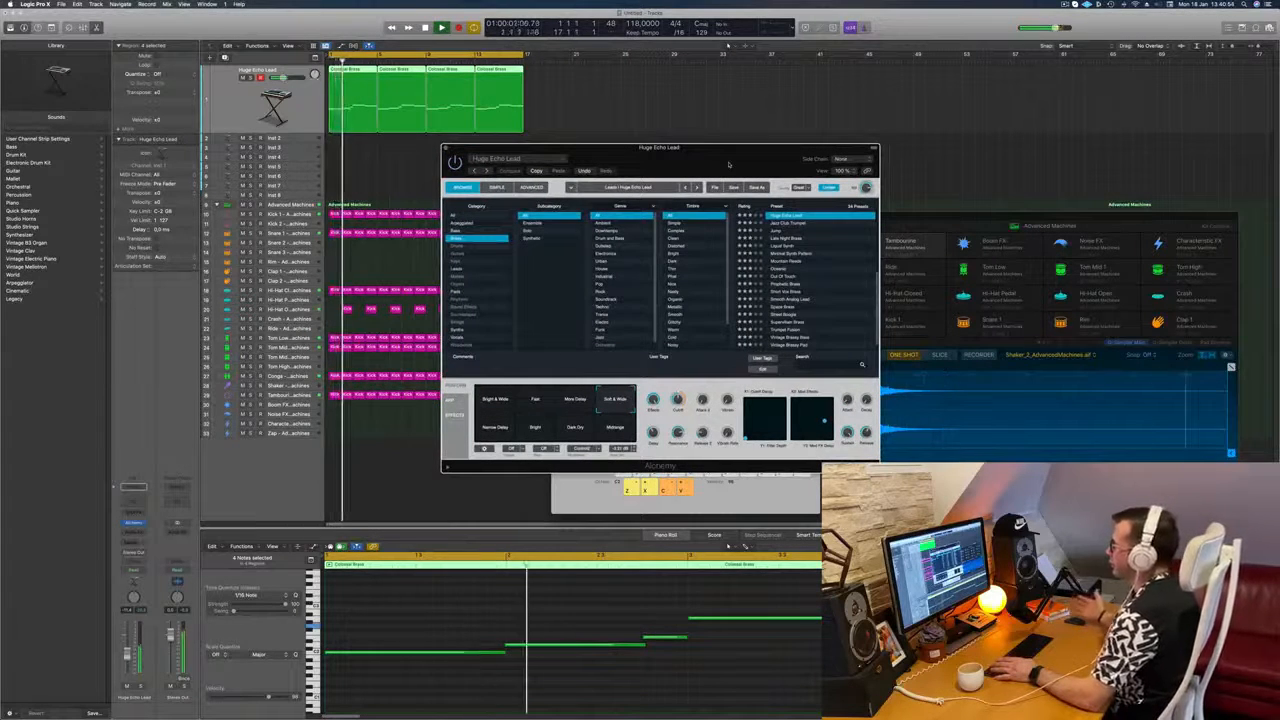
{"action": "left_click_drag", "start_coordinate": [729, 164], "coordinate": [824, 160]}
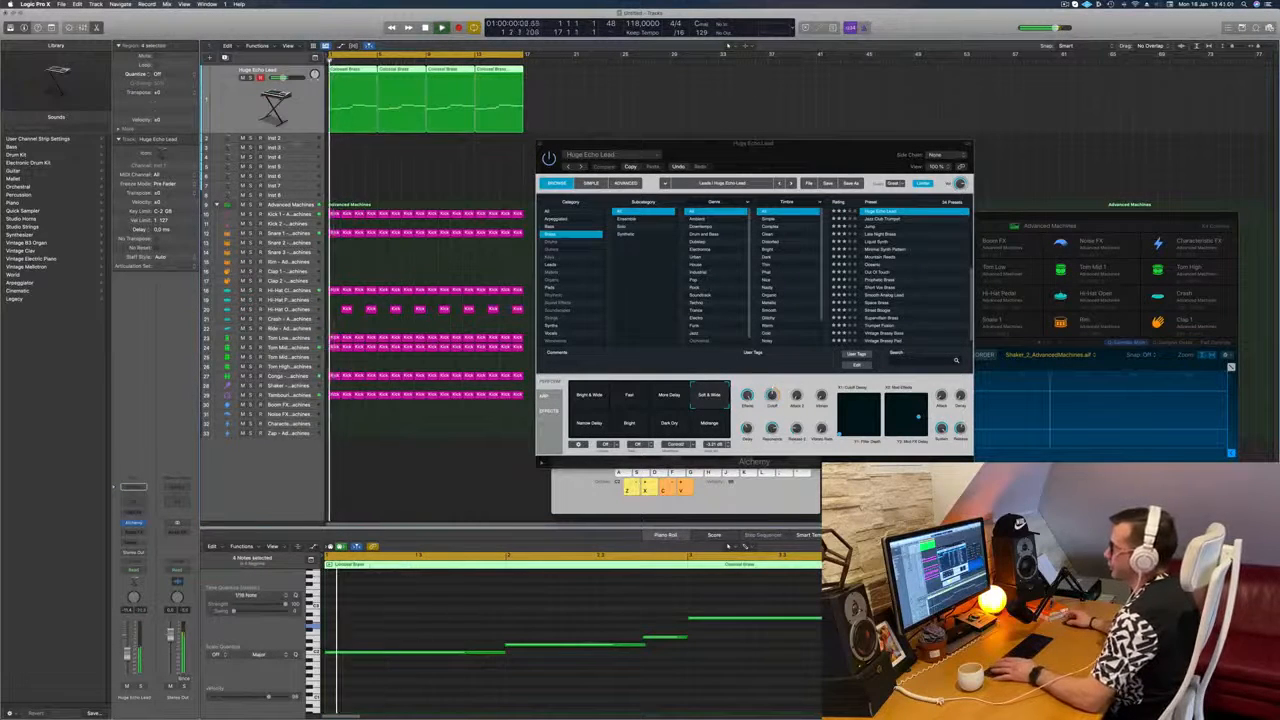
Step: Load the Cellos patch from the Orchestral Strings sounds onto the Inst 2 track
{"action": "key", "text": "Down"}
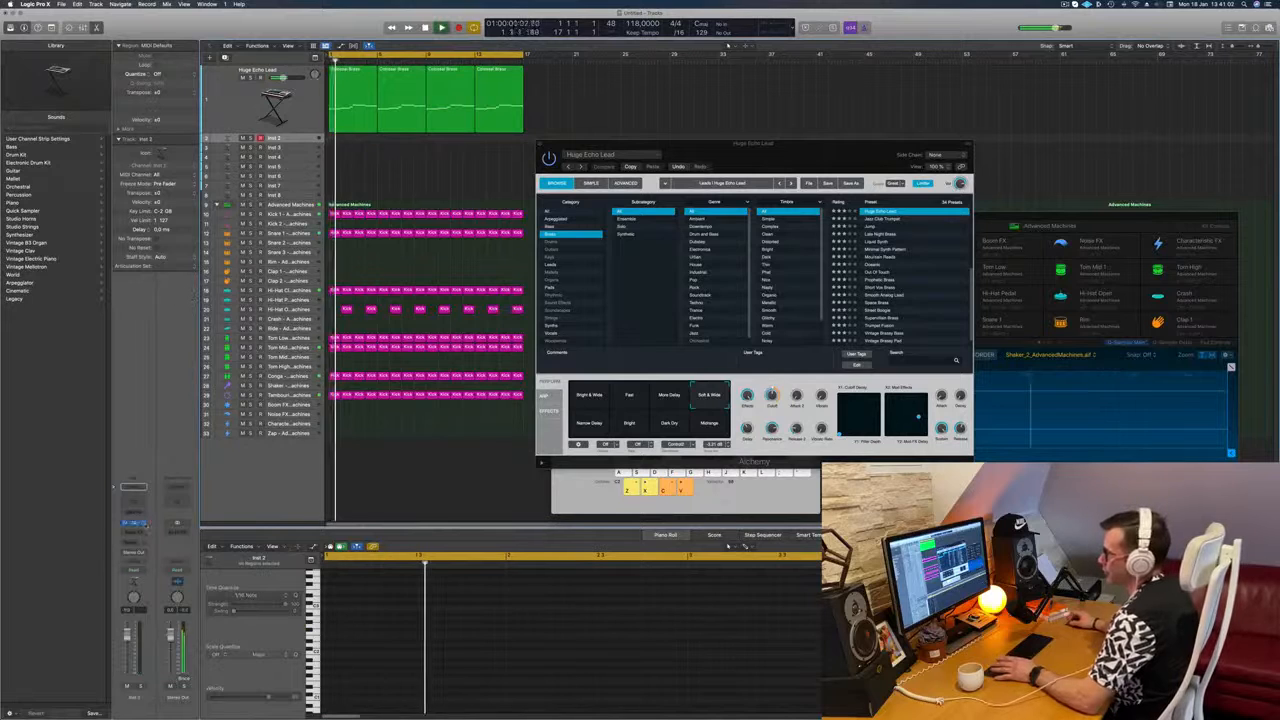
{"action": "left_click", "coordinate": [142, 523]}
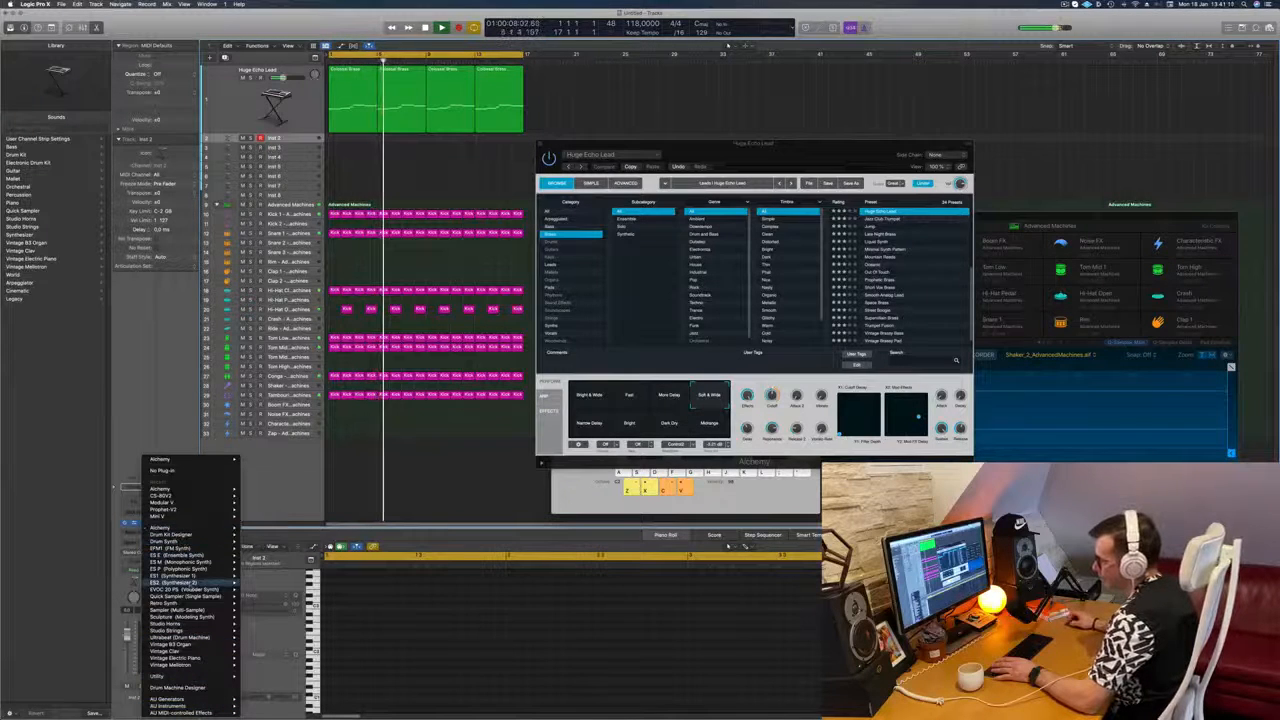
{"action": "left_click", "coordinate": [182, 489]}
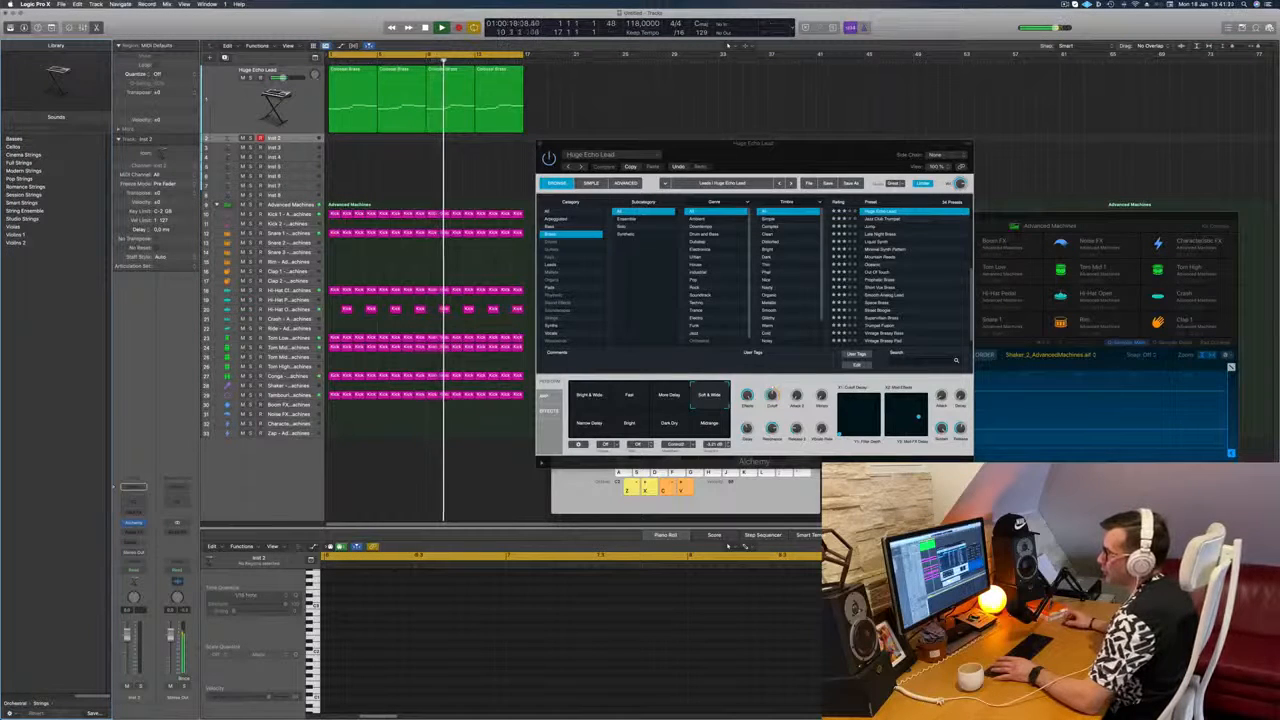
{"action": "left_click", "coordinate": [16, 147]}
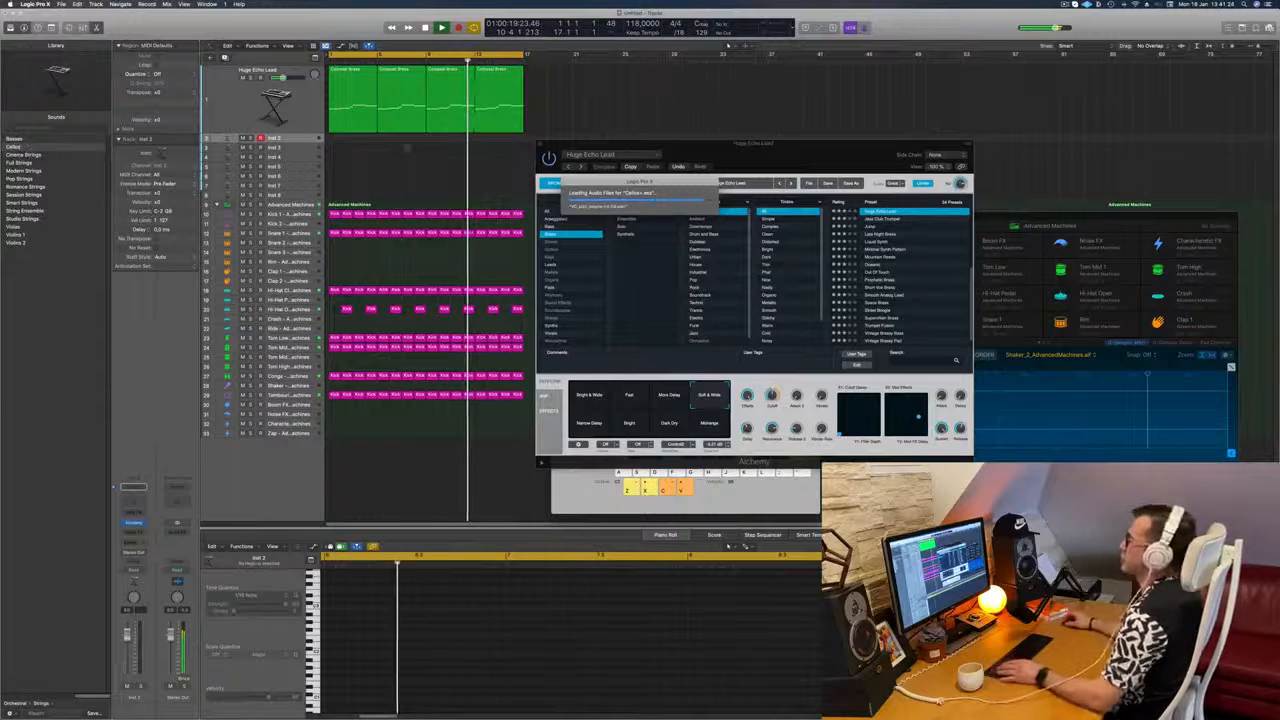
Step: Copy the first Colossal Brass region onto the start of the Cellos track and play the loop
{"action": "key", "text": "space"}
{"action": "left_click_drag", "start_coordinate": [358, 89], "coordinate": [349, 141]}
{"action": "key", "text": "space"}
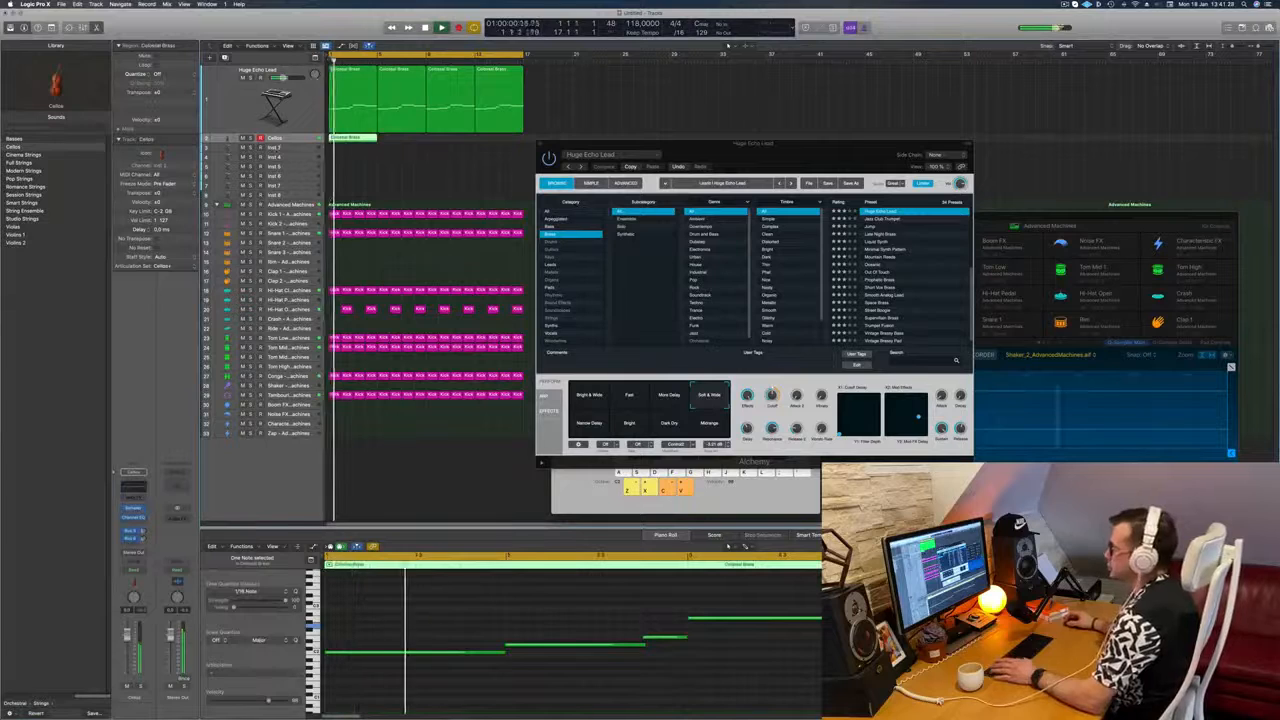
{"action": "key", "text": "space"}
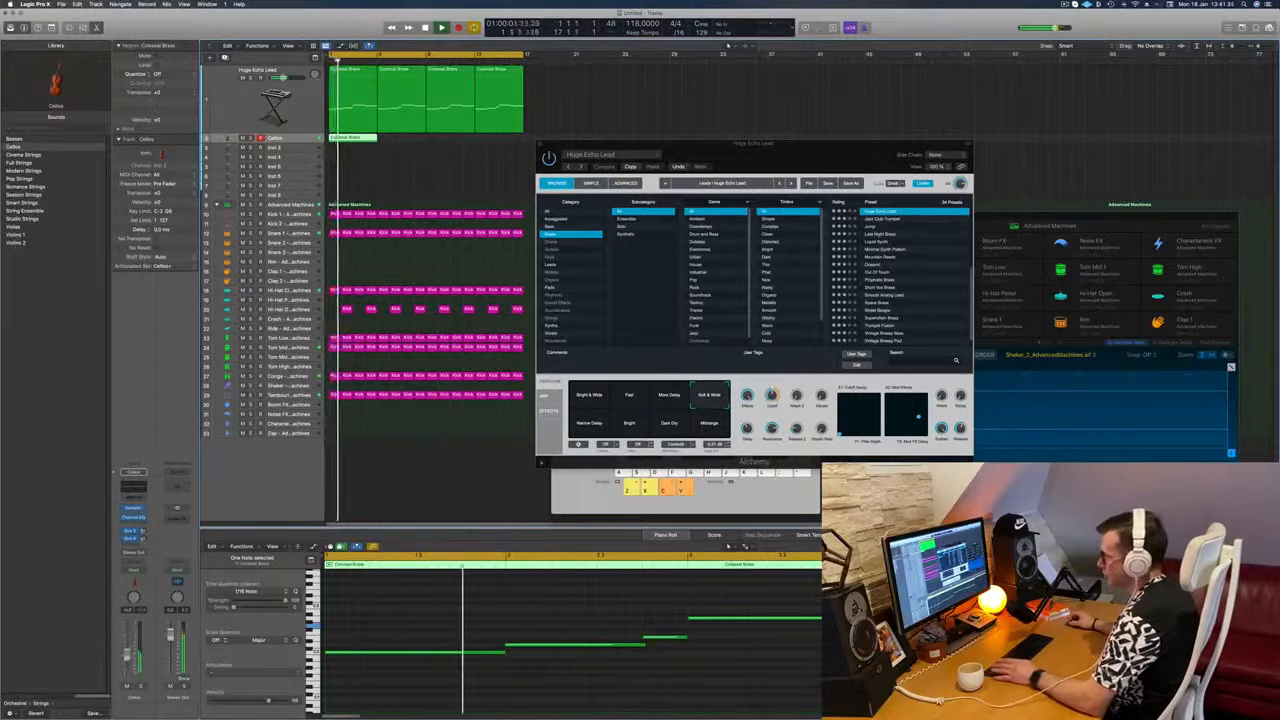
Step: Transpose all notes of the Cellos region up one octave
{"action": "left_click", "coordinate": [411, 683]}
{"action": "key", "text": "space"}
{"action": "key", "text": "space"}
{"action": "key", "text": "super+a"}
{"action": "key", "text": "alt+shift+Up"}
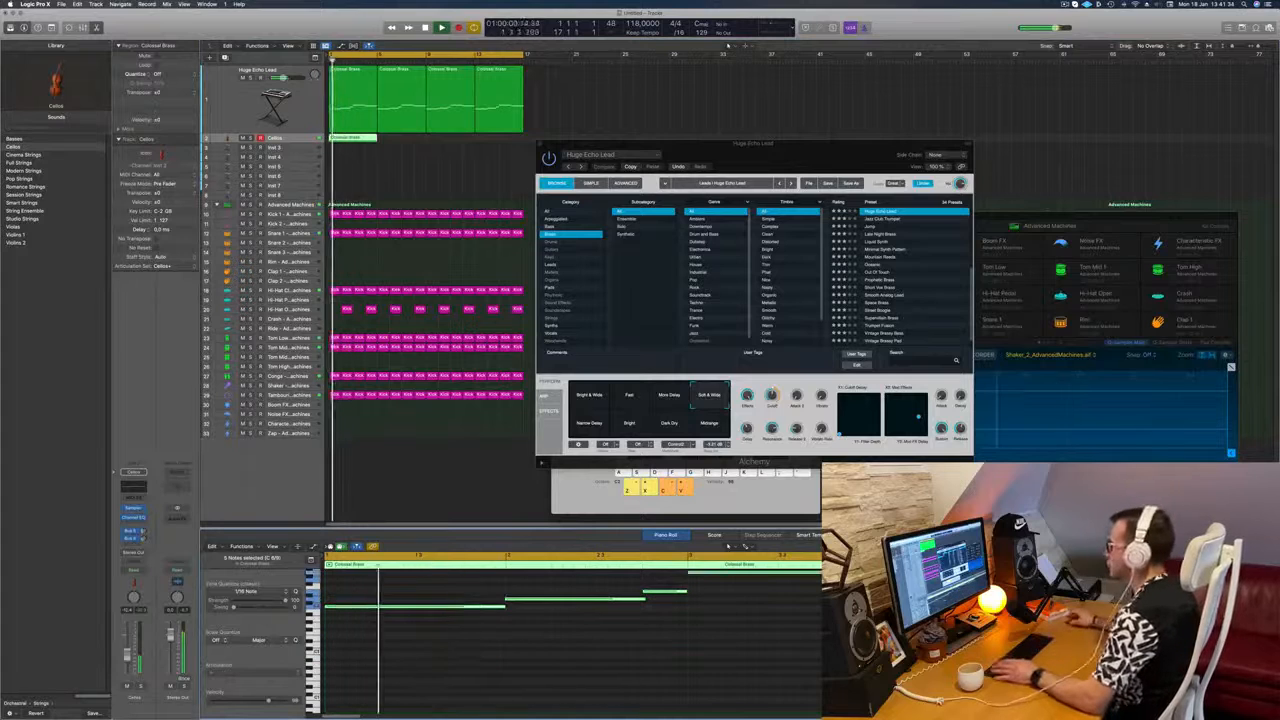
Step: Duplicate the Cellos region until its copies fill the cycle range, and select all regions on that track
{"action": "left_click_drag", "start_coordinate": [806, 144], "coordinate": [993, 178]}
{"action": "scroll", "coordinate": [352, 141], "scroll_direction": "left", "scroll_amount": 3}
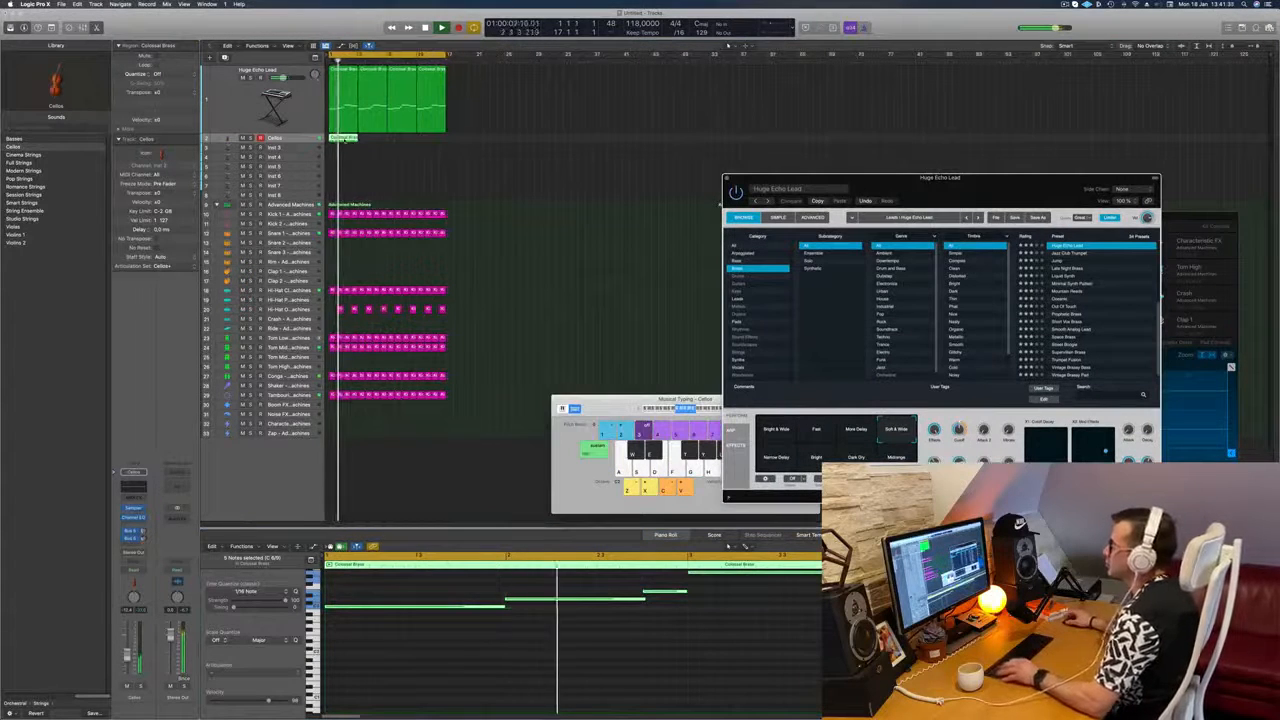
{"action": "left_click_drag", "start_coordinate": [368, 141], "coordinate": [402, 139]}
{"action": "left_click", "coordinate": [344, 138], "text": "shift"}
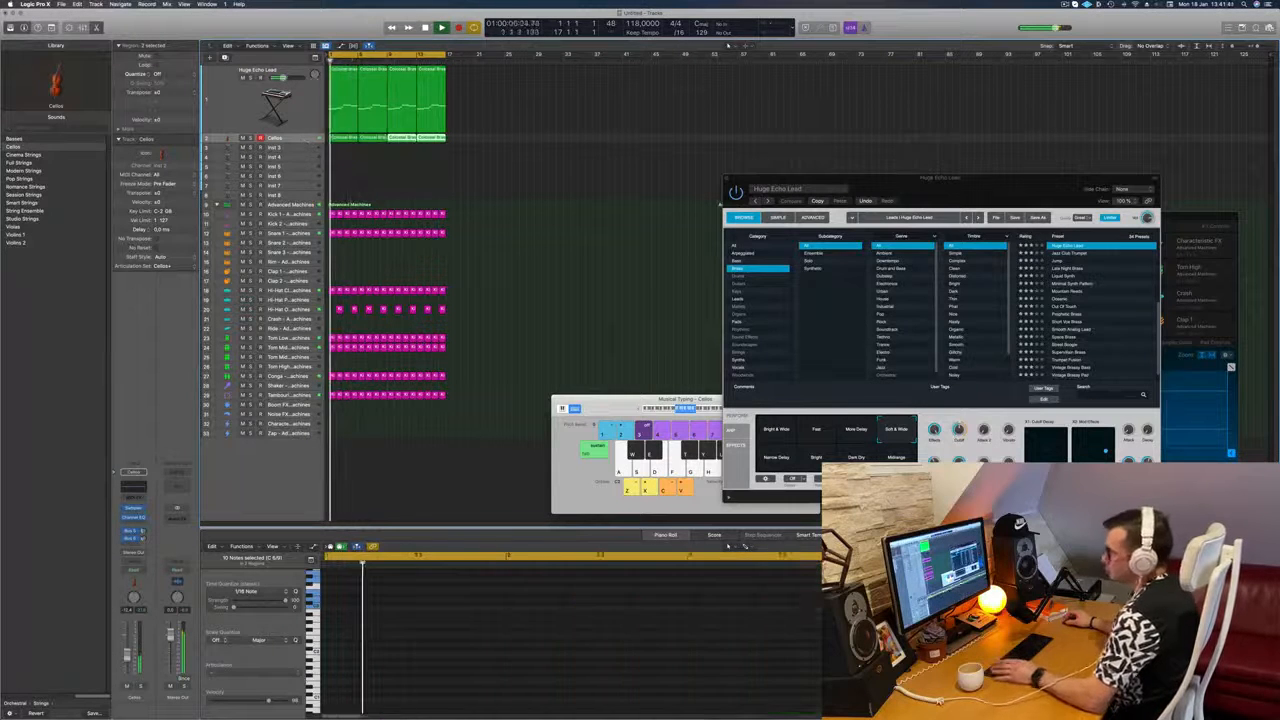
{"action": "left_click", "coordinate": [275, 138]}
{"action": "key", "text": "space"}
{"action": "key", "text": "space"}
Step: Add a send from the Cellos channel to an unused bus and halt playback
{"action": "left_click", "coordinate": [140, 532]}
{"action": "mouse_move", "coordinate": [140, 554]}
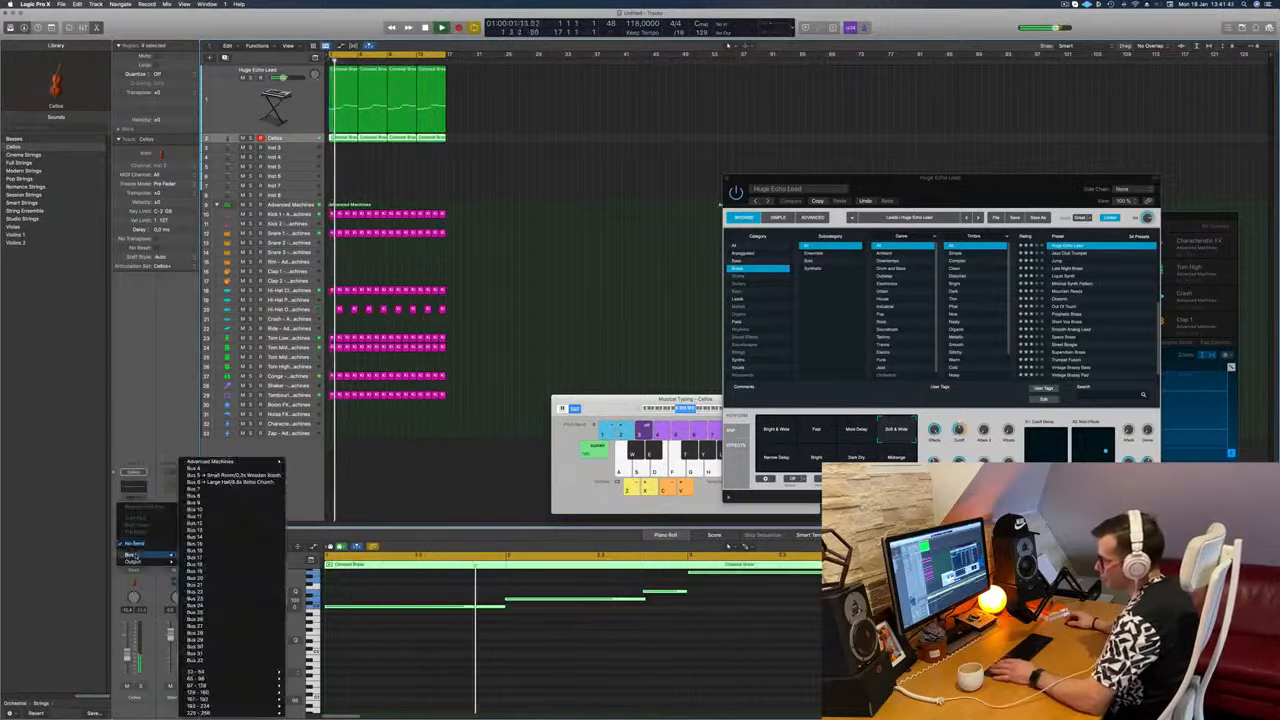
{"action": "left_click", "coordinate": [215, 475]}
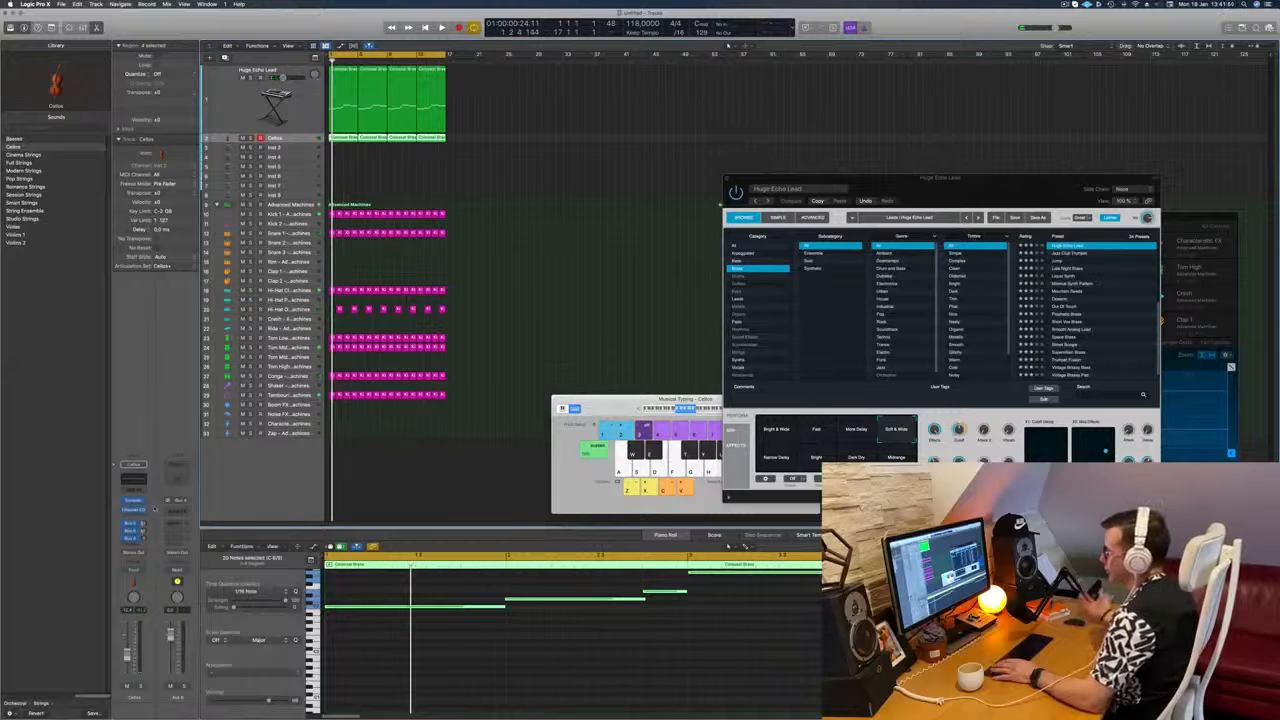
{"action": "key", "text": "space"}
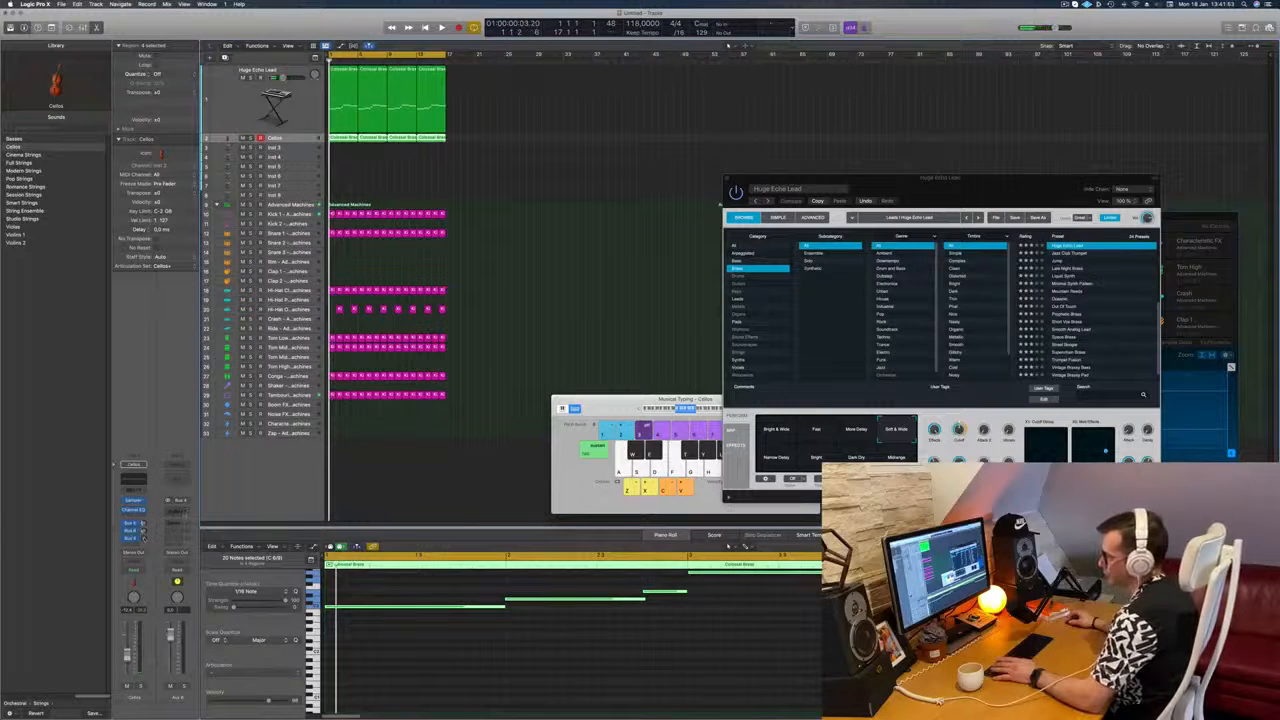
Step: Insert a stereo SilverVerb on the new aux channel and load its grandiose preset
{"action": "left_click", "coordinate": [180, 509]}
{"action": "mouse_move", "coordinate": [197, 540]}
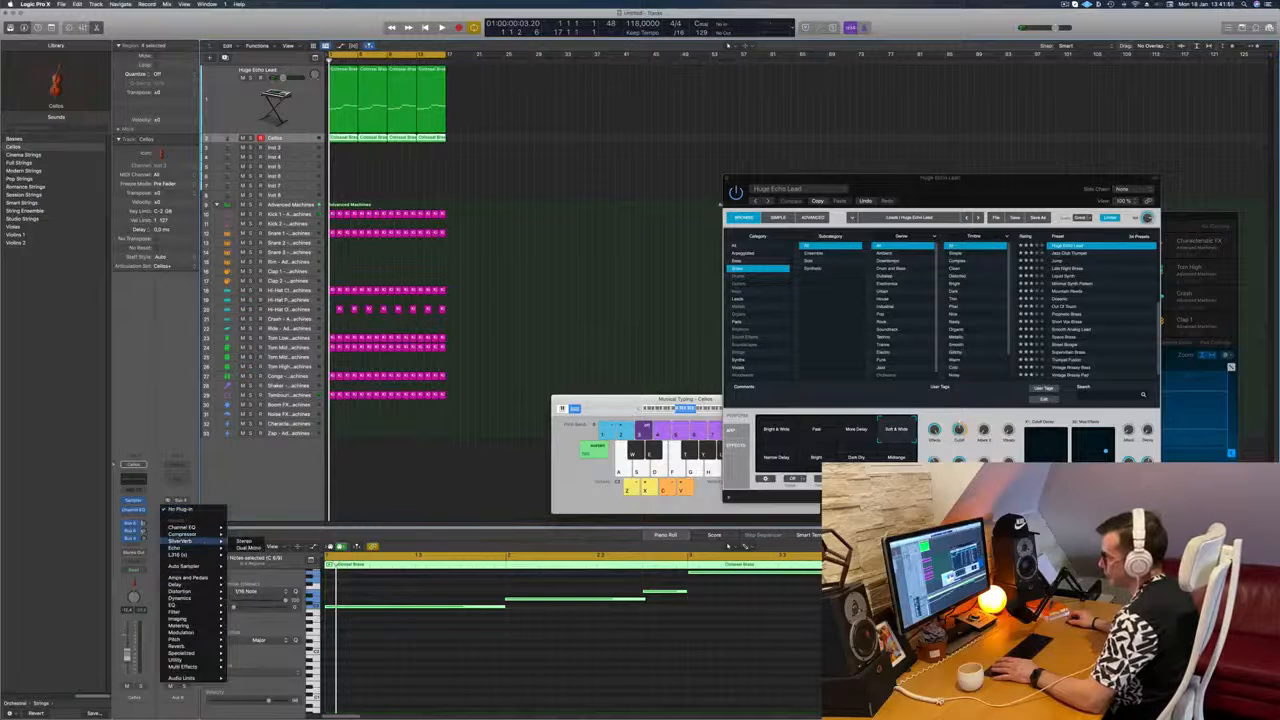
{"action": "left_click", "coordinate": [243, 541]}
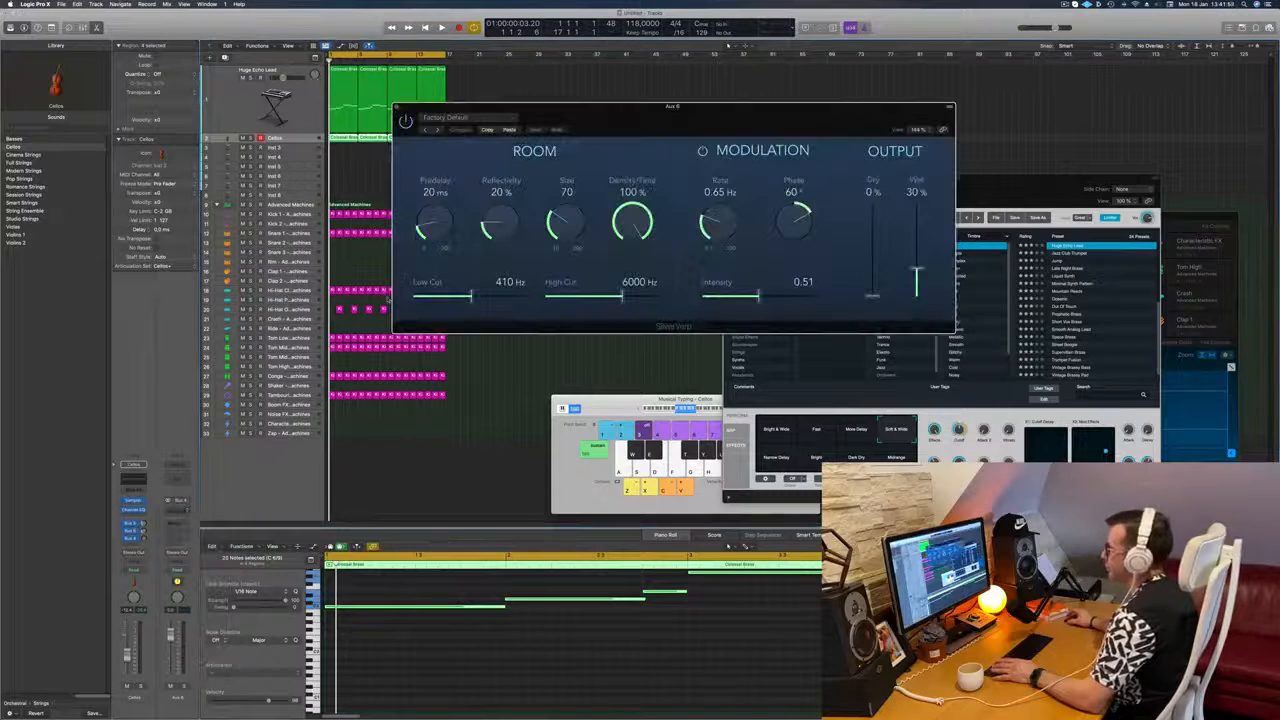
{"action": "left_click", "coordinate": [480, 116]}
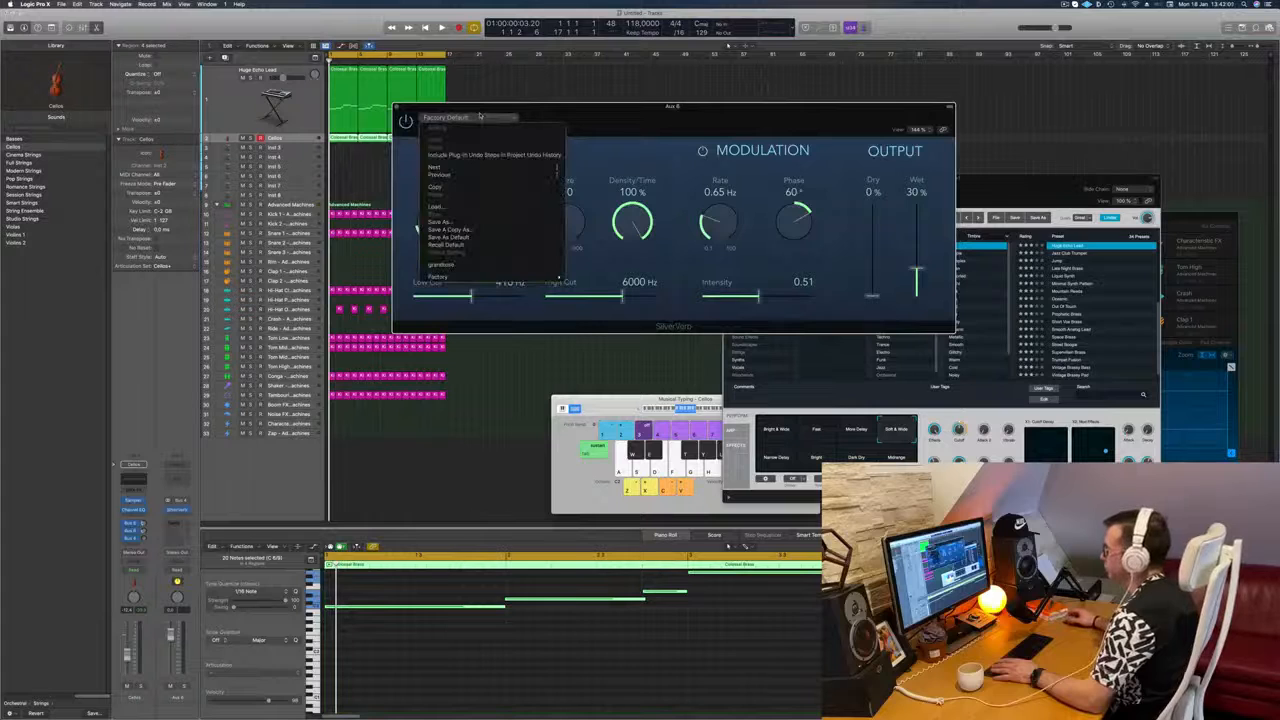
{"action": "left_click", "coordinate": [479, 266]}
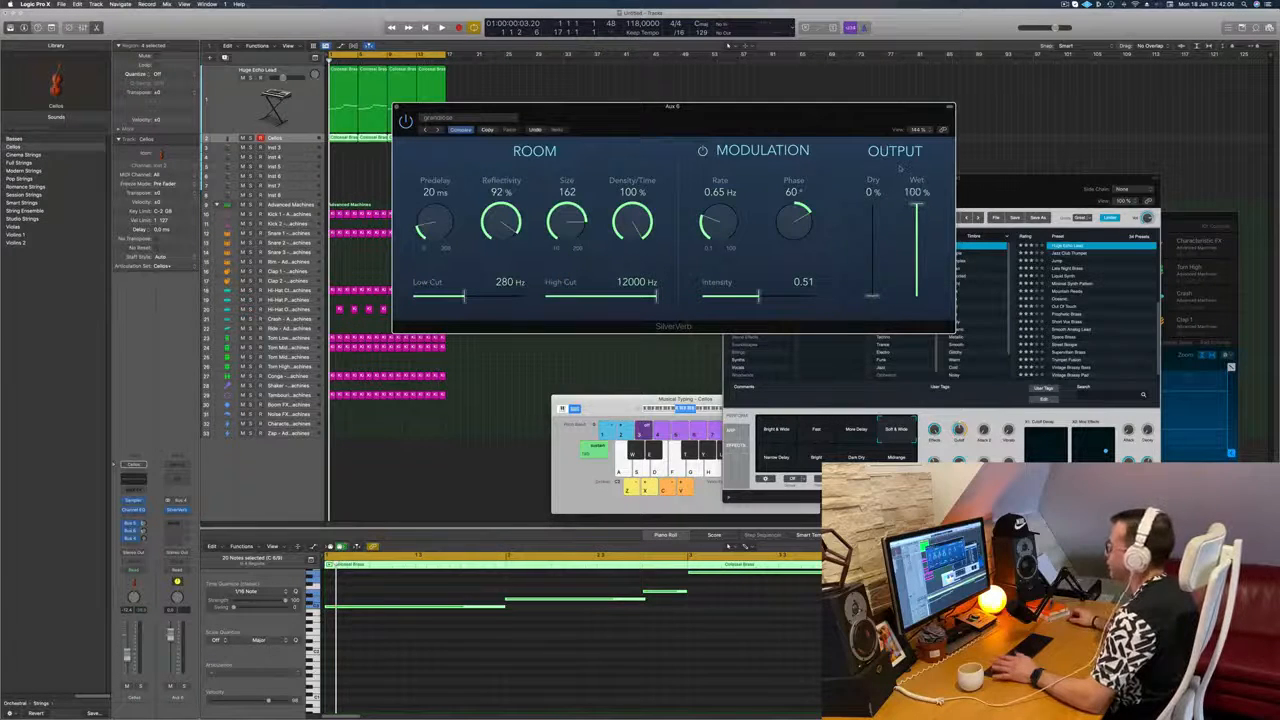
Step: Raise the Cellos channel's send to the new SilverVerb bus while the loop plays
{"action": "key", "text": "space"}
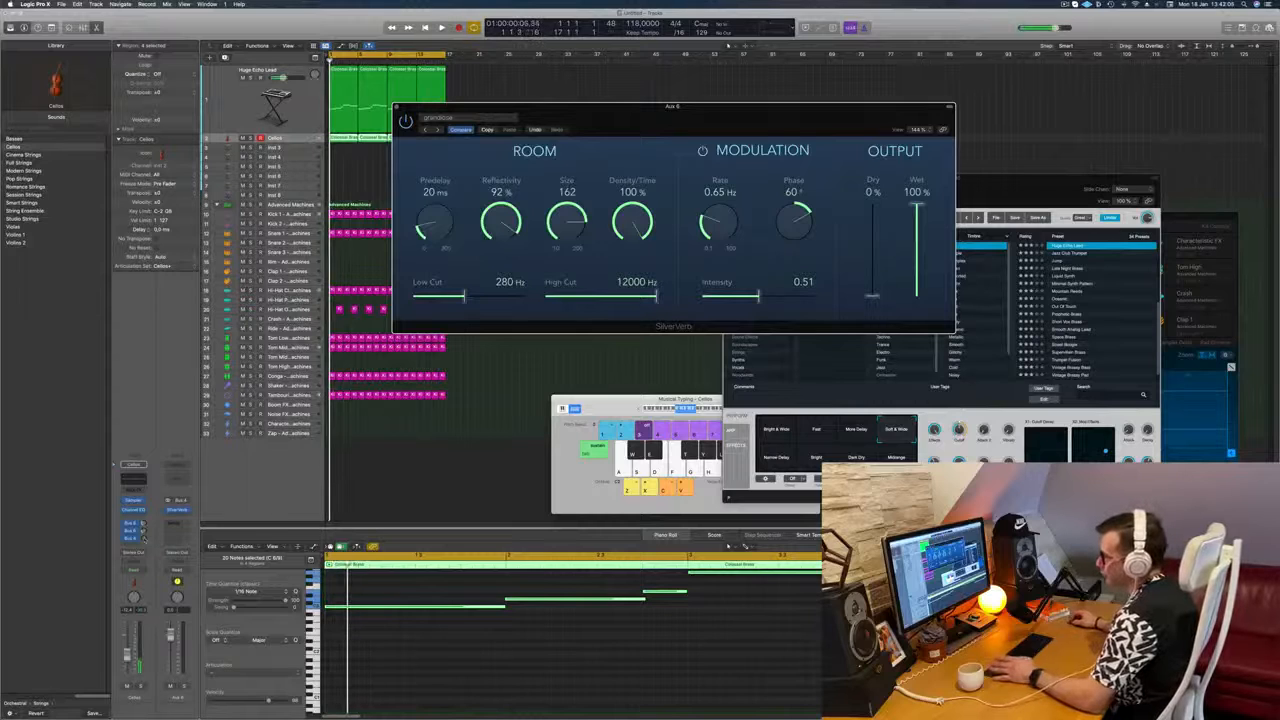
{"action": "left_click", "coordinate": [143, 538]}
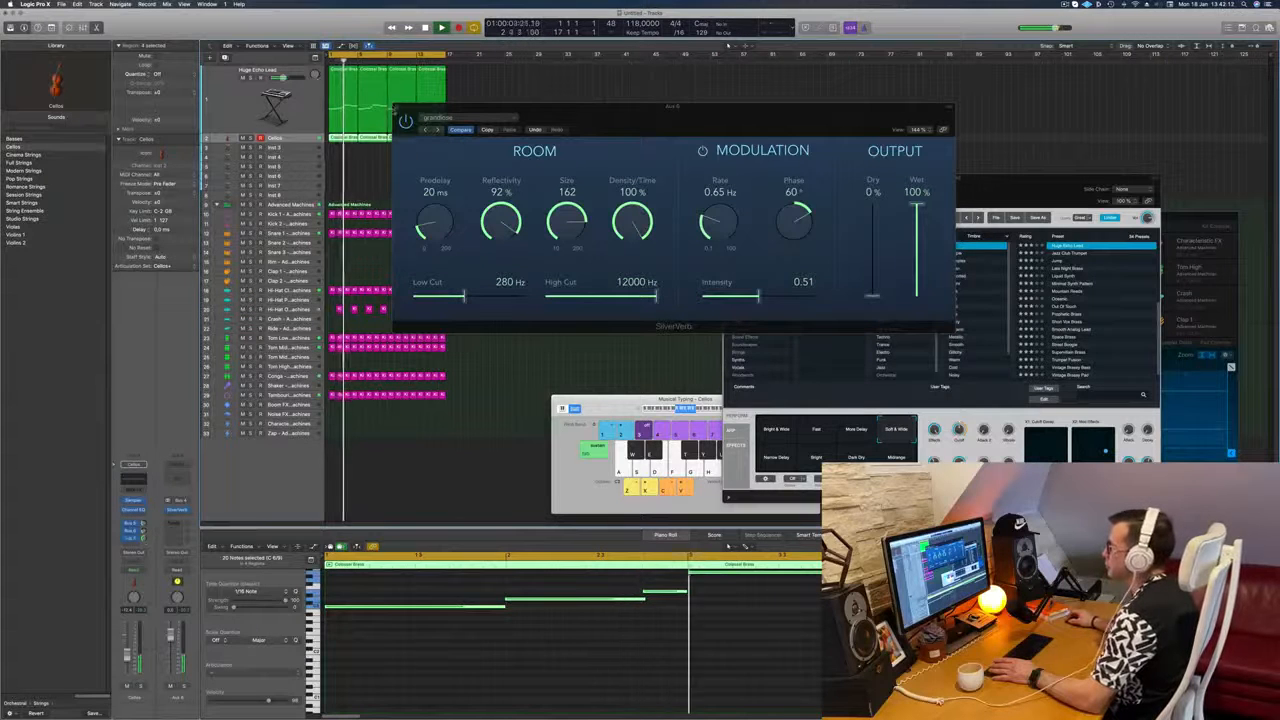
{"action": "left_click", "coordinate": [396, 108]}
Step: Close the SilverVerb window and select the Huge Echo Lead track
{"action": "left_click", "coordinate": [240, 106]}
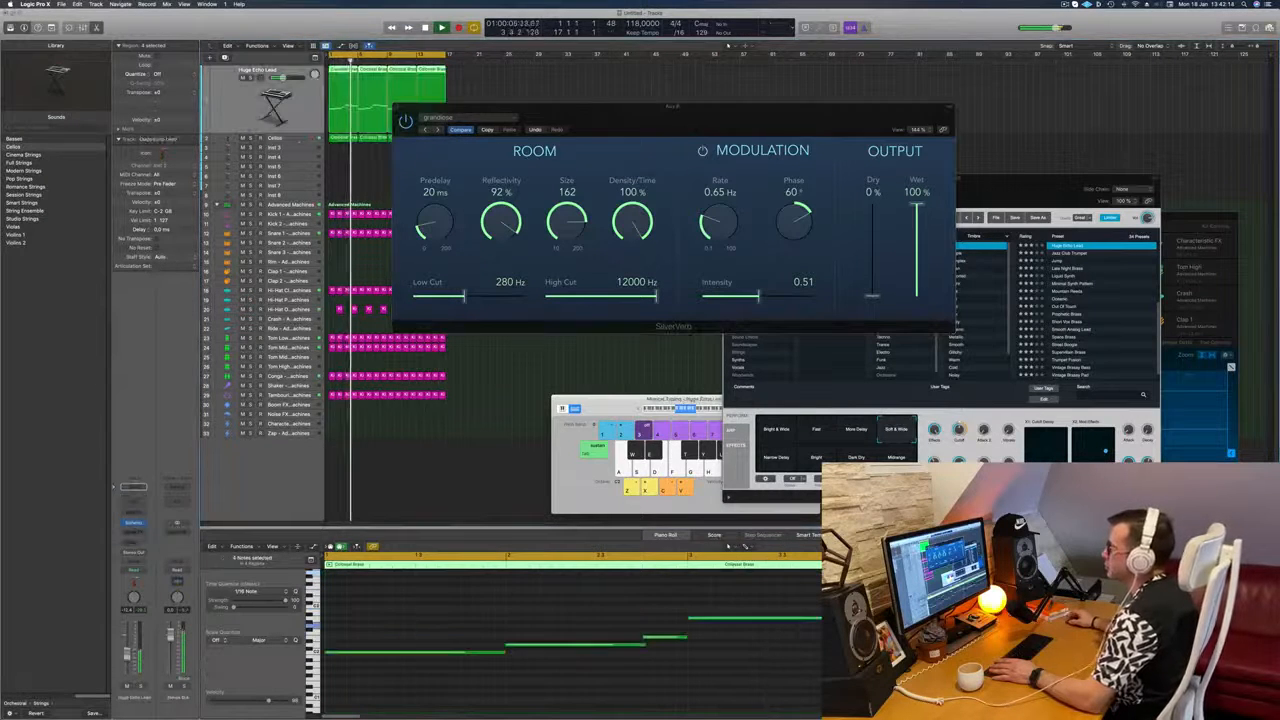
{"action": "left_click", "coordinate": [276, 138]}
{"action": "key", "text": "space"}
{"action": "left_click", "coordinate": [396, 108]}
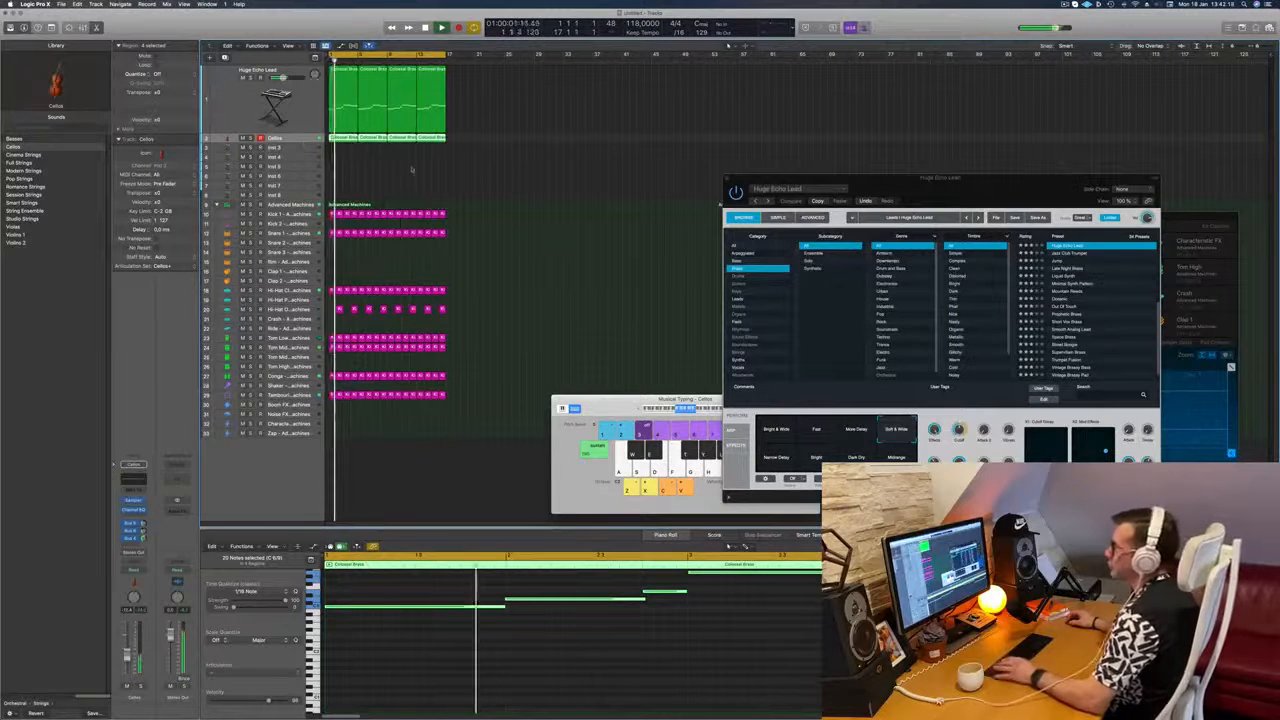
{"action": "left_click", "coordinate": [236, 106]}
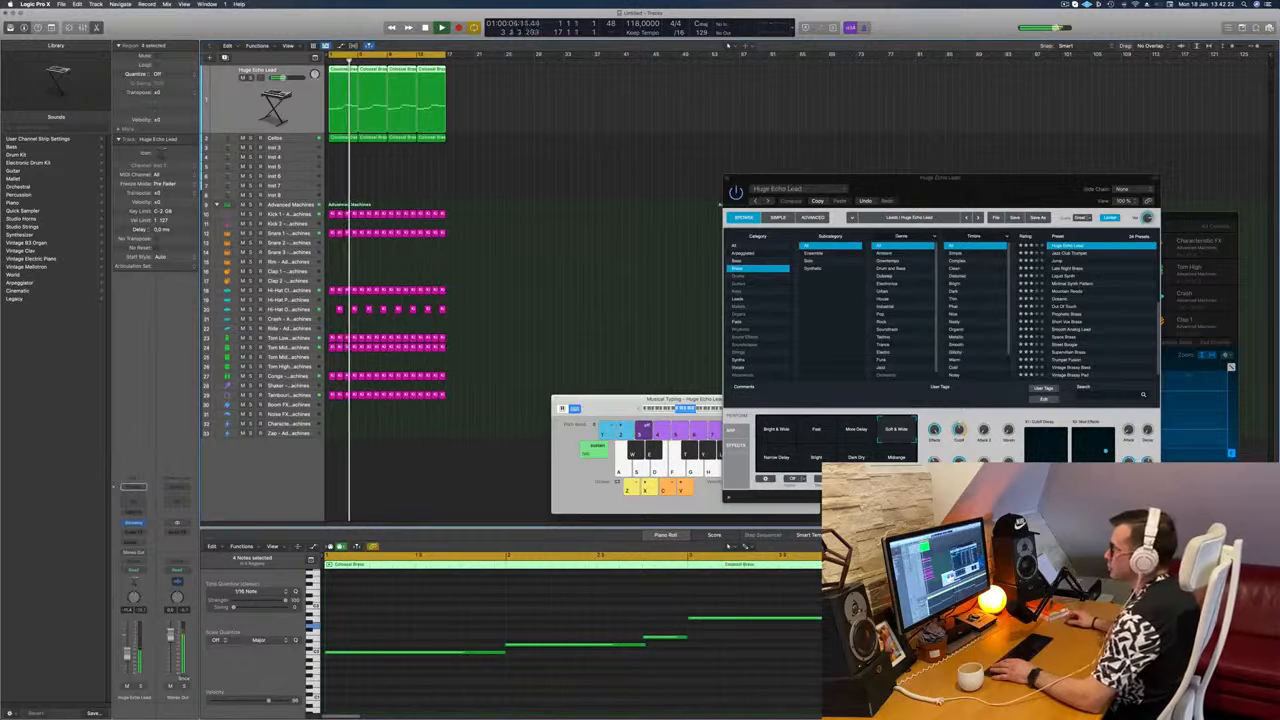
Step: Duplicate the Huge Echo Lead track with its settings and place a copy of its first Colossal Brass region on the new track
{"action": "left_click", "coordinate": [301, 140]}
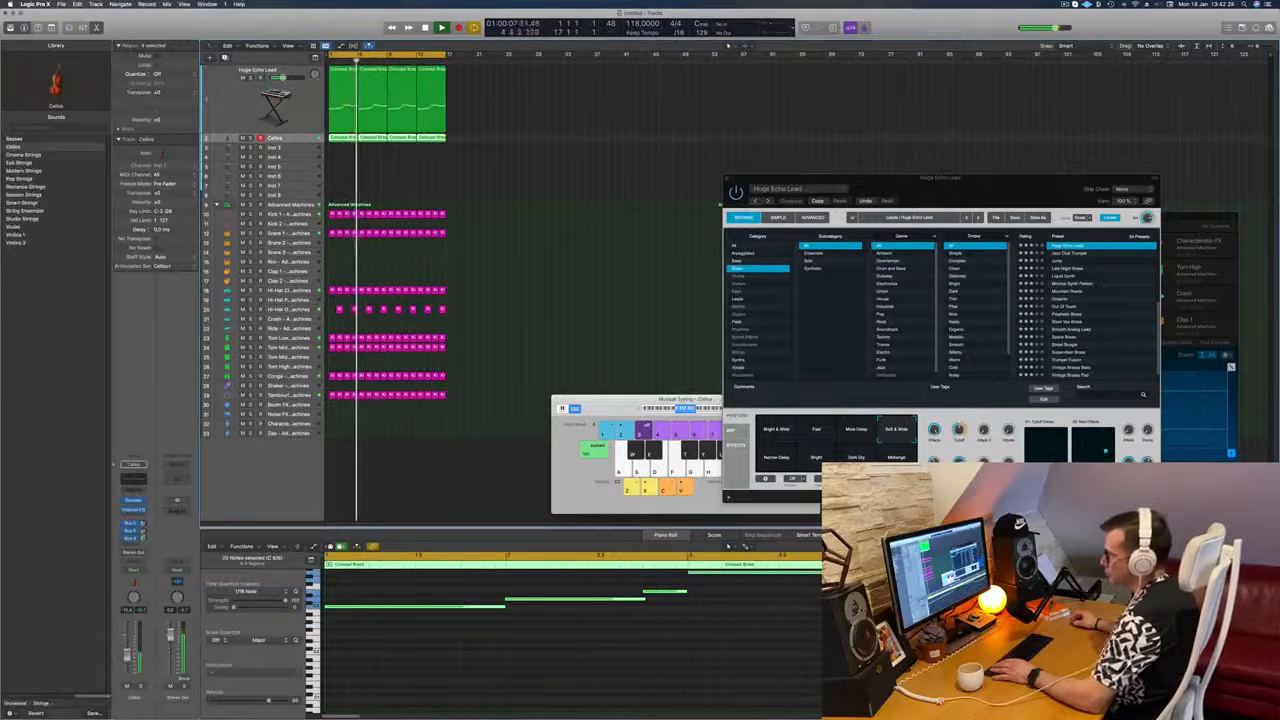
{"action": "left_click", "coordinate": [518, 260]}
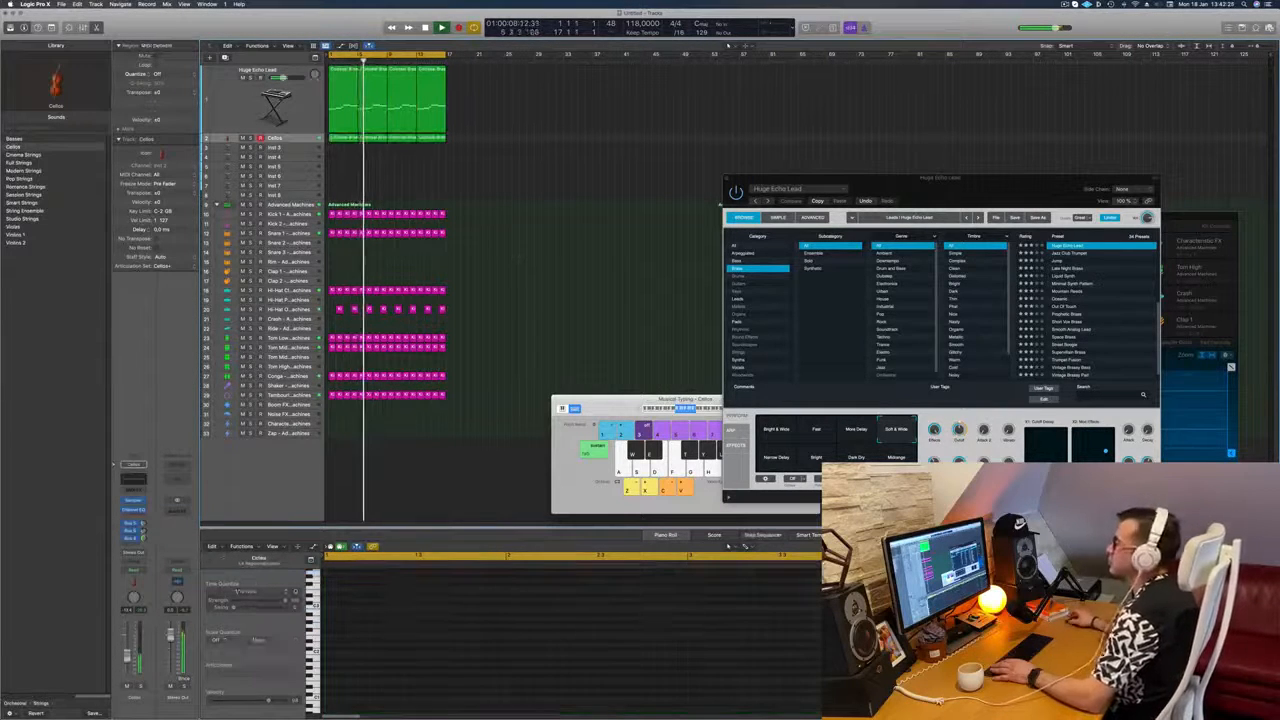
{"action": "left_click", "coordinate": [308, 102]}
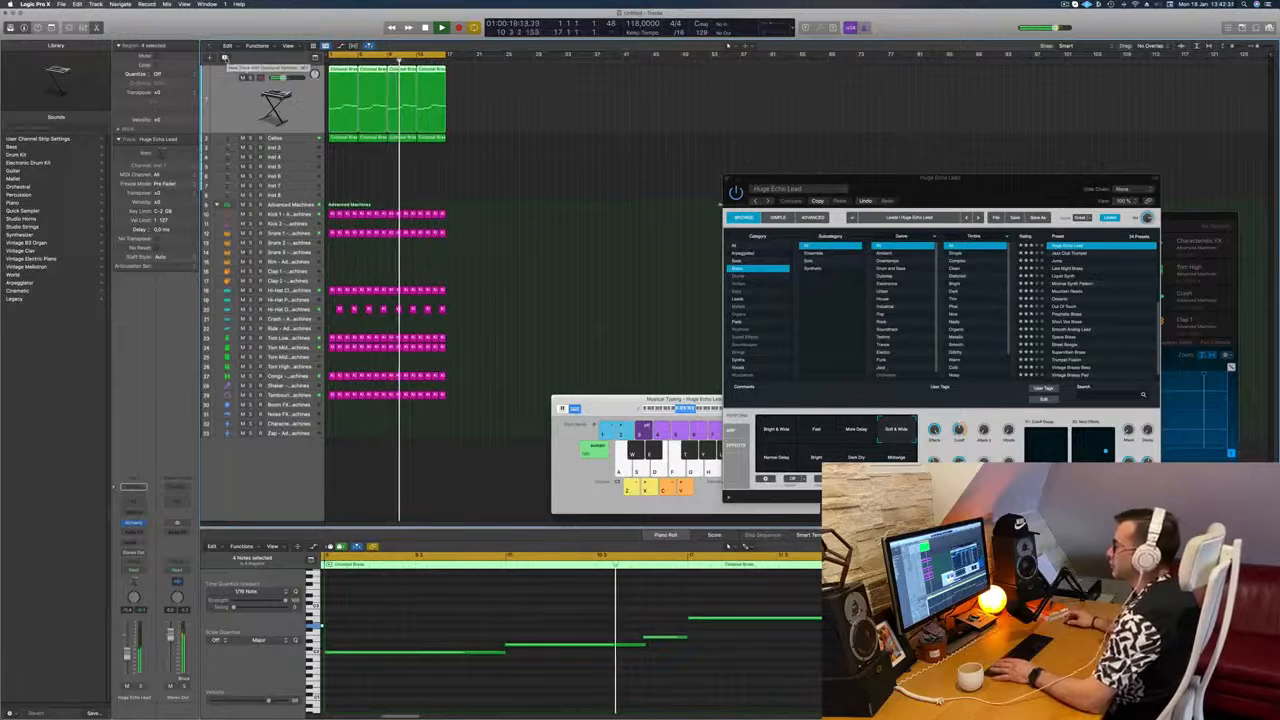
{"action": "left_click", "coordinate": [225, 57]}
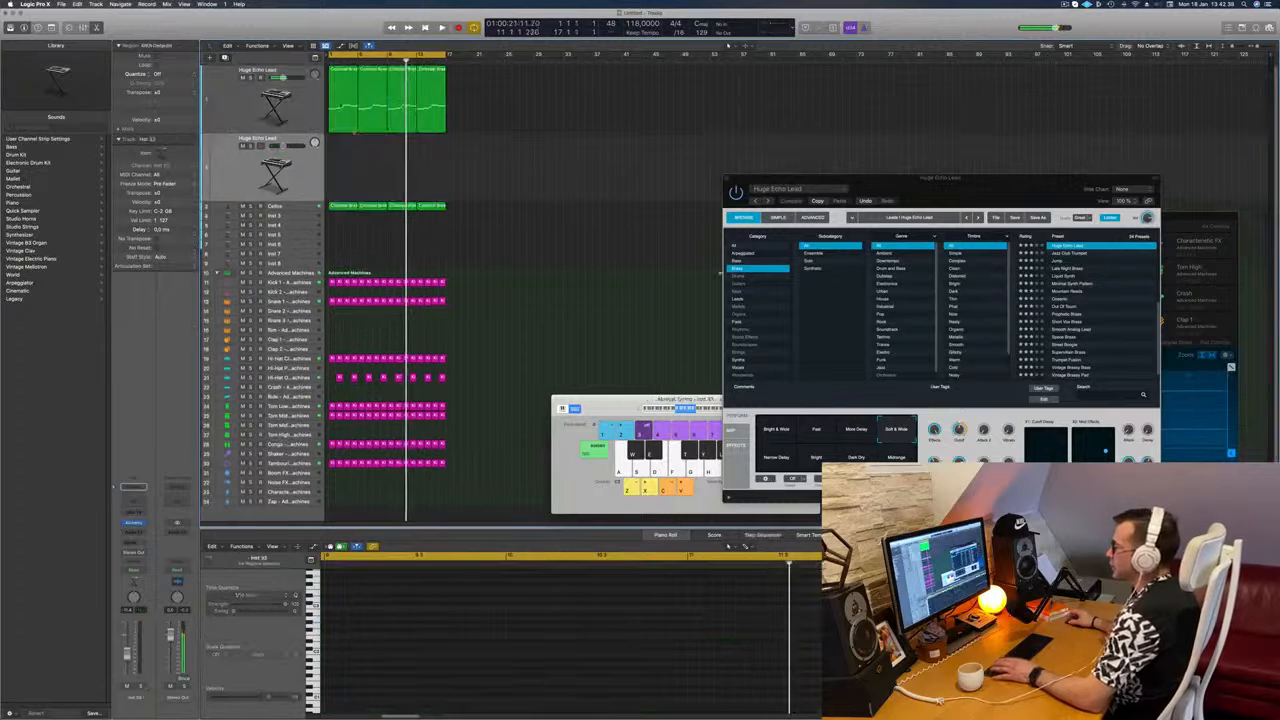
{"action": "key", "text": "r"}
Step: Shorten the region's first two notes, shift them later, duplicate each one just after itself, and check the rhythm in playback
{"action": "scroll", "coordinate": [472, 601], "scroll_direction": "left", "scroll_amount": 2}
{"action": "left_click_drag", "start_coordinate": [444, 628], "coordinate": [362, 662]}
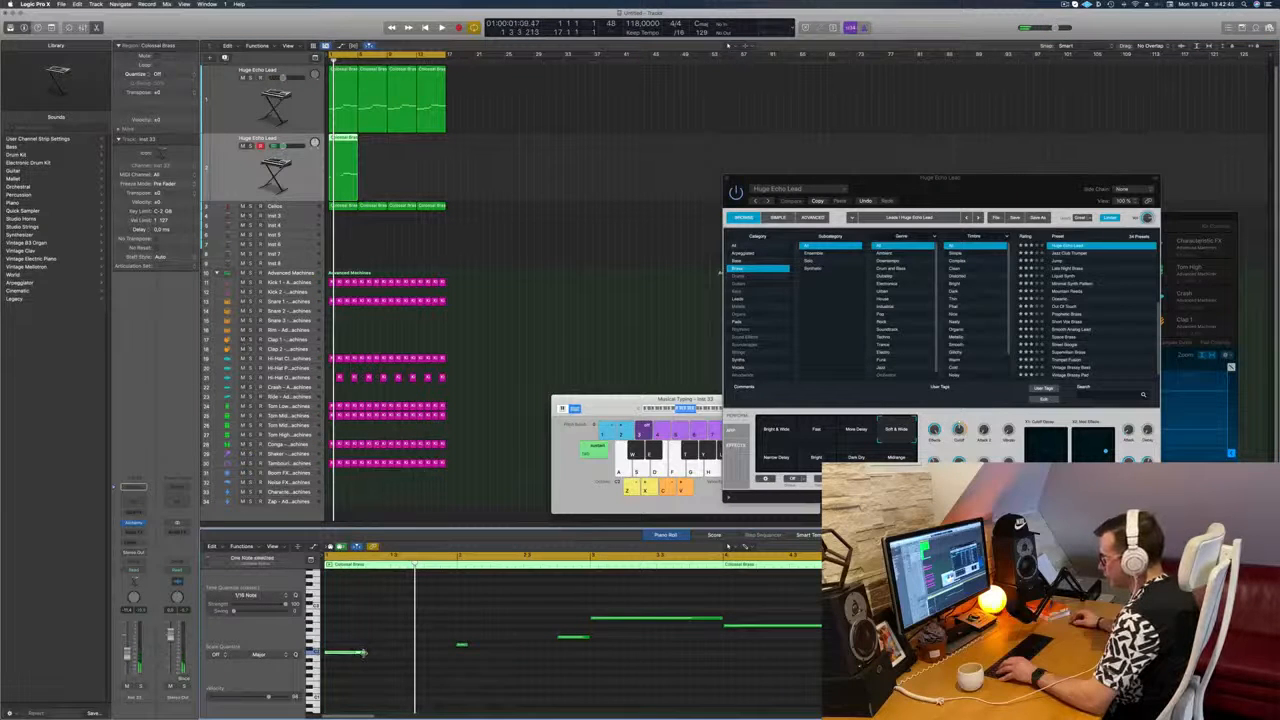
{"action": "left_click_drag", "start_coordinate": [364, 653], "coordinate": [333, 655]}
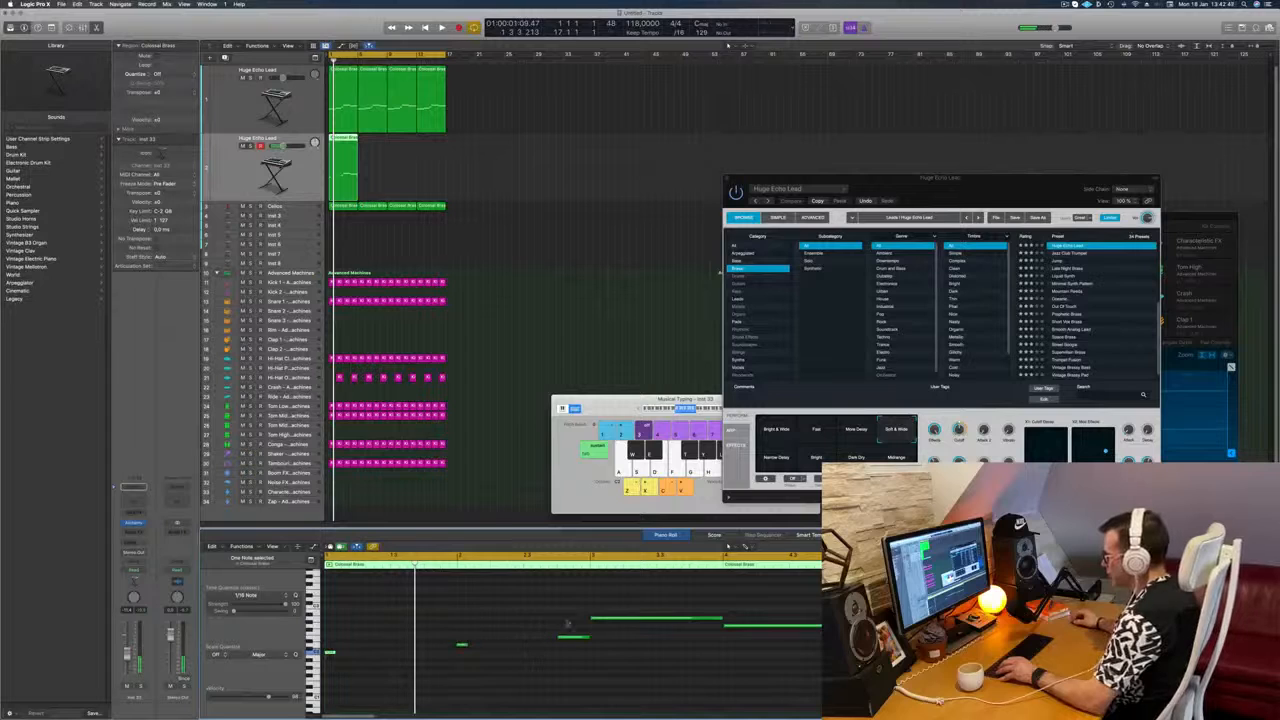
{"action": "left_click_drag", "start_coordinate": [483, 632], "coordinate": [331, 655]}
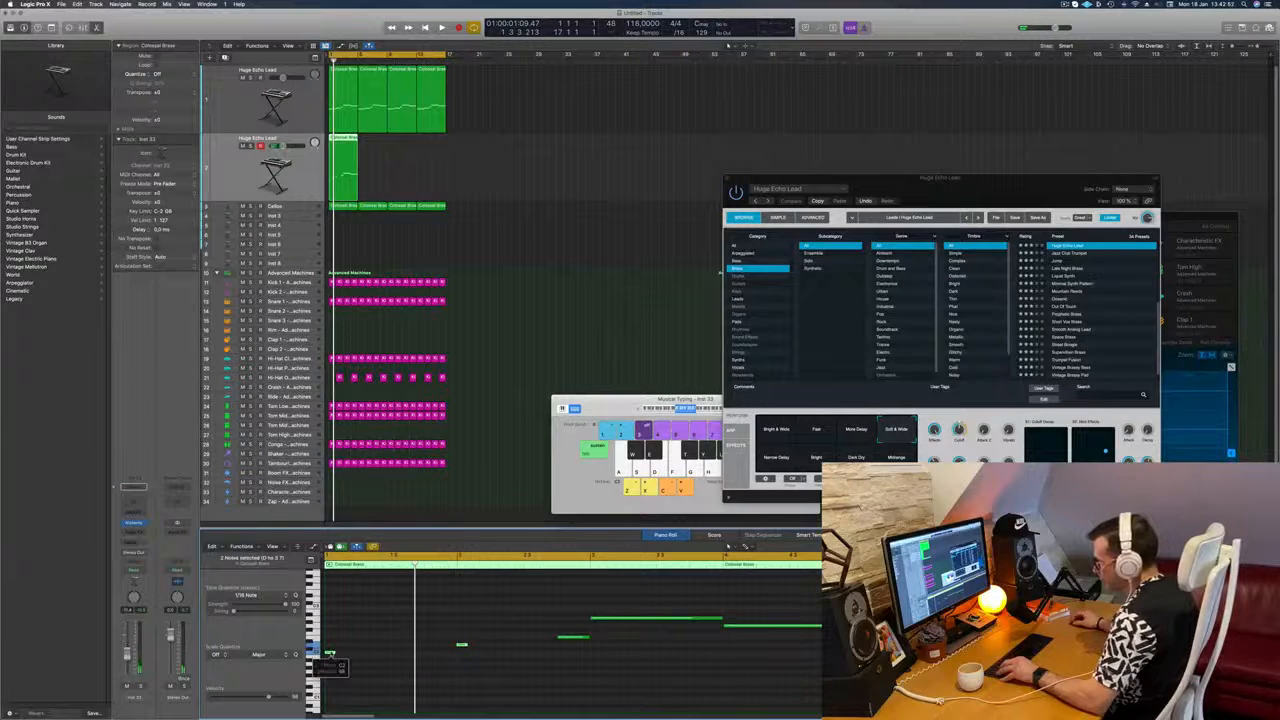
{"action": "left_click_drag", "start_coordinate": [331, 655], "coordinate": [388, 656]}
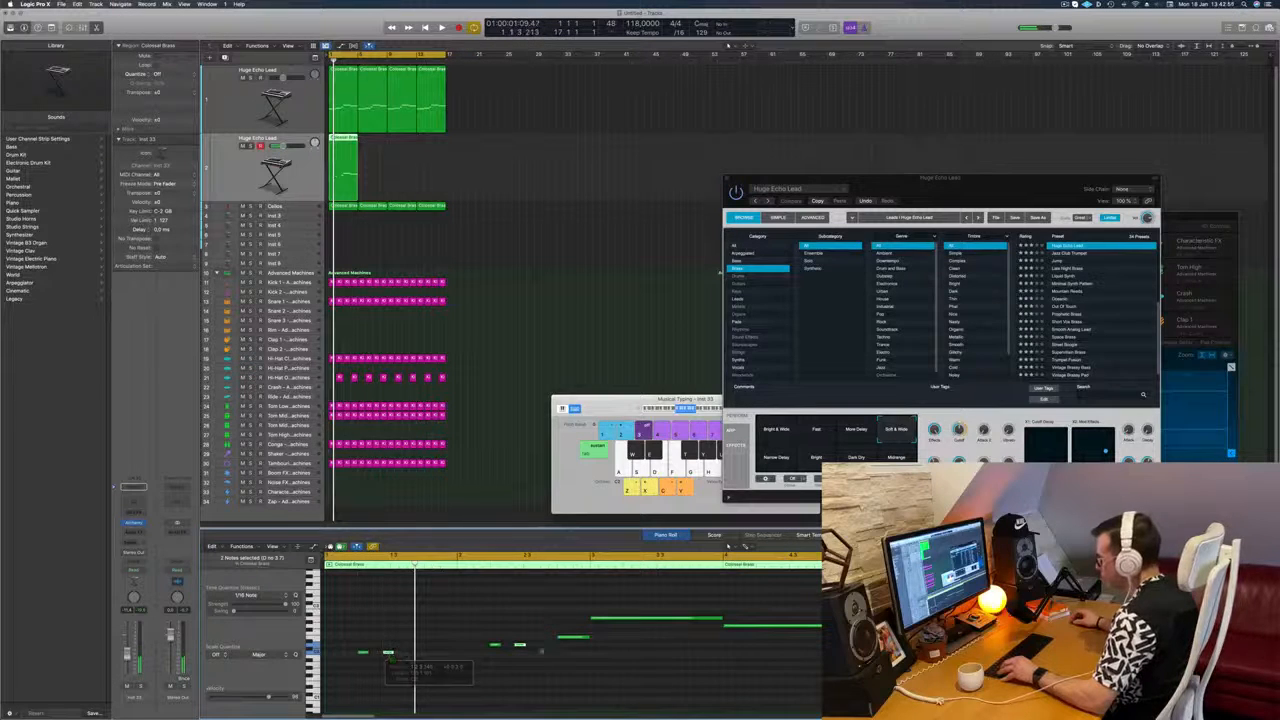
{"action": "key", "text": "space"}
{"action": "key", "text": "space"}
{"action": "key", "text": "space"}
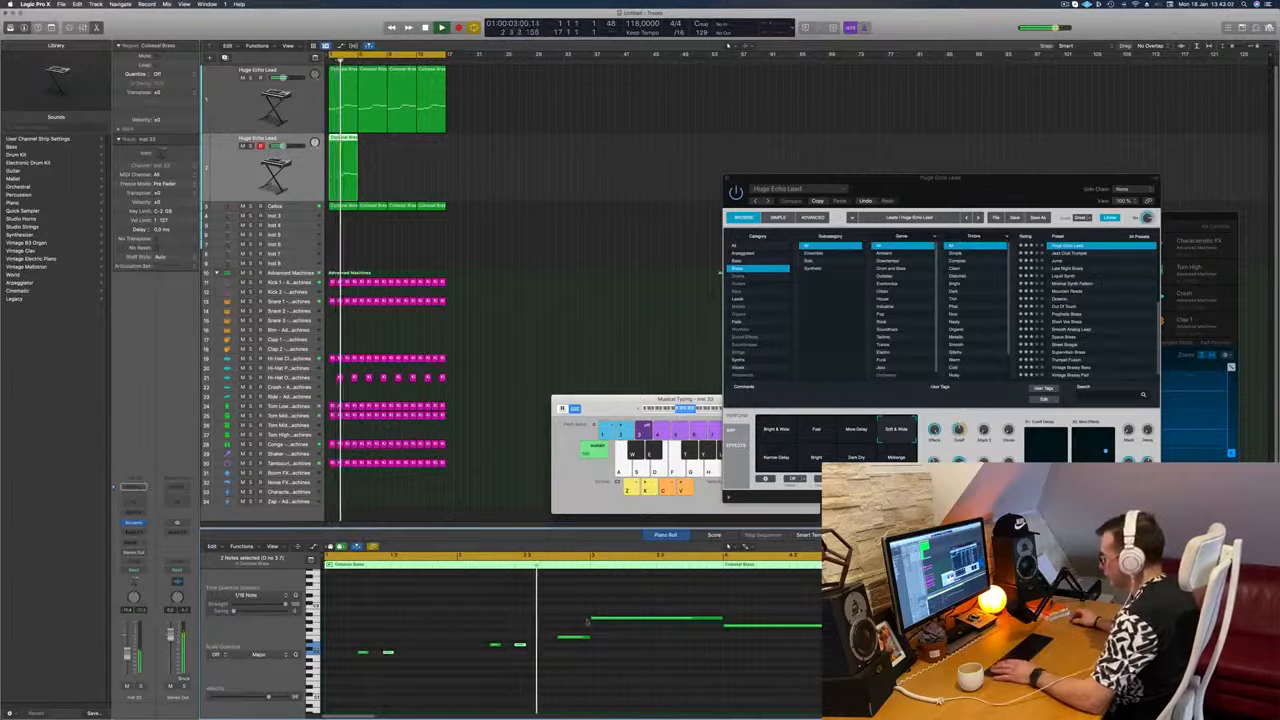
Step: Shorten the remaining three long notes, then shift the last two later and duplicate each one just after itself
{"action": "left_click_drag", "start_coordinate": [588, 636], "coordinate": [566, 638]}
{"action": "left_click_drag", "start_coordinate": [664, 586], "coordinate": [840, 672]}
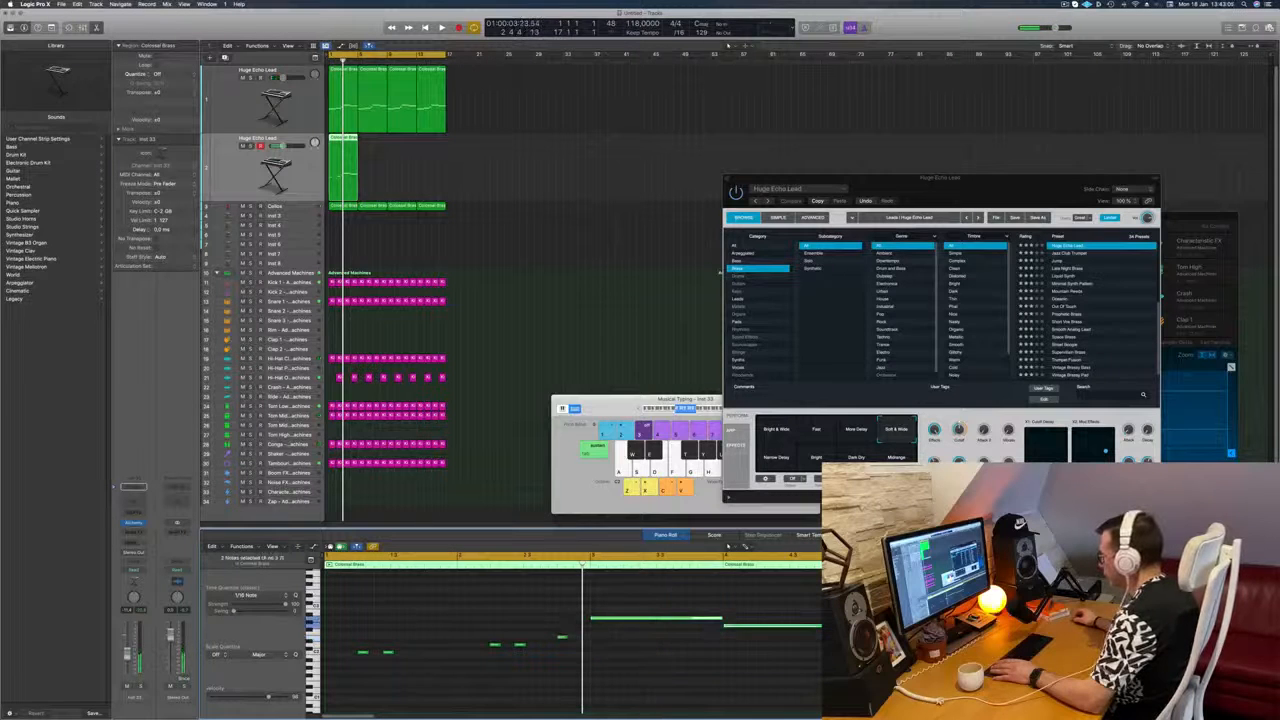
{"action": "left_click_drag", "start_coordinate": [852, 626], "coordinate": [750, 632]}
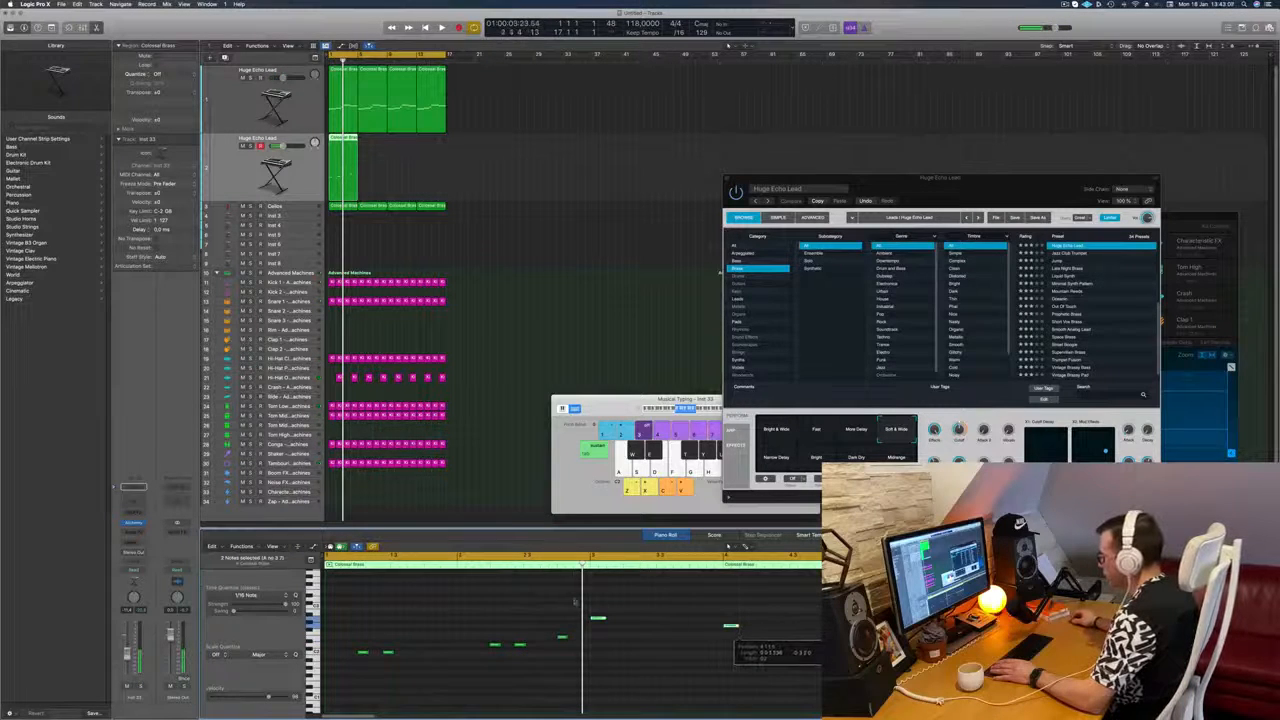
{"action": "left_click_drag", "start_coordinate": [597, 618], "coordinate": [625, 620]}
{"action": "left_click_drag", "start_coordinate": [628, 620], "coordinate": [653, 618]}
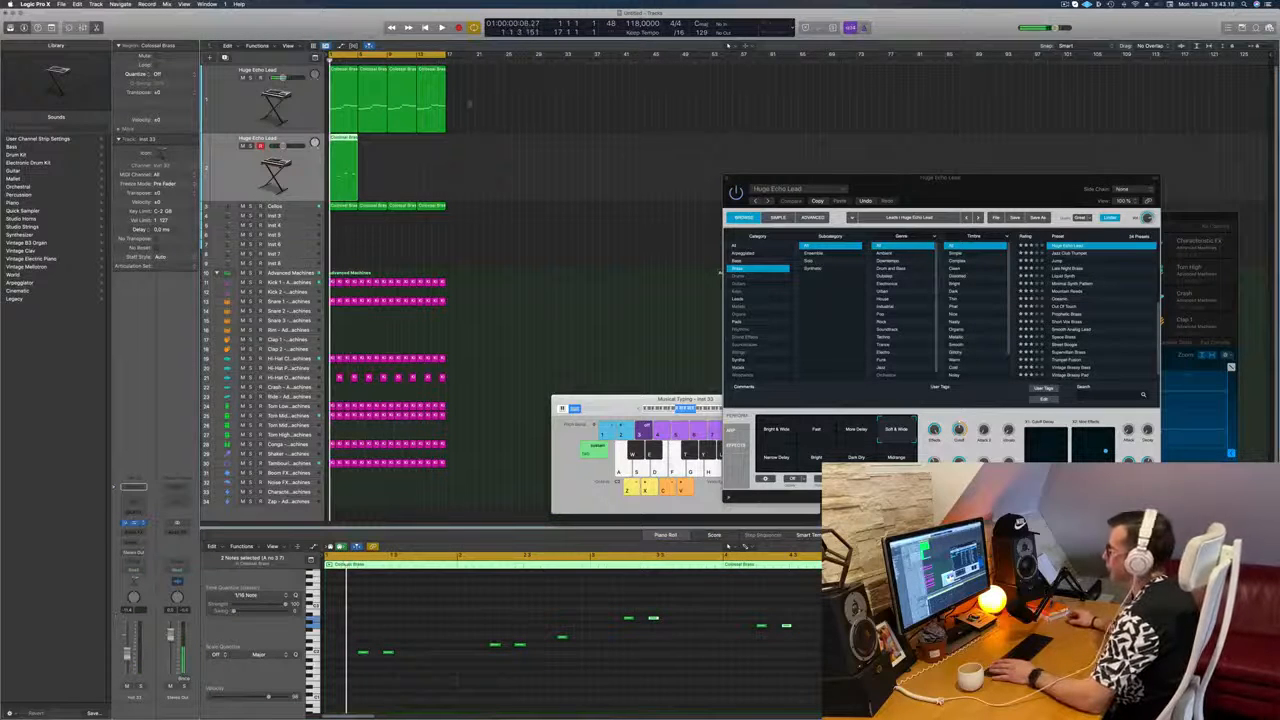
Step: Open the duplicated track's Alchemy during playback and load Analog Bass Twister from the Bass category
{"action": "left_click", "coordinate": [134, 523]}
{"action": "left_click_drag", "start_coordinate": [674, 116], "coordinate": [926, 143]}
{"action": "key", "text": "space"}
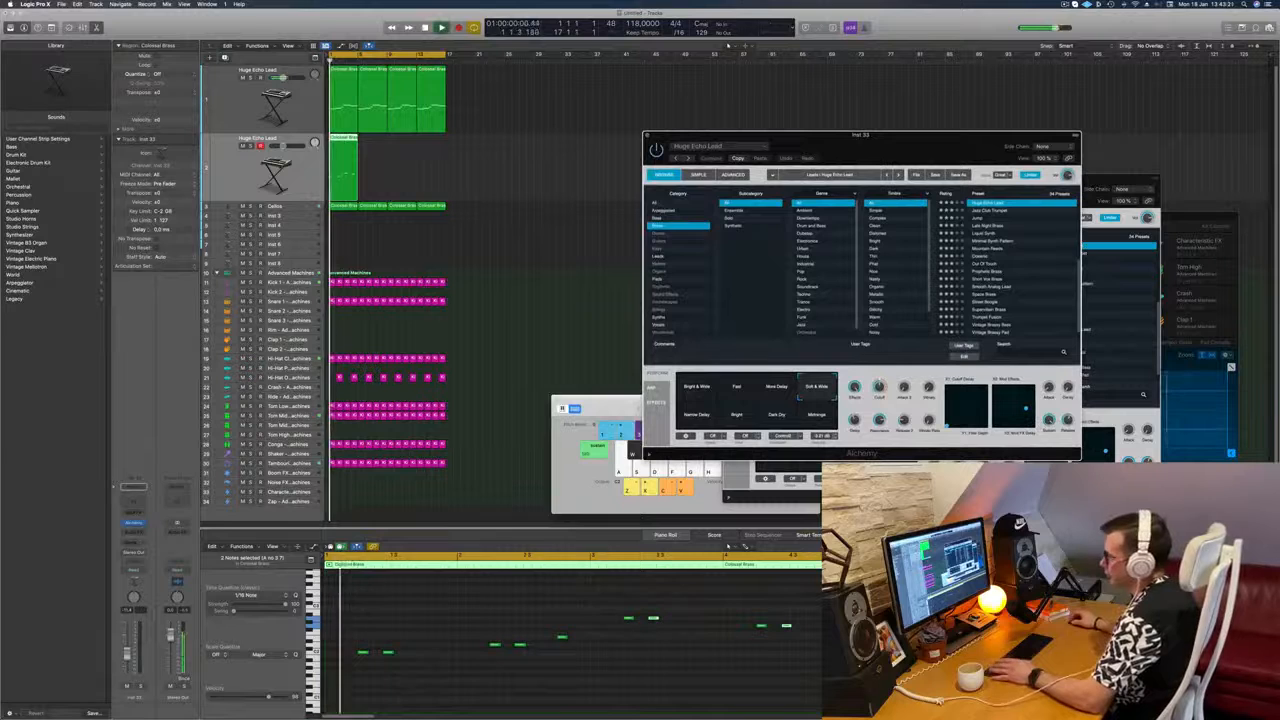
{"action": "left_click_drag", "start_coordinate": [903, 155], "coordinate": [750, 219]}
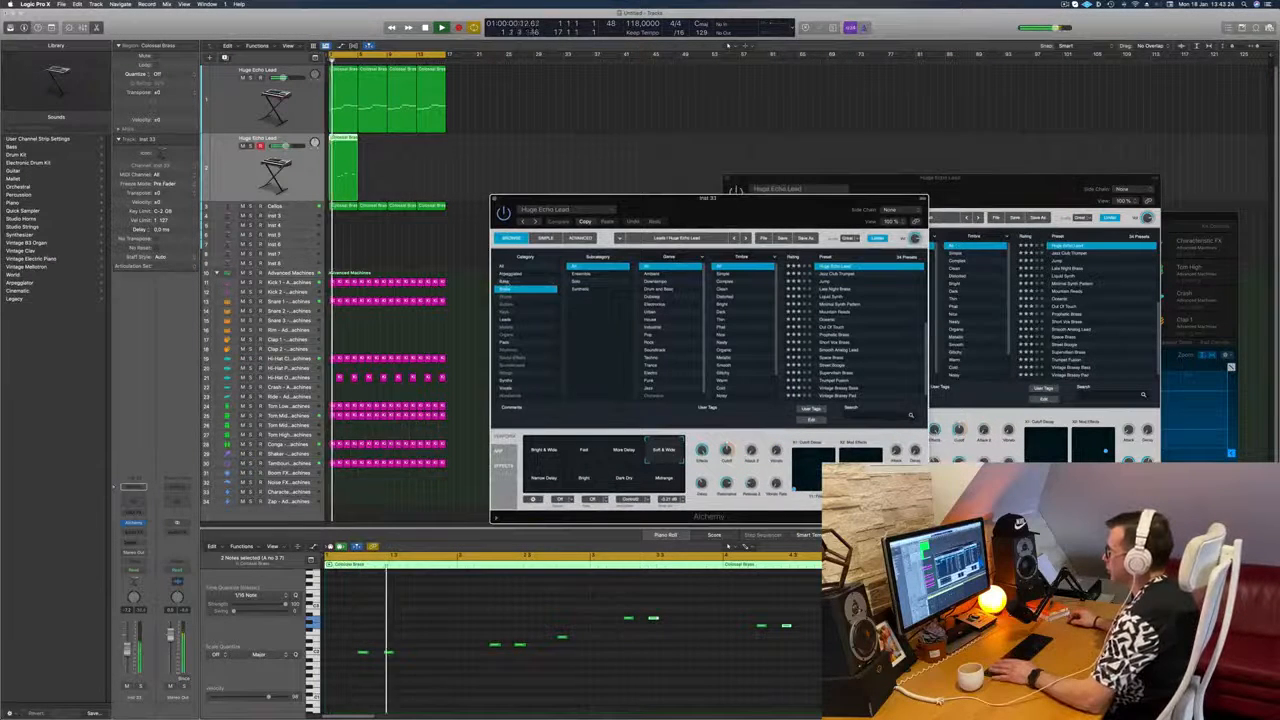
{"action": "left_click", "coordinate": [507, 282]}
{"action": "left_click_drag", "start_coordinate": [800, 207], "coordinate": [824, 189]}
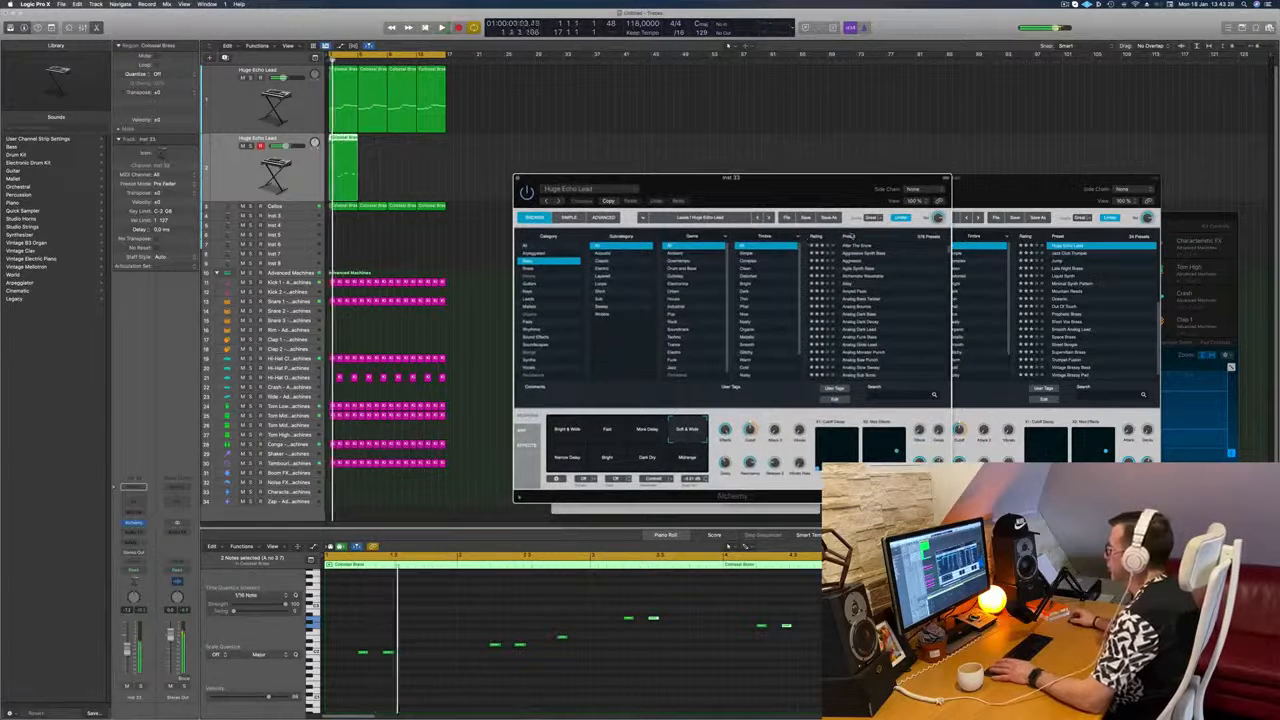
{"action": "scroll", "coordinate": [879, 268], "scroll_direction": "down", "scroll_amount": 1}
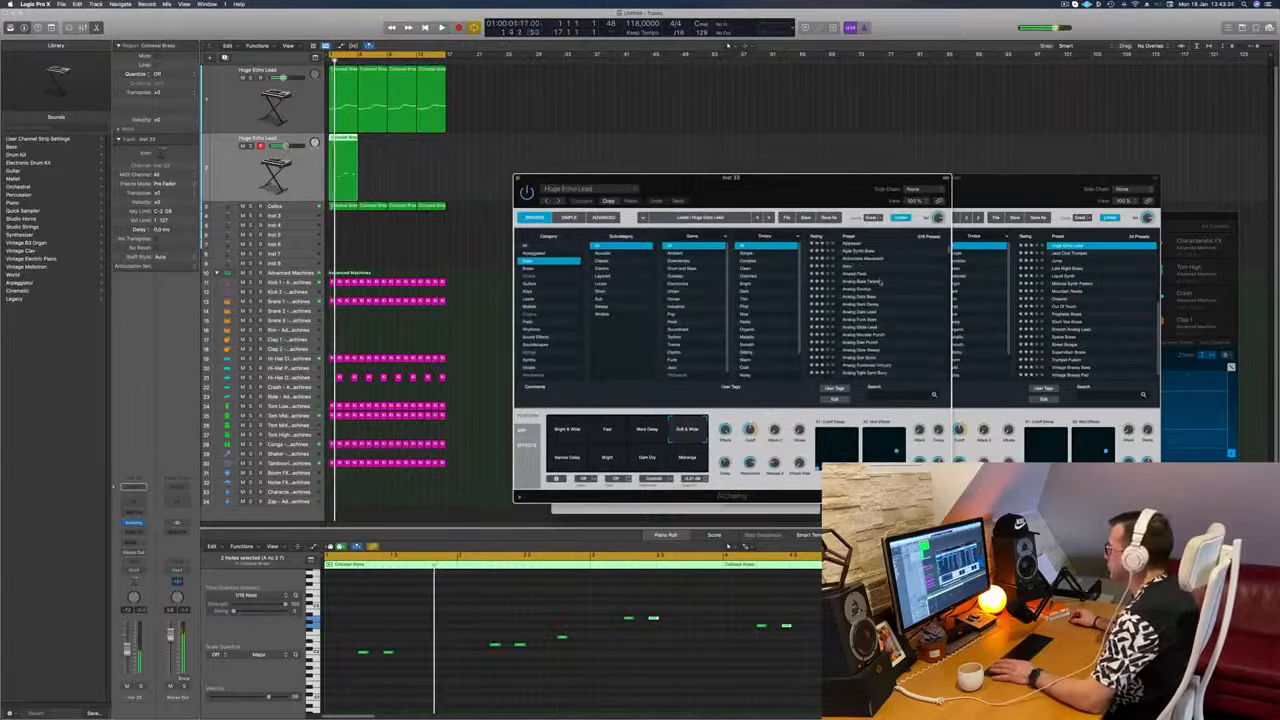
{"action": "left_click", "coordinate": [884, 281]}
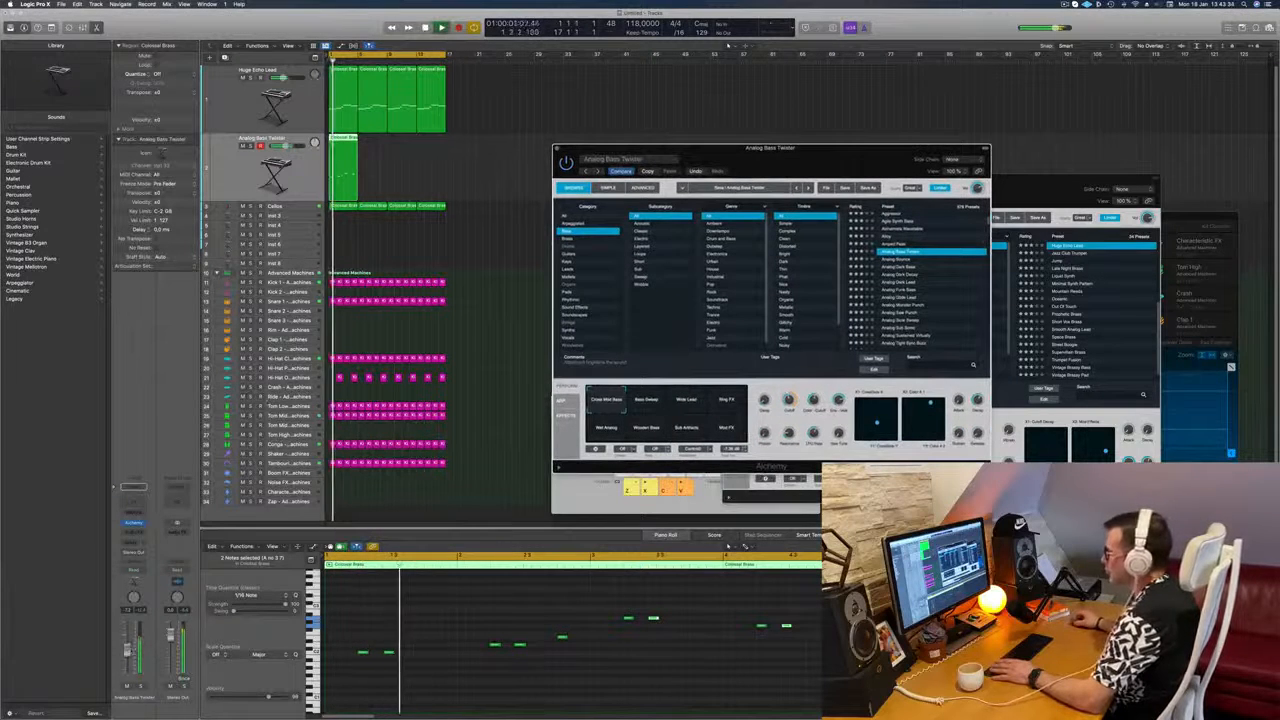
Step: Audition the Analog Funk Bass, Analog Monster Punch and Analog Saw Punch presets against the loop
{"action": "left_click", "coordinate": [900, 291]}
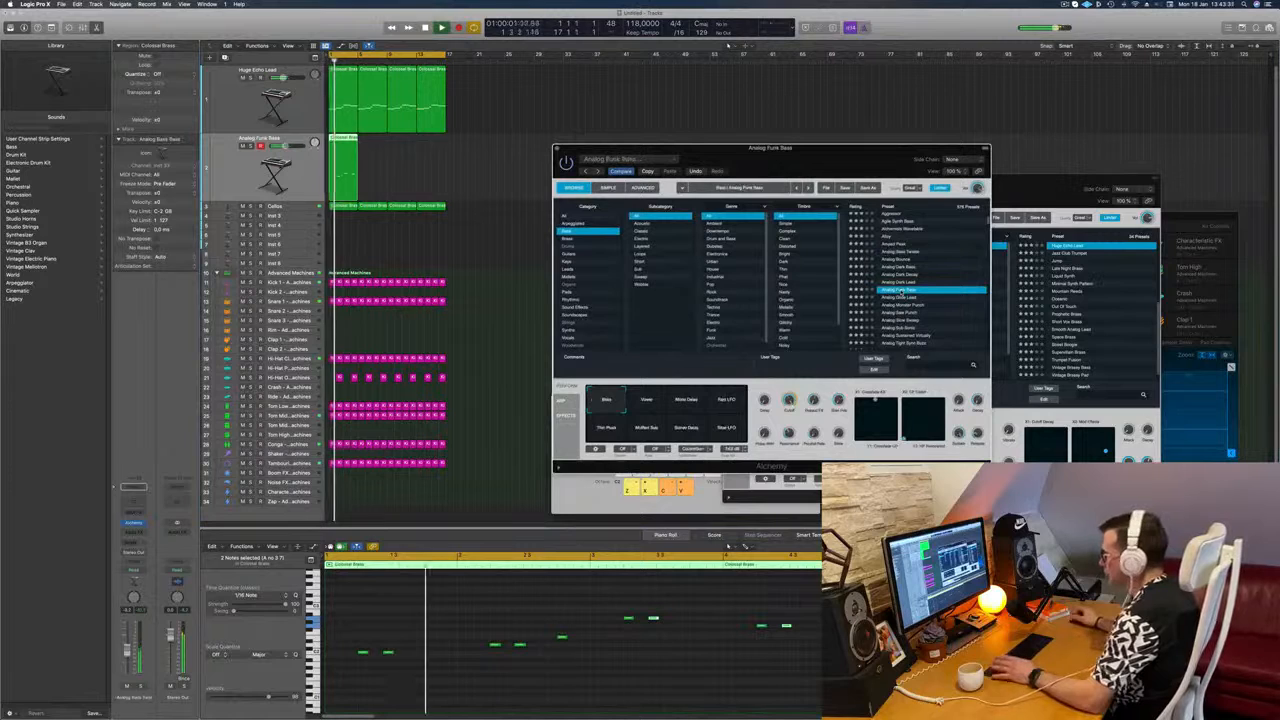
{"action": "scroll", "coordinate": [930, 293], "scroll_direction": "down", "scroll_amount": 3}
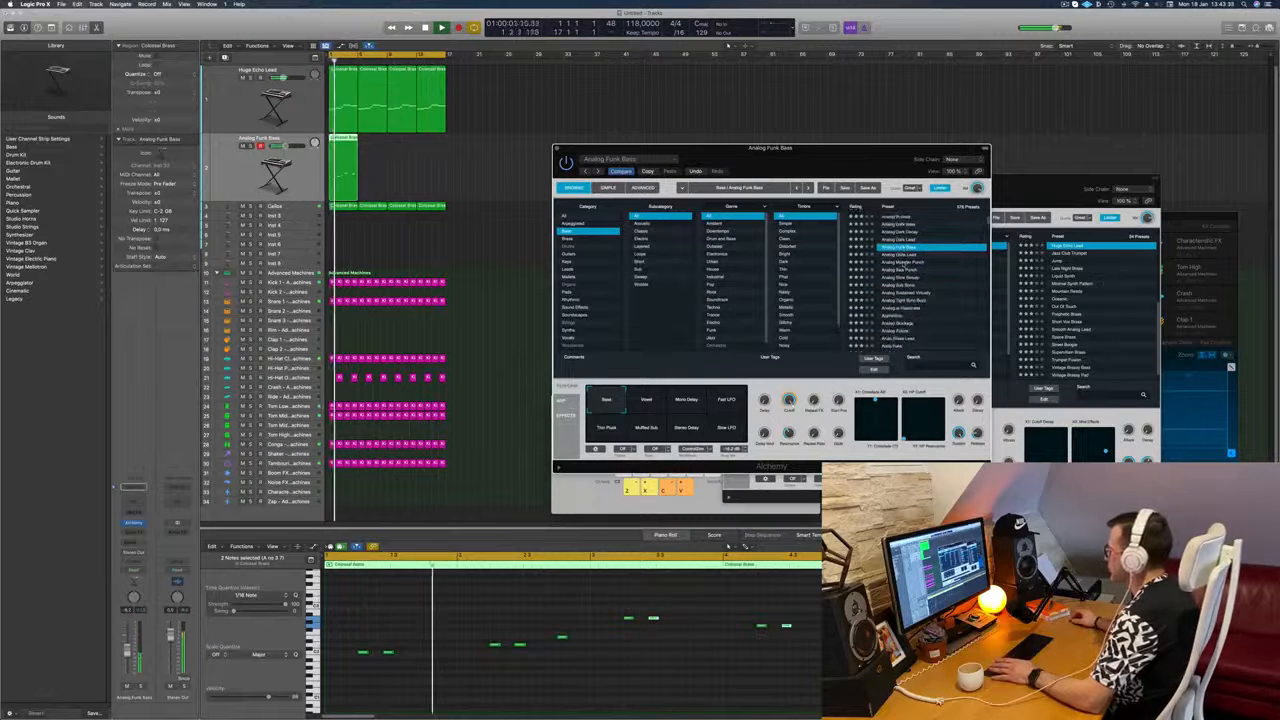
{"action": "left_click", "coordinate": [905, 262]}
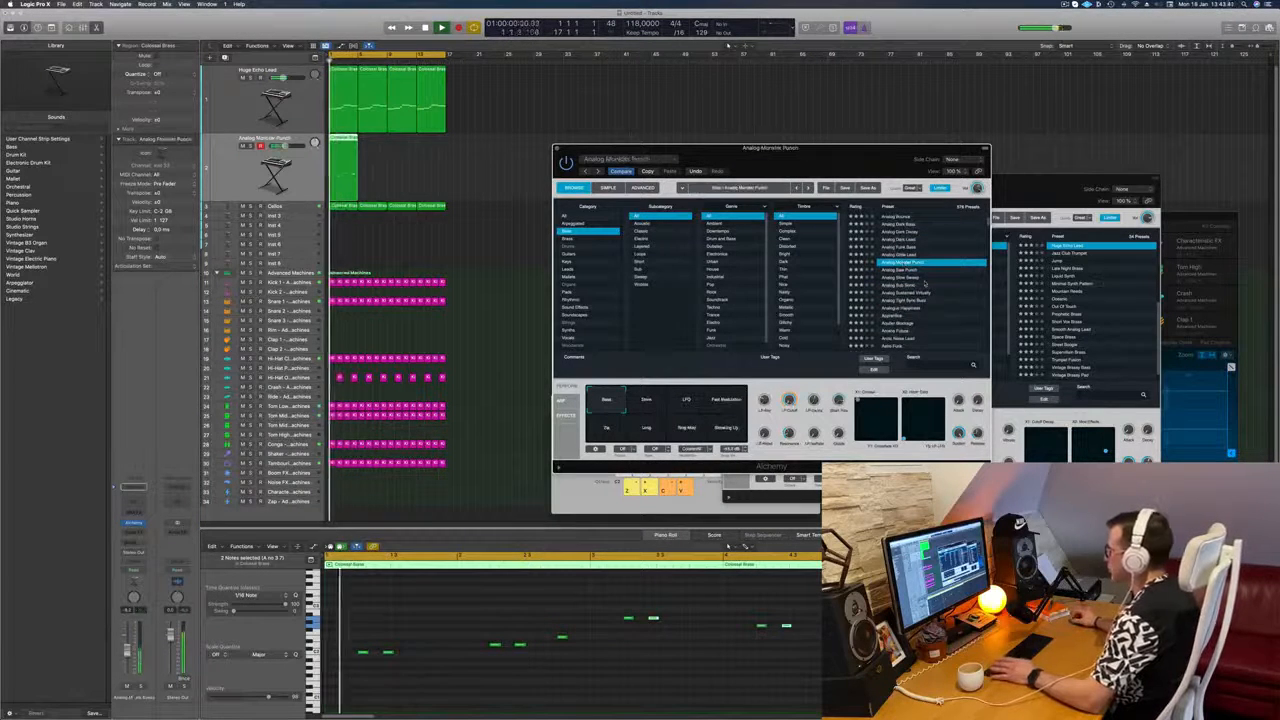
{"action": "scroll", "coordinate": [925, 285], "scroll_direction": "down", "scroll_amount": 1}
{"action": "left_click", "coordinate": [894, 256]}
{"action": "key", "text": "space"}
{"action": "key", "text": "space"}
{"action": "scroll", "coordinate": [903, 271], "scroll_direction": "down", "scroll_amount": 3}
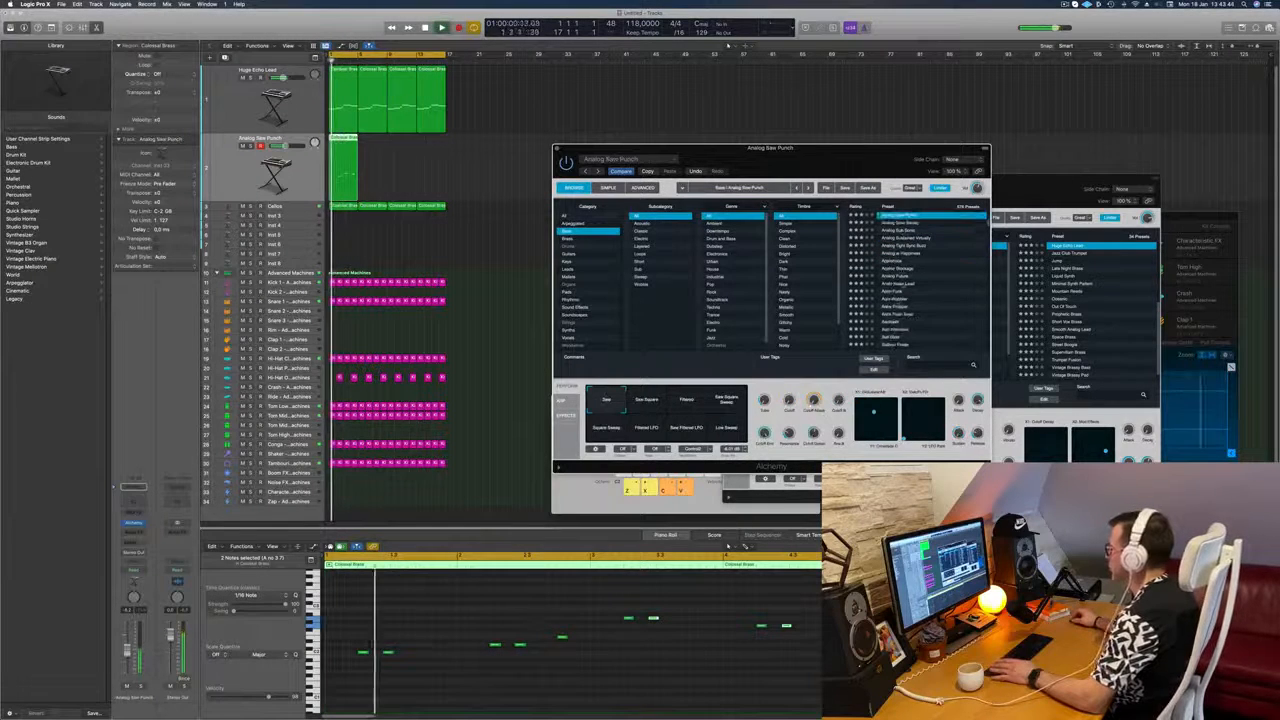
Step: Filter the bass presets by the Warm timbre and load Back Flash Bass
{"action": "scroll", "coordinate": [809, 267], "scroll_direction": "down", "scroll_amount": 1}
{"action": "scroll", "coordinate": [809, 267], "scroll_direction": "down", "scroll_amount": 1}
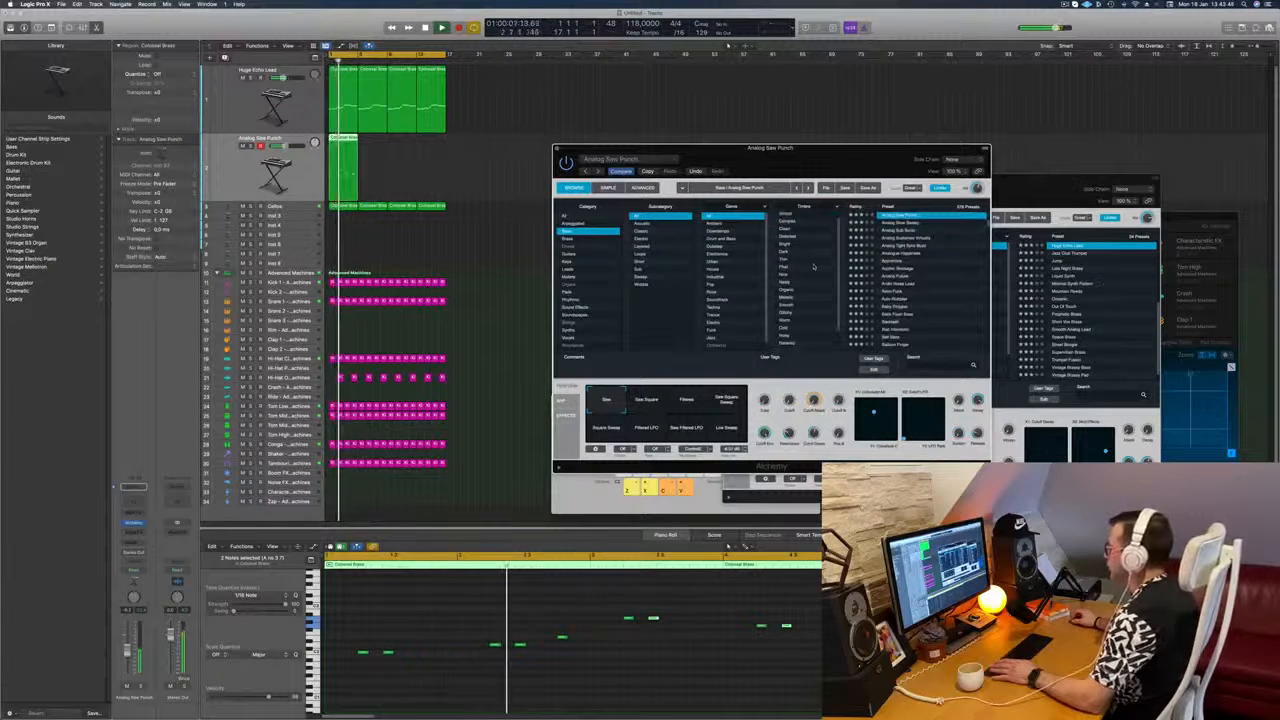
{"action": "left_click", "coordinate": [806, 305]}
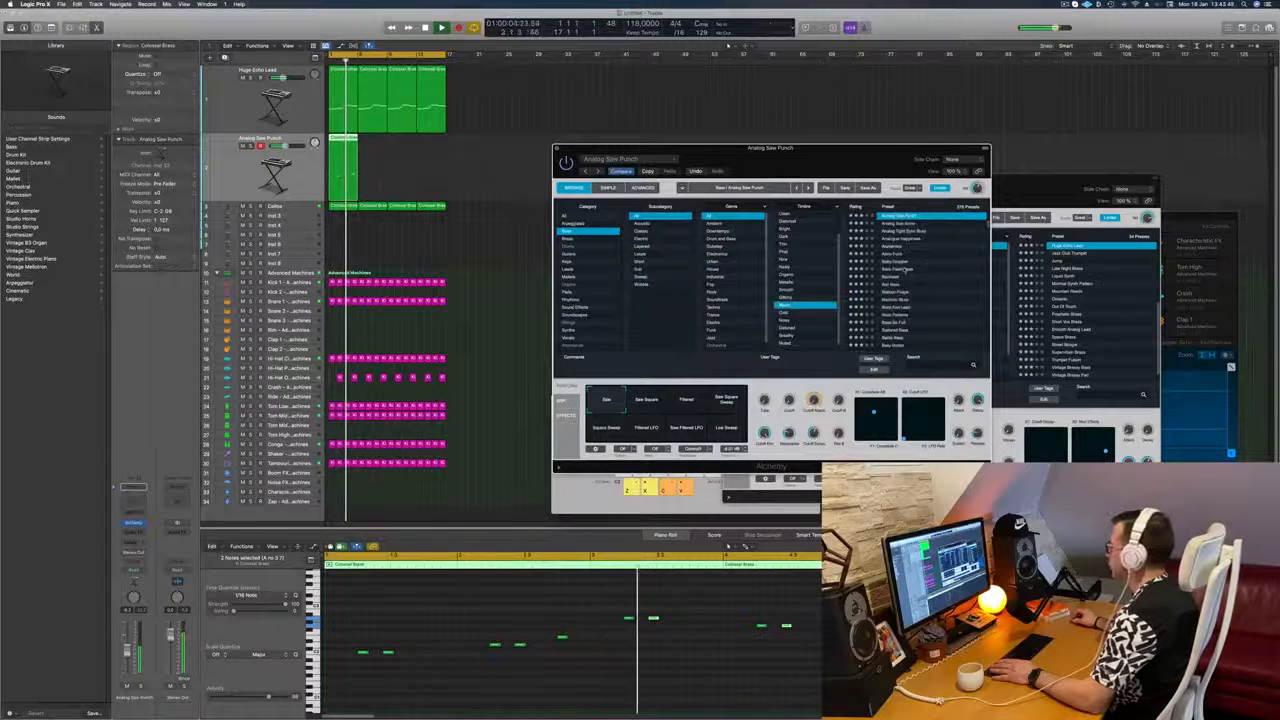
{"action": "left_click", "coordinate": [930, 269]}
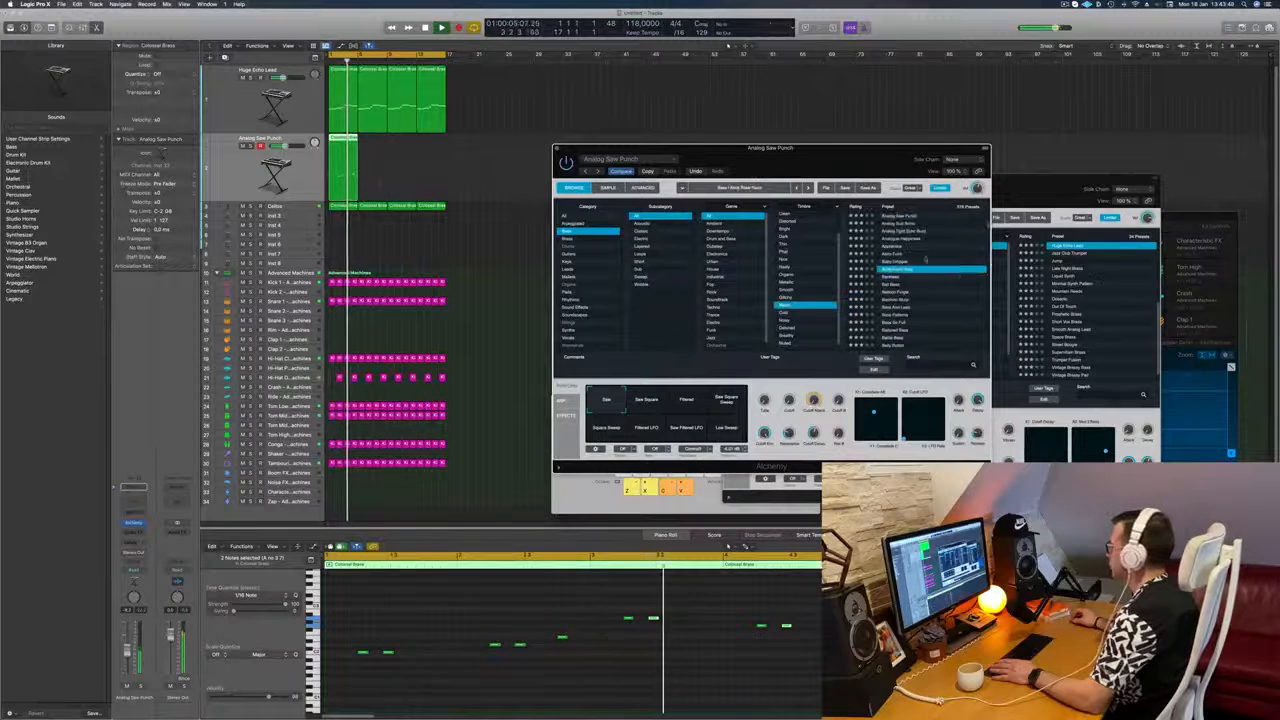
Step: Delete the lone short note in the middle of the bass pattern after trying it slightly later
{"action": "left_click", "coordinate": [736, 546]}
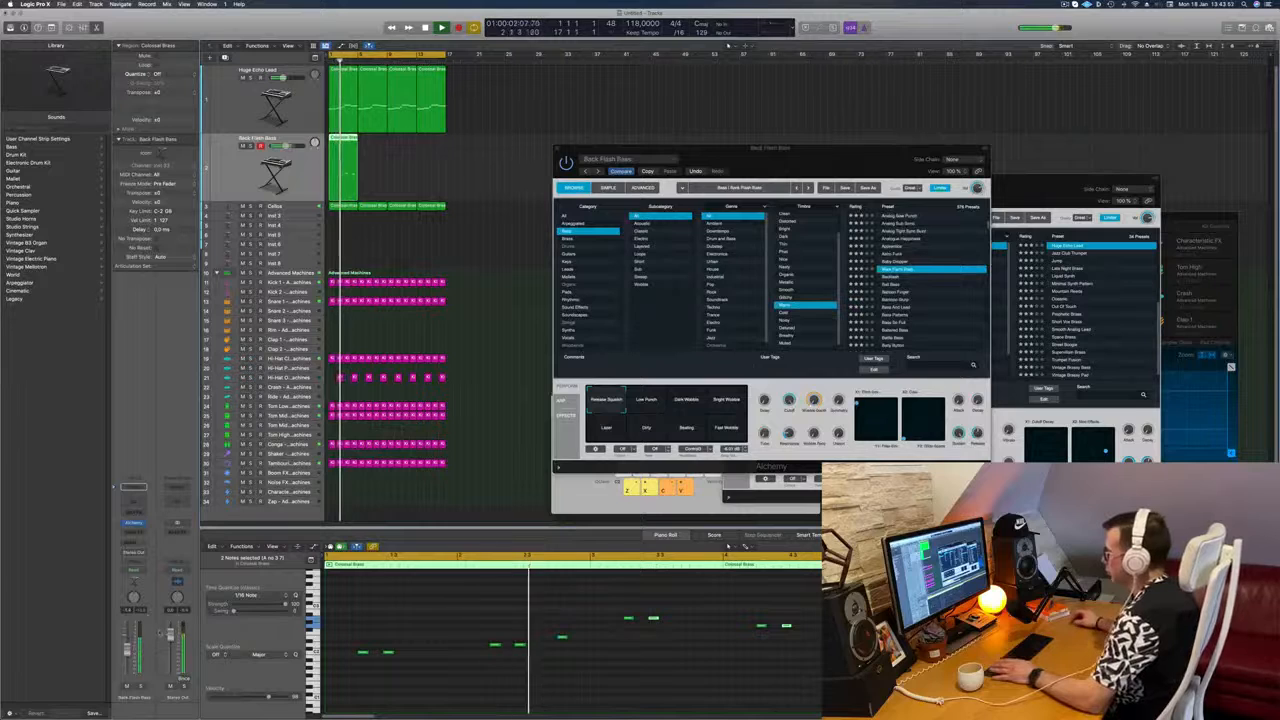
{"action": "left_click_drag", "start_coordinate": [569, 632], "coordinate": [562, 648]}
{"action": "key", "text": "Return"}
{"action": "key", "text": "alt+Right"}
{"action": "key", "text": "alt+Right"}
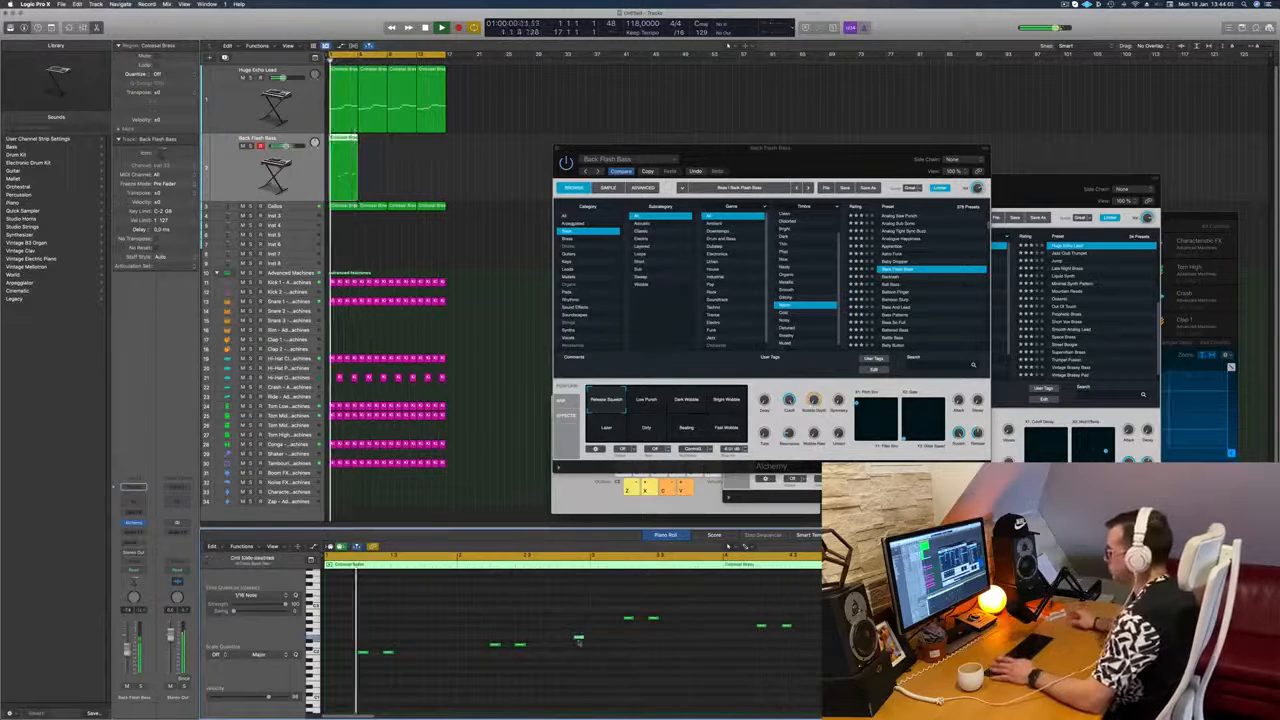
{"action": "key", "text": "Delete"}
Step: Transpose all eight notes of the bass pattern down one octave and replay the loop
{"action": "key", "text": "space"}
{"action": "key", "text": "space"}
{"action": "key", "text": "space"}
{"action": "key", "text": "space"}
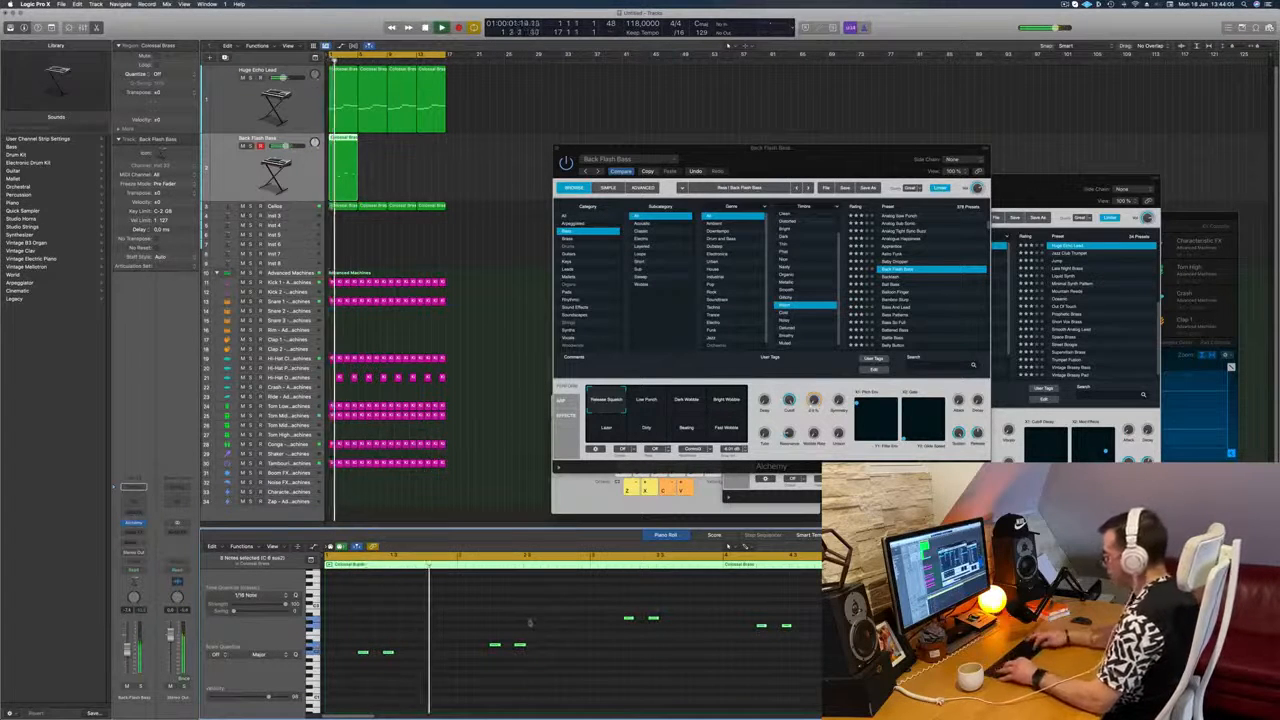
{"action": "key", "text": "alt+shift+Down"}
{"action": "key", "text": "space"}
{"action": "key", "text": "space"}
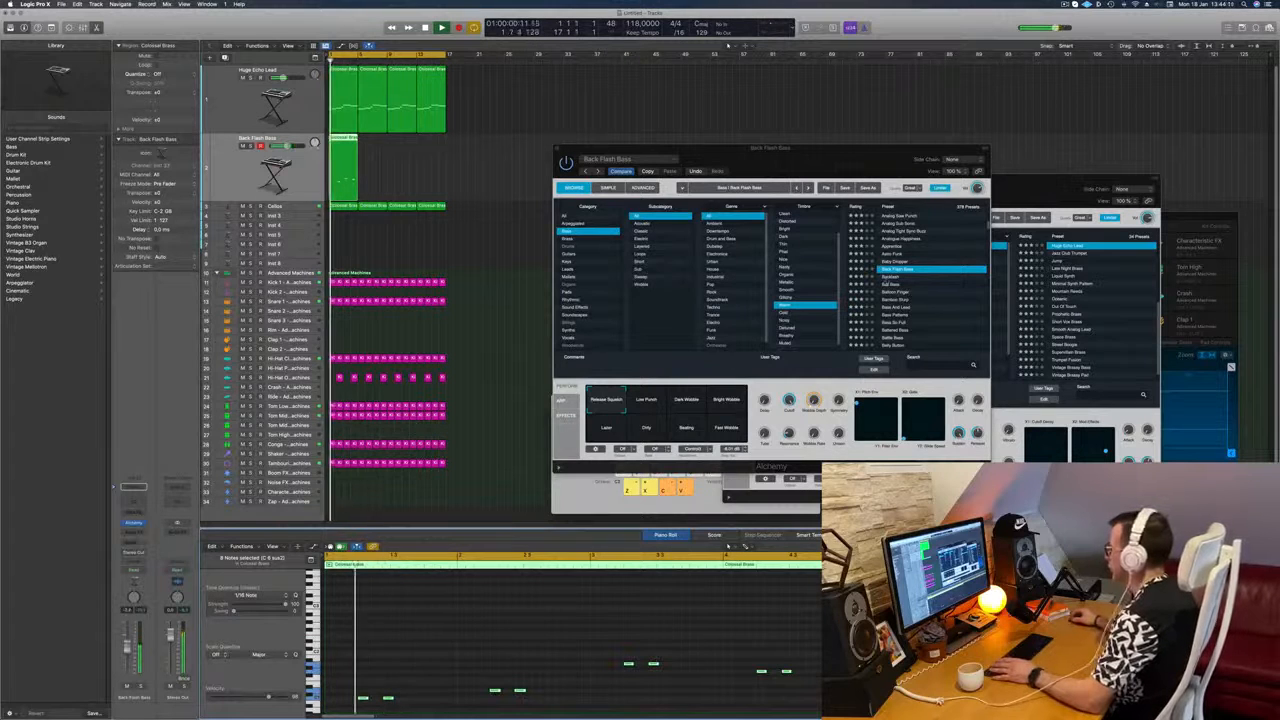
Step: Audition the Backlash, Ball Bass and Bass And Lead presets on the lowered pattern
{"action": "key", "text": "Down"}
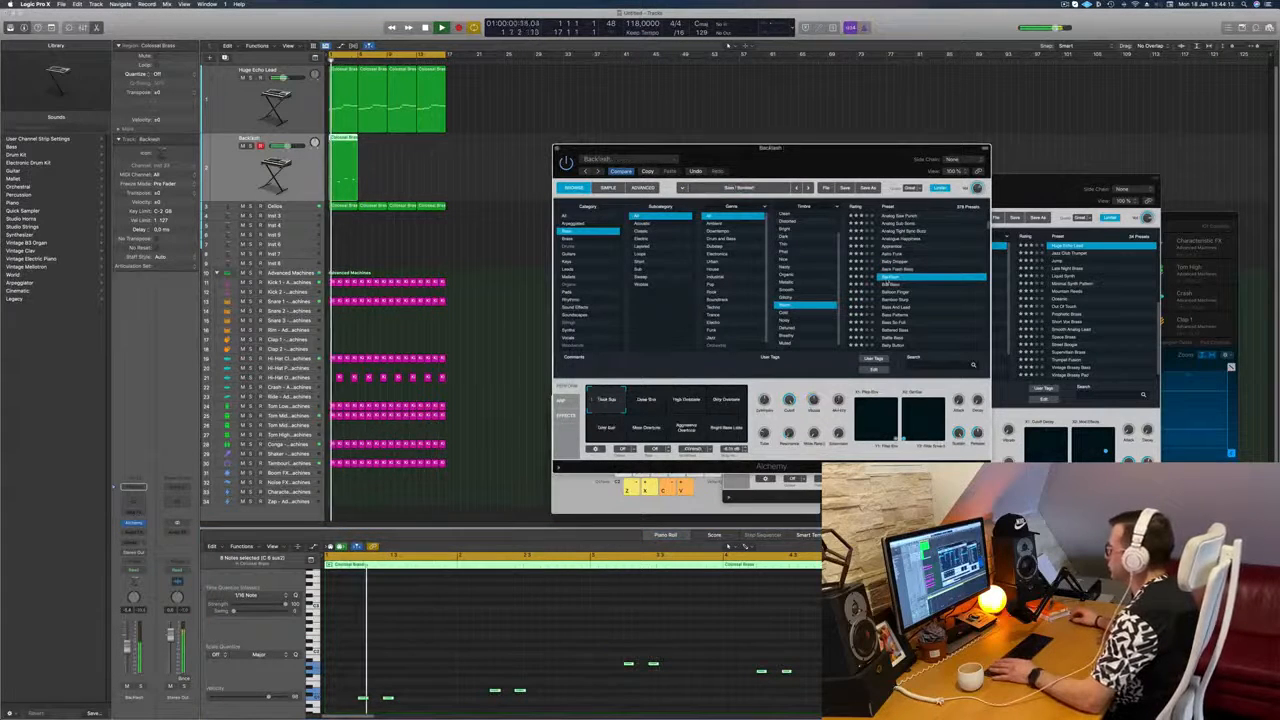
{"action": "key", "text": "Down"}
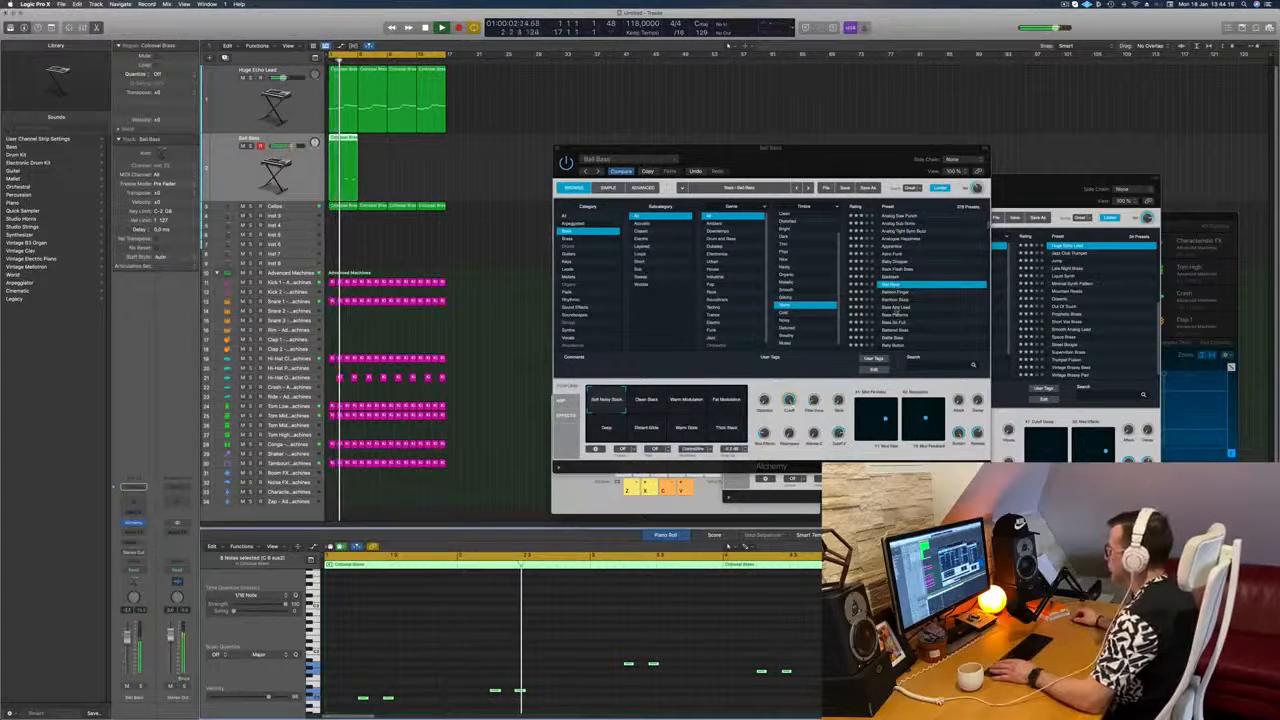
{"action": "left_click", "coordinate": [894, 307]}
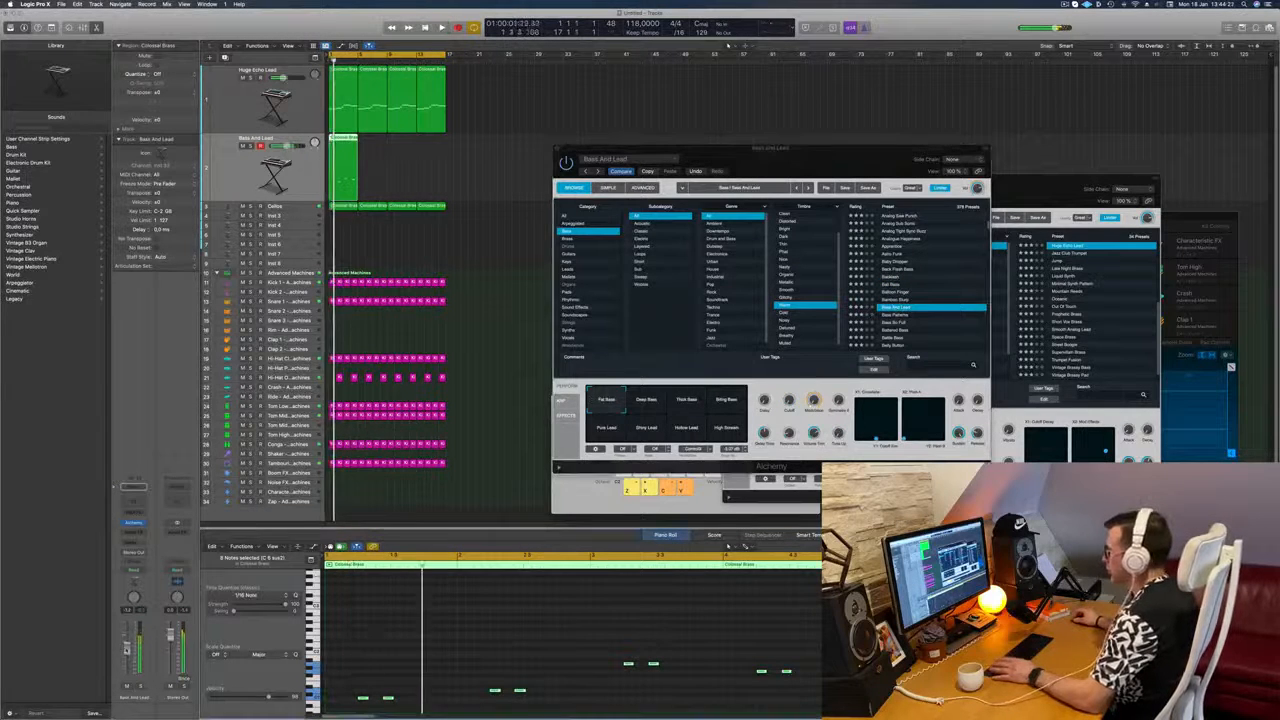
Step: Audition the Big Bass preset further down the list, then load Bold Bass
{"action": "scroll", "coordinate": [943, 295], "scroll_direction": "down", "scroll_amount": 2}
{"action": "scroll", "coordinate": [936, 293], "scroll_direction": "down", "scroll_amount": 2}
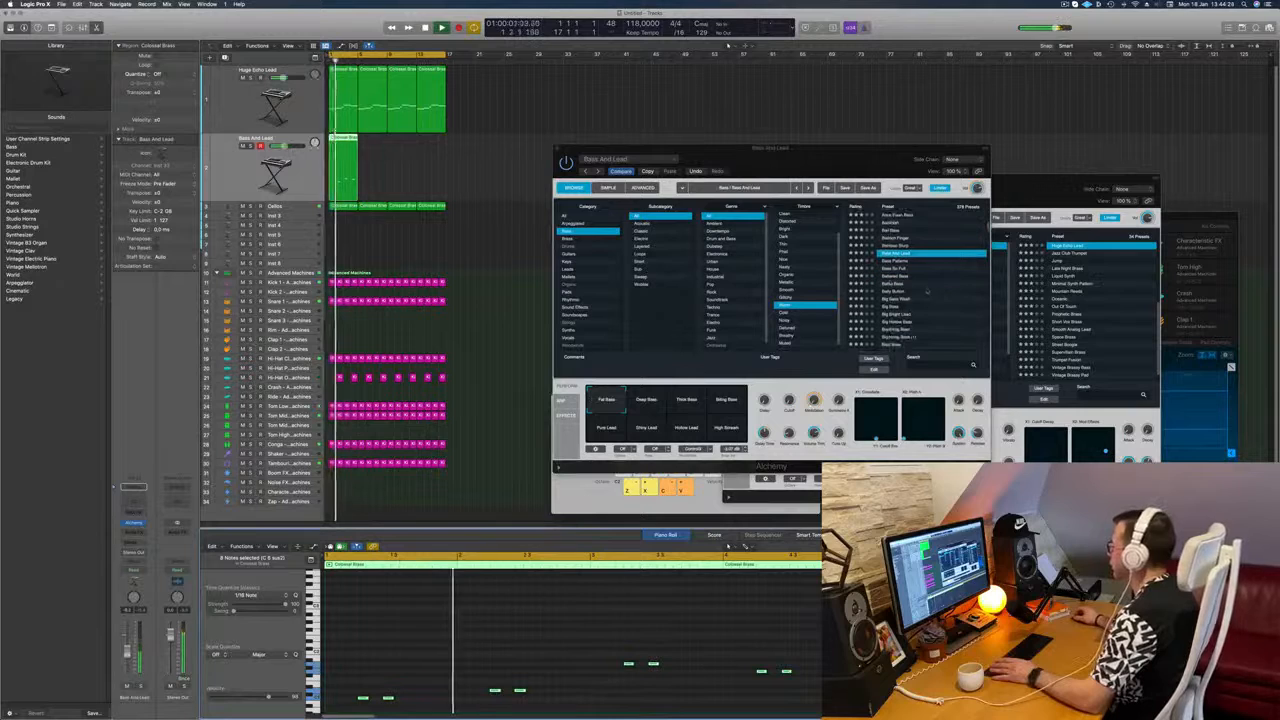
{"action": "scroll", "coordinate": [888, 284], "scroll_direction": "down", "scroll_amount": 2}
{"action": "left_click", "coordinate": [889, 283]}
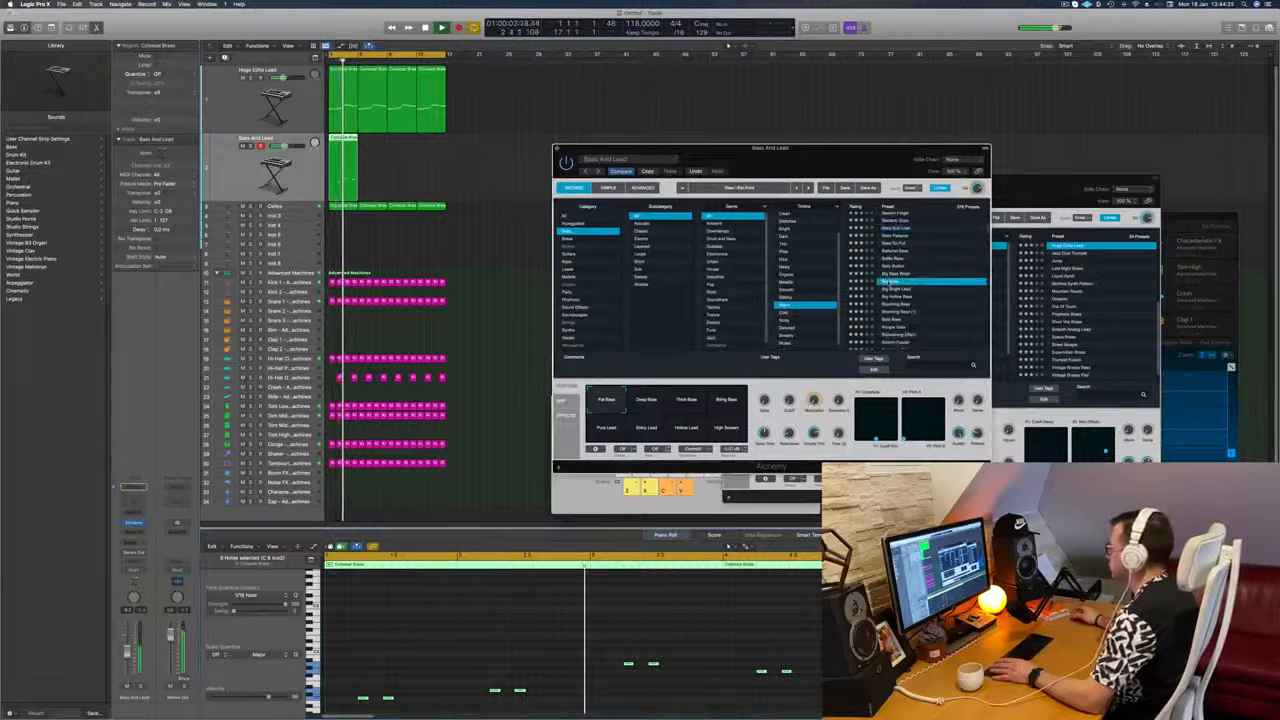
{"action": "scroll", "coordinate": [912, 302], "scroll_direction": "down", "scroll_amount": 3}
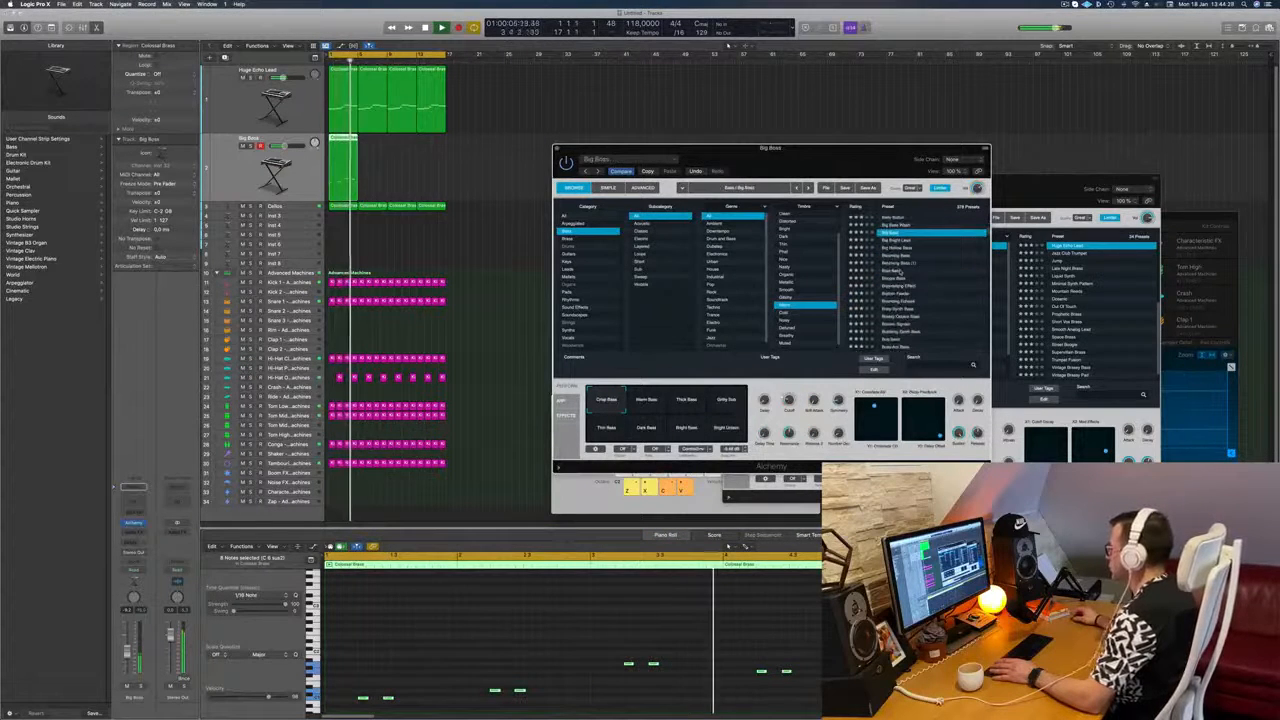
{"action": "left_click", "coordinate": [896, 271]}
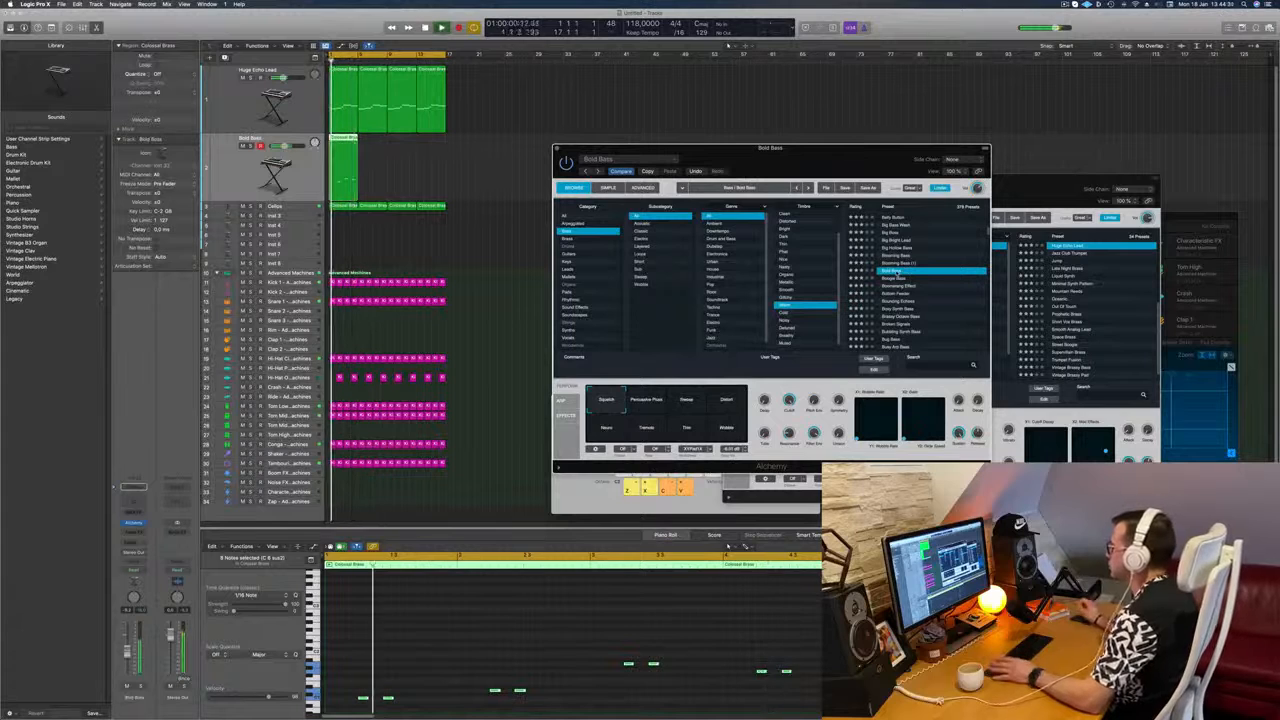
Step: Audition the Brassy Octave Bass and Bug Bass presets further down the bass list
{"action": "scroll", "coordinate": [915, 271], "scroll_direction": "down", "scroll_amount": 1}
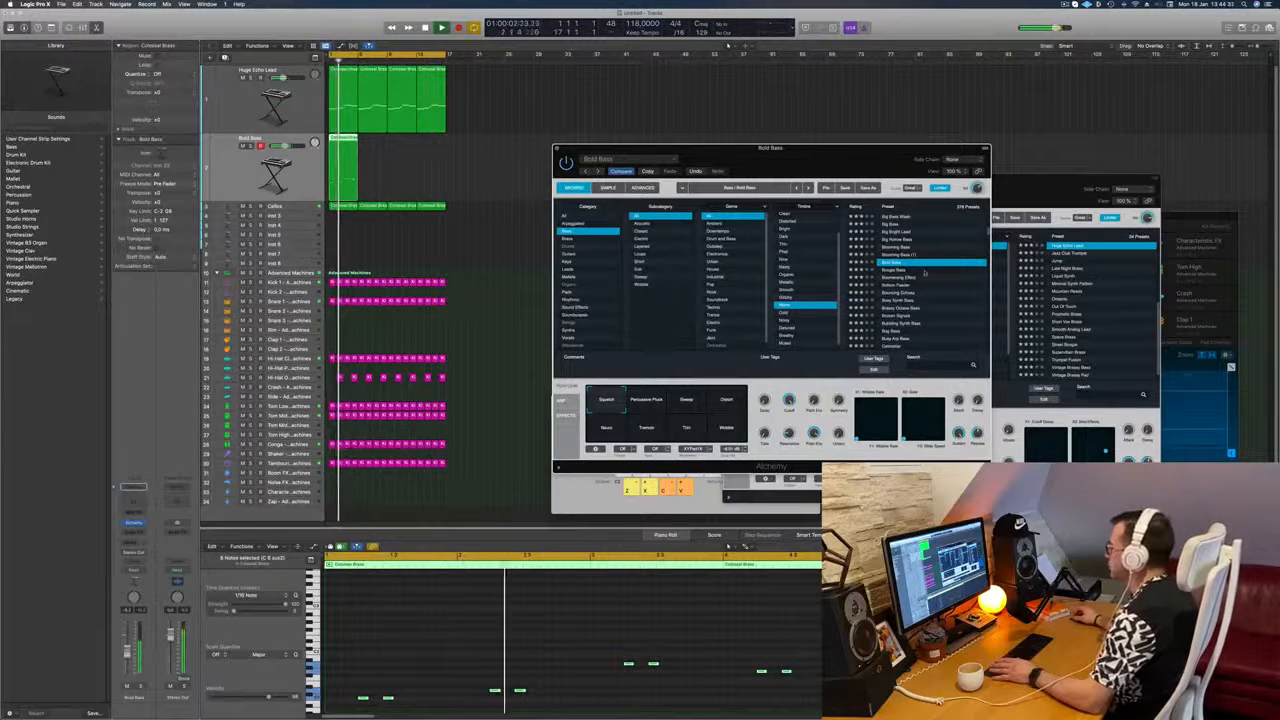
{"action": "scroll", "coordinate": [927, 276], "scroll_direction": "down", "scroll_amount": 2}
{"action": "left_click", "coordinate": [913, 291]}
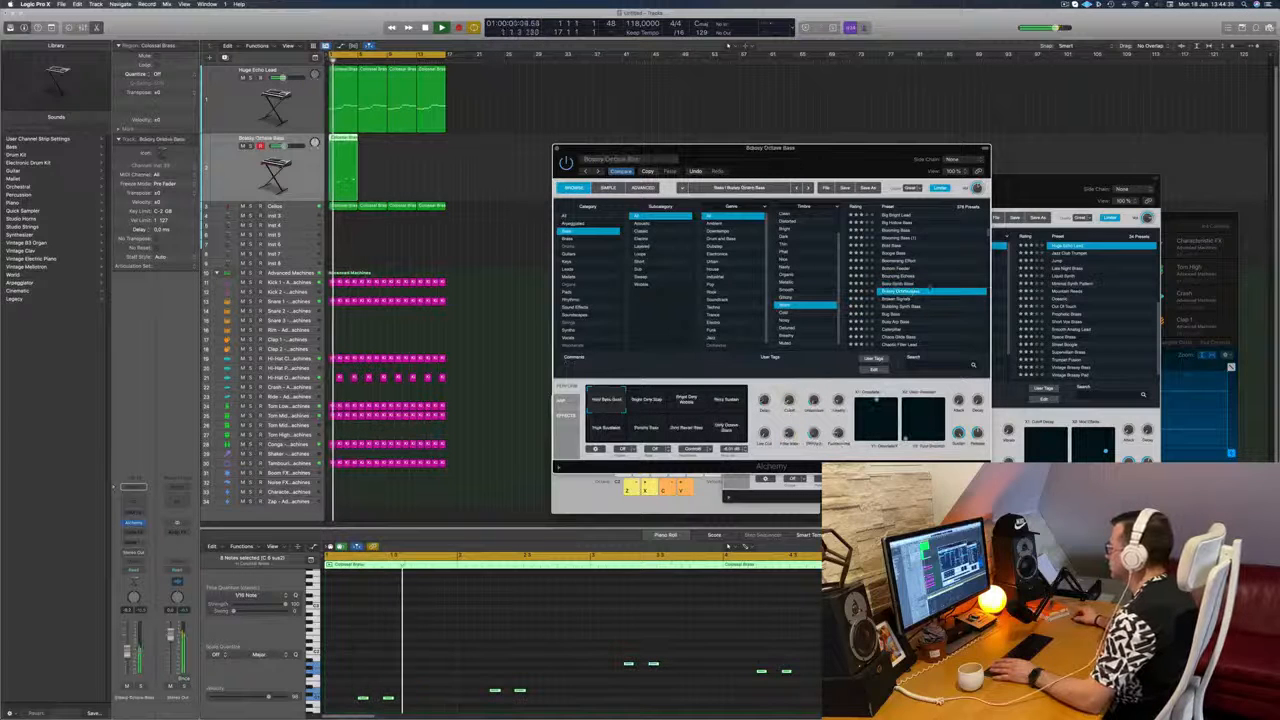
{"action": "scroll", "coordinate": [913, 291], "scroll_direction": "down", "scroll_amount": 3}
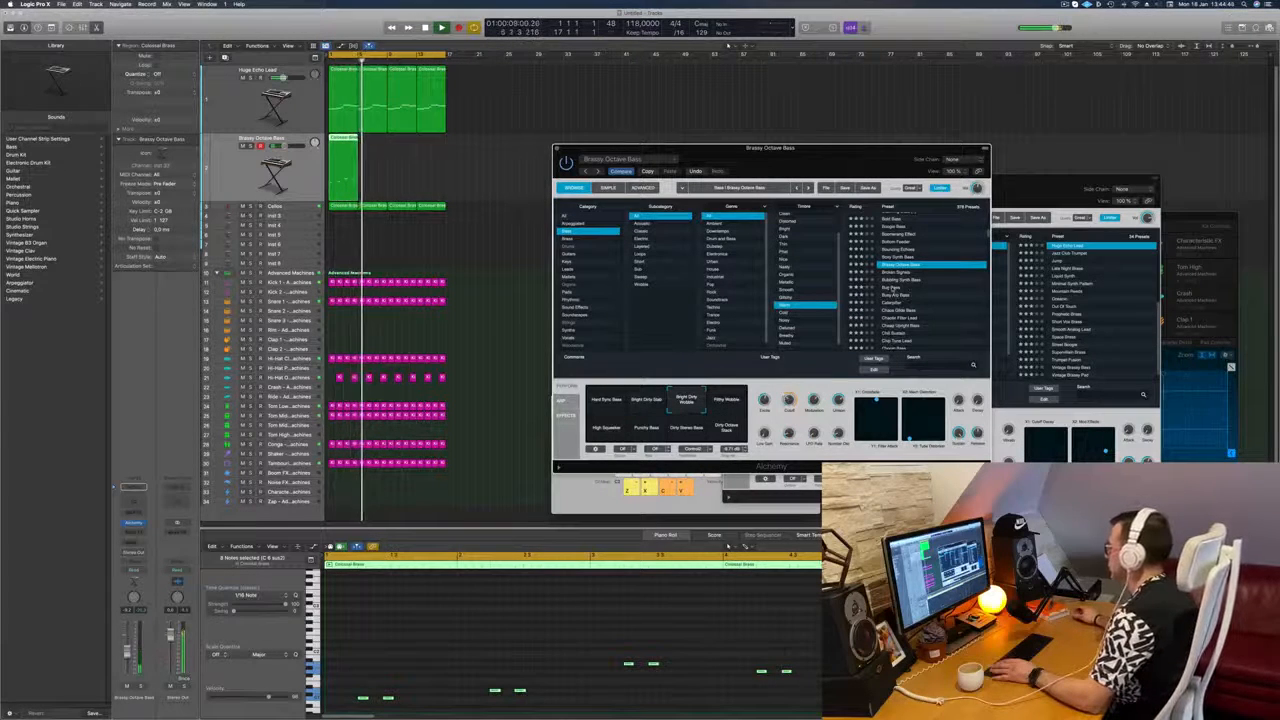
{"action": "left_click", "coordinate": [891, 288]}
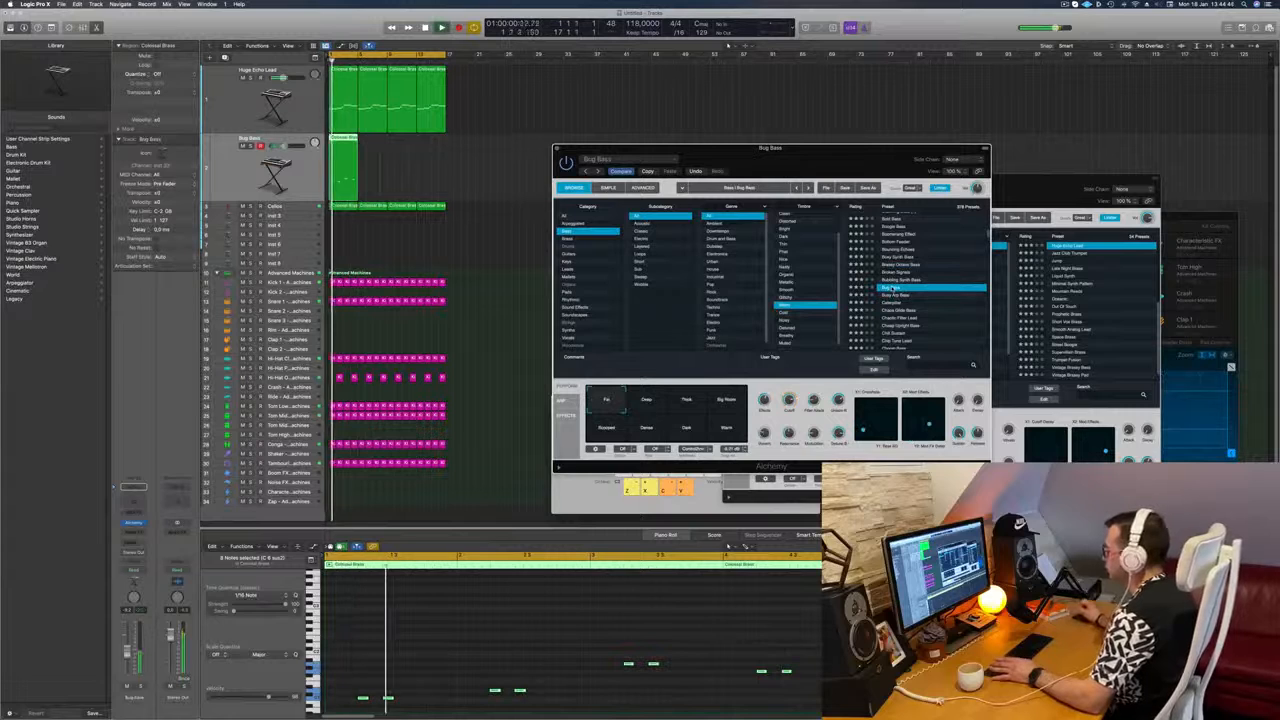
Step: Audition the Classic Acid Patterns preset, then load Classic Funk Synth Bass on the bass track
{"action": "scroll", "coordinate": [929, 299], "scroll_direction": "down", "scroll_amount": 3}
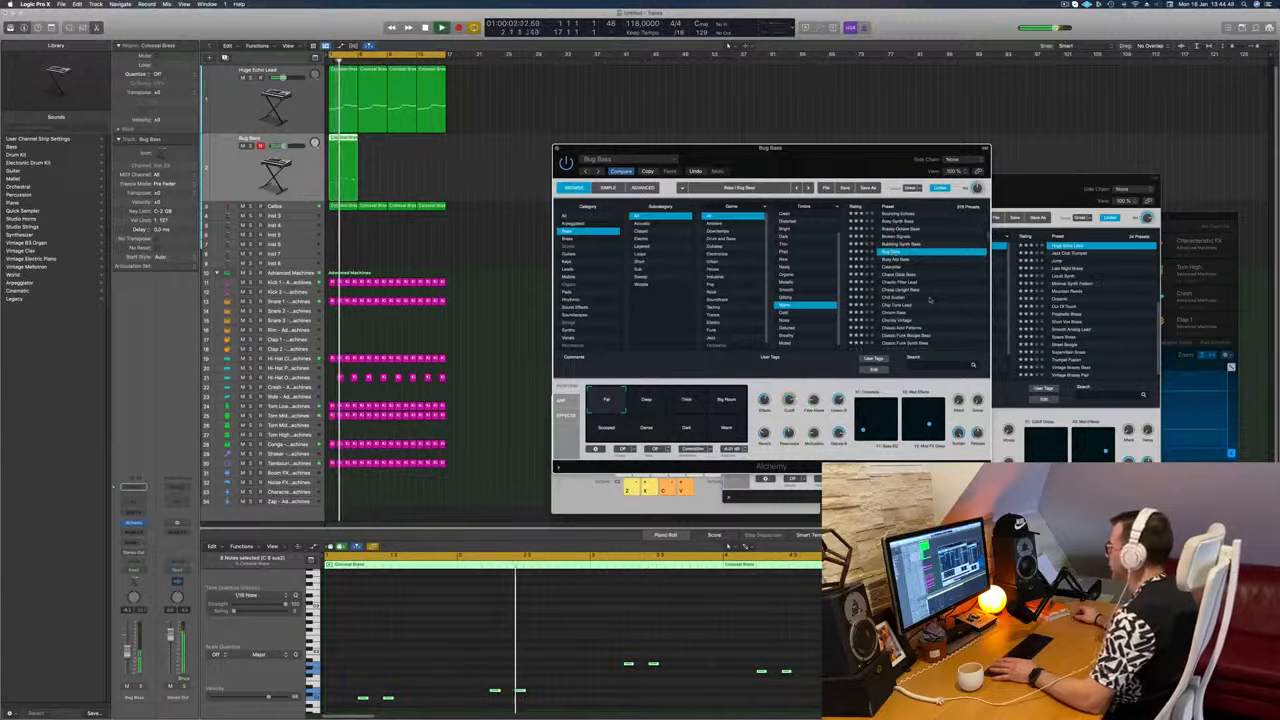
{"action": "scroll", "coordinate": [930, 300], "scroll_direction": "down", "scroll_amount": 2}
{"action": "left_click", "coordinate": [930, 302]}
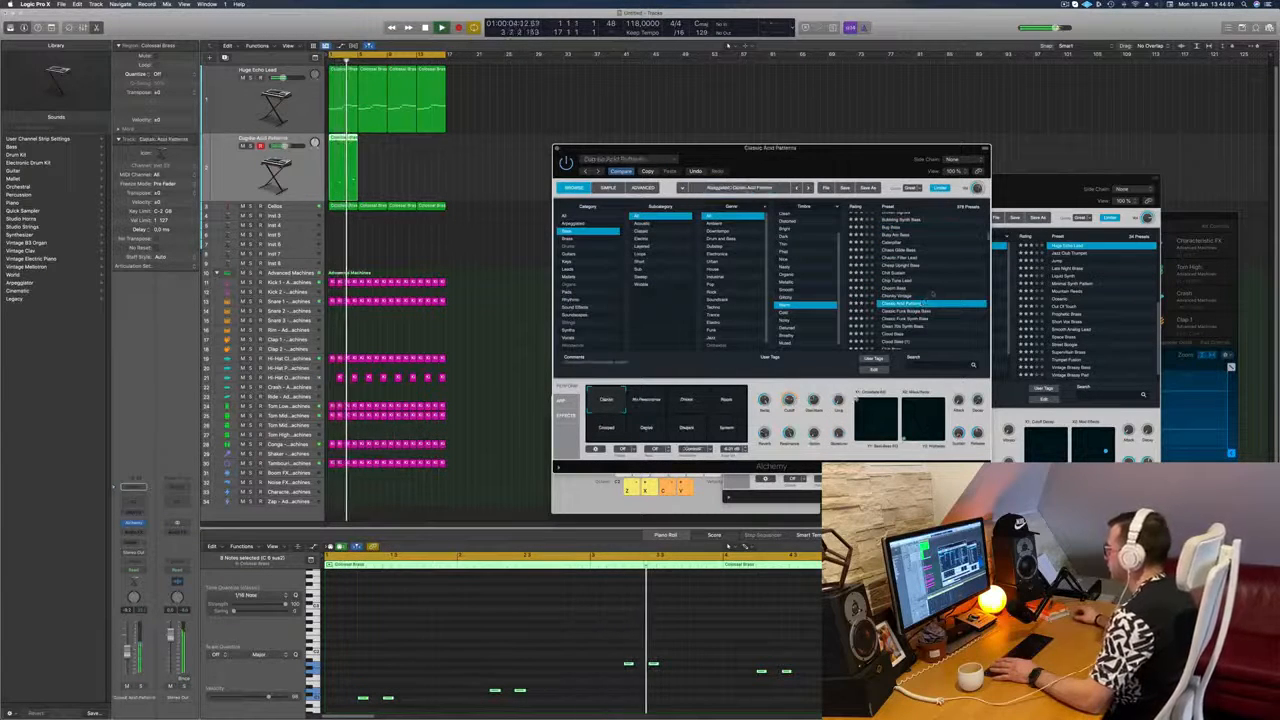
{"action": "scroll", "coordinate": [938, 286], "scroll_direction": "down", "scroll_amount": 2}
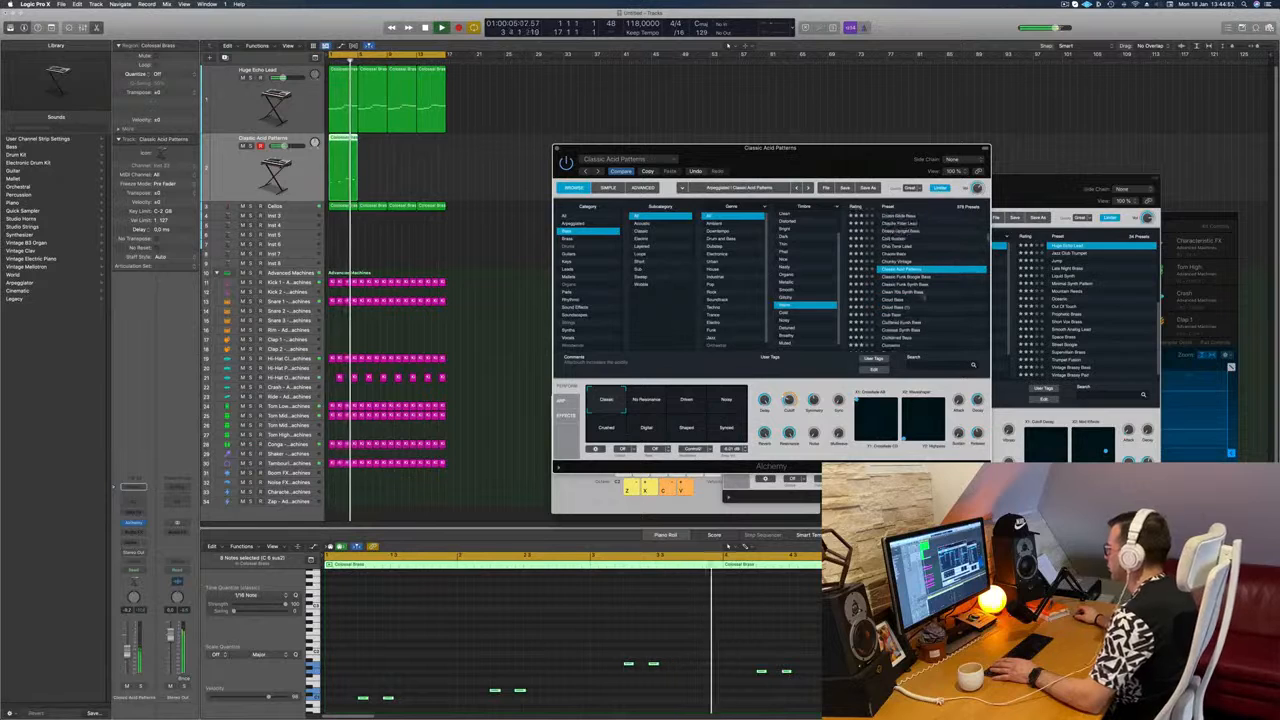
{"action": "left_click", "coordinate": [916, 286]}
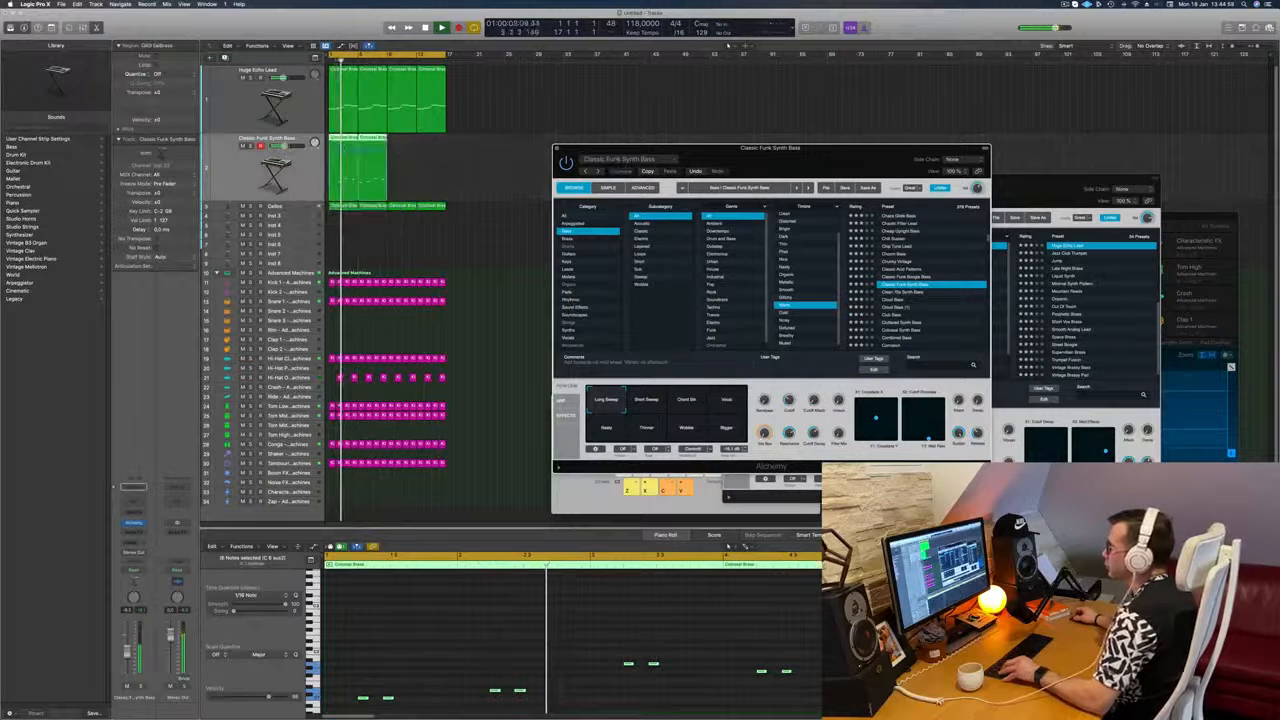
Step: Copy the bass regions along their track so the pattern fills the whole 16-bar loop
{"action": "left_click", "coordinate": [345, 141]}
{"action": "left_click_drag", "start_coordinate": [386, 198], "coordinate": [446, 202]}
Step: Filter the bass presets to the Simple timbre and audition 808 Bass, 808 Mutation Bass and 80s FM Bass Attack
{"action": "scroll", "coordinate": [795, 248], "scroll_direction": "up", "scroll_amount": 2}
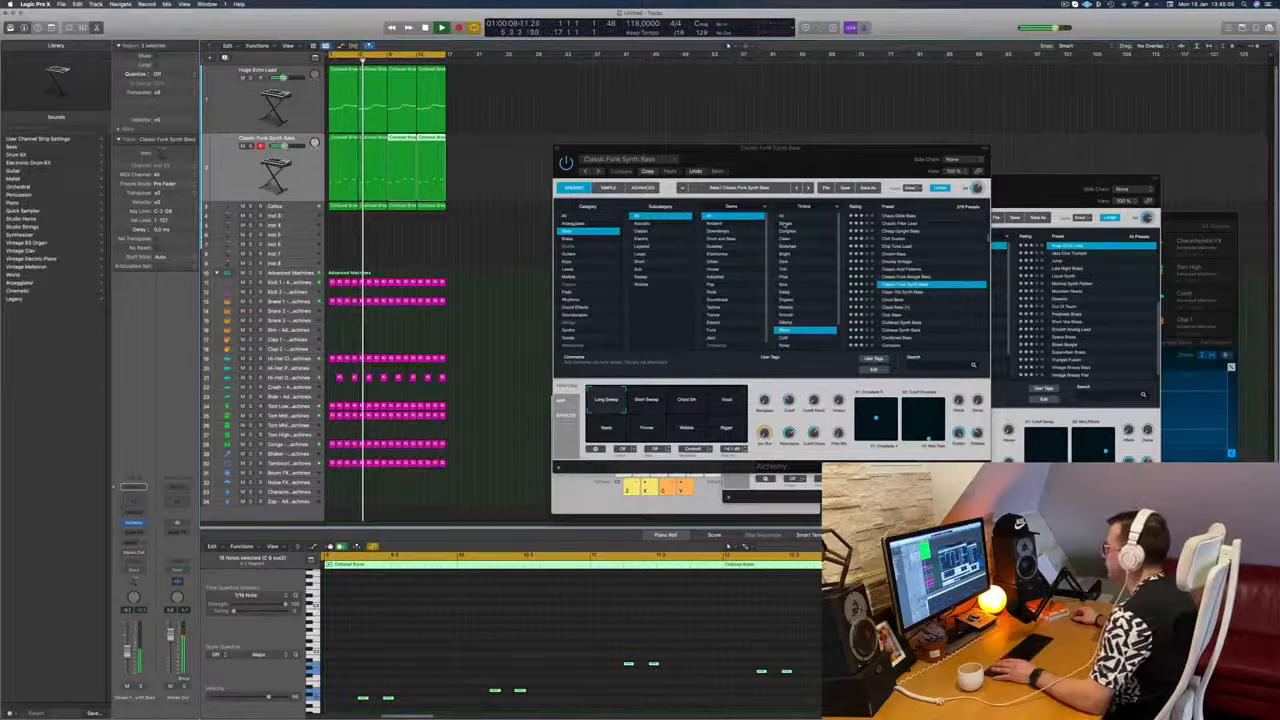
{"action": "left_click", "coordinate": [786, 224]}
{"action": "scroll", "coordinate": [911, 222], "scroll_direction": "up", "scroll_amount": 10}
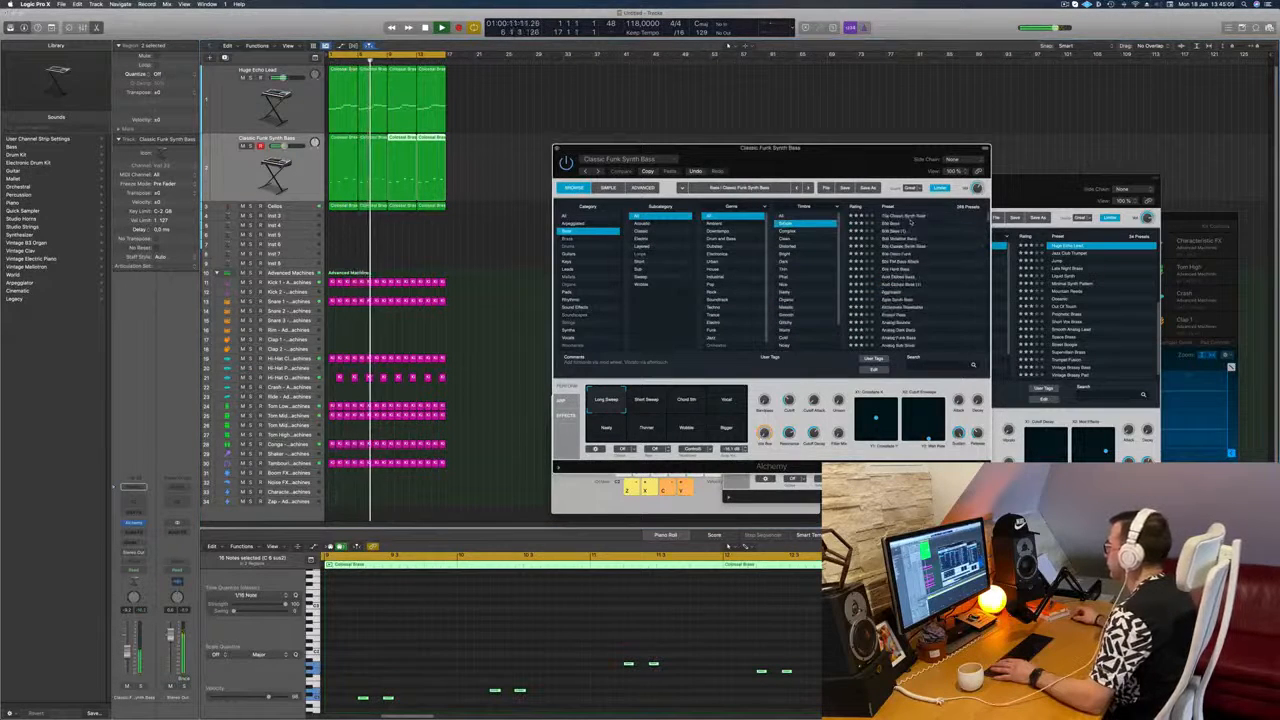
{"action": "left_click", "coordinate": [903, 231]}
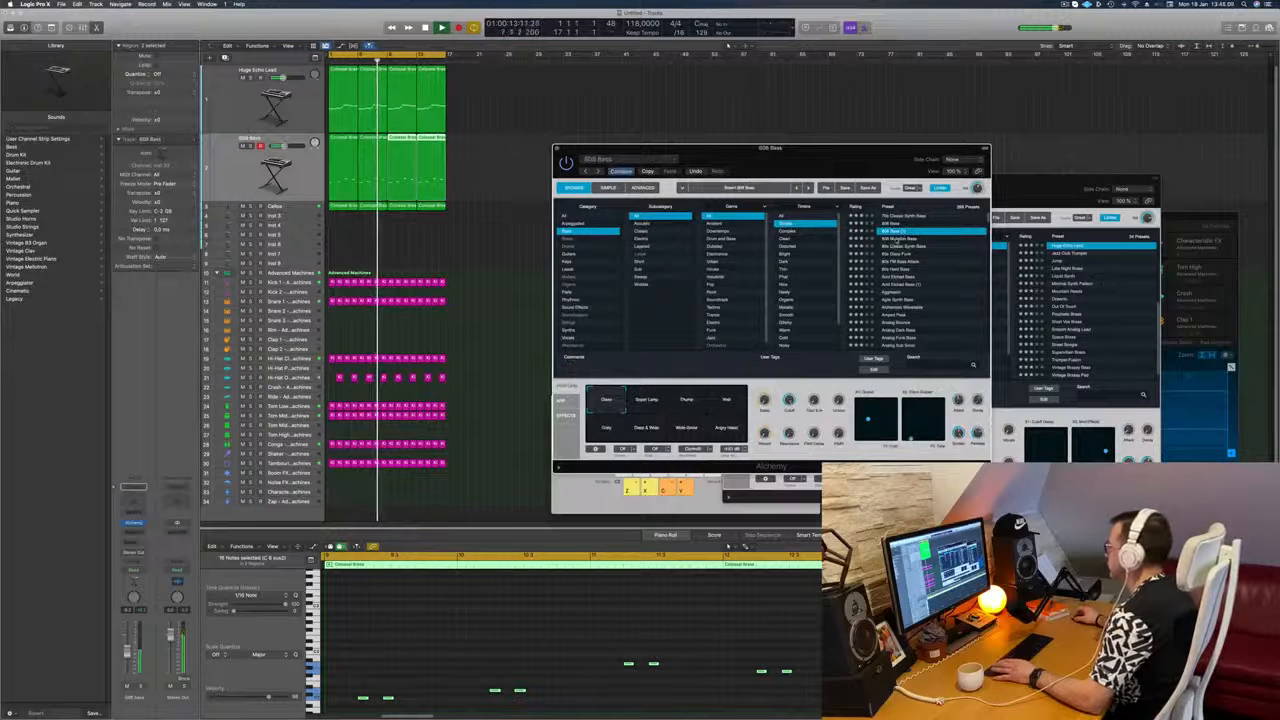
{"action": "left_click", "coordinate": [897, 239]}
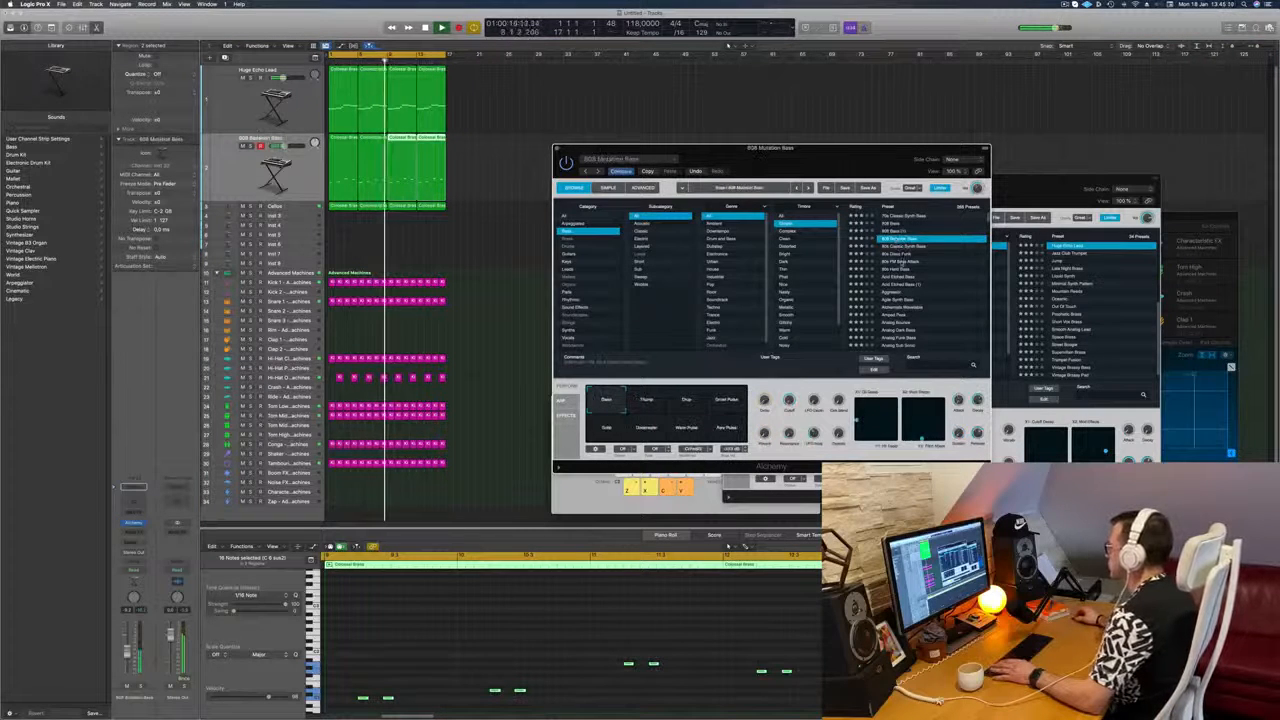
{"action": "left_click", "coordinate": [900, 261]}
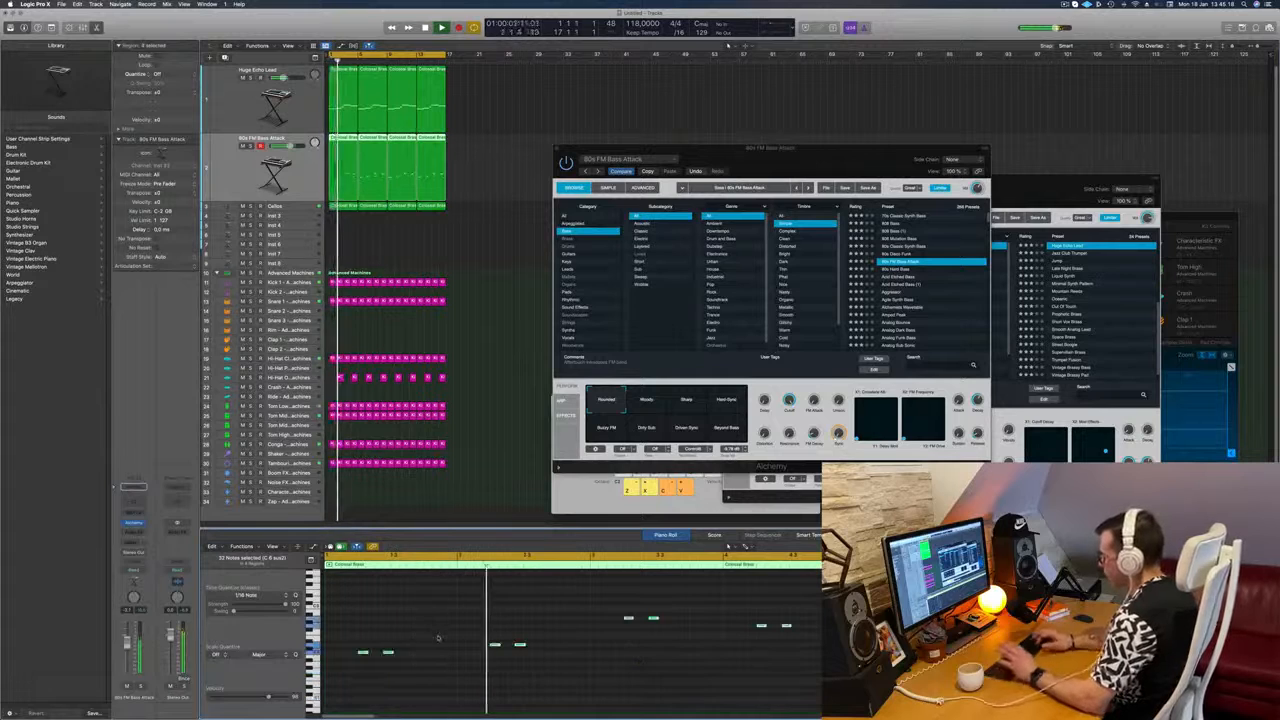
Step: Transpose all notes in the four bass regions down one octave and replay the loop
{"action": "key", "text": "space"}
{"action": "key", "text": "alt+shift+Down"}
{"action": "key", "text": "space"}
{"action": "key", "text": "space"}
Step: Audition the presets following 80s FM Bass Attack, including Acid Etched Bass, then load Analog Bounce
{"action": "key", "text": "Down"}
{"action": "key", "text": "Down"}
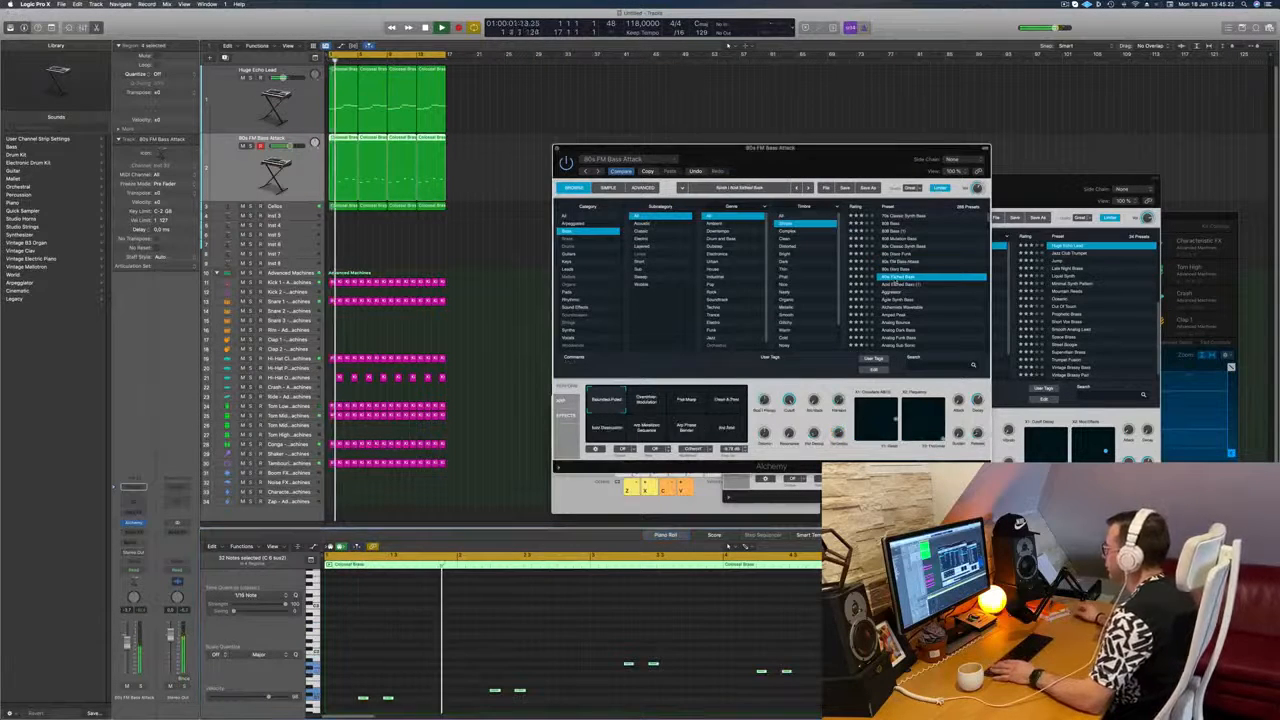
{"action": "key", "text": "Down"}
{"action": "key", "text": "Down"}
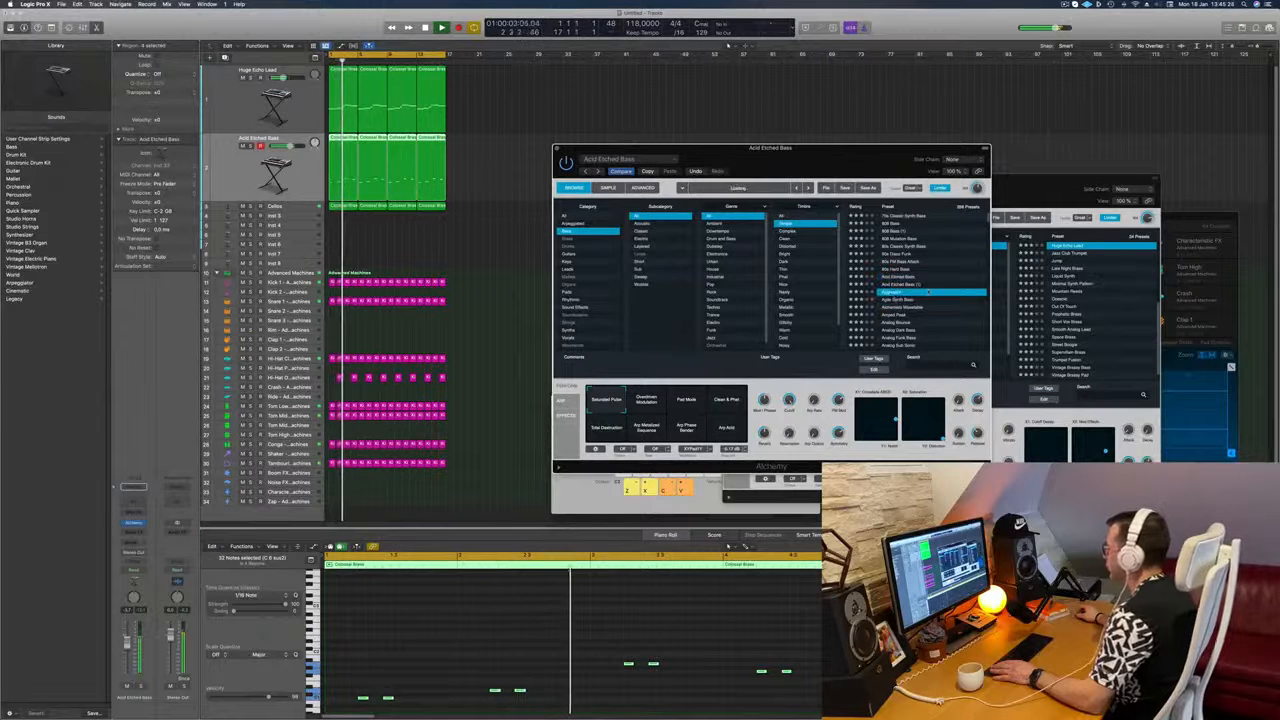
{"action": "scroll", "coordinate": [929, 292], "scroll_direction": "down", "scroll_amount": 2}
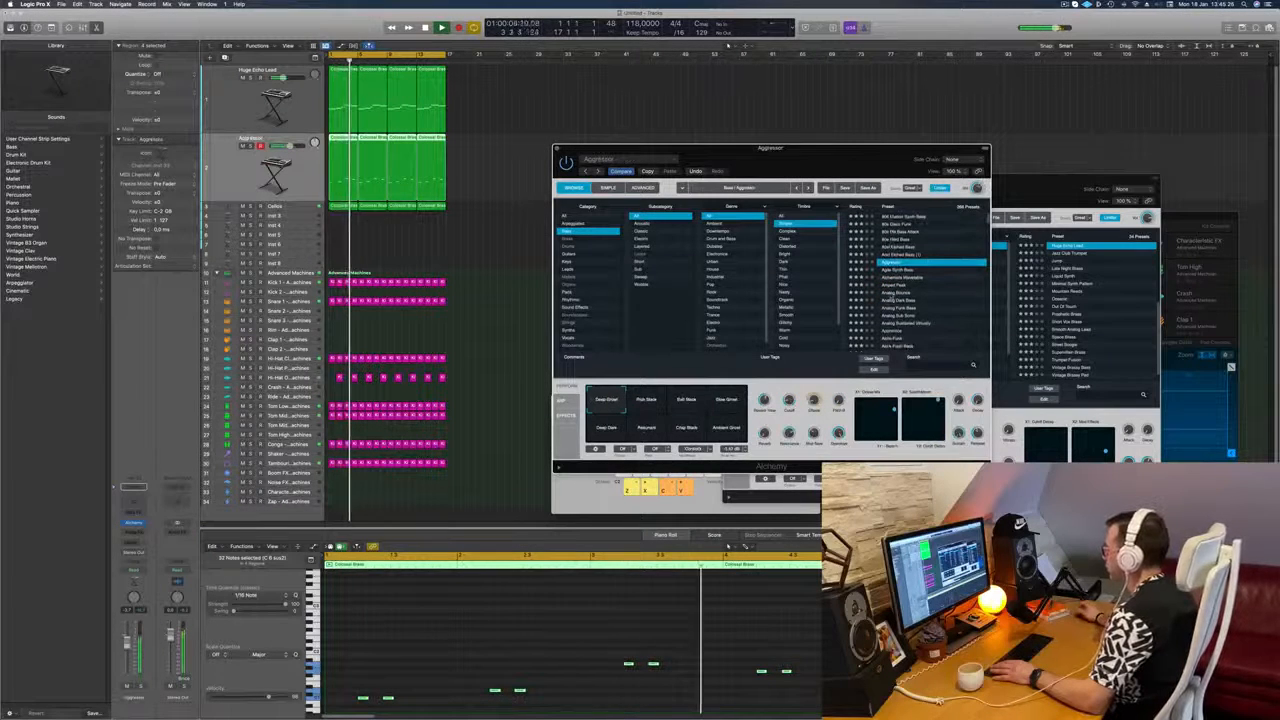
{"action": "left_click", "coordinate": [889, 296]}
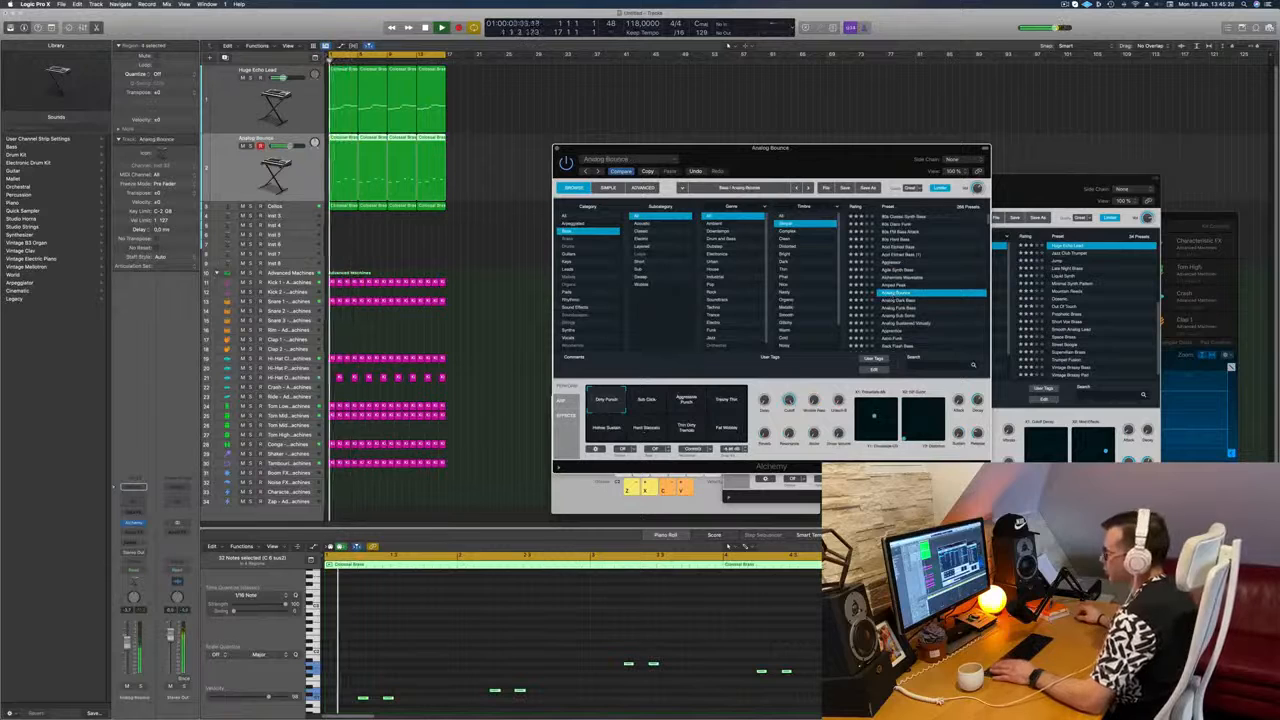
Step: Adjust the decay in the Analog Bounce bass's envelope while replaying the loop
{"action": "key", "text": "space"}
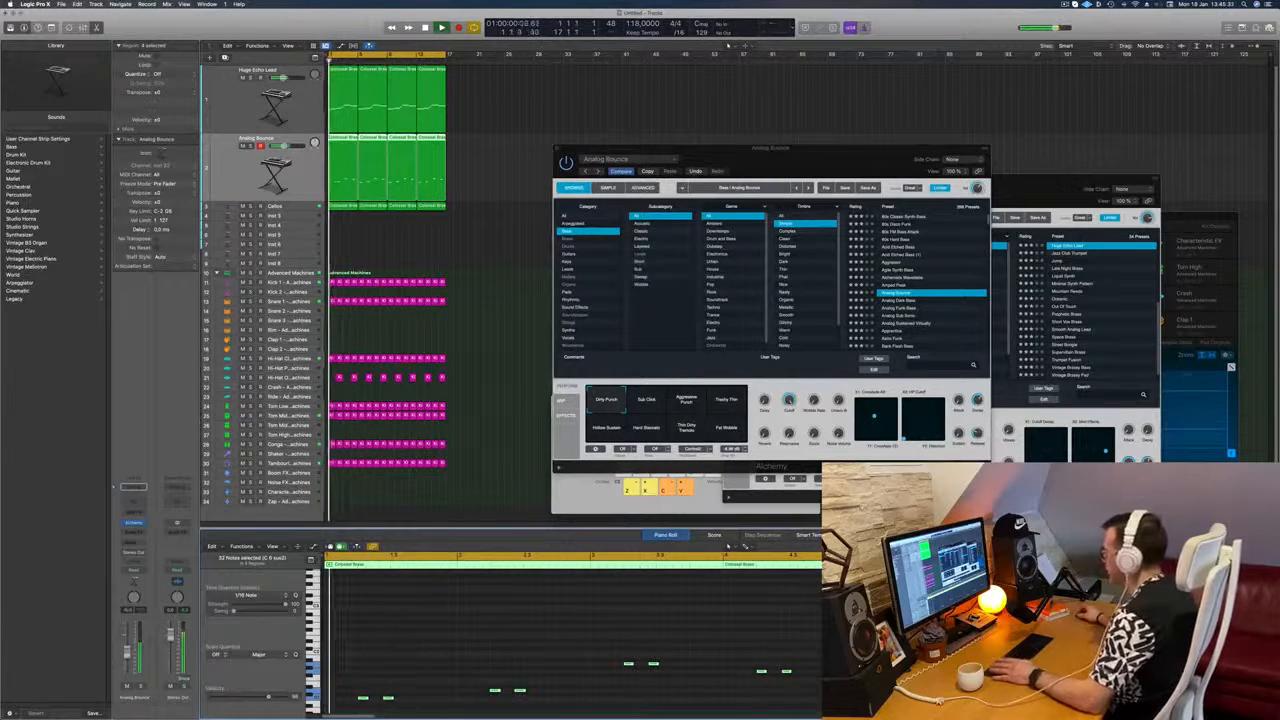
{"action": "key", "text": "space"}
{"action": "key", "text": "space"}
{"action": "left_click_drag", "start_coordinate": [978, 400], "coordinate": [978, 428]}
{"action": "key", "text": "space"}
{"action": "key", "text": "space"}
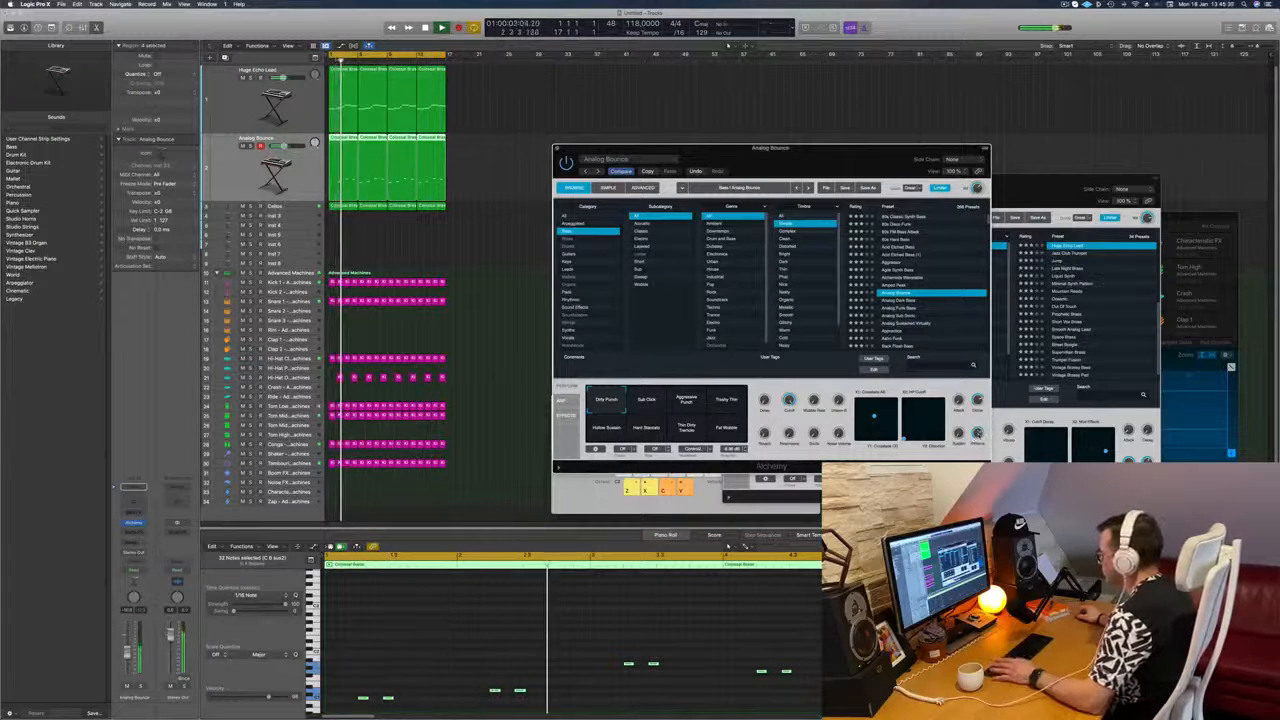
{"action": "key", "text": "space"}
{"action": "key", "text": "space"}
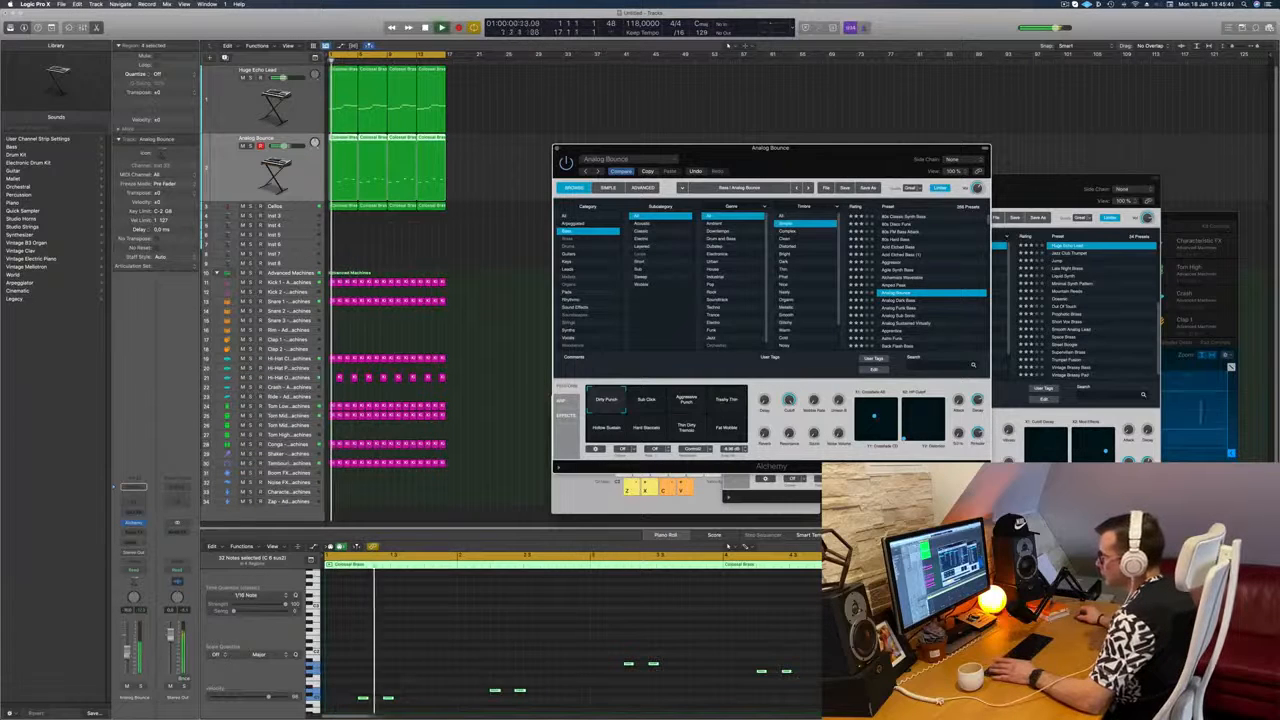
{"action": "left_click", "coordinate": [730, 546]}
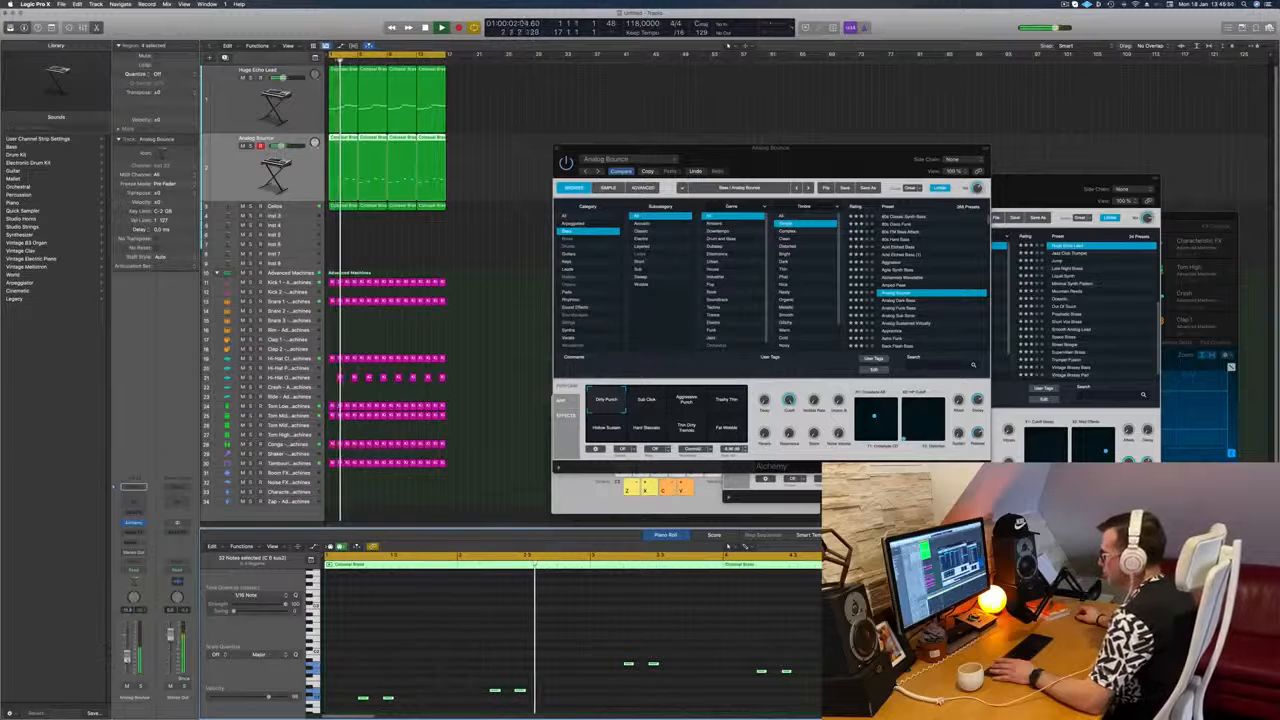
Step: Close the Alchemy windows of the Analog Bounce bass and the Huge Echo Lead
{"action": "left_click_drag", "start_coordinate": [654, 157], "coordinate": [530, 285]}
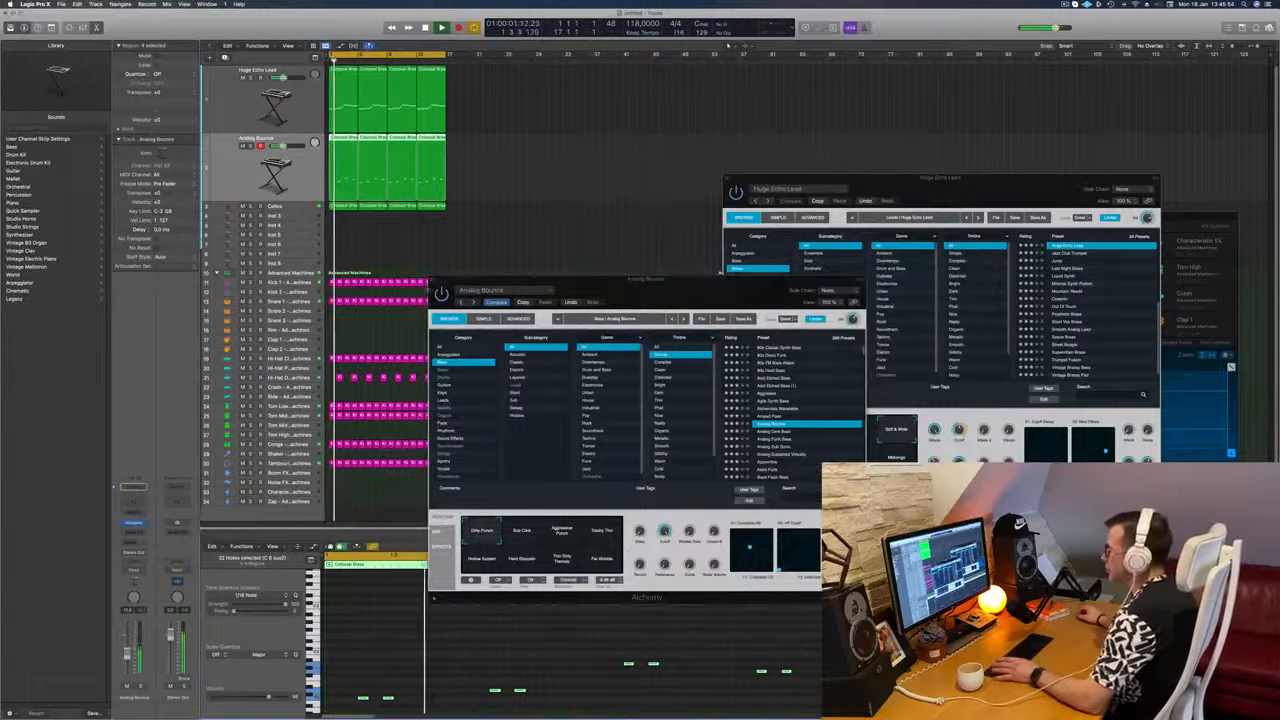
{"action": "left_click", "coordinate": [433, 281]}
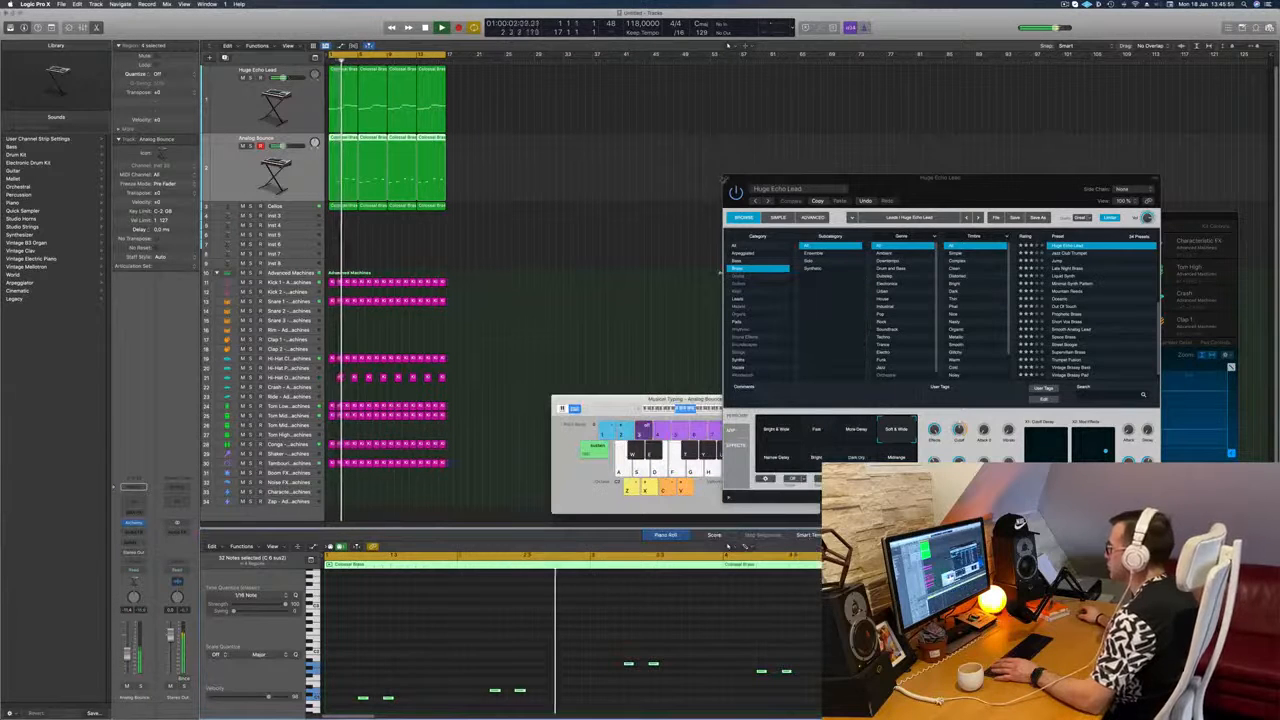
{"action": "left_click", "coordinate": [727, 178]}
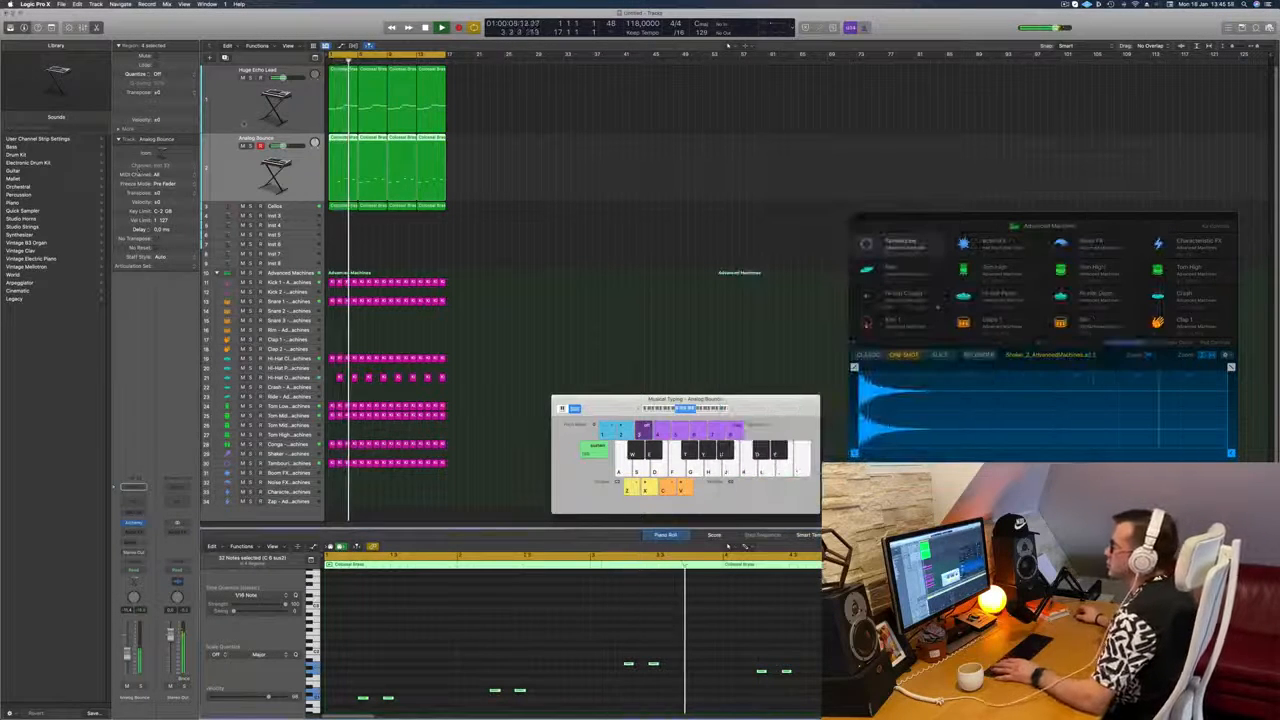
Step: Duplicate the Cellos track and copy its four regions onto the new track
{"action": "left_click", "coordinate": [250, 88]}
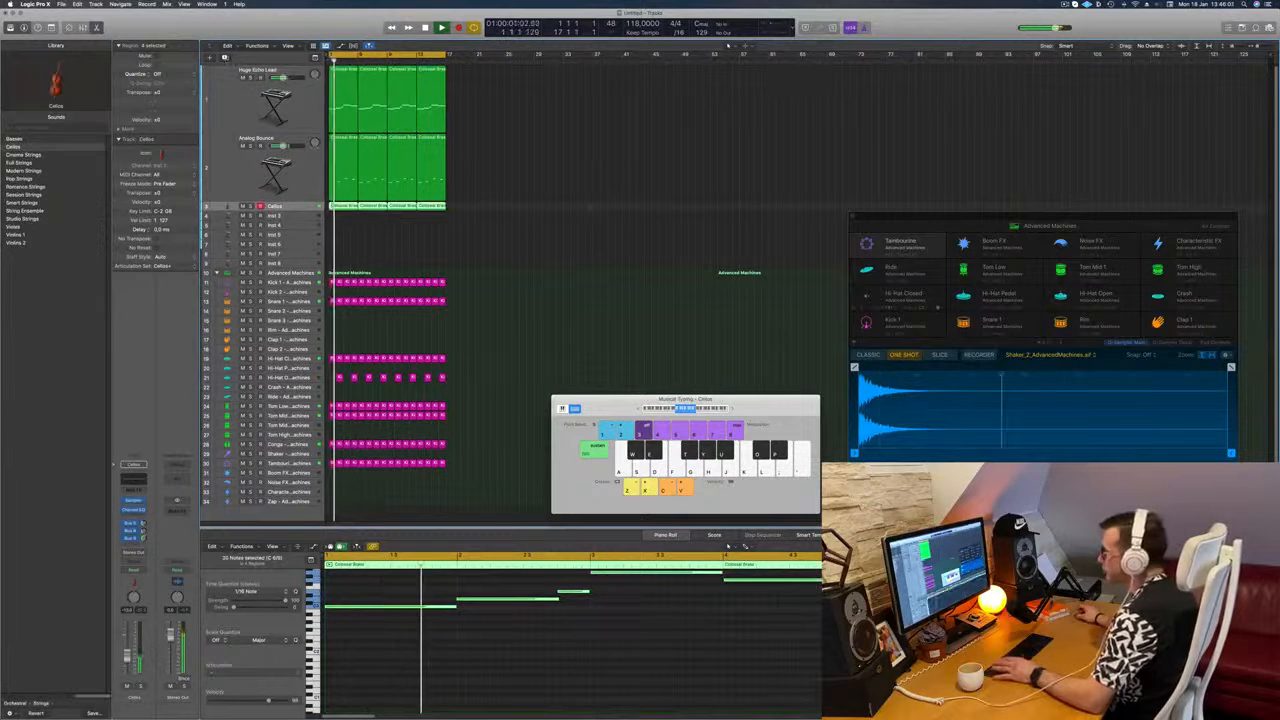
{"action": "key", "text": "super+d"}
{"action": "left_click_drag", "start_coordinate": [471, 209], "coordinate": [340, 218]}
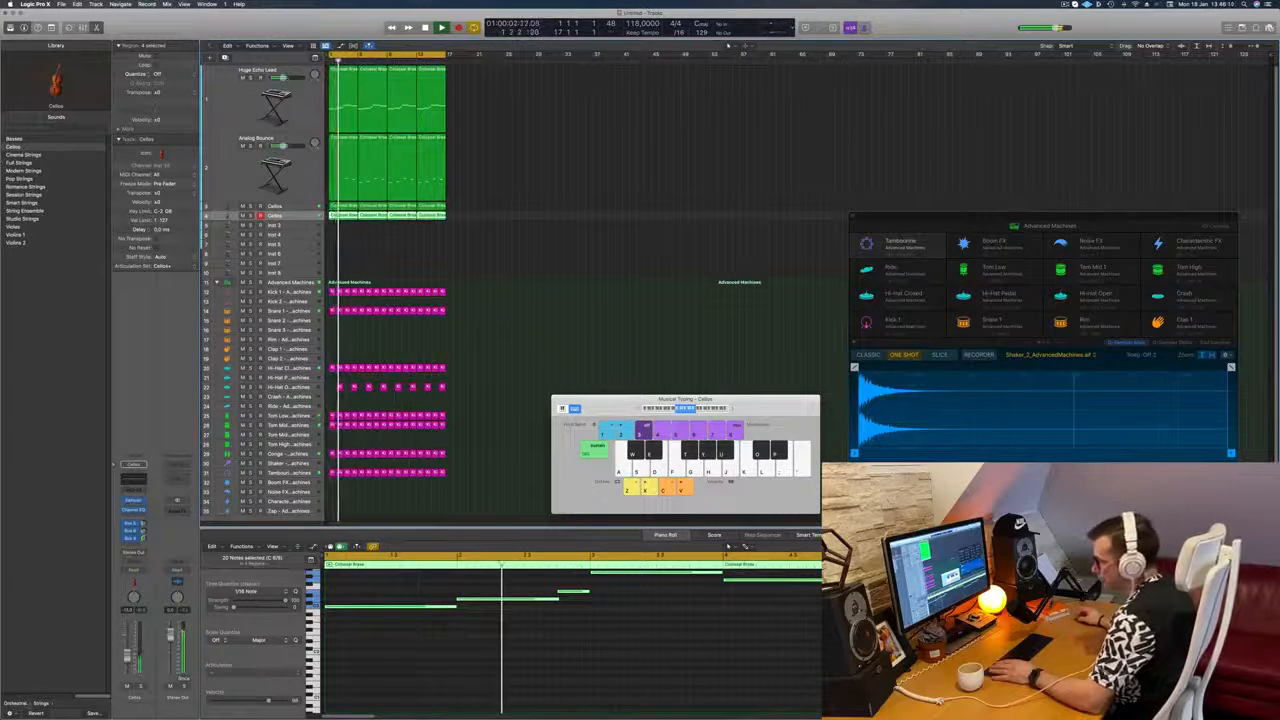
Step: Load the French Horn Solo patch from the orchestral brass sounds on the duplicated cello track
{"action": "left_click", "coordinate": [18, 704]}
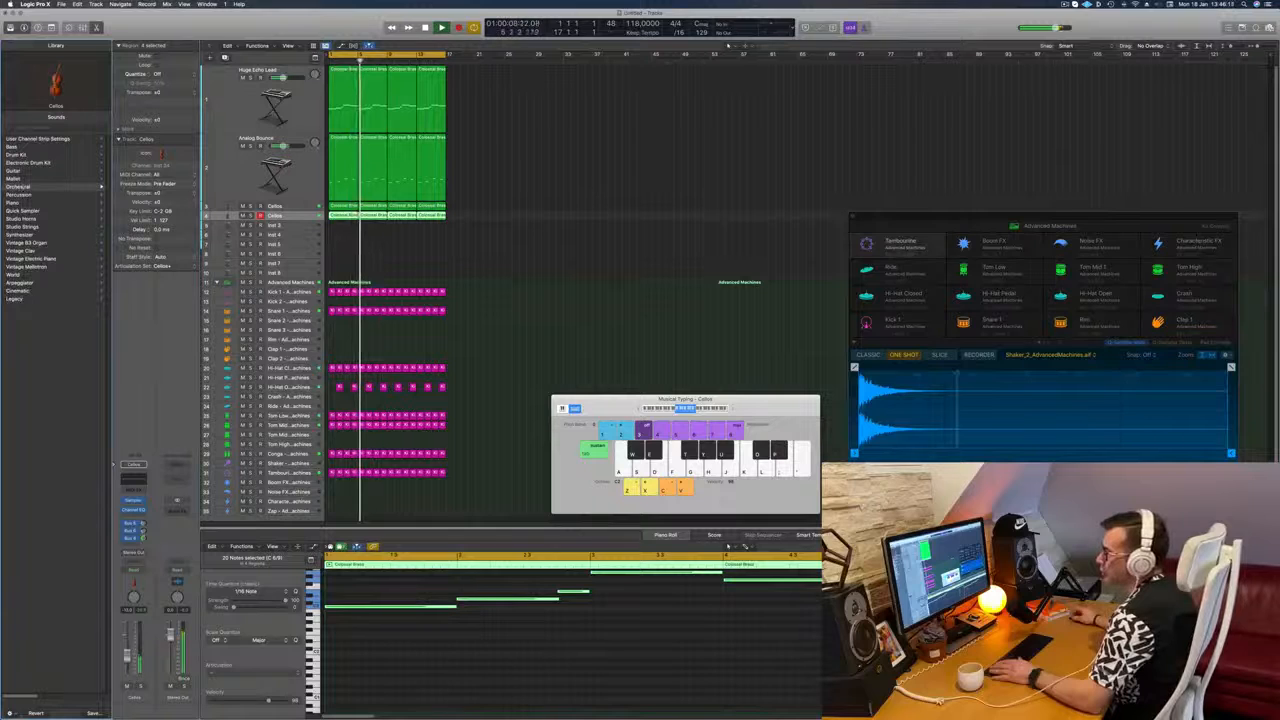
{"action": "left_click", "coordinate": [18, 187]}
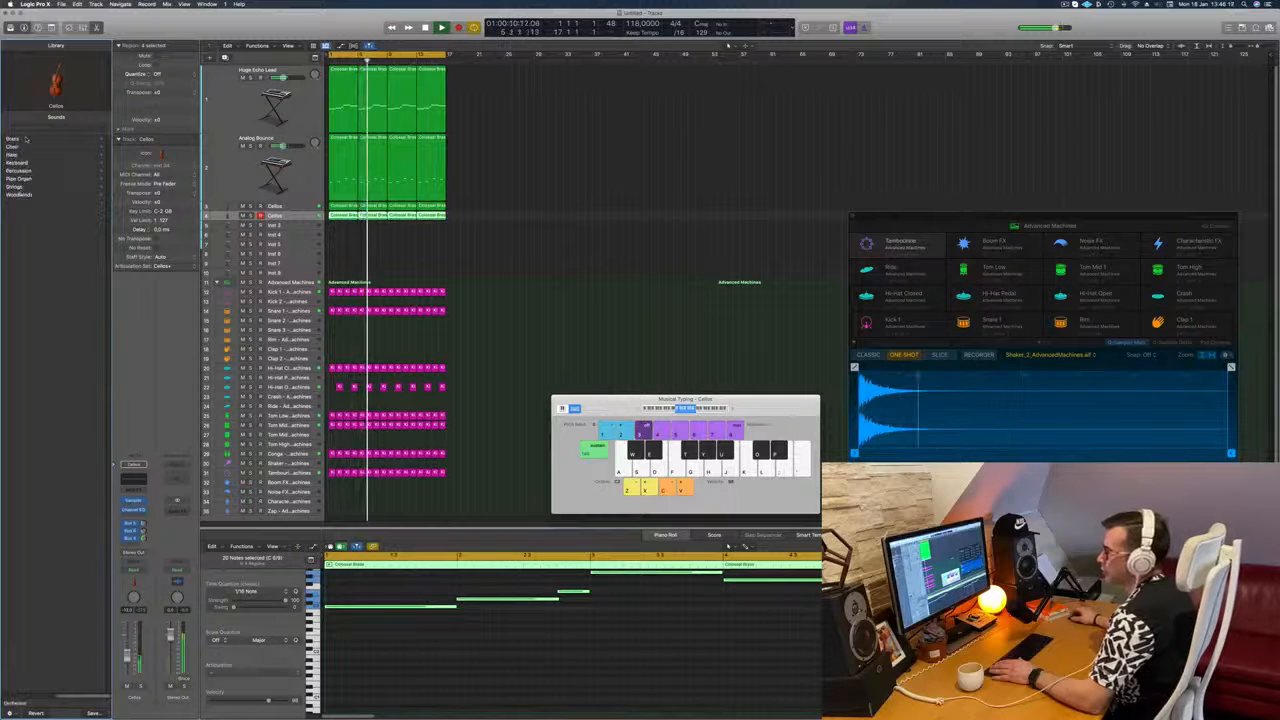
{"action": "left_click", "coordinate": [26, 139]}
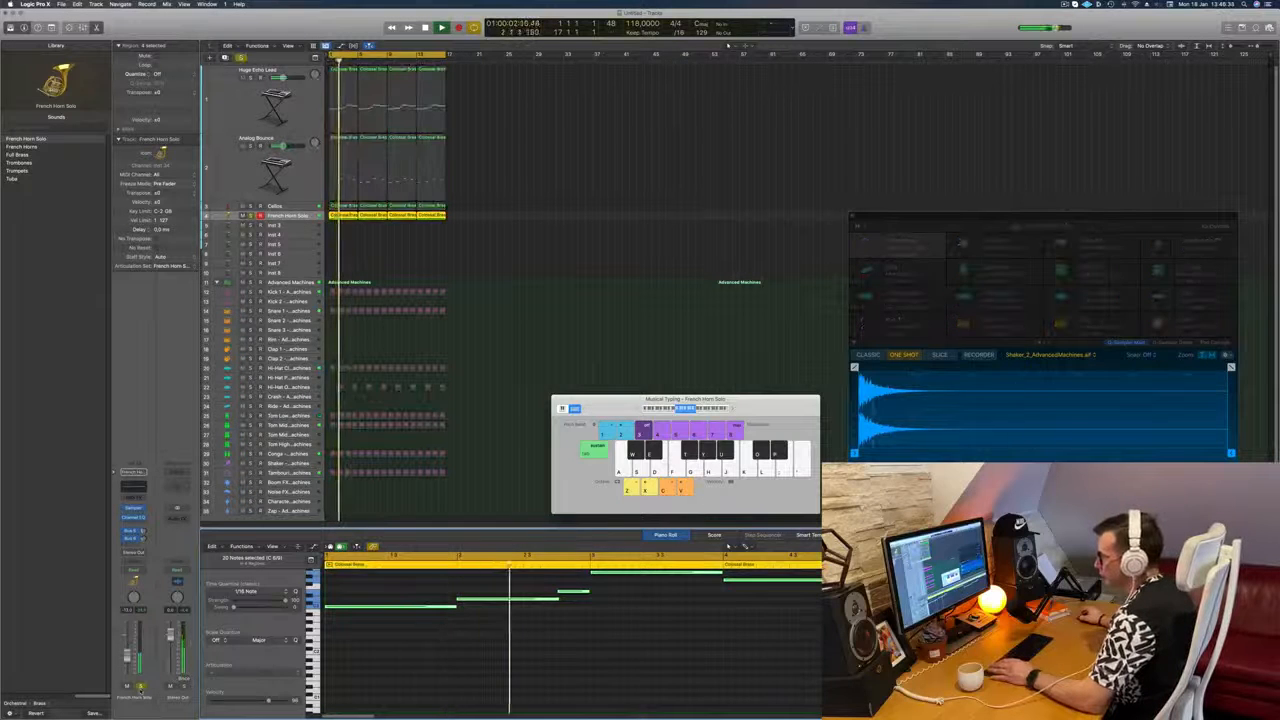
Step: Add another bus send to the French Horn Solo channel and deselect its regions
{"action": "left_click", "coordinate": [131, 548]}
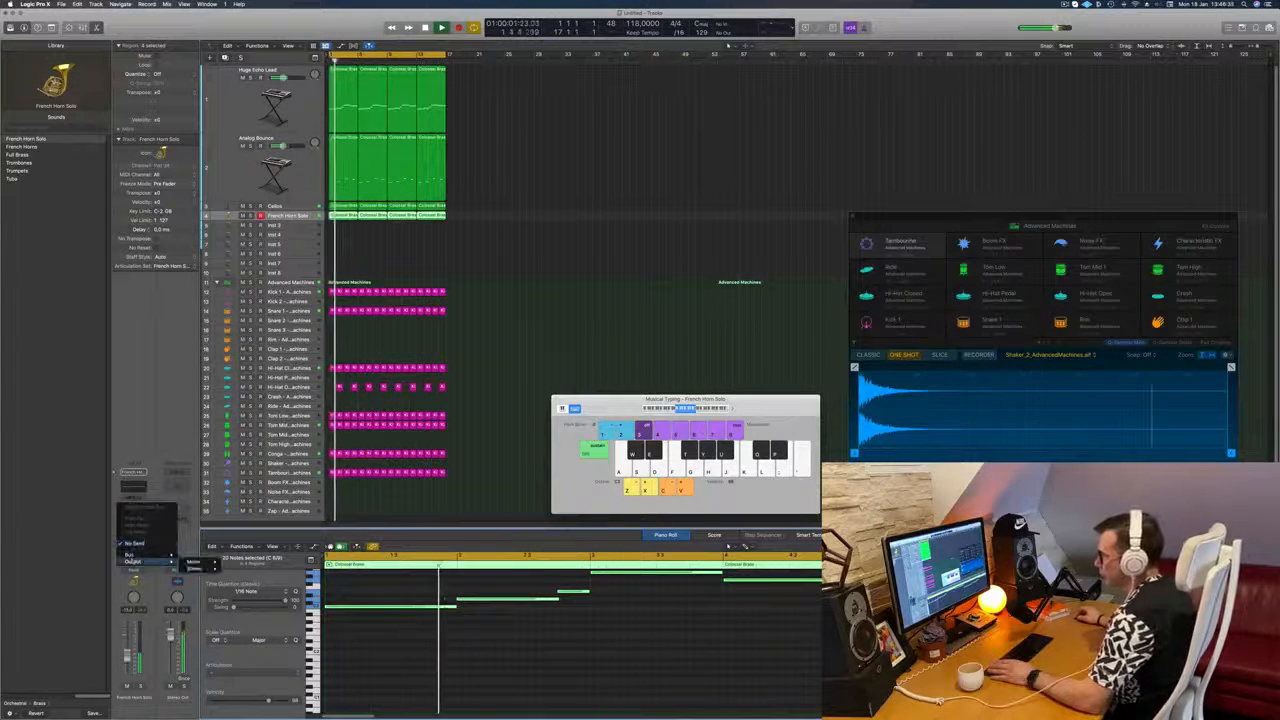
{"action": "mouse_move", "coordinate": [150, 553]}
{"action": "left_click", "coordinate": [195, 489]}
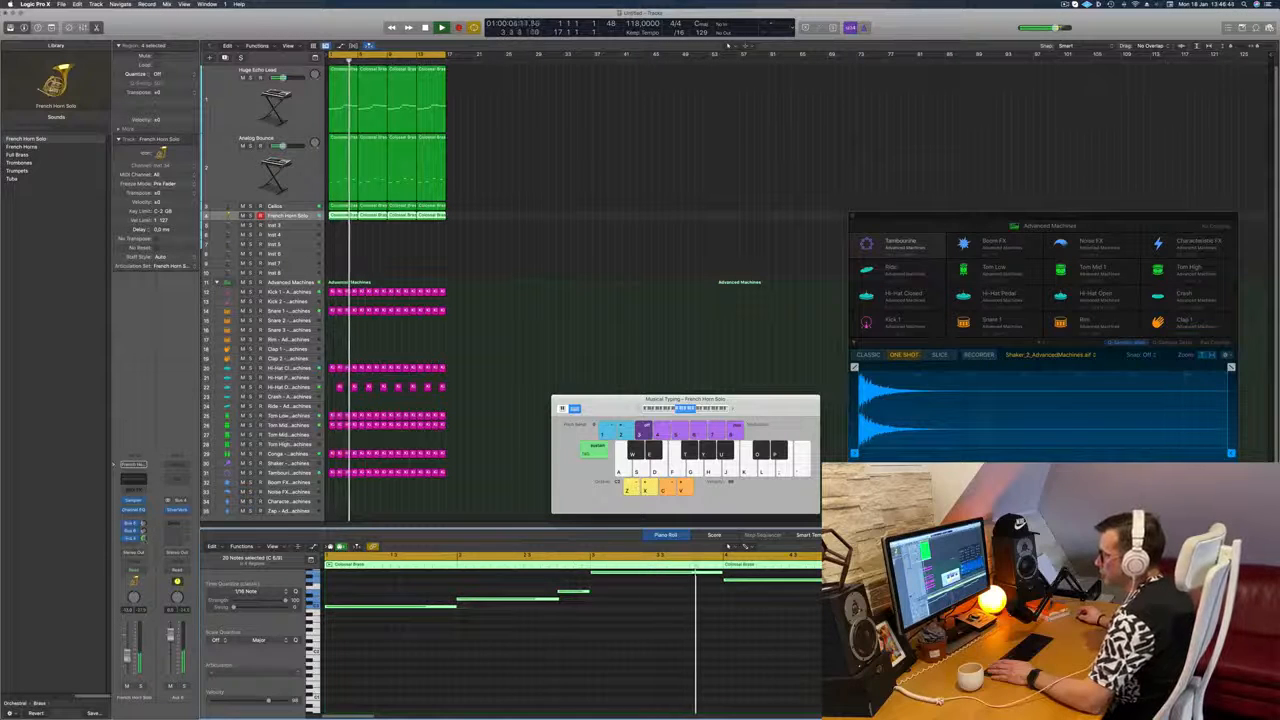
{"action": "left_click", "coordinate": [649, 255]}
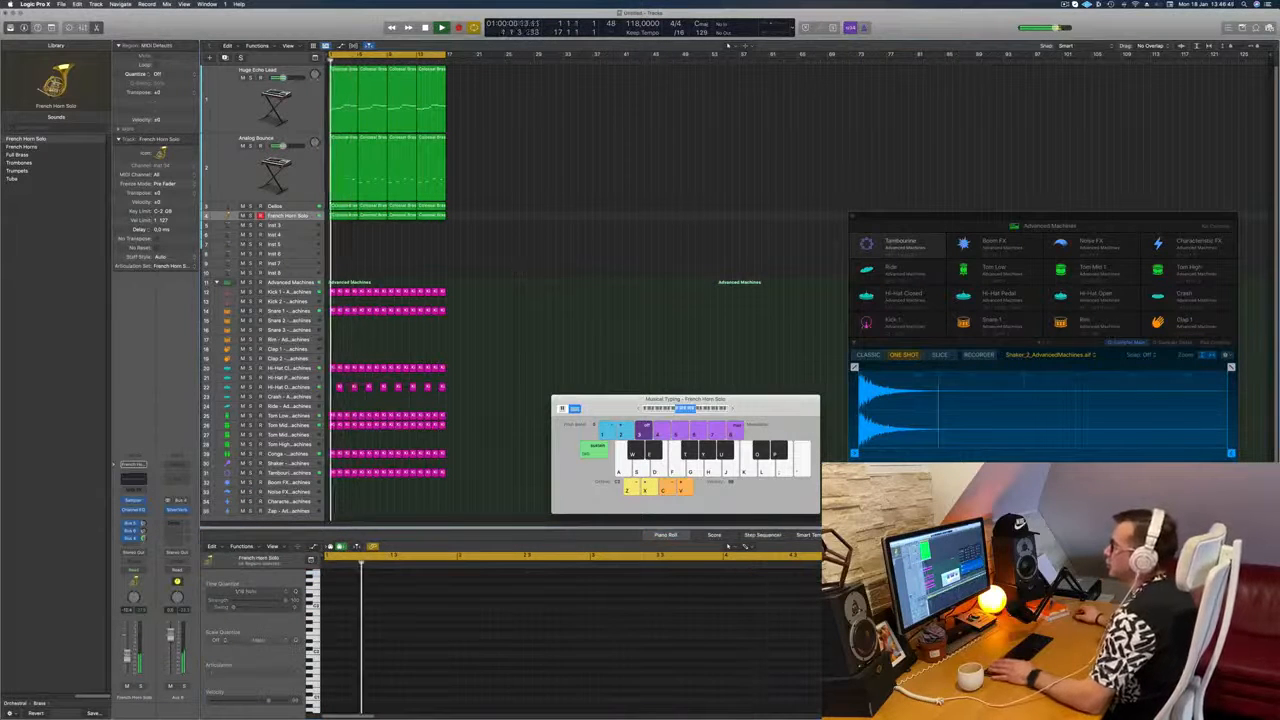
Step: Check the lead, bass and French horn tracks, then select the empty Inst 3 track
{"action": "left_click", "coordinate": [240, 106]}
{"action": "left_click", "coordinate": [240, 172]}
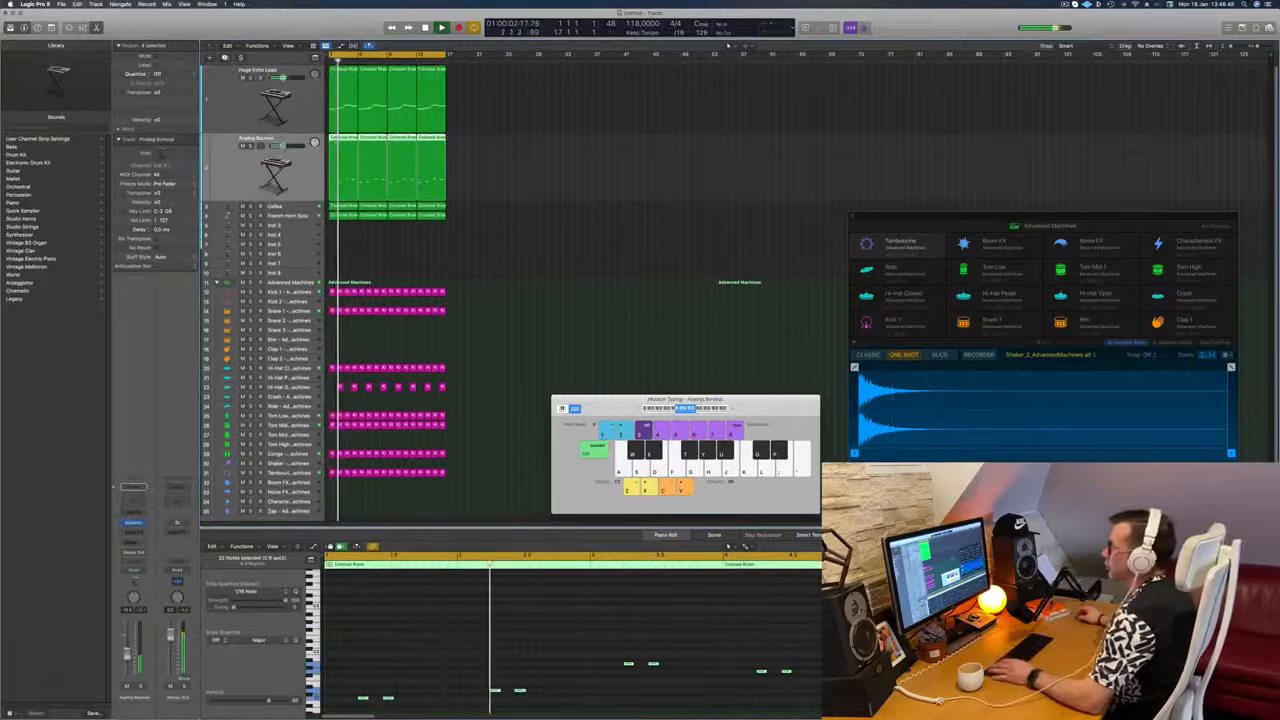
{"action": "left_click", "coordinate": [290, 216]}
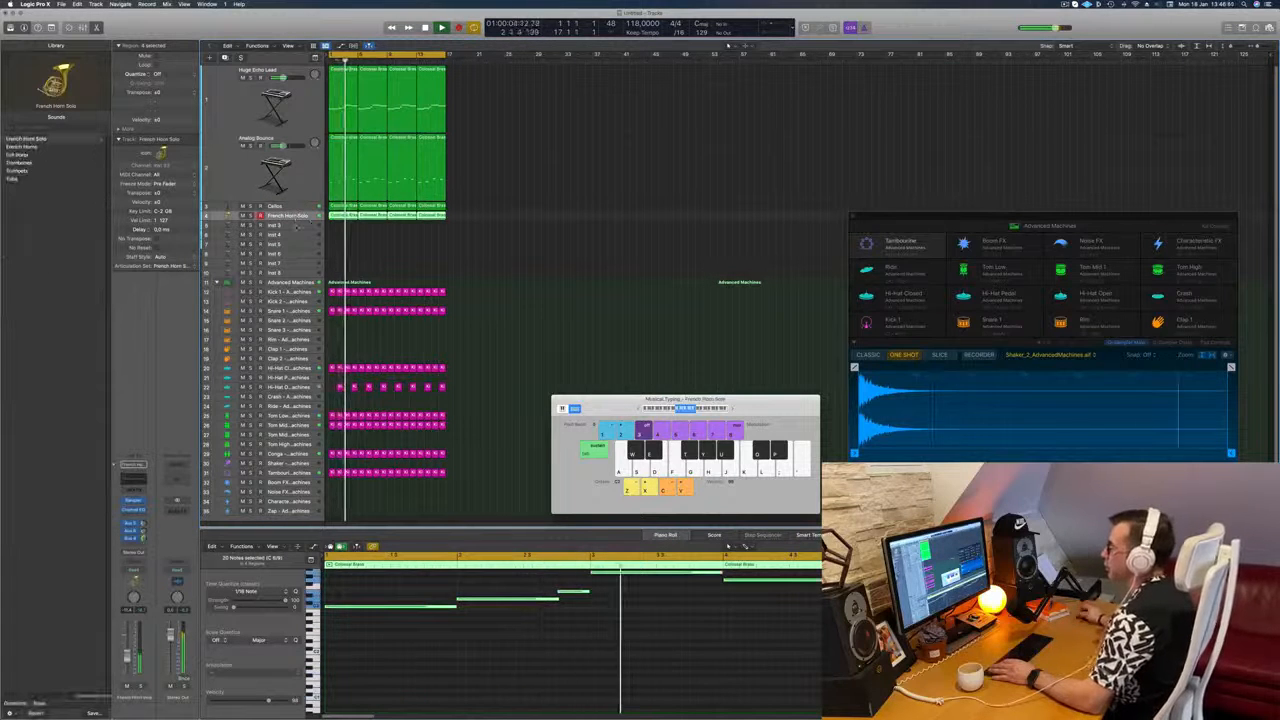
{"action": "left_click", "coordinate": [296, 227]}
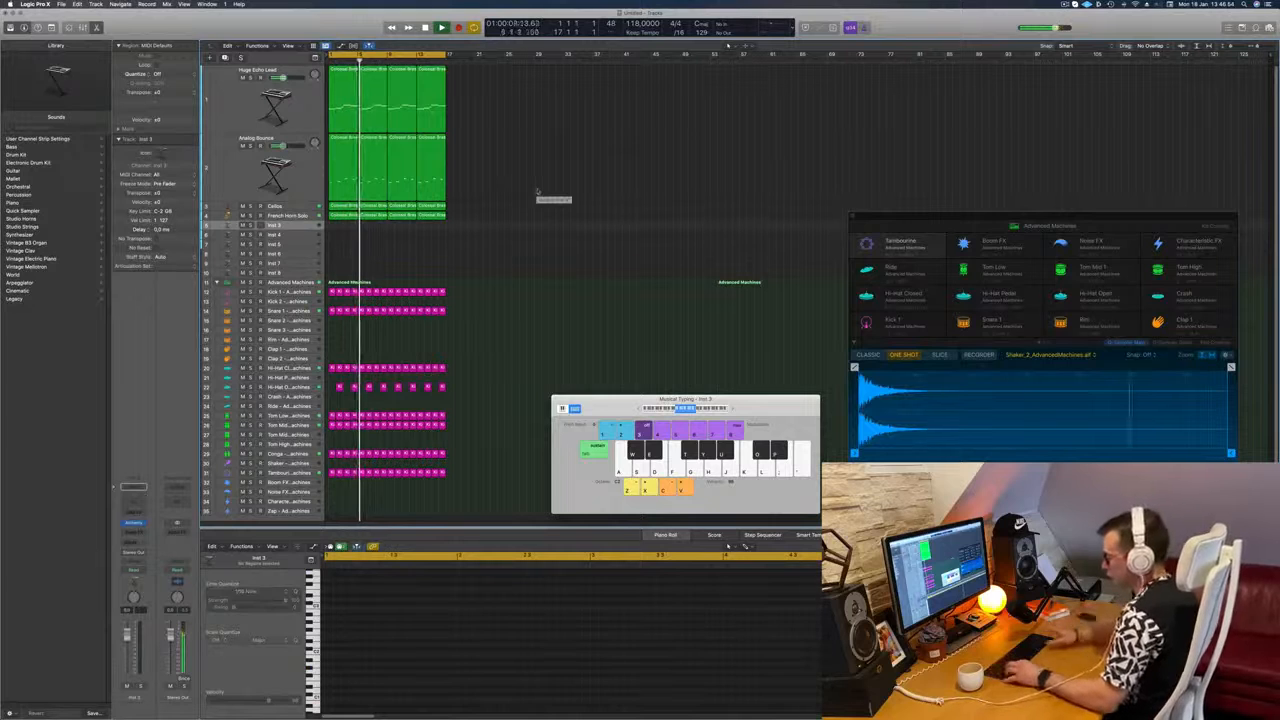
Step: Select all regions and repeat them on every track until the arrangement reaches bar 65
{"action": "key", "text": "super+a"}
{"action": "key", "text": "super+r"}
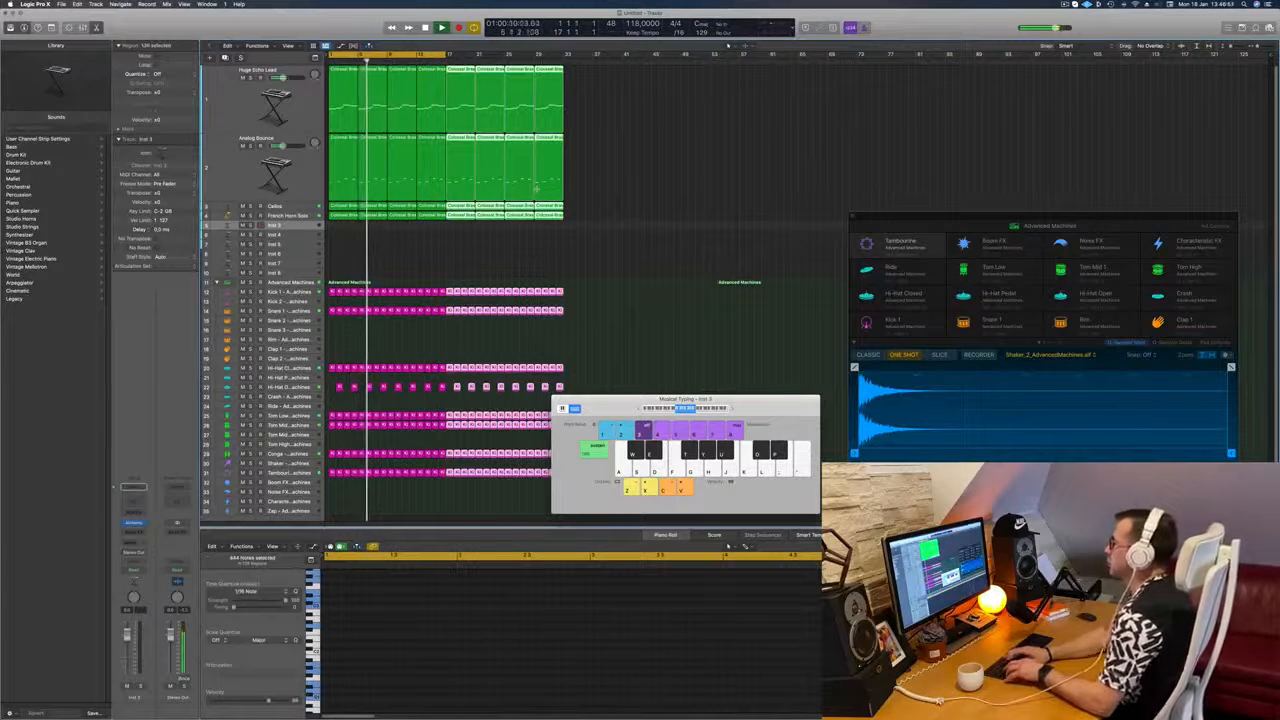
{"action": "key", "text": "super+r"}
{"action": "key", "text": "super+r"}
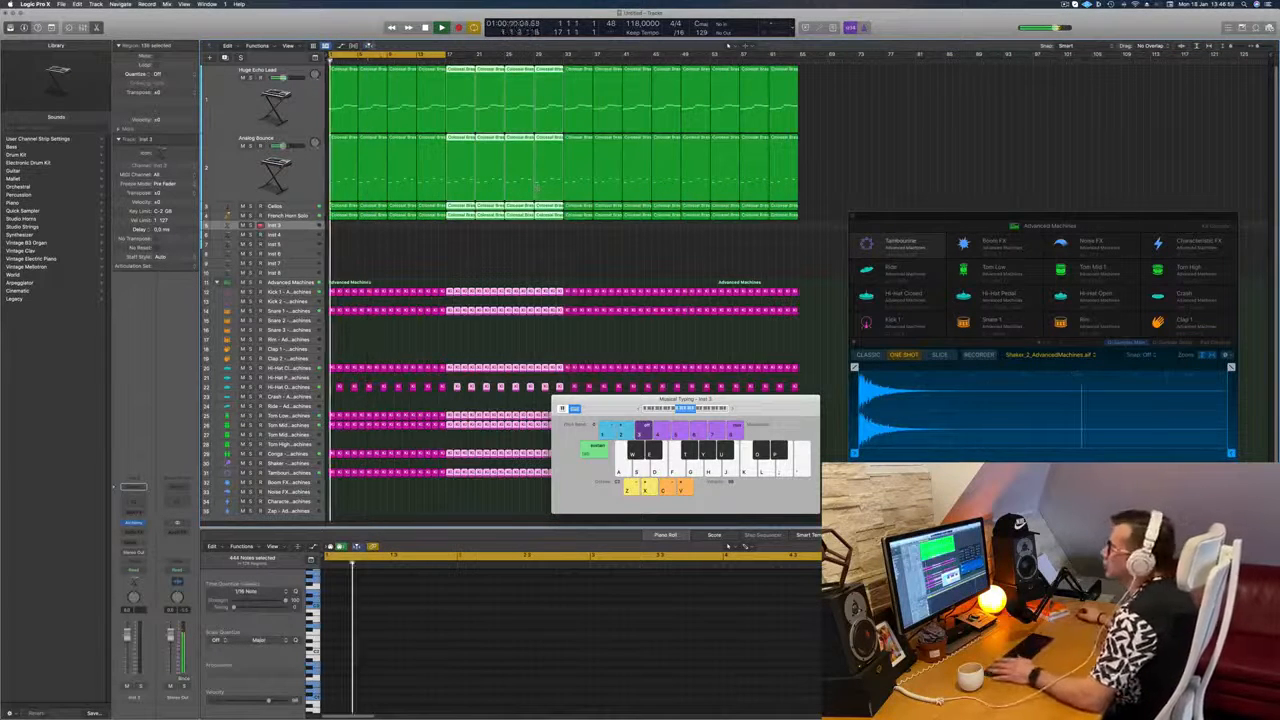
Step: Show the secondary ruler above the arrangement and leave all regions deselected
{"action": "left_click", "coordinate": [288, 46]}
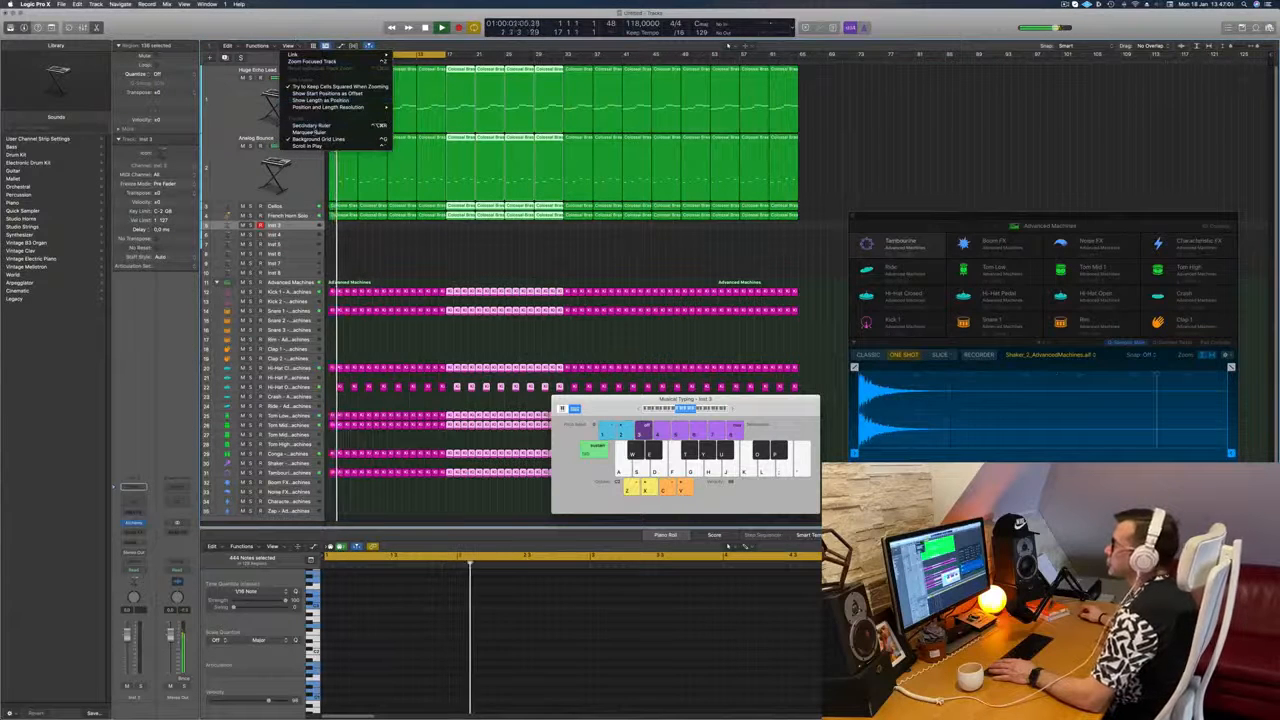
{"action": "left_click", "coordinate": [310, 126]}
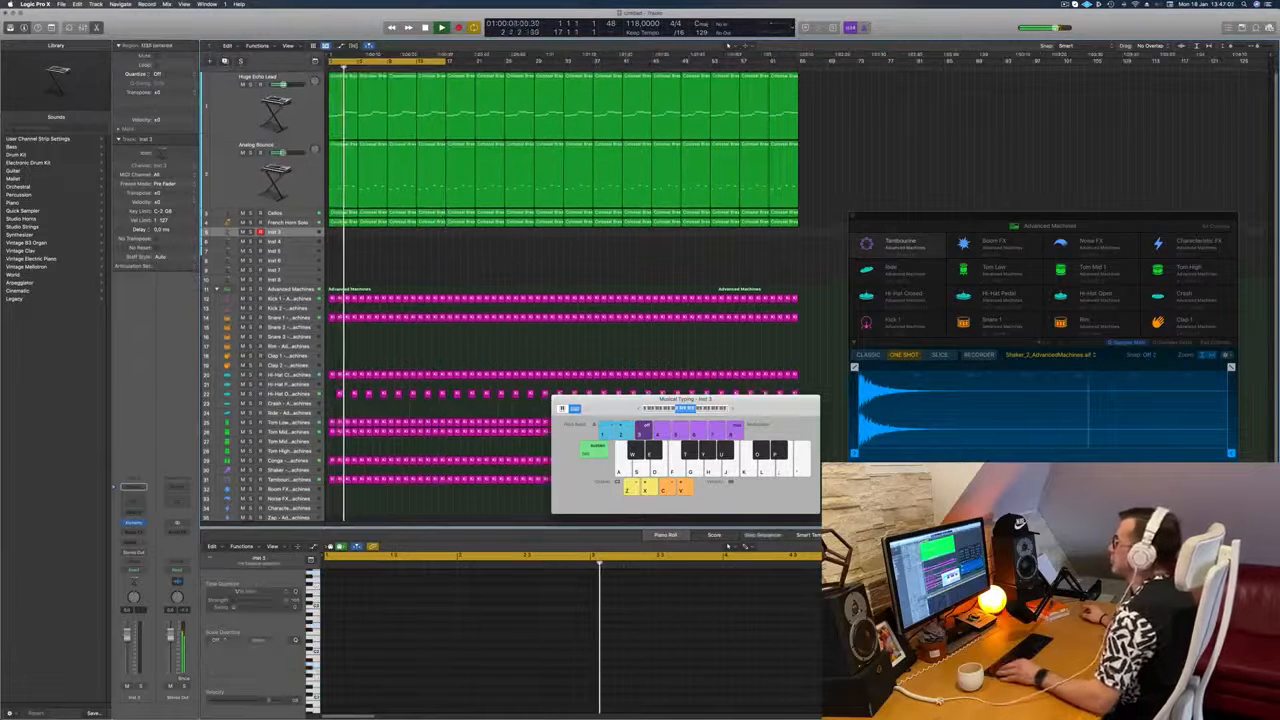
{"action": "left_click", "coordinate": [462, 222]}
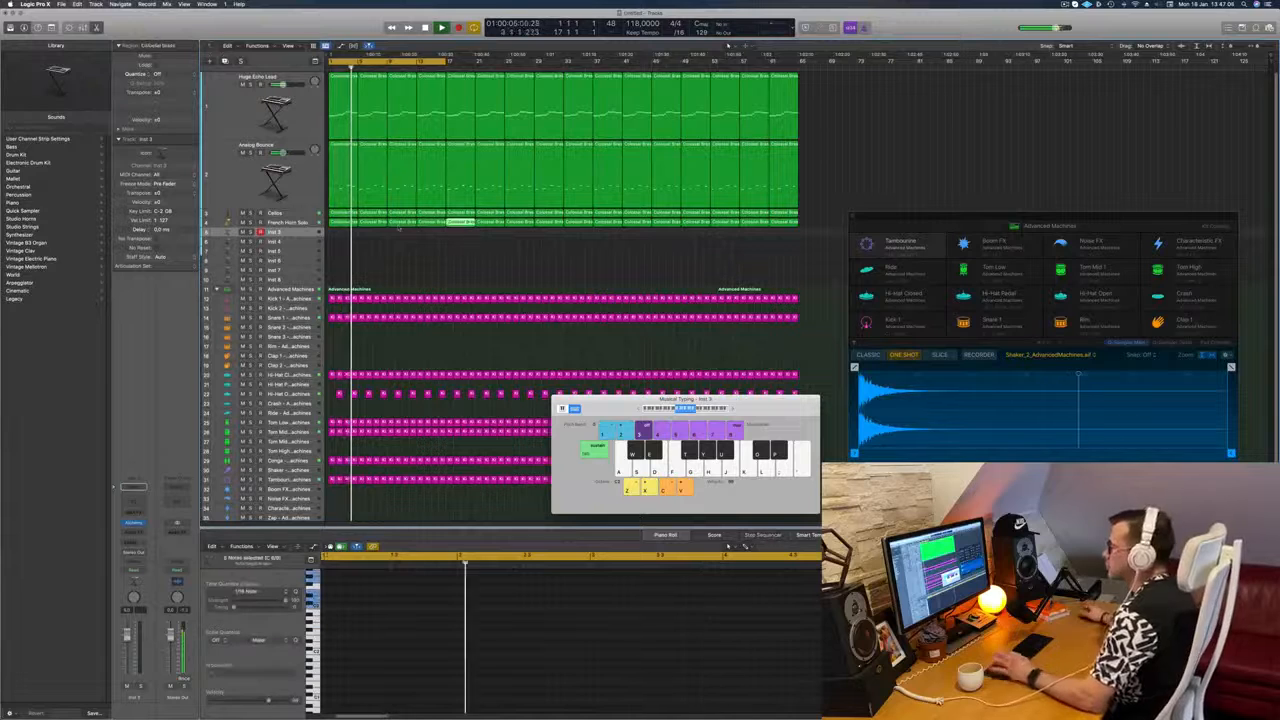
{"action": "left_click", "coordinate": [388, 236]}
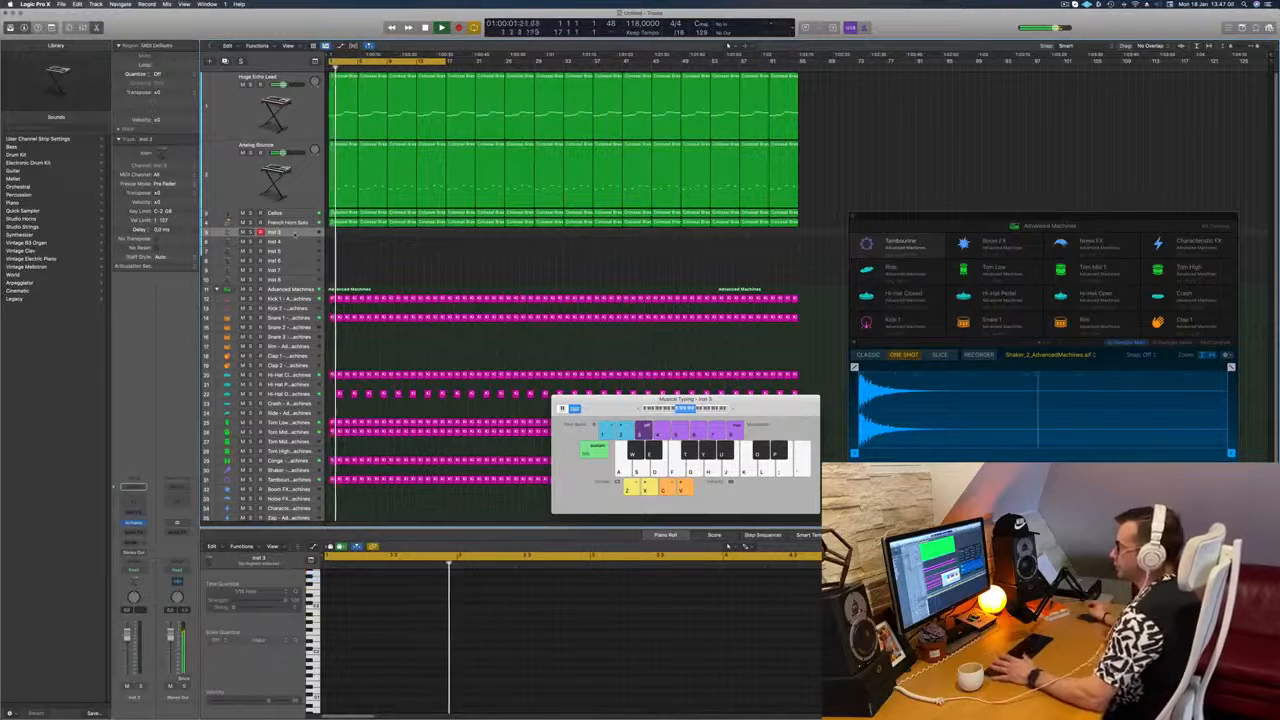
{"action": "left_click", "coordinate": [302, 203]}
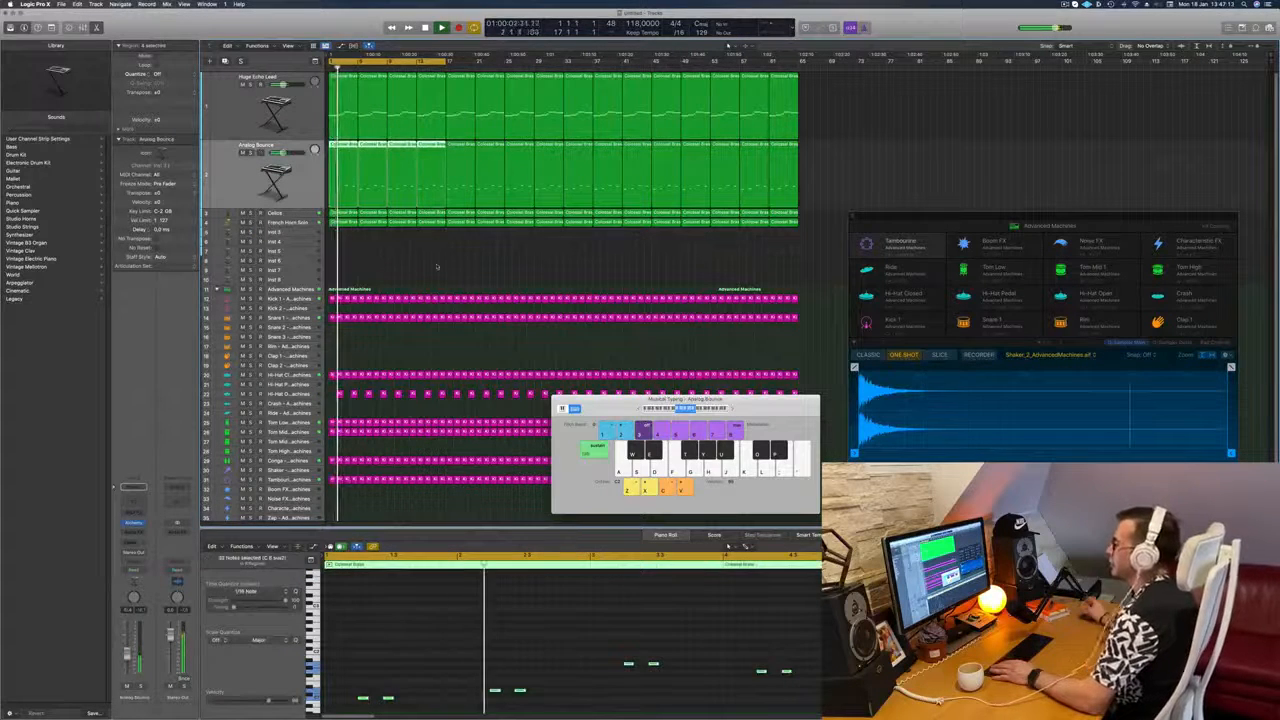
{"action": "left_click", "coordinate": [436, 266]}
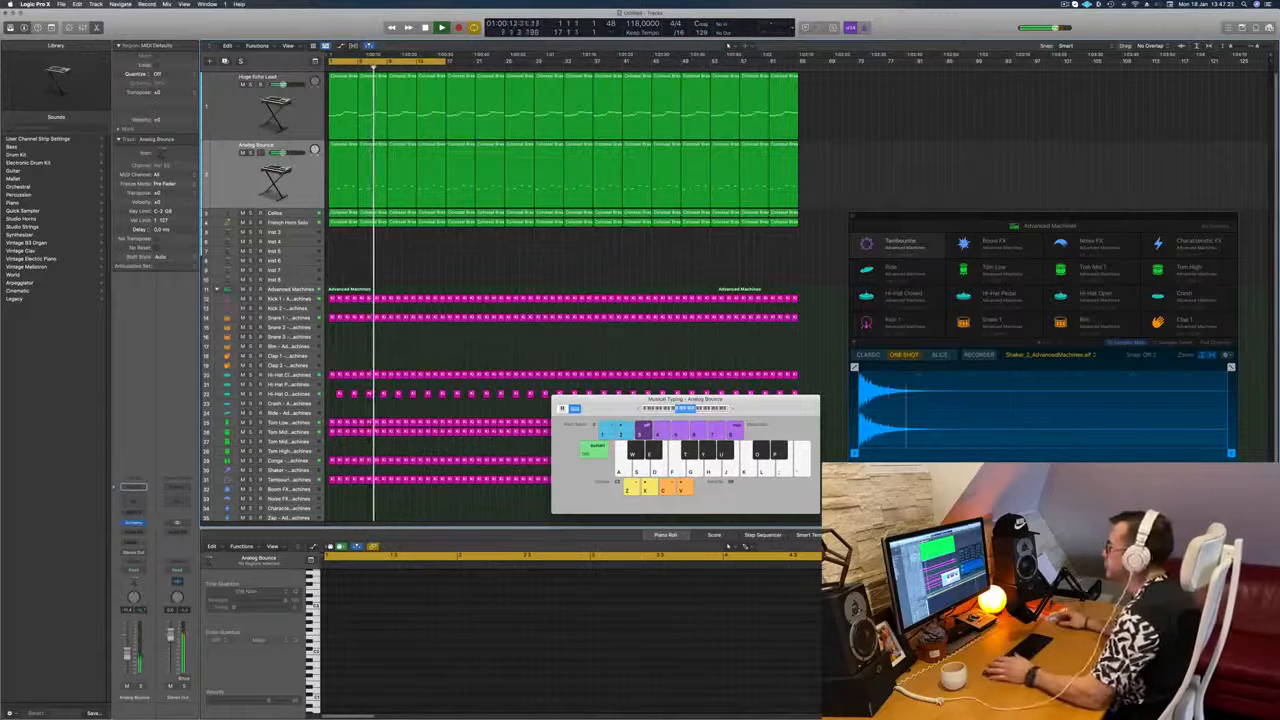
{"action": "left_click", "coordinate": [1075, 4]}
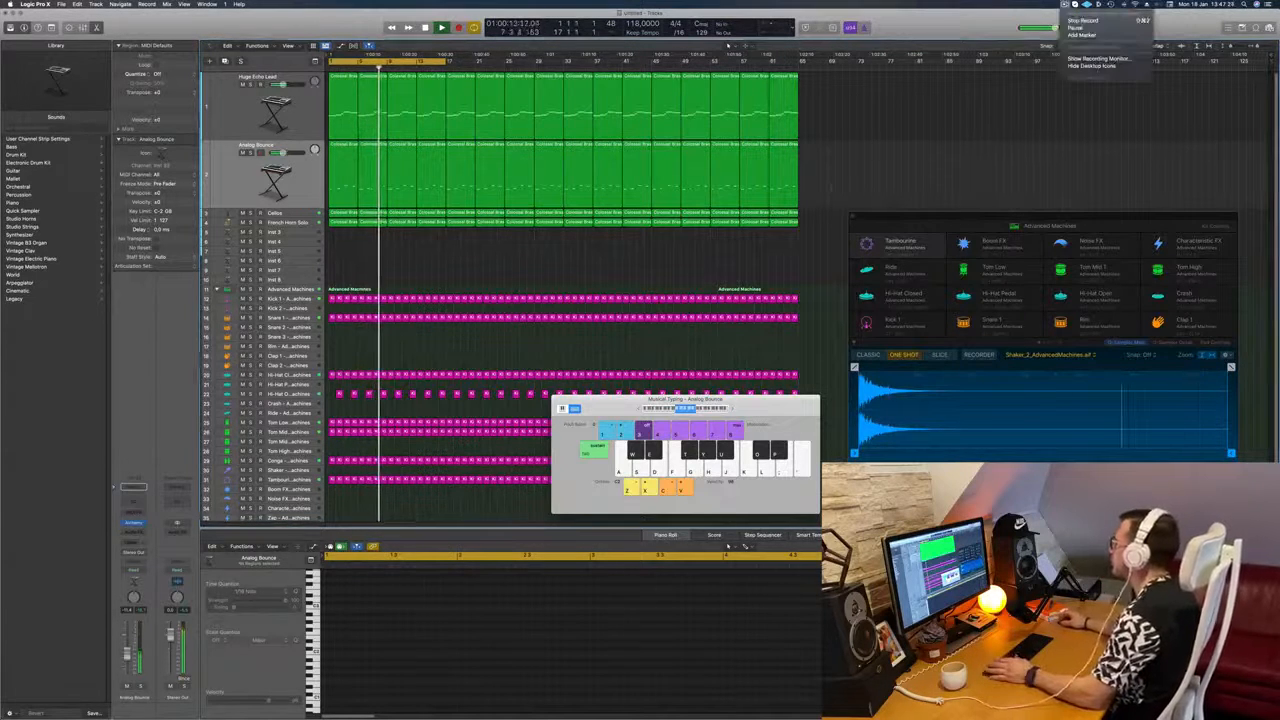
{"action": "left_click", "coordinate": [555, 252]}
Step: Load the Acoustic Guitar Harmonics patch from the guitar sounds on the Inst 3 track while the song plays from the start
{"action": "left_click", "coordinate": [283, 232]}
{"action": "key", "text": "space"}
{"action": "key", "text": "space"}
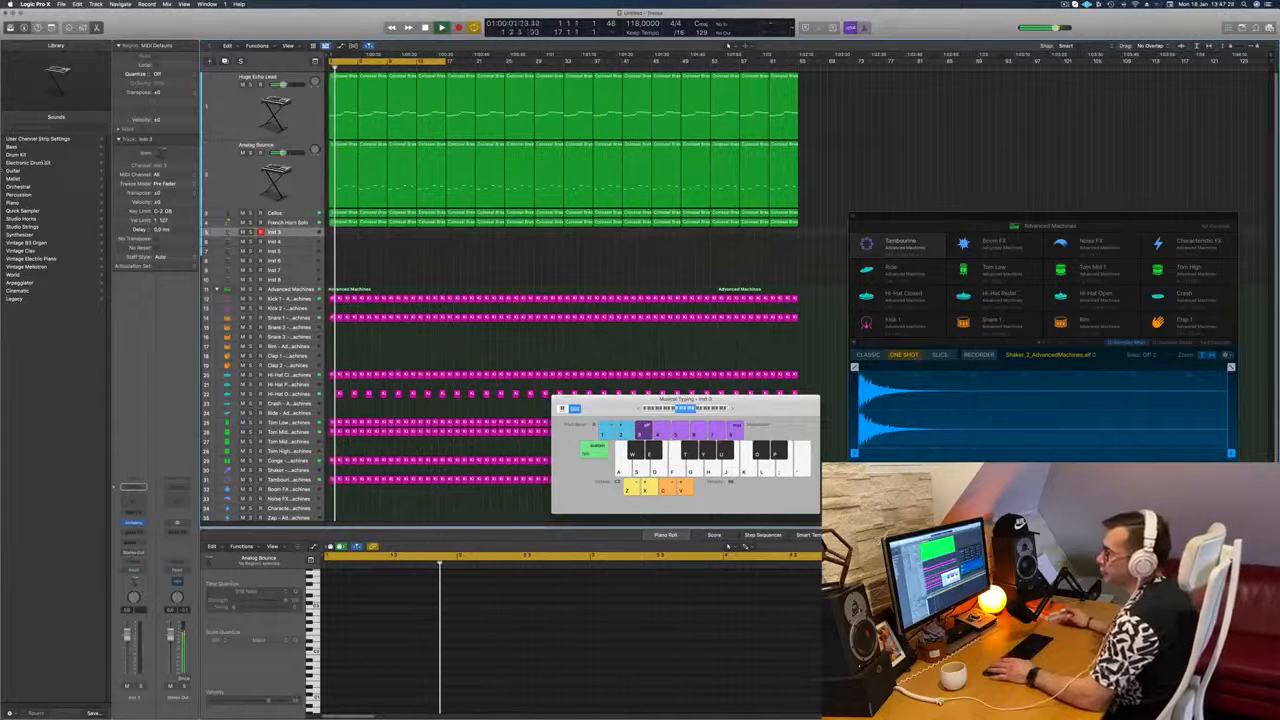
{"action": "left_click", "coordinate": [15, 172]}
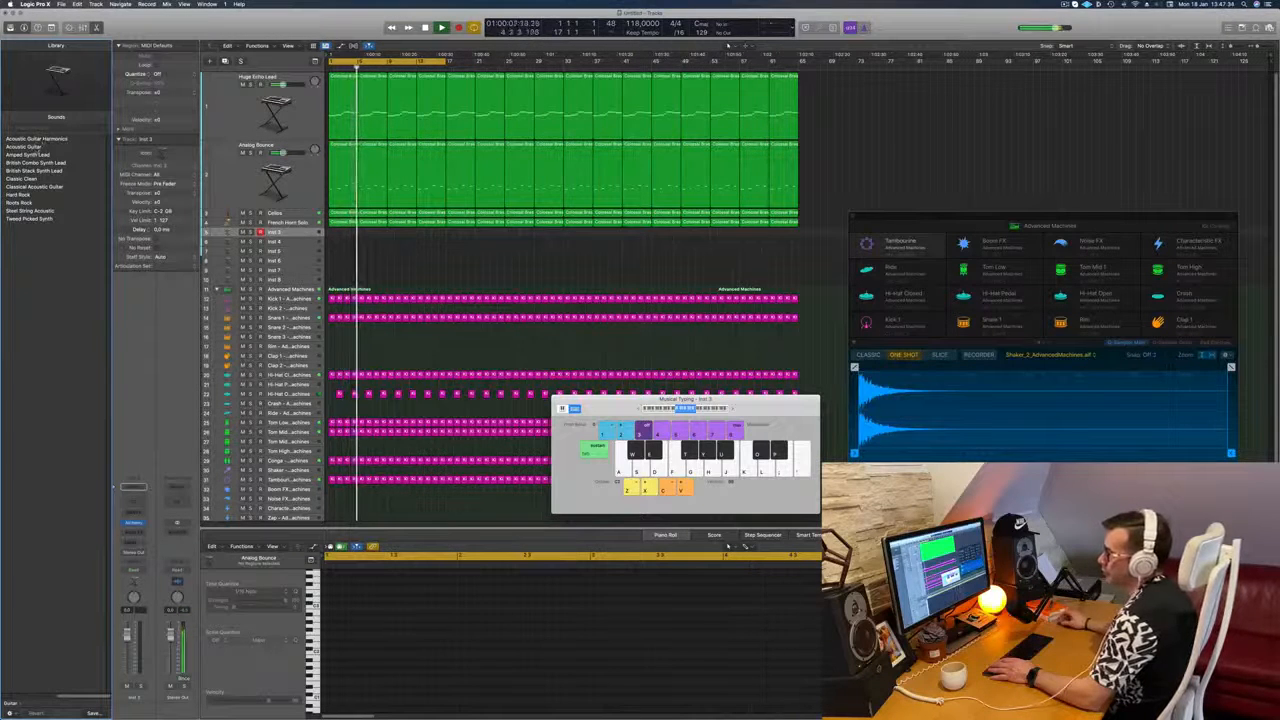
{"action": "left_click", "coordinate": [38, 147]}
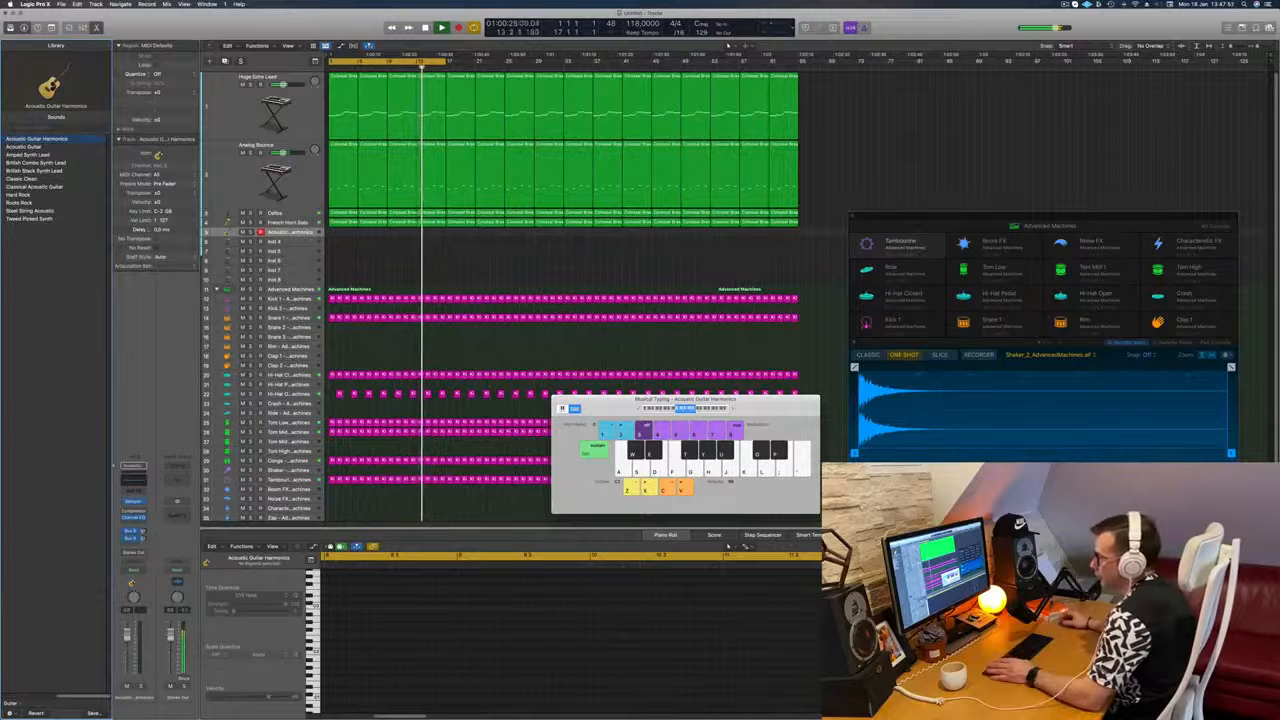
Step: Add a third bus send to the Acoustic Guitar Harmonics channel
{"action": "left_click", "coordinate": [133, 545]}
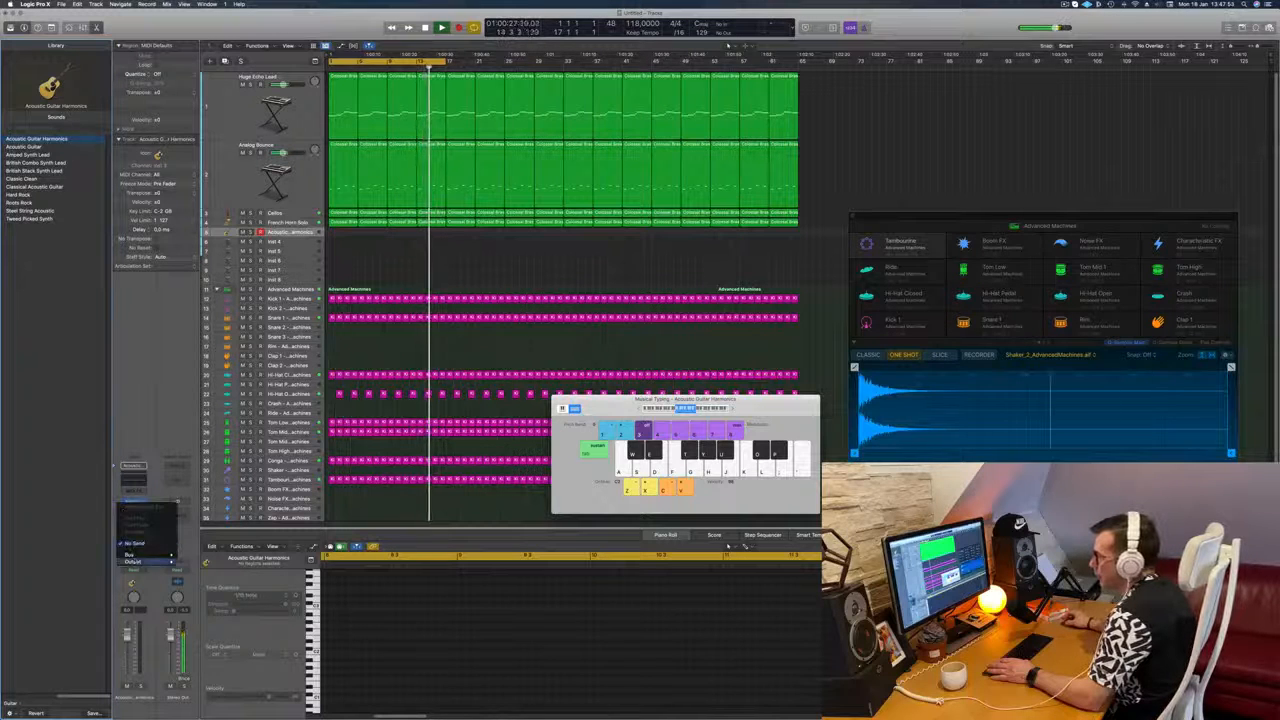
{"action": "mouse_move", "coordinate": [130, 553]}
{"action": "left_click", "coordinate": [210, 467]}
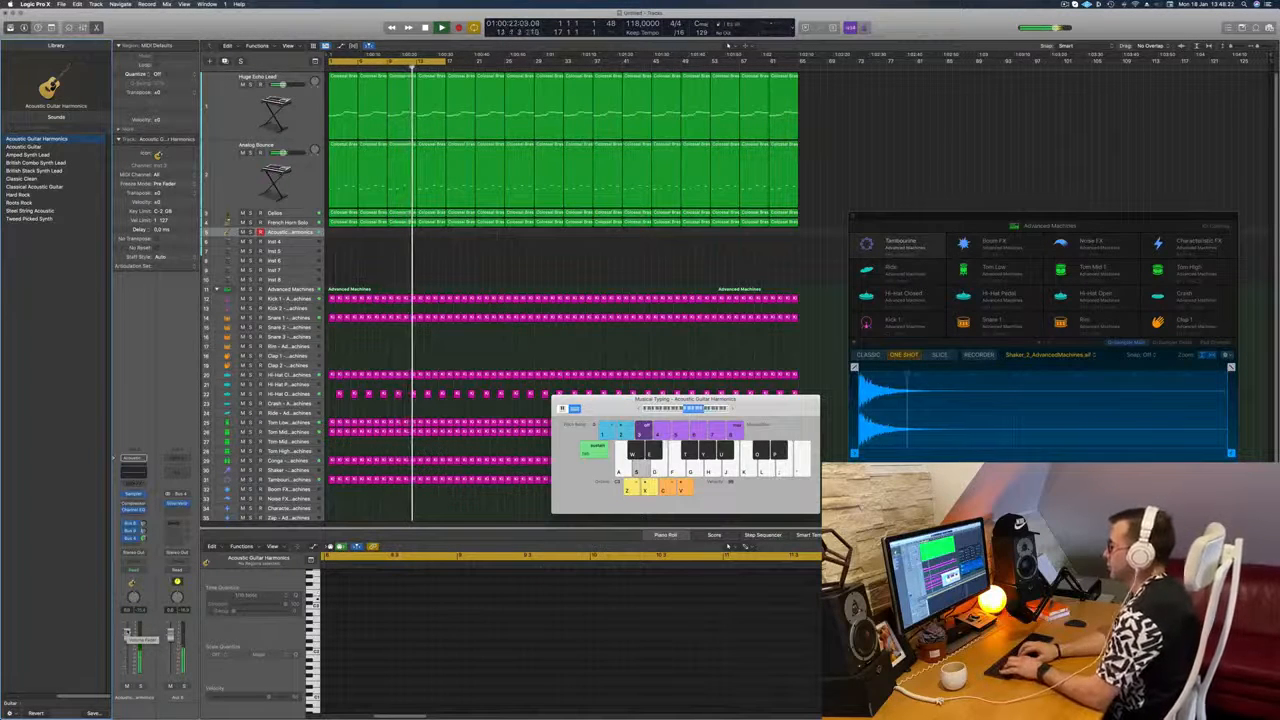
Step: Record a melody with Musical Typing on the Acoustic Guitar Harmonics track across the 16-bar cycle and stop the recording
{"action": "key", "text": "r"}
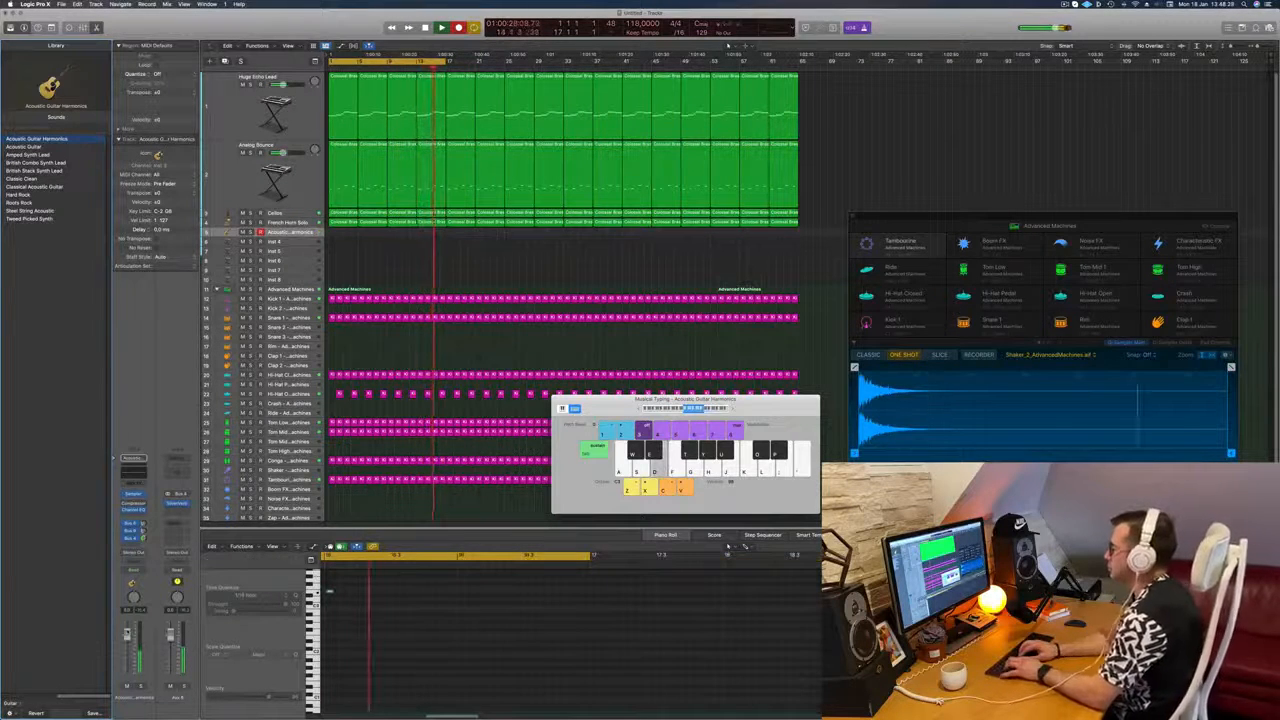
{"action": "key", "text": "s"}
{"action": "key", "text": "a"}
{"action": "key", "text": "z"}
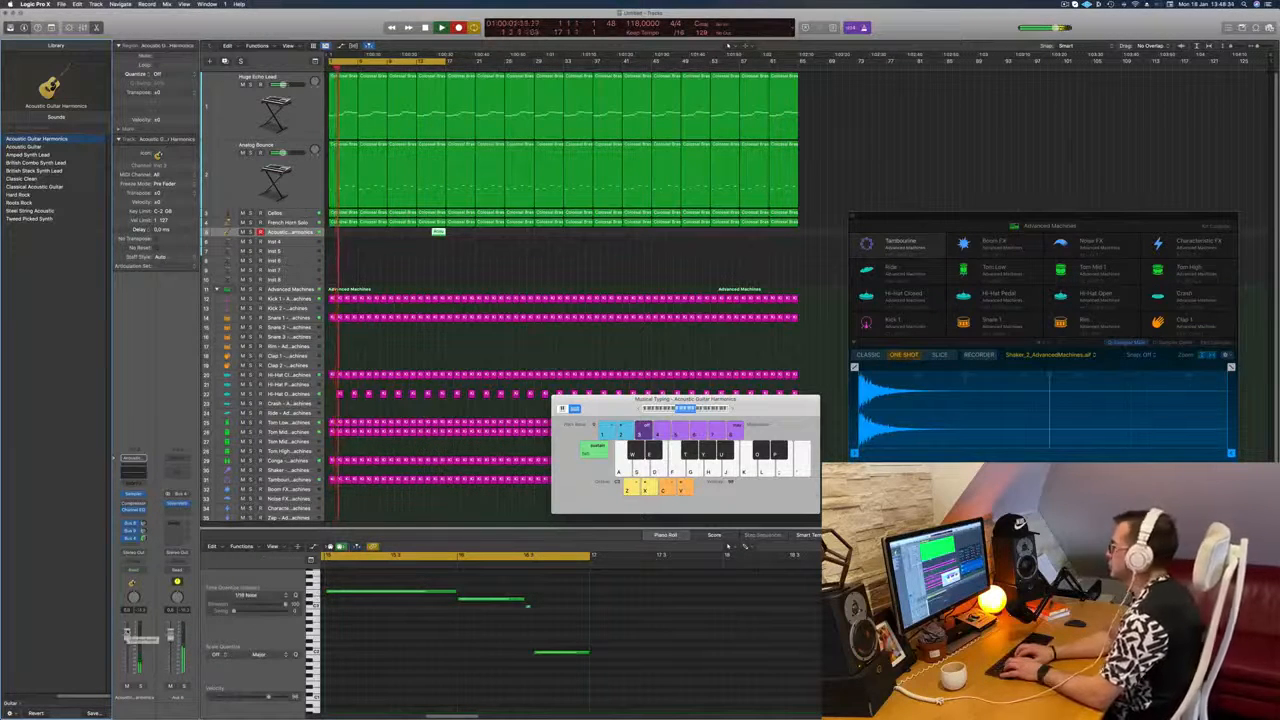
{"action": "key", "text": "d"}
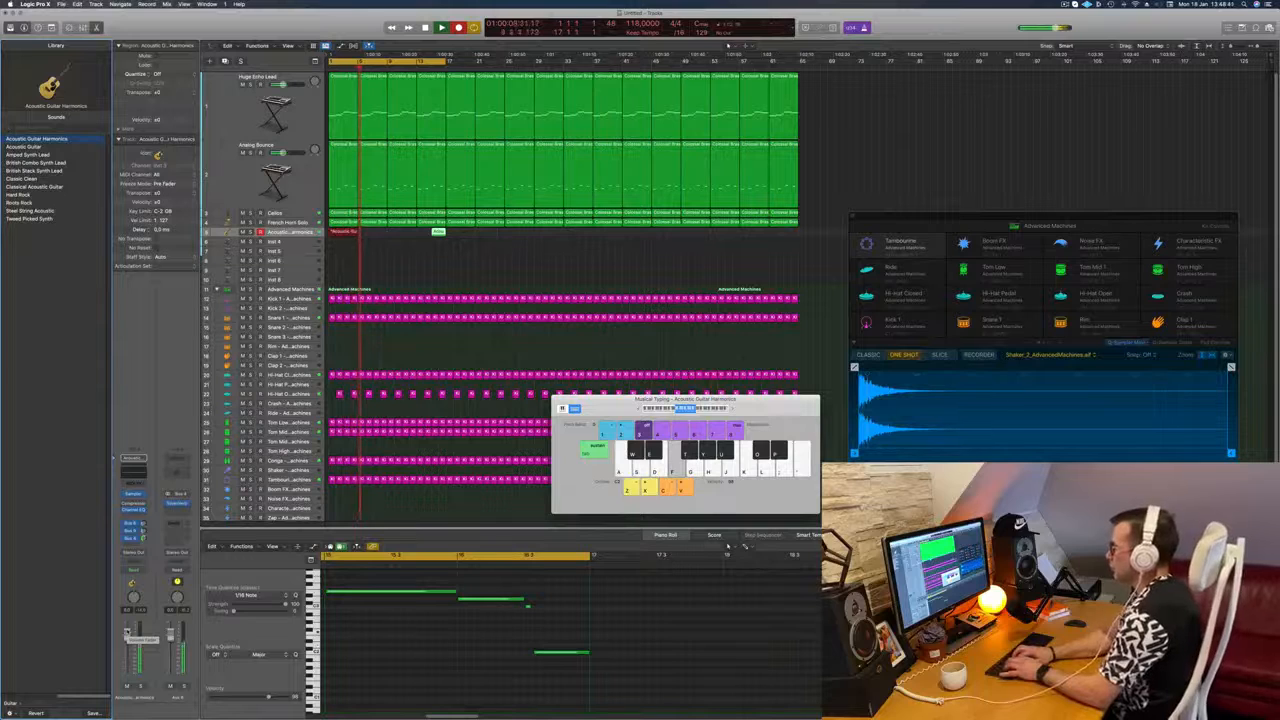
{"action": "key", "text": "g"}
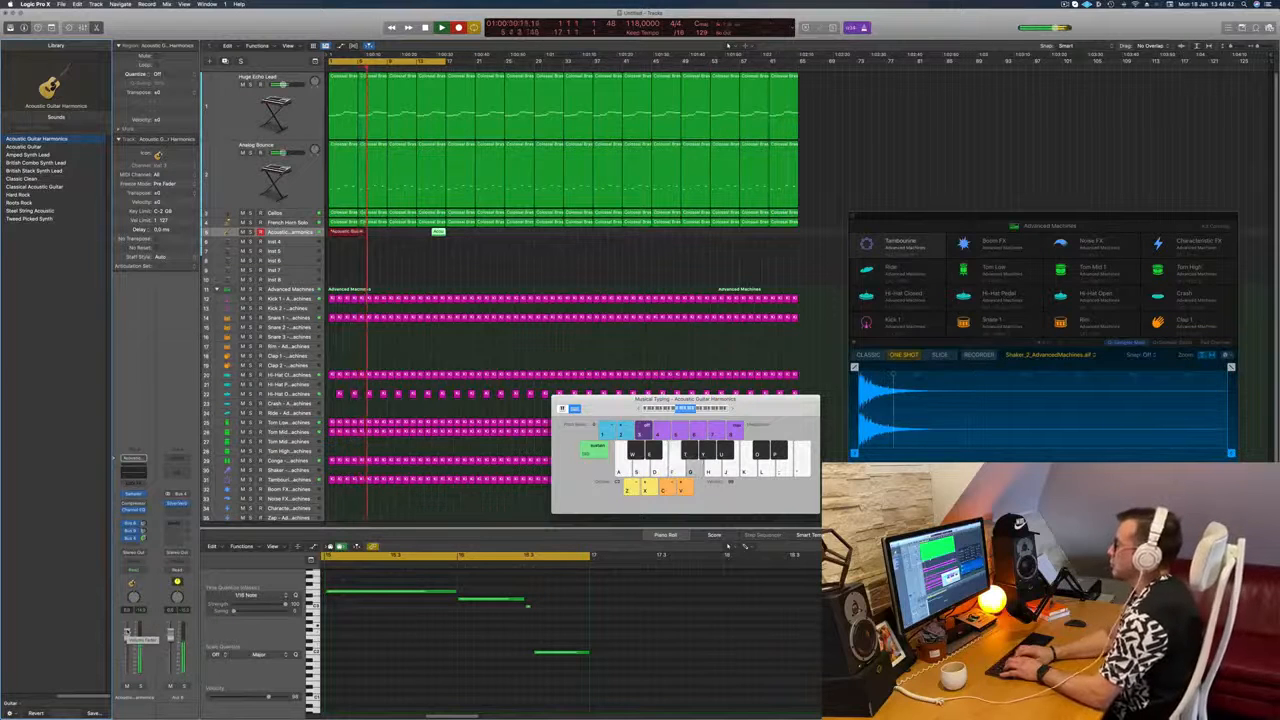
{"action": "key", "text": "h"}
{"action": "key", "text": "j"}
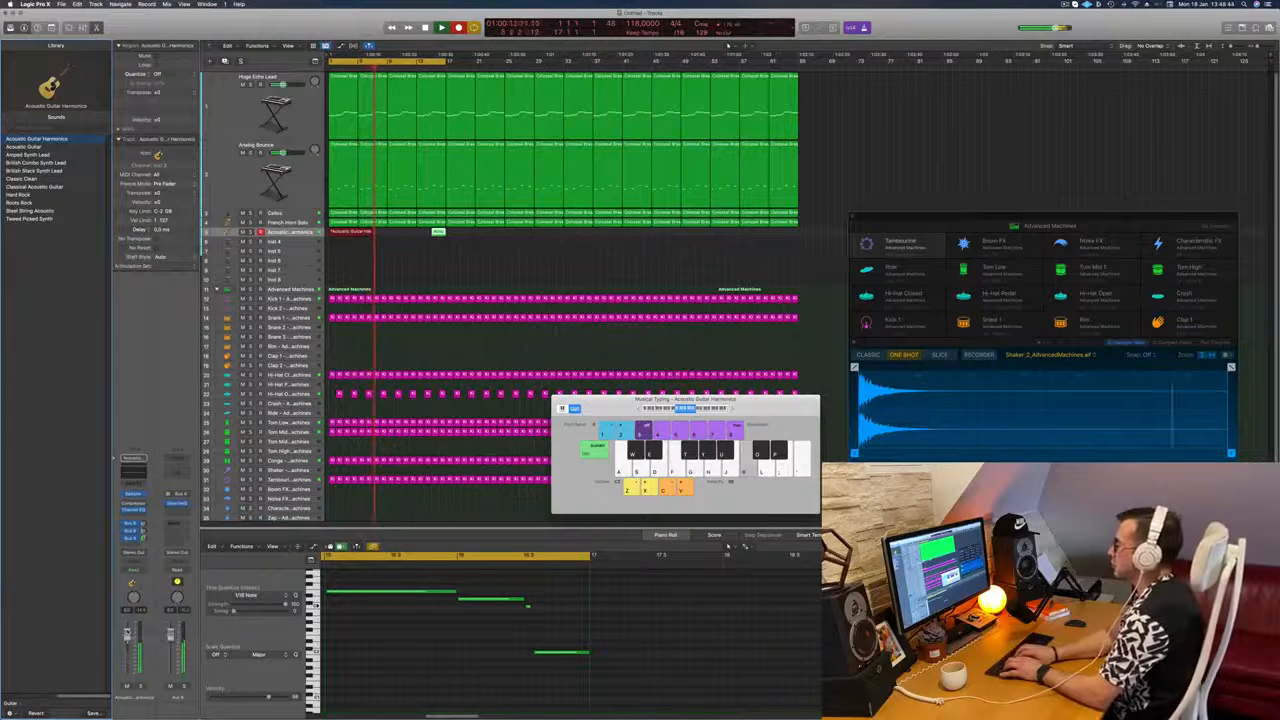
{"action": "key", "text": "h"}
{"action": "key", "text": "d"}
{"action": "key", "text": "a"}
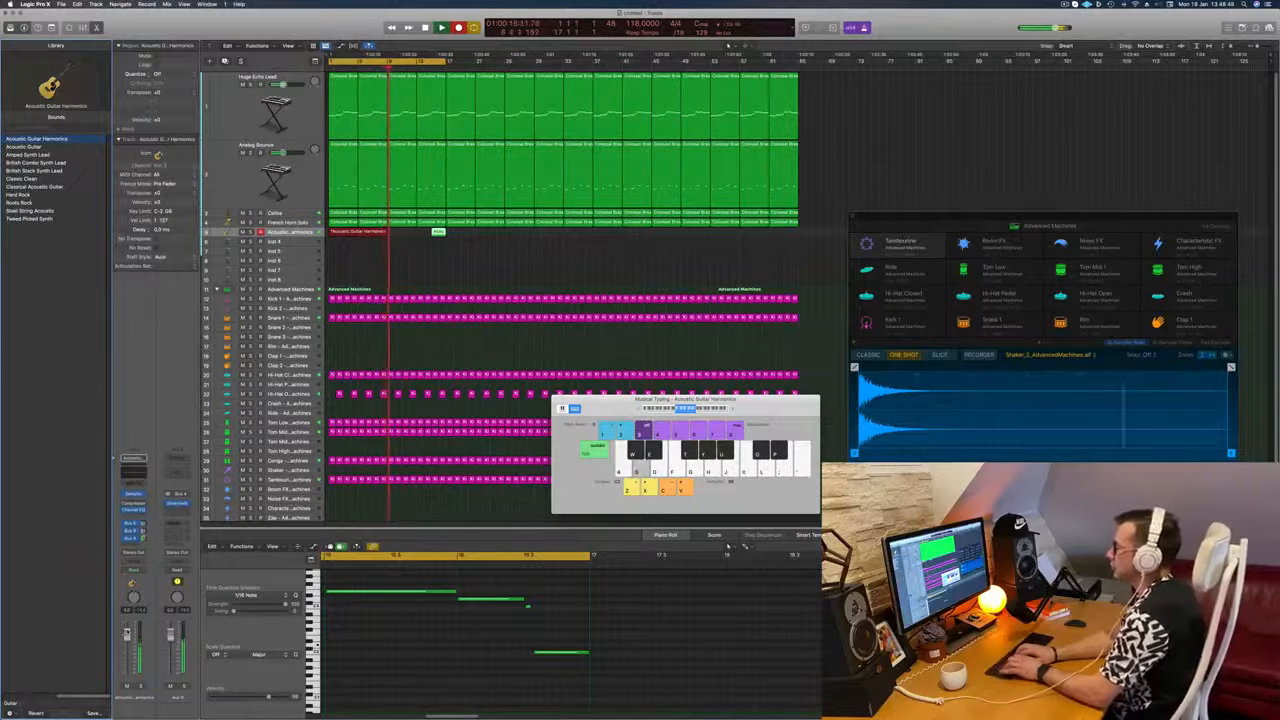
{"action": "key", "text": "h"}
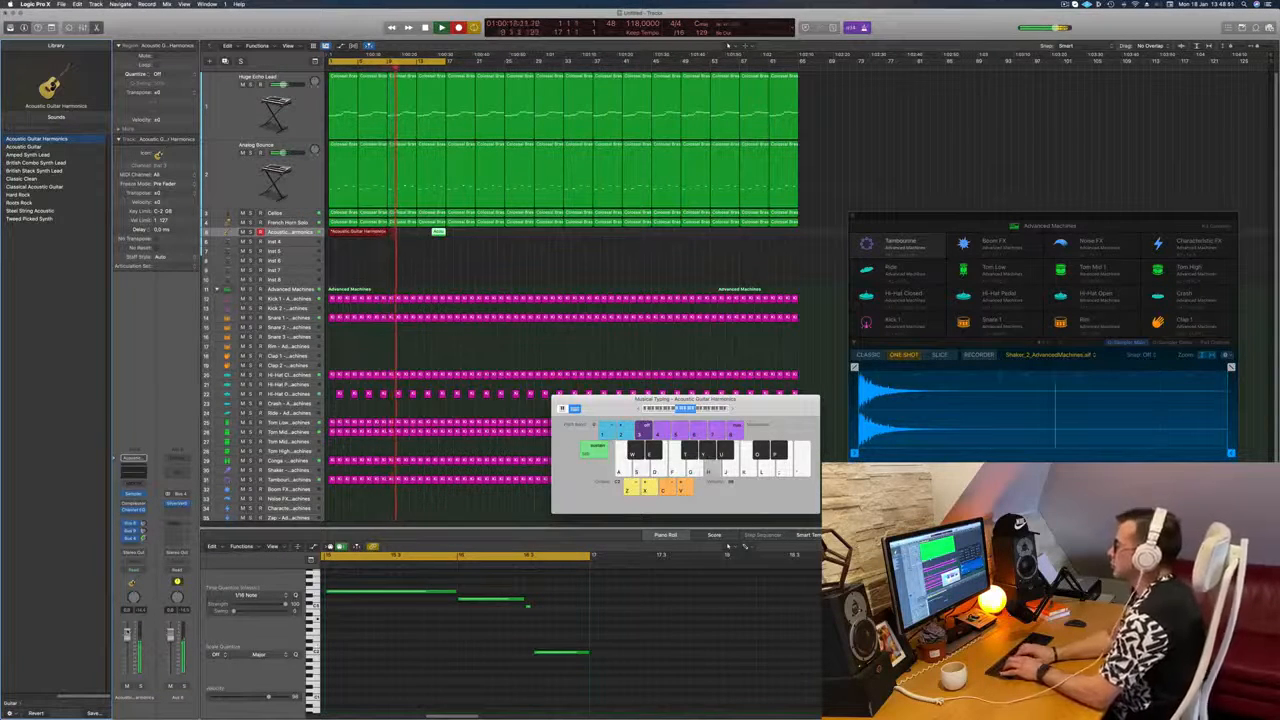
{"action": "key", "text": "d"}
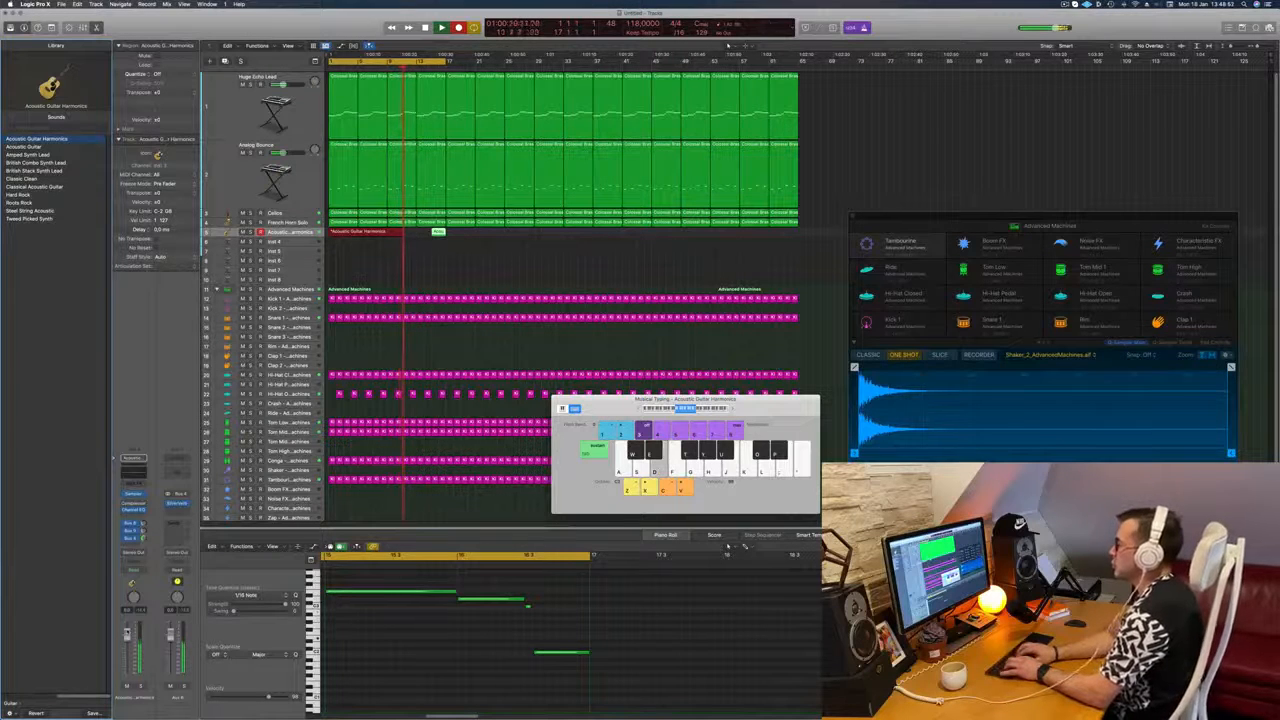
{"action": "key", "text": "j"}
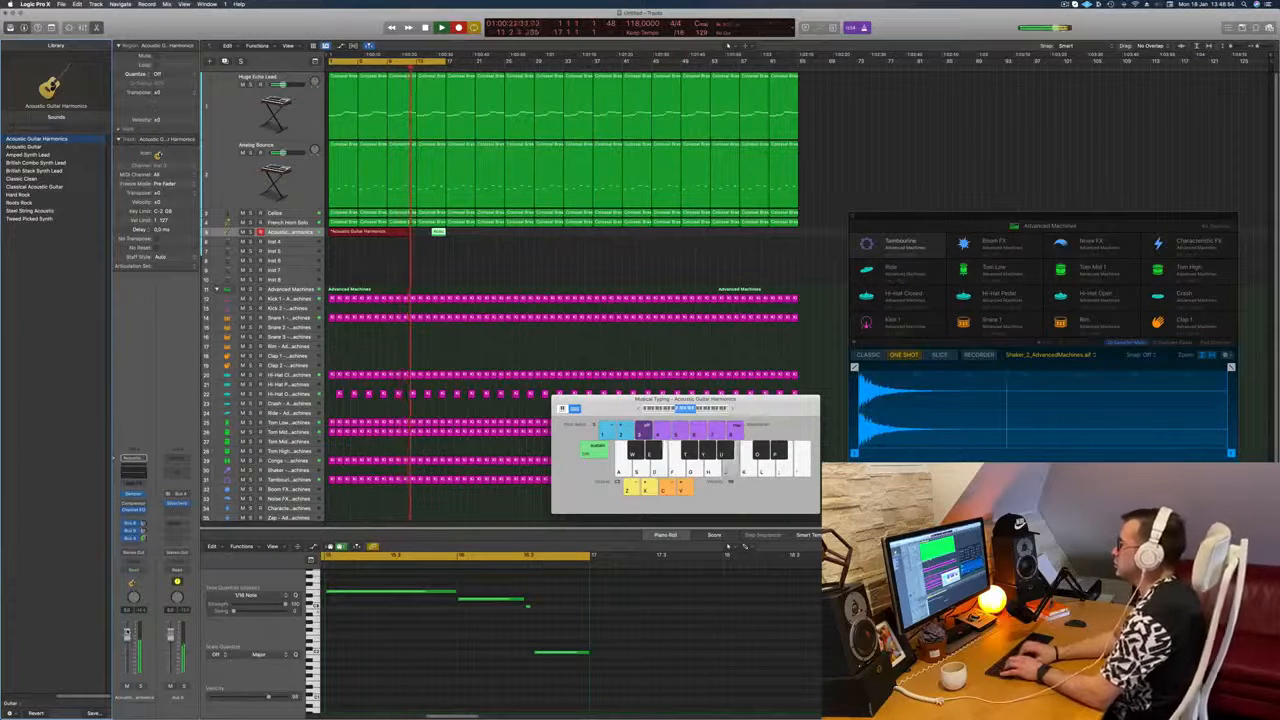
{"action": "key", "text": "d"}
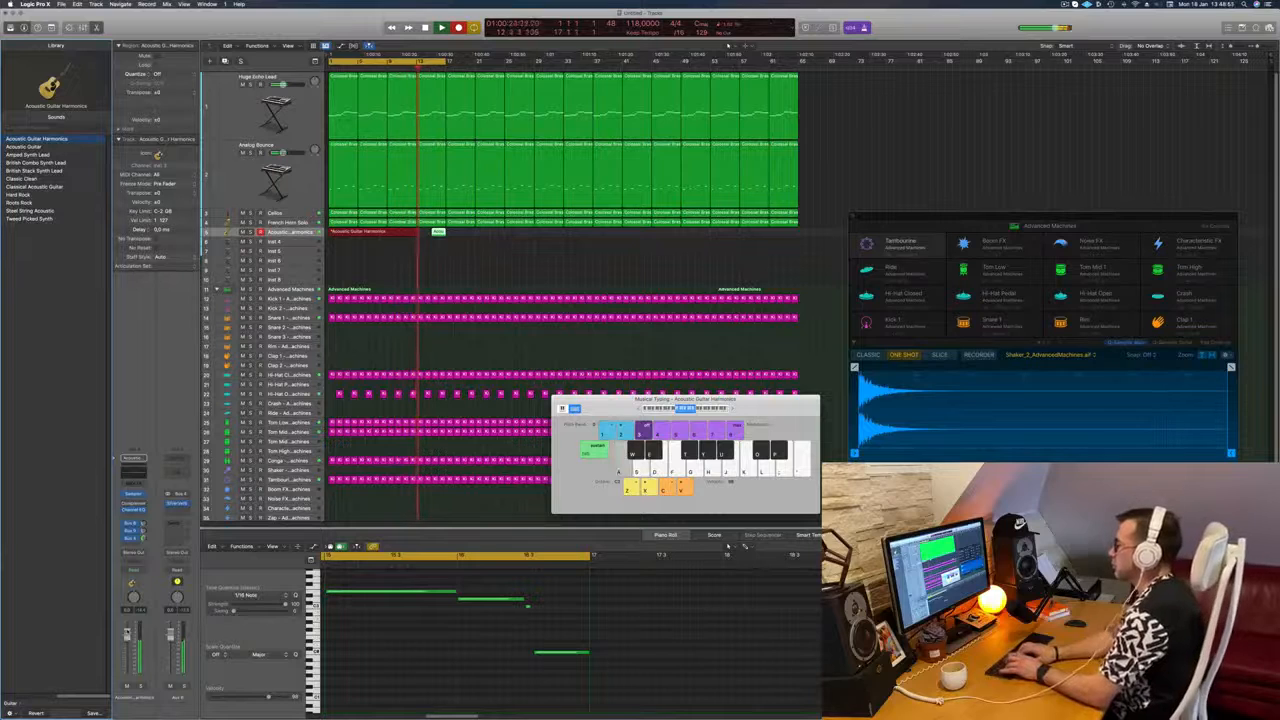
{"action": "key", "text": "h"}
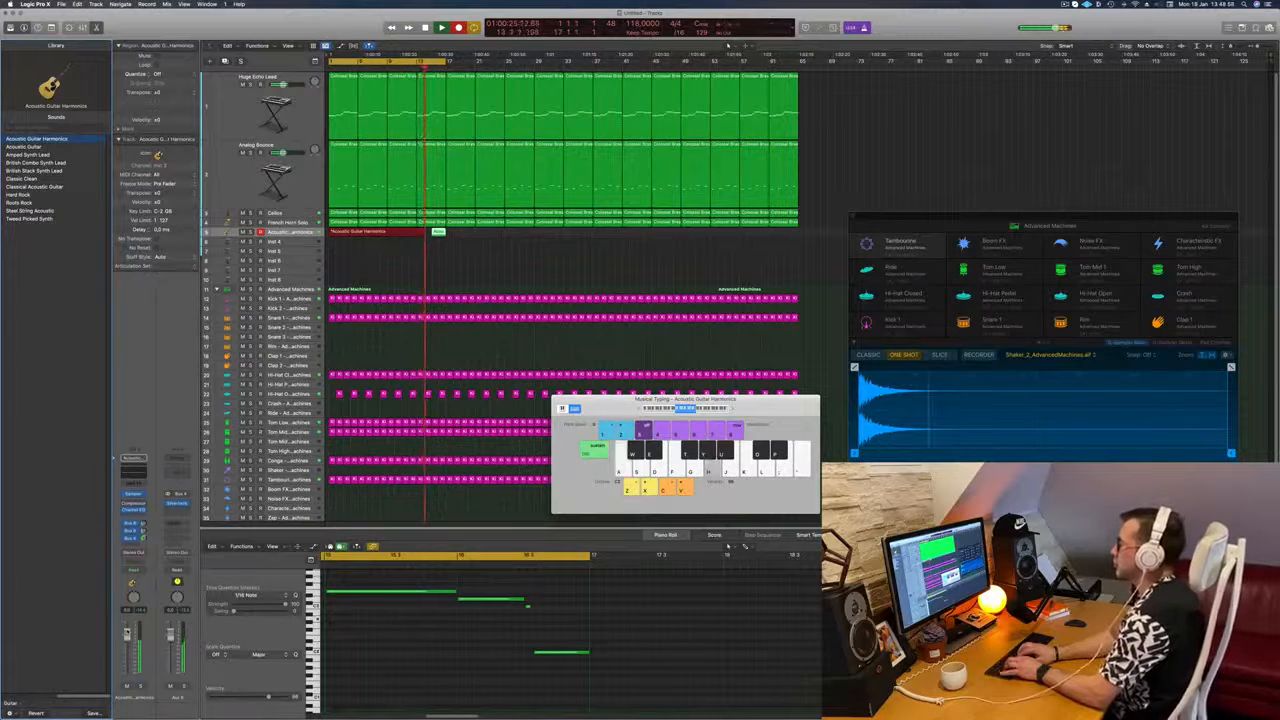
{"action": "key", "text": "k"}
{"action": "key", "text": "semicolon"}
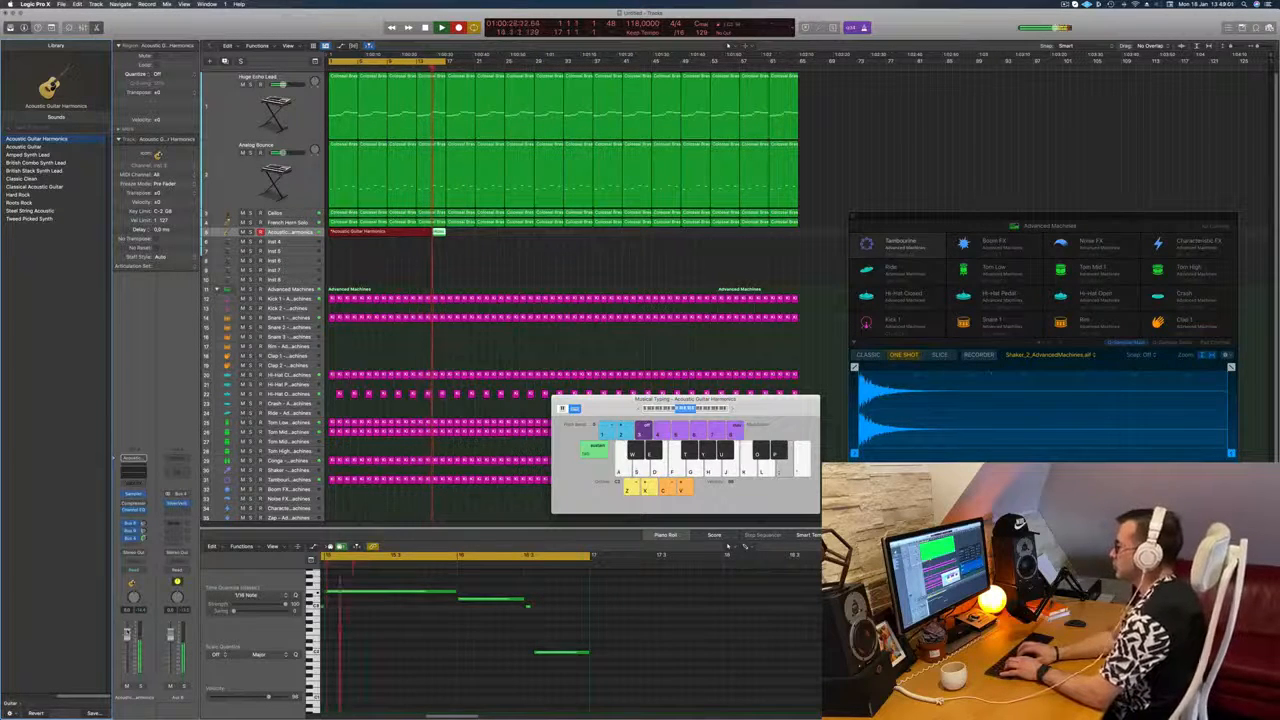
{"action": "key", "text": "k"}
{"action": "key", "text": "j"}
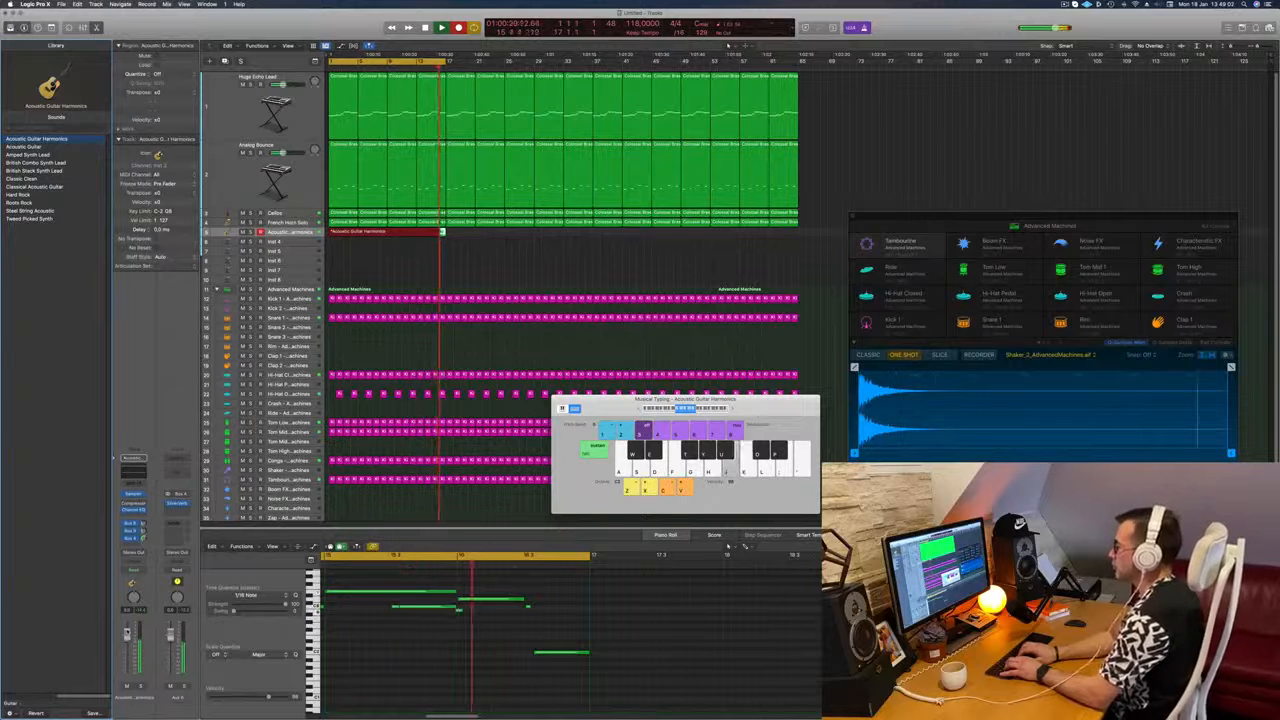
{"action": "key", "text": "h"}
{"action": "key", "text": "j"}
{"action": "key", "text": "k"}
{"action": "key", "text": "semicolon"}
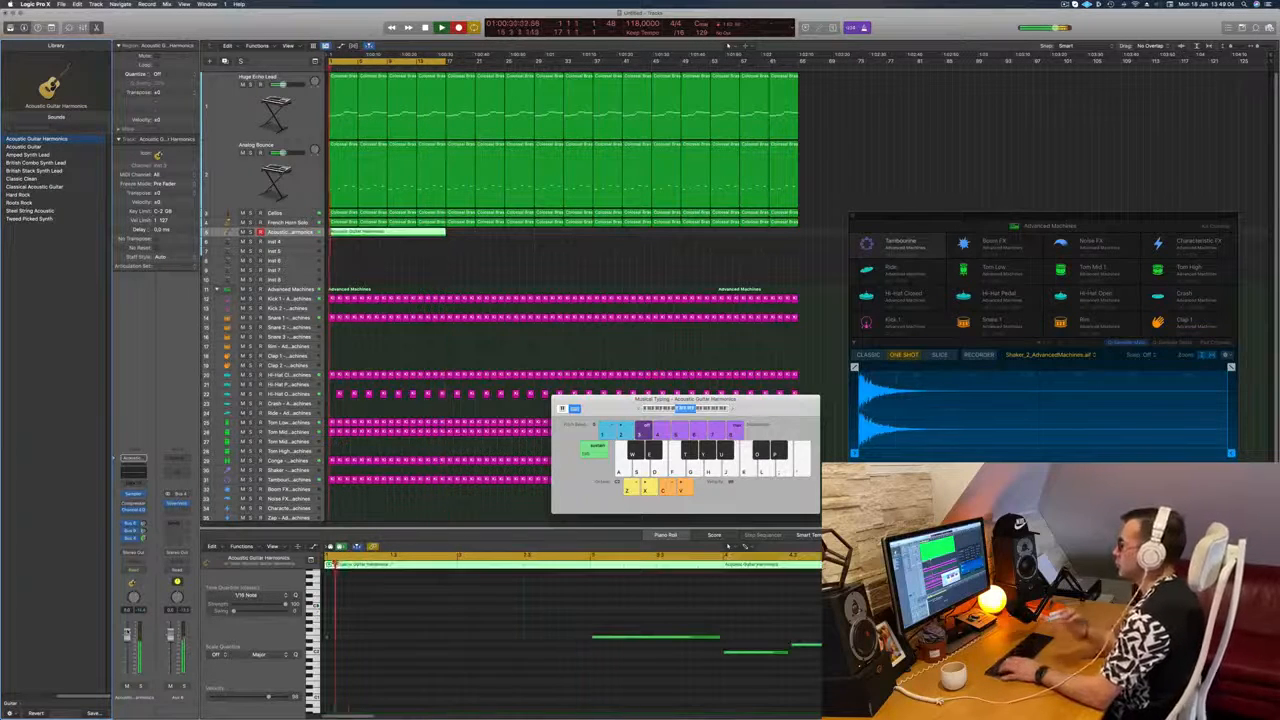
{"action": "key", "text": "space"}
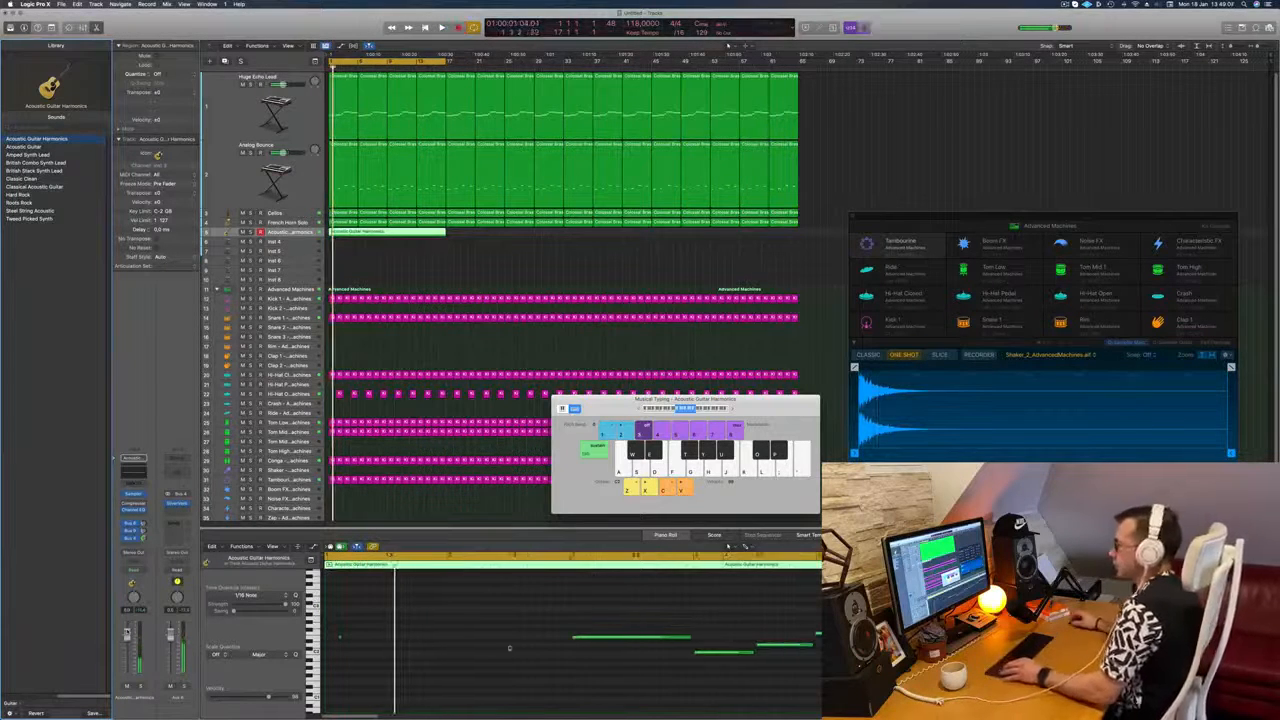
Step: Play back the recorded melody, increase the Acoustic Guitar Harmonics track's height and select its region
{"action": "key", "text": "space"}
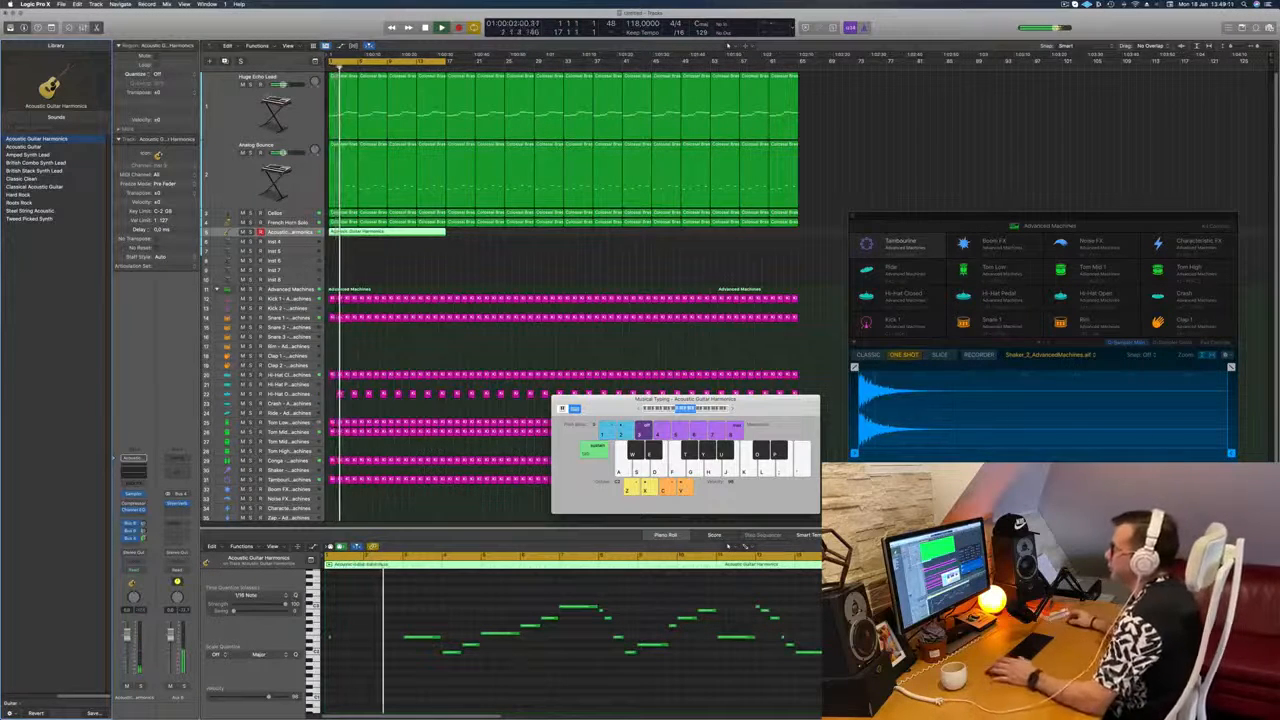
{"action": "left_click", "coordinate": [360, 263]}
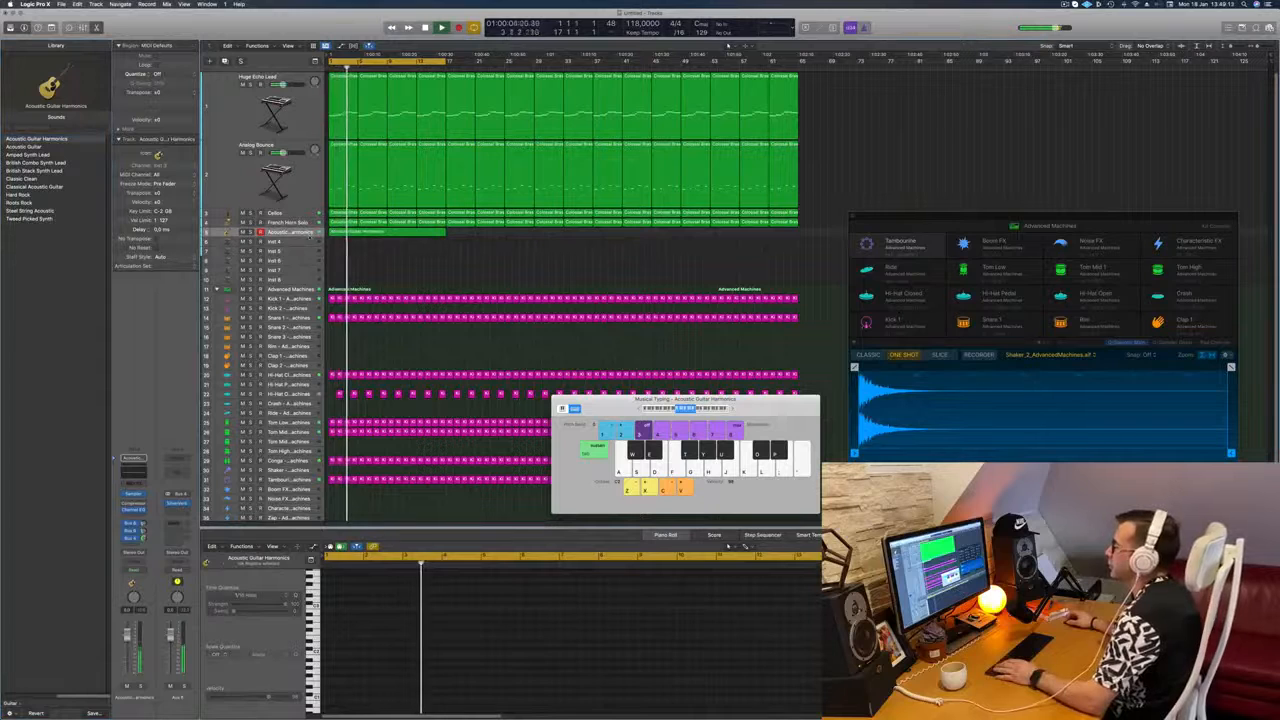
{"action": "left_click_drag", "start_coordinate": [303, 236], "coordinate": [302, 277]}
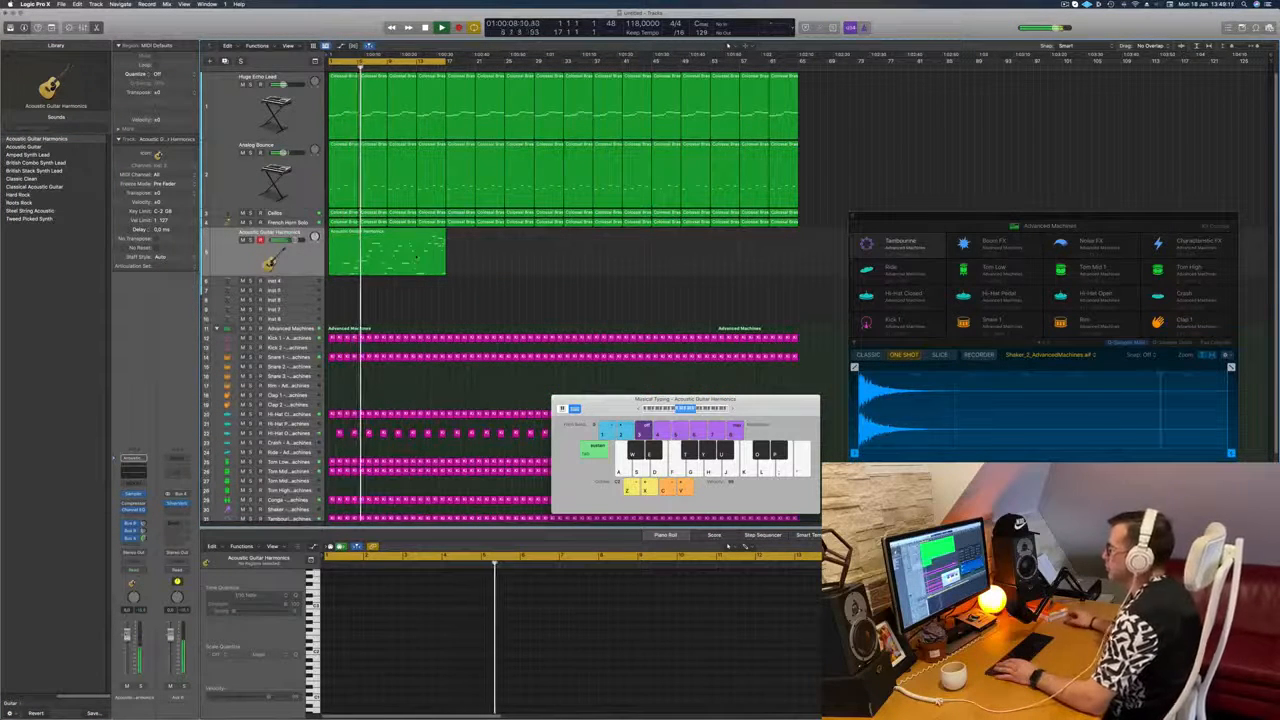
{"action": "left_click", "coordinate": [415, 258]}
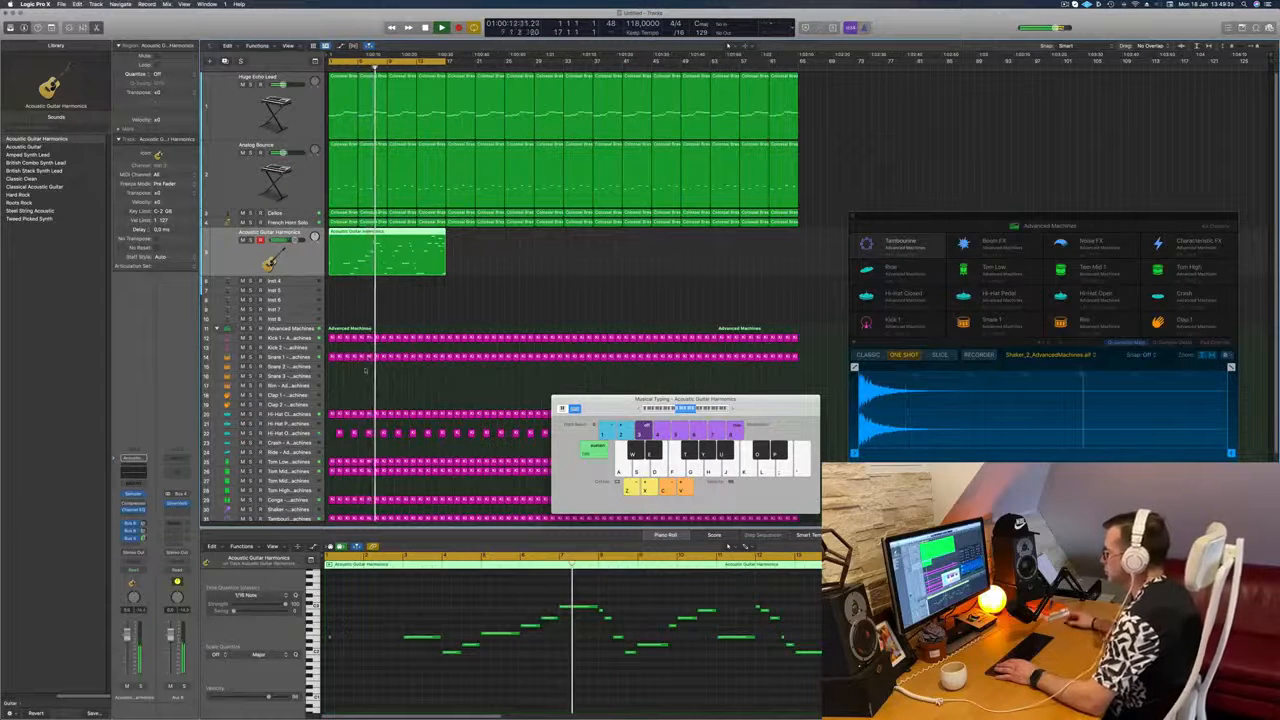
Step: Select all the recorded guitar notes and split the Acoustic Guitar Harmonics region at bar 13
{"action": "left_click", "coordinate": [530, 679]}
{"action": "key", "text": "super+a"}
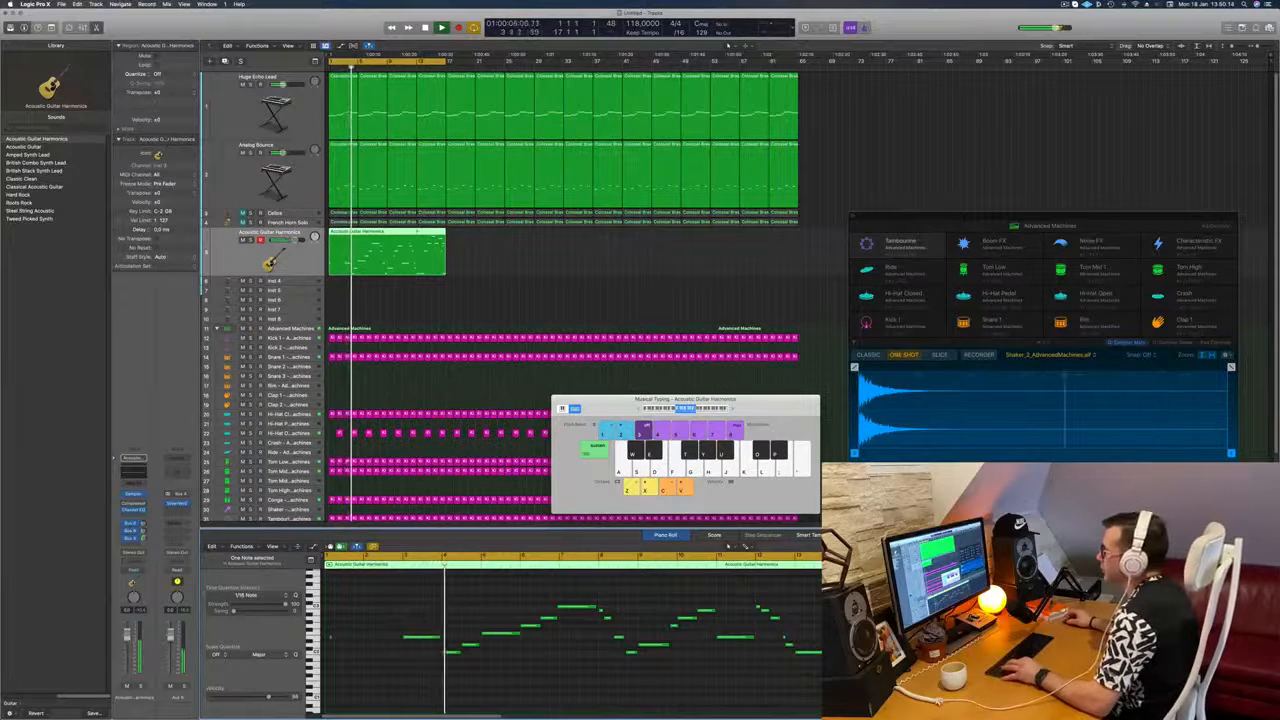
{"action": "left_click", "coordinate": [418, 236], "text": "super"}
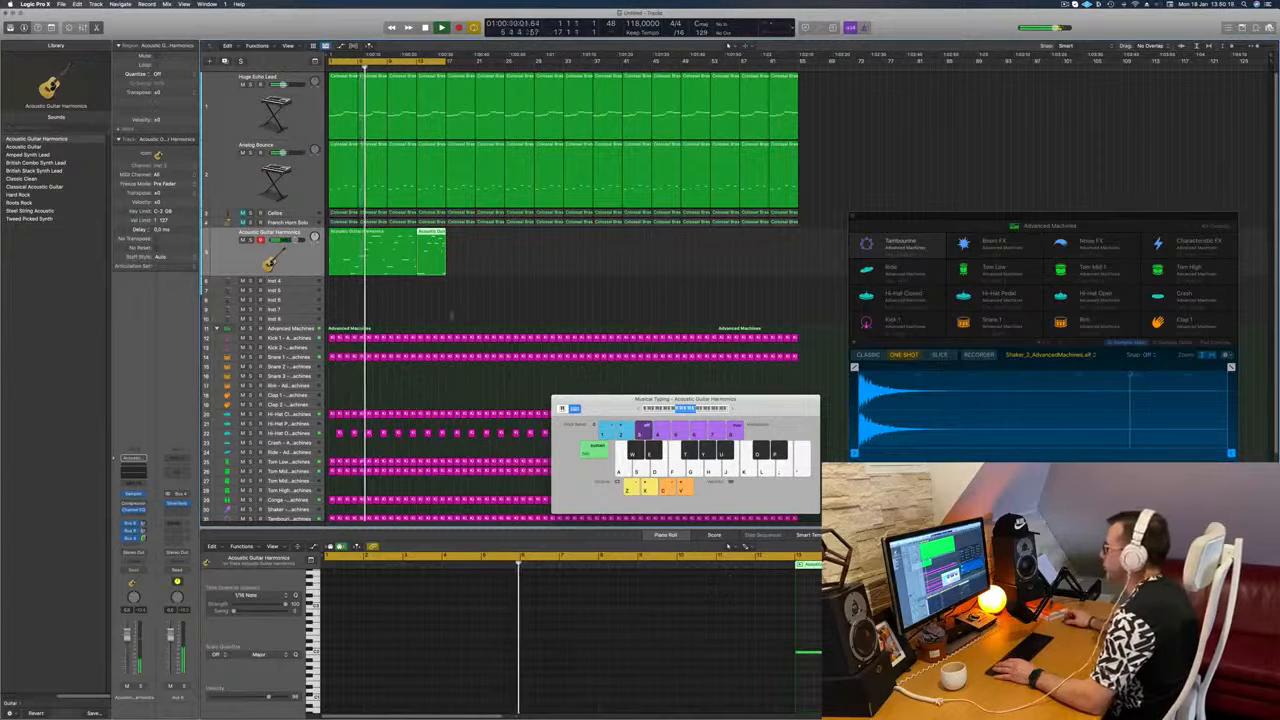
Step: Delete the first 12 bars of the Acoustic Guitar Harmonics part and move the remaining four-bar region to bar 1
{"action": "left_click", "coordinate": [359, 252]}
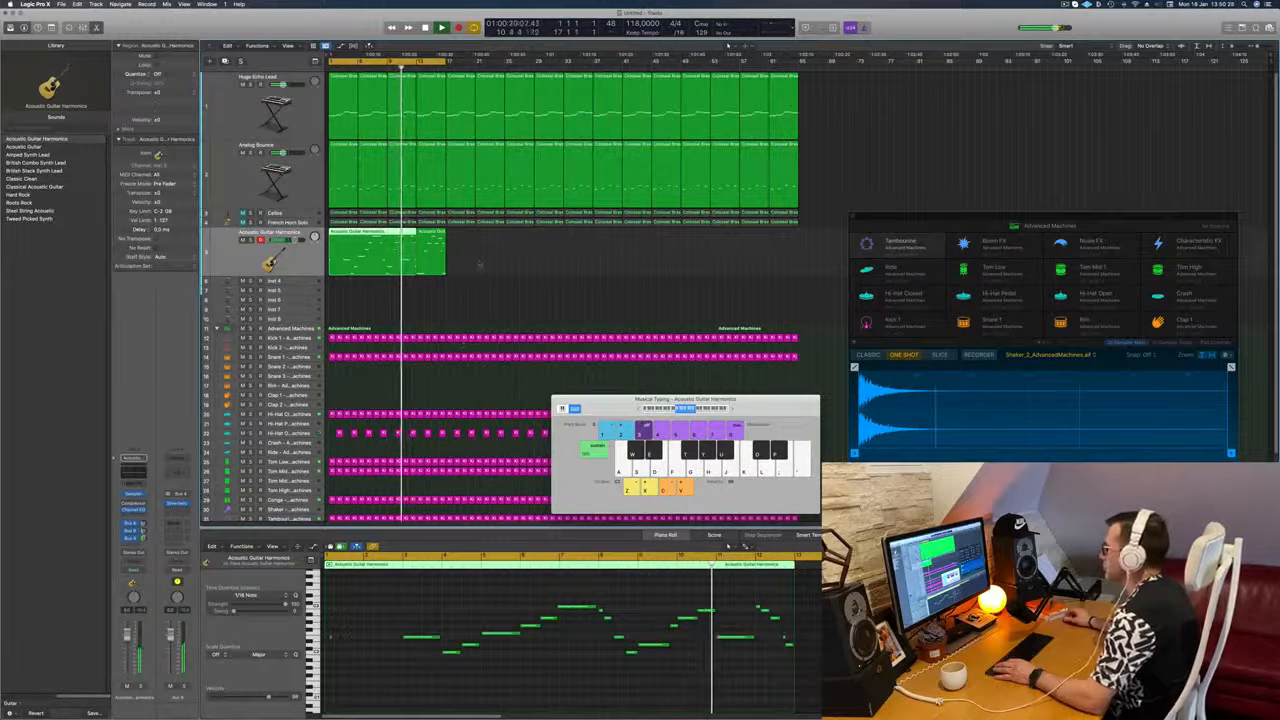
{"action": "left_click", "coordinate": [431, 250]}
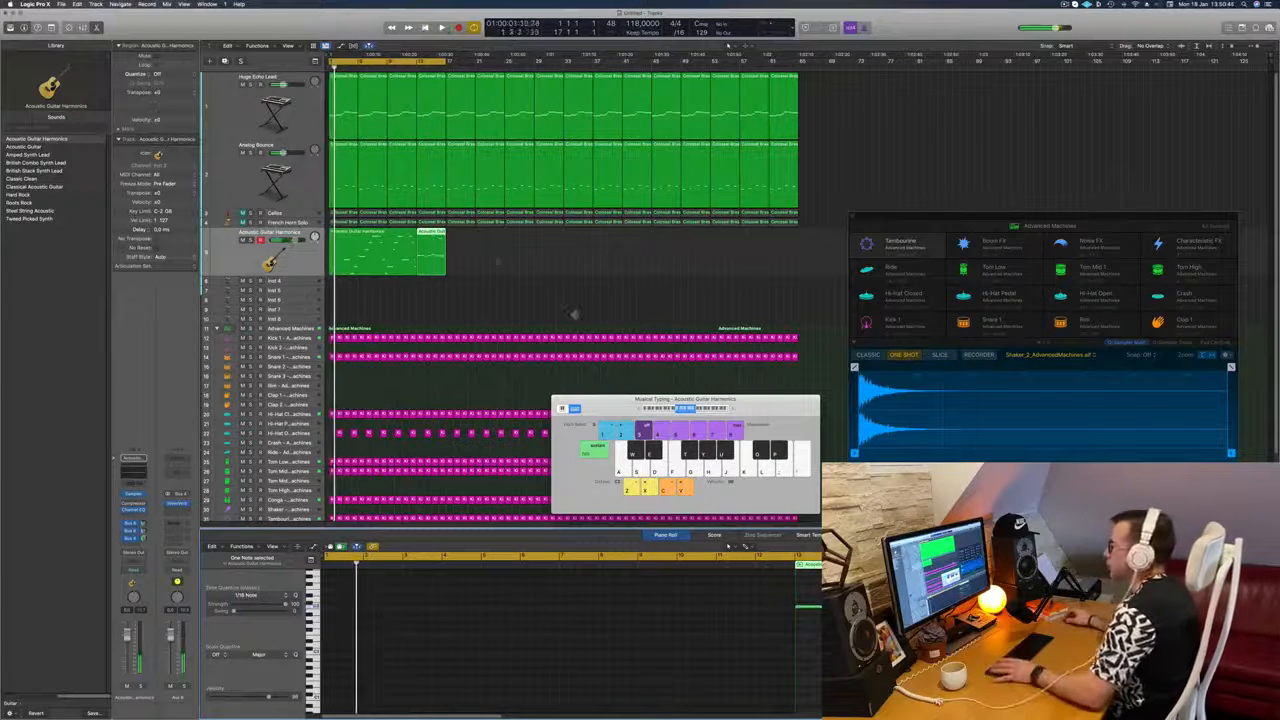
{"action": "left_click", "coordinate": [357, 235]}
{"action": "key", "text": "Delete"}
{"action": "left_click", "coordinate": [438, 234]}
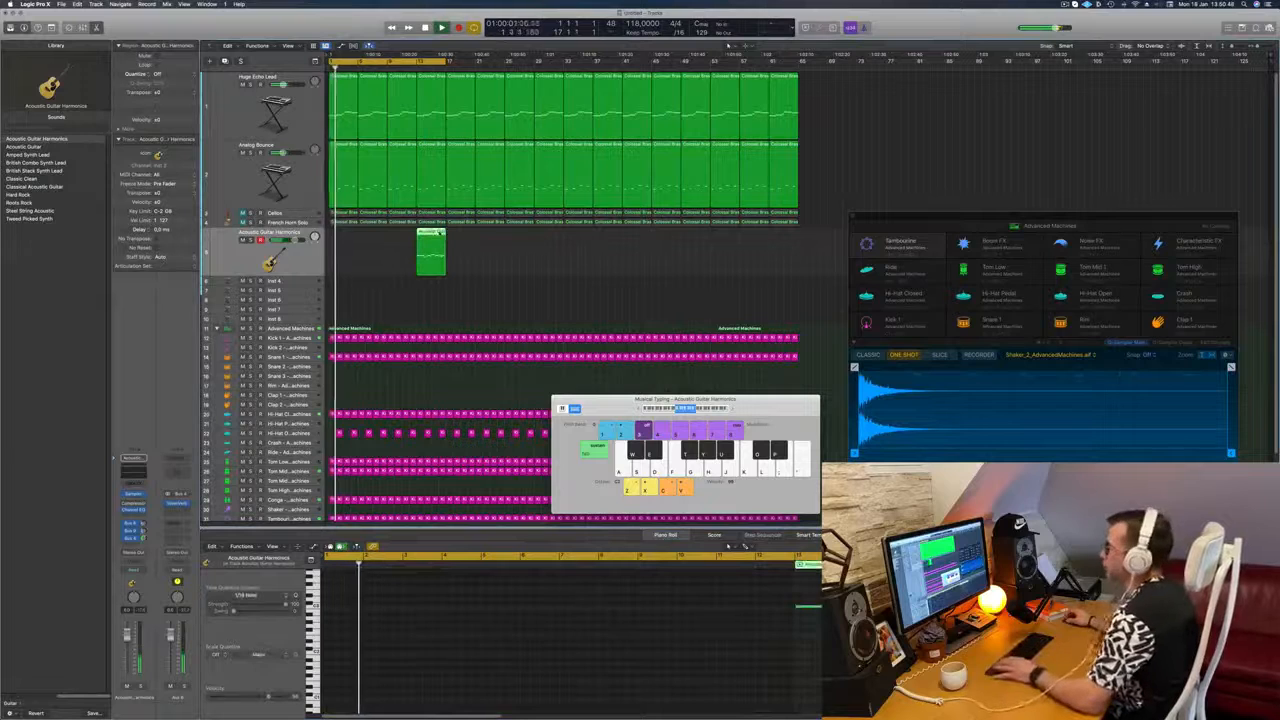
{"action": "left_click_drag", "start_coordinate": [380, 235], "coordinate": [359, 247]}
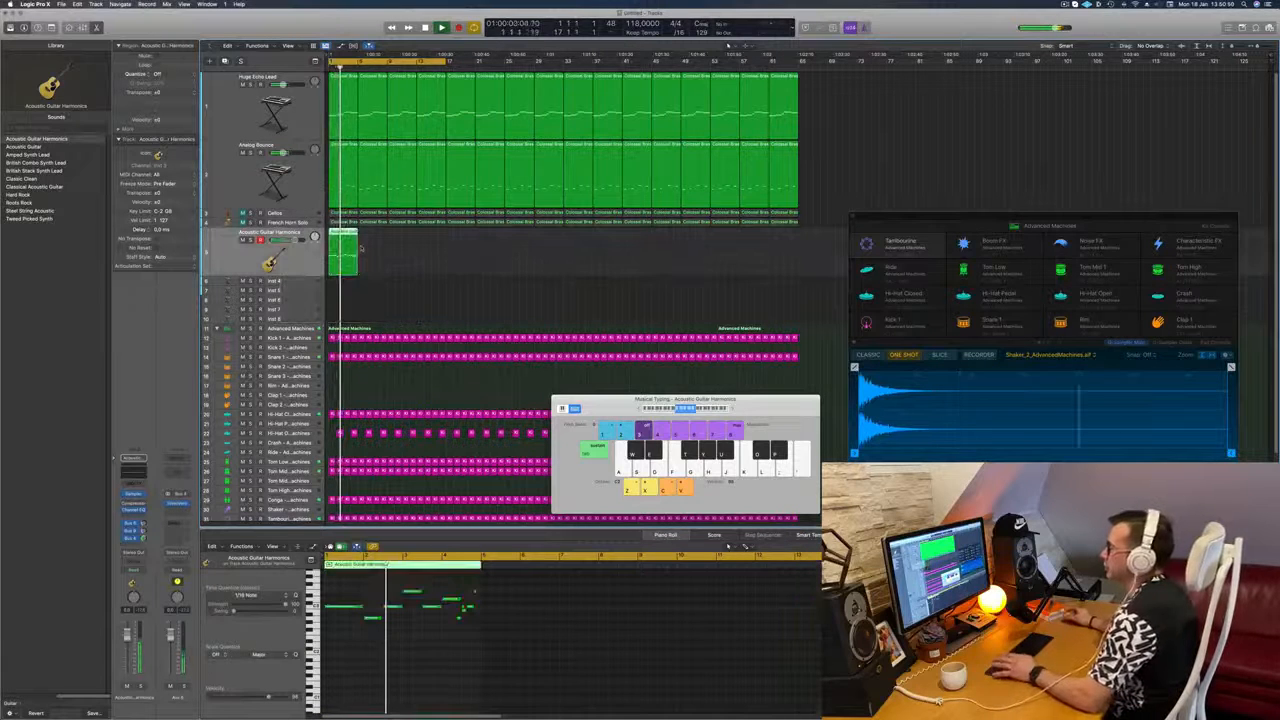
{"action": "left_click", "coordinate": [449, 269]}
{"action": "left_click", "coordinate": [340, 255]}
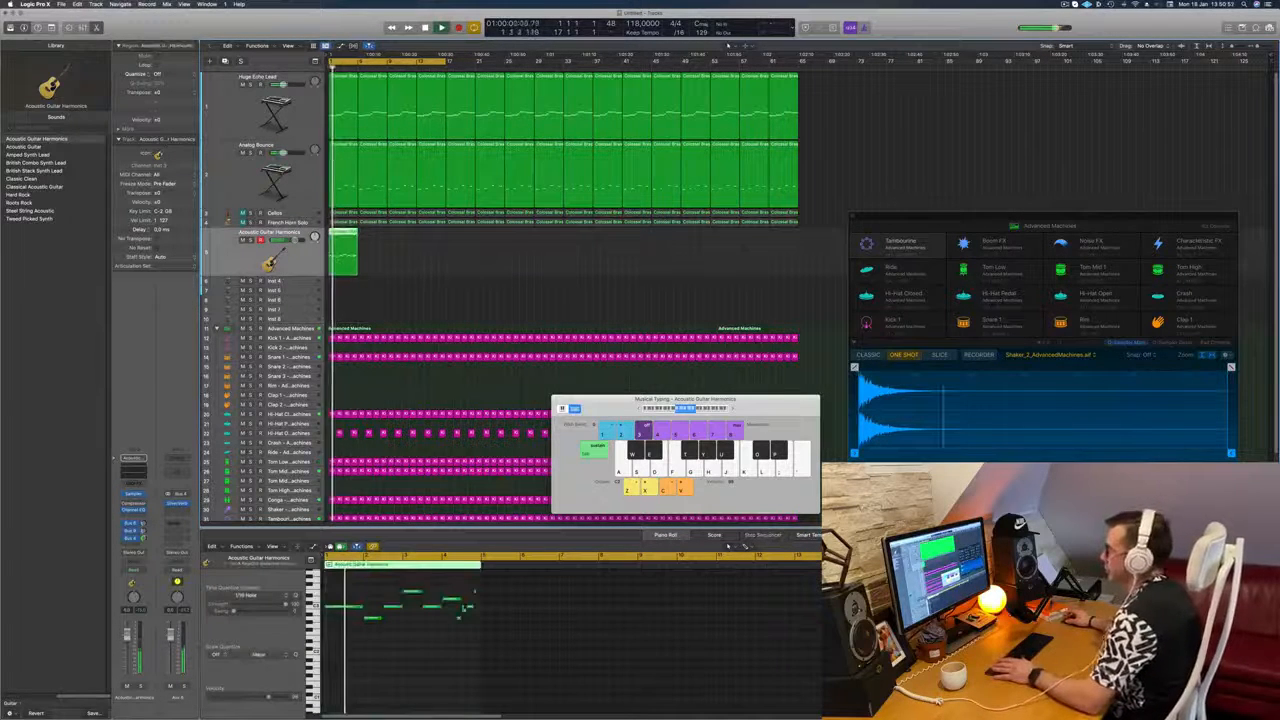
Step: Move the short low note near the end of the guitar harmonics region to just before bar 5
{"action": "scroll", "coordinate": [436, 647], "scroll_direction": "up", "scroll_amount": 4}
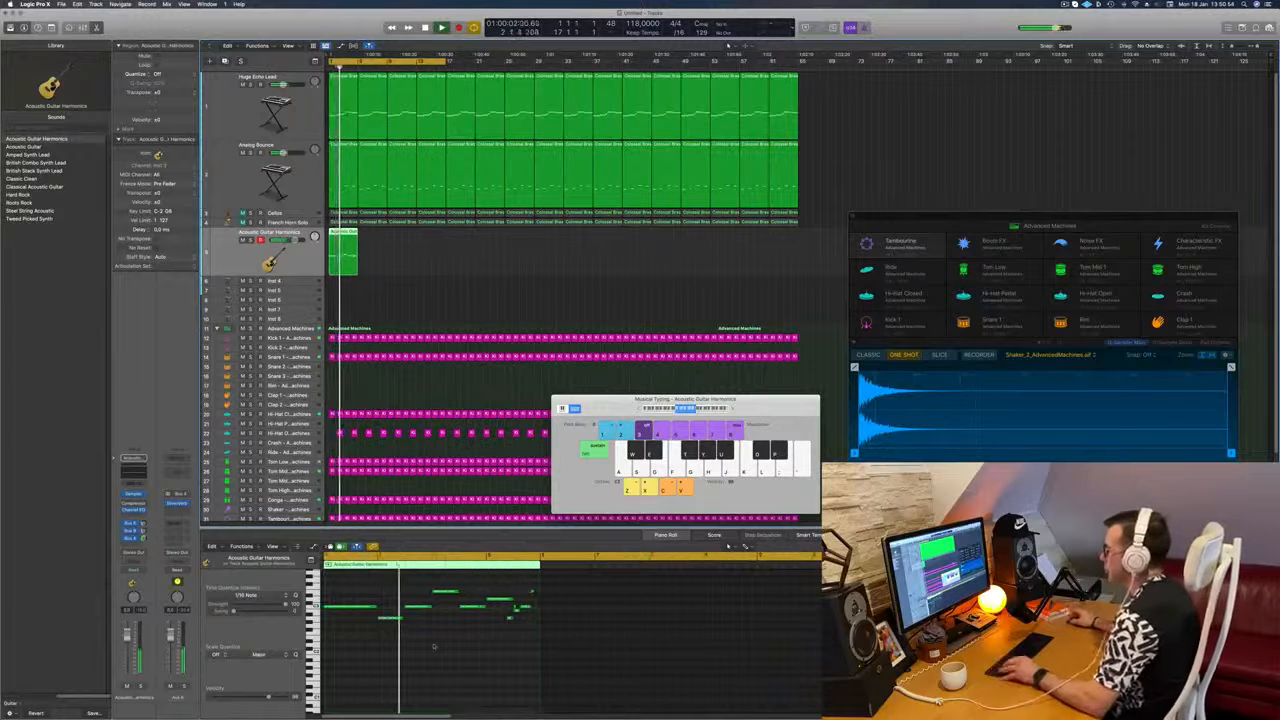
{"action": "scroll", "coordinate": [436, 647], "scroll_direction": "down", "scroll_amount": 2}
{"action": "scroll", "coordinate": [436, 647], "scroll_direction": "down", "scroll_amount": 2}
{"action": "scroll", "coordinate": [466, 648], "scroll_direction": "up", "scroll_amount": 4}
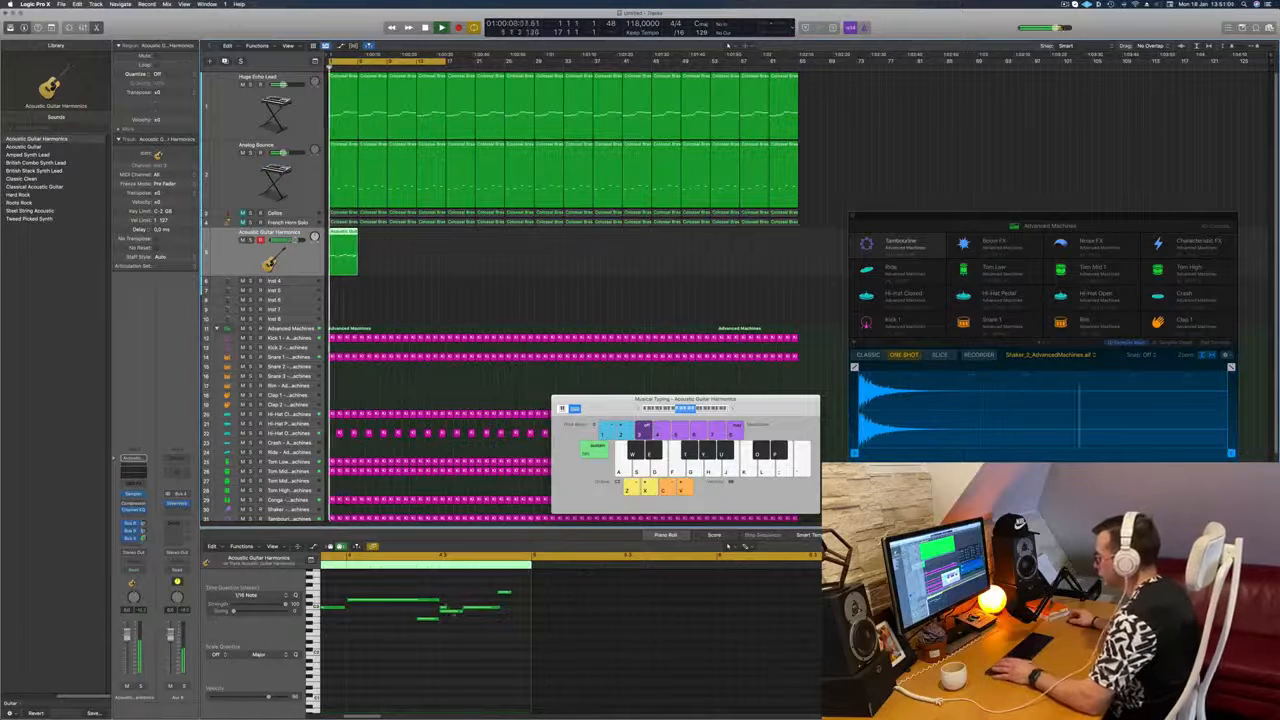
{"action": "left_click", "coordinate": [446, 611]}
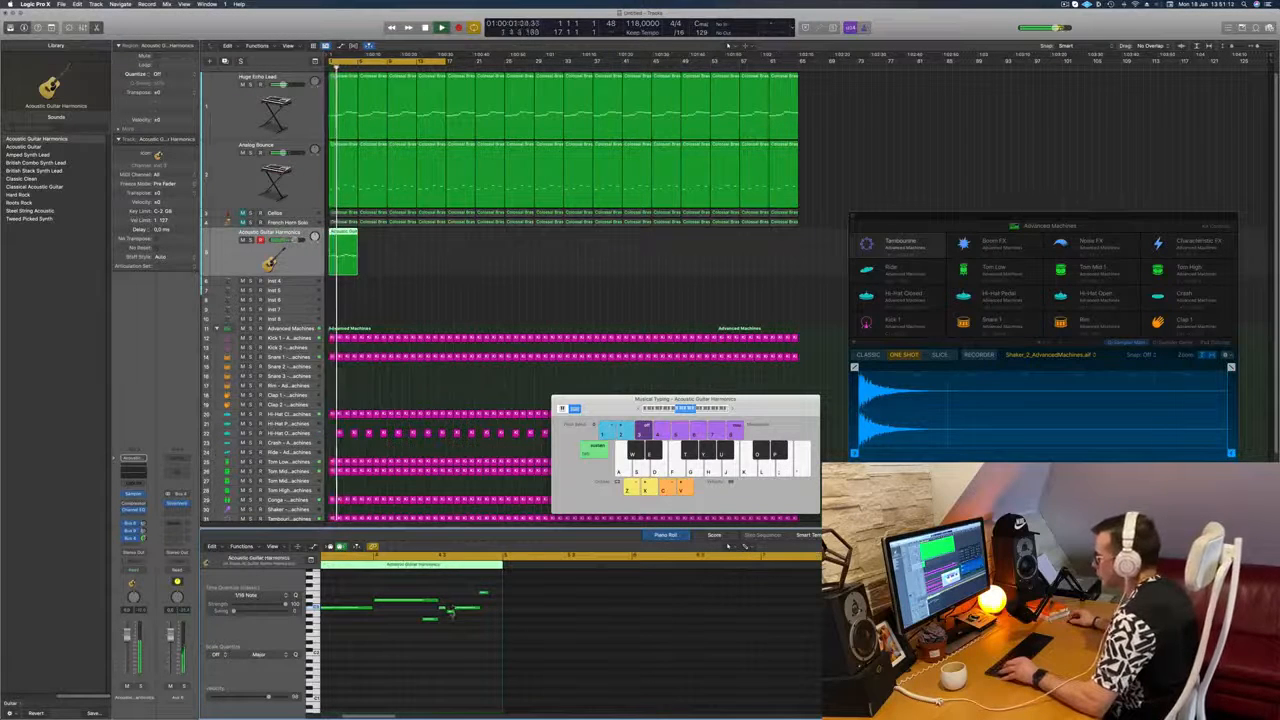
{"action": "left_click_drag", "start_coordinate": [451, 614], "coordinate": [490, 608]}
{"action": "scroll", "coordinate": [407, 596], "scroll_direction": "down", "scroll_amount": 5}
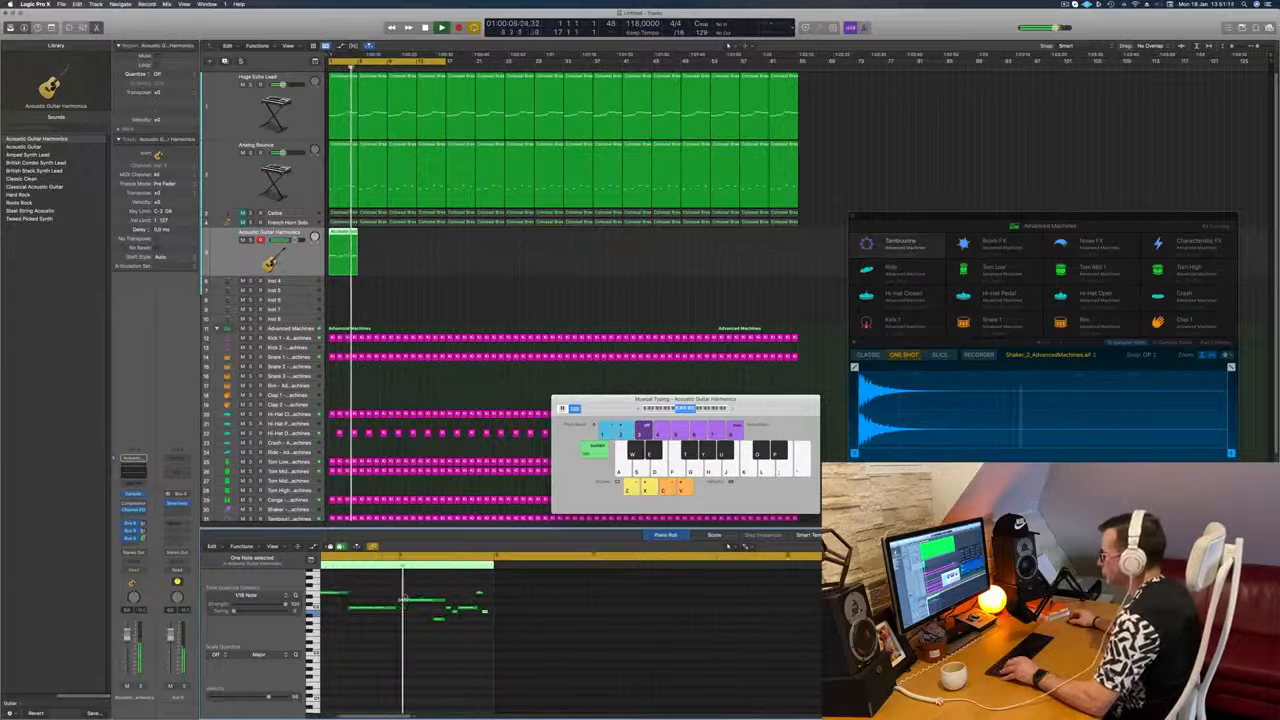
{"action": "scroll", "coordinate": [407, 596], "scroll_direction": "up", "scroll_amount": 4}
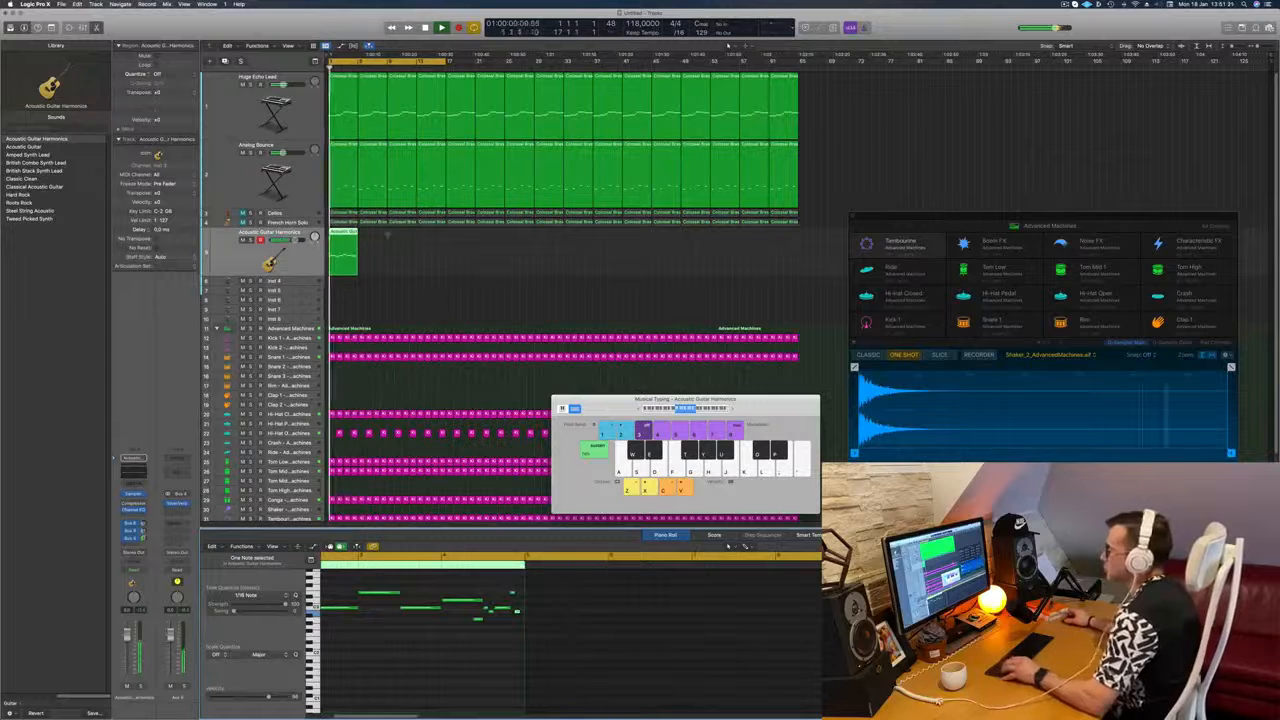
Step: Copy the four-bar Acoustic Guitar Harmonics region to bar 5 and play it back from the start
{"action": "left_click_drag", "start_coordinate": [346, 241], "coordinate": [372, 241]}
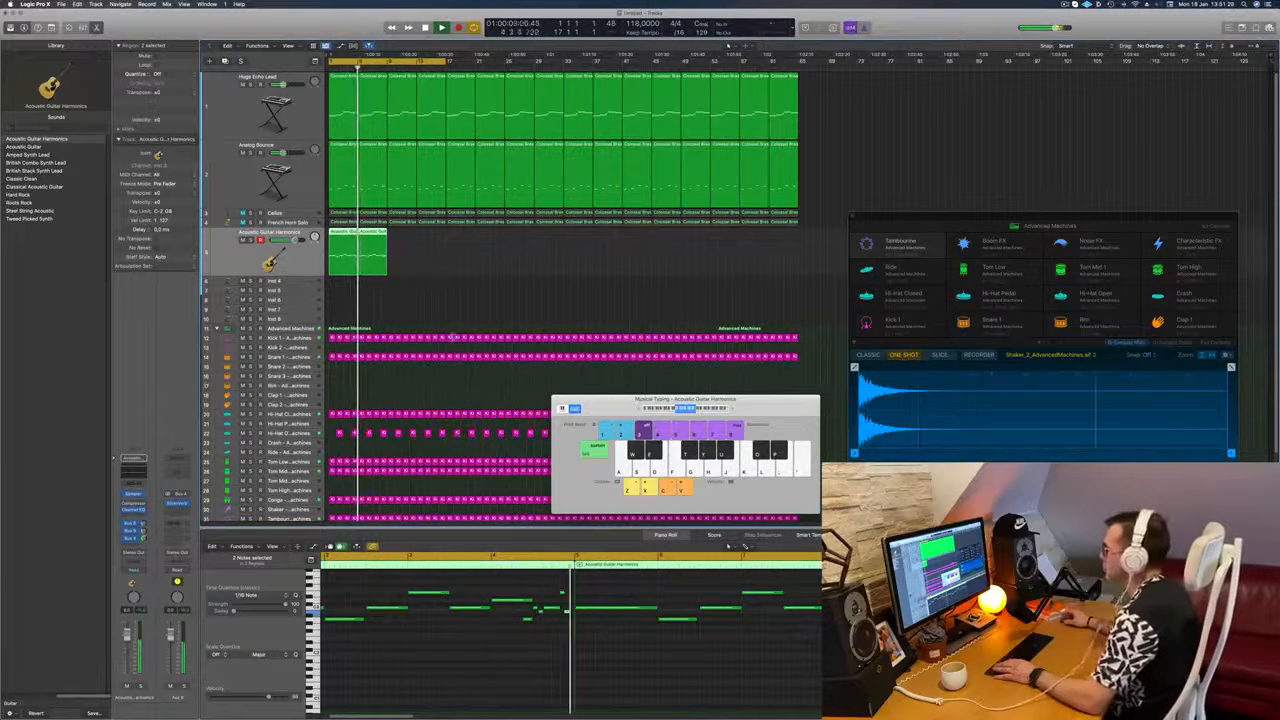
{"action": "key", "text": "Return"}
{"action": "key", "text": "space"}
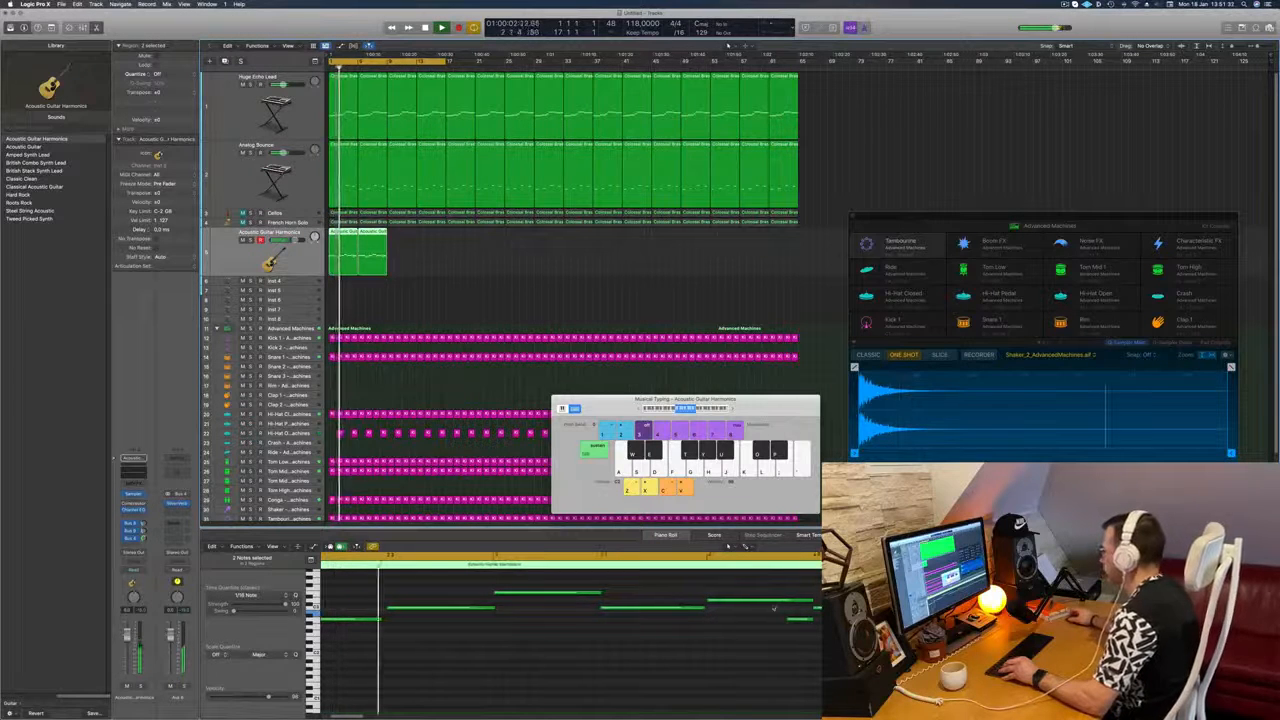
Step: Shorten the long note that starts at bar 4 of the guitar harmonics region
{"action": "left_click_drag", "start_coordinate": [812, 601], "coordinate": [790, 601]}
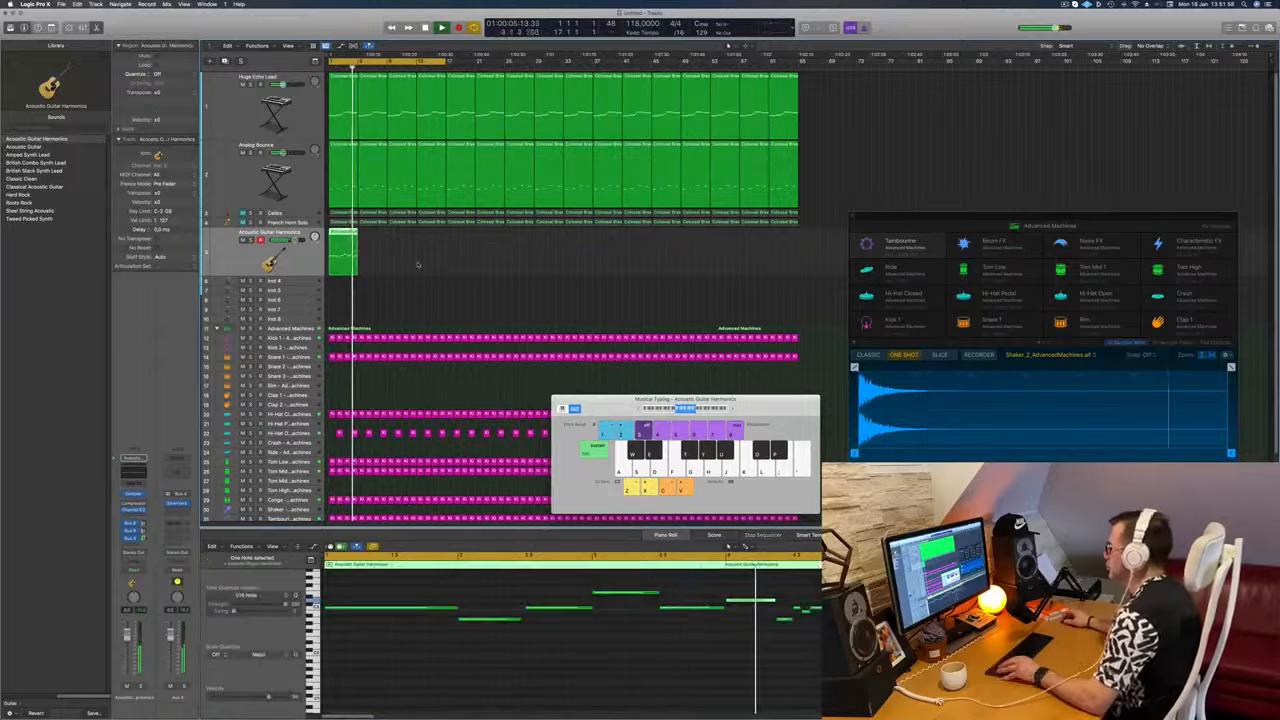
{"action": "scroll", "coordinate": [421, 265], "scroll_direction": "up", "scroll_amount": 4}
{"action": "scroll", "coordinate": [463, 269], "scroll_direction": "down", "scroll_amount": 2}
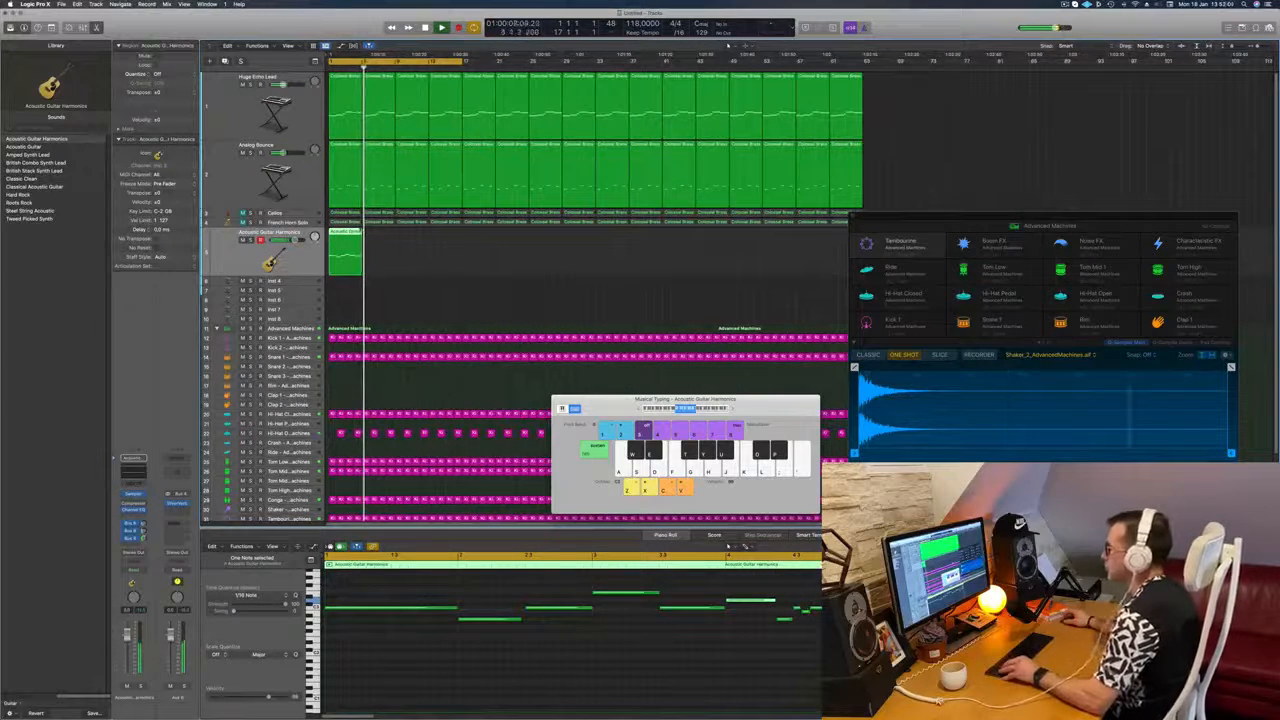
Step: Copy the four-bar guitar harmonics region to bar 9 and duplicate the Acoustic Guitar Harmonics track with its settings
{"action": "left_click_drag", "start_coordinate": [346, 241], "coordinate": [412, 243]}
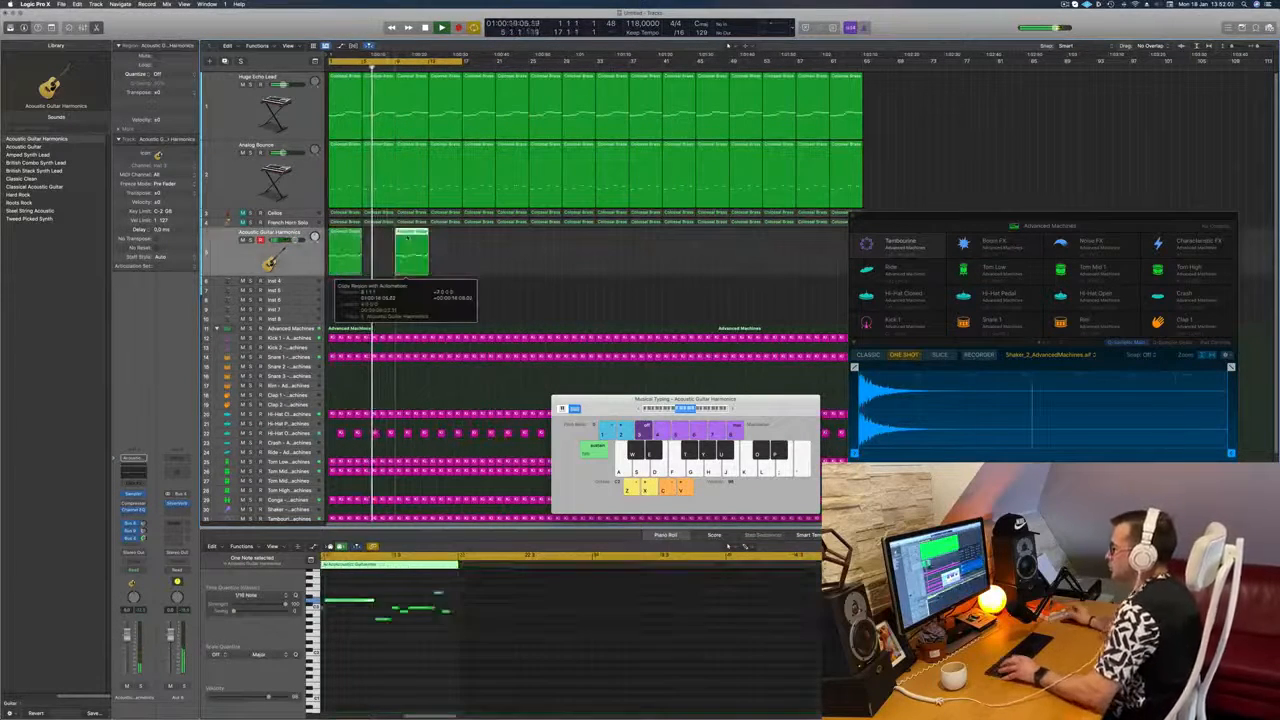
{"action": "left_click", "coordinate": [428, 301]}
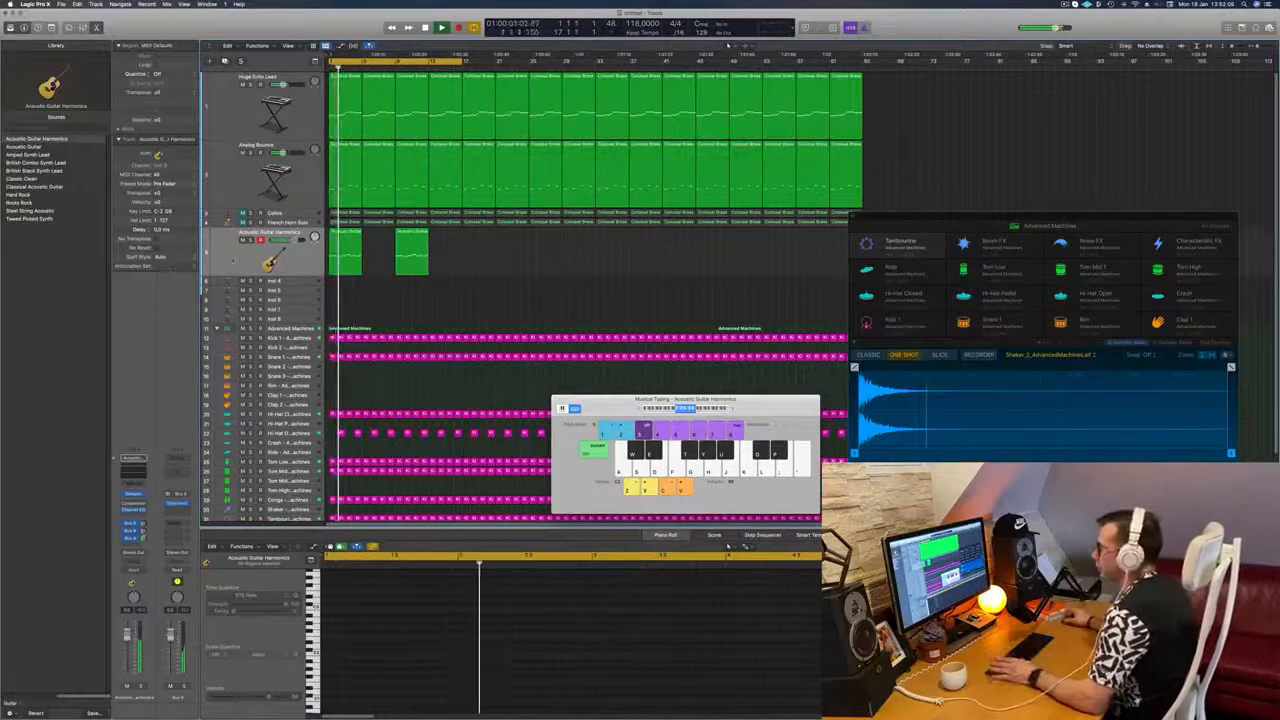
{"action": "left_click", "coordinate": [232, 261]}
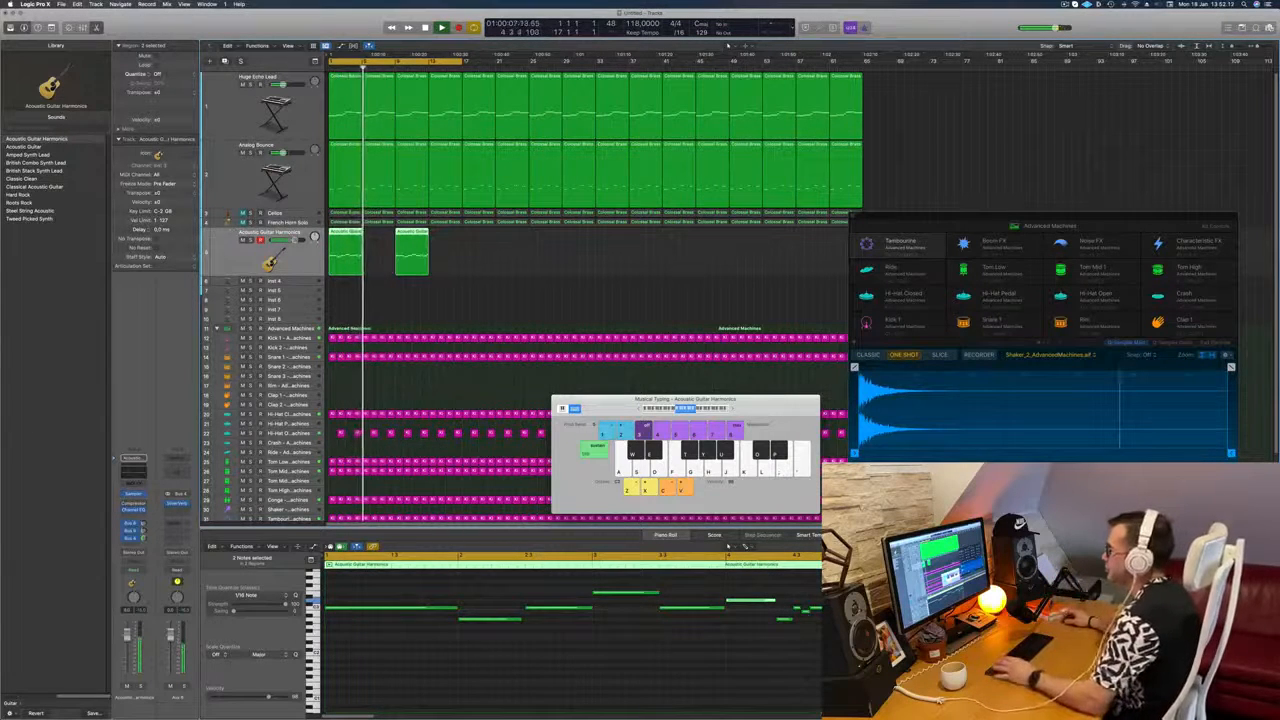
{"action": "key", "text": "super+d"}
{"action": "left_click", "coordinate": [348, 242]}
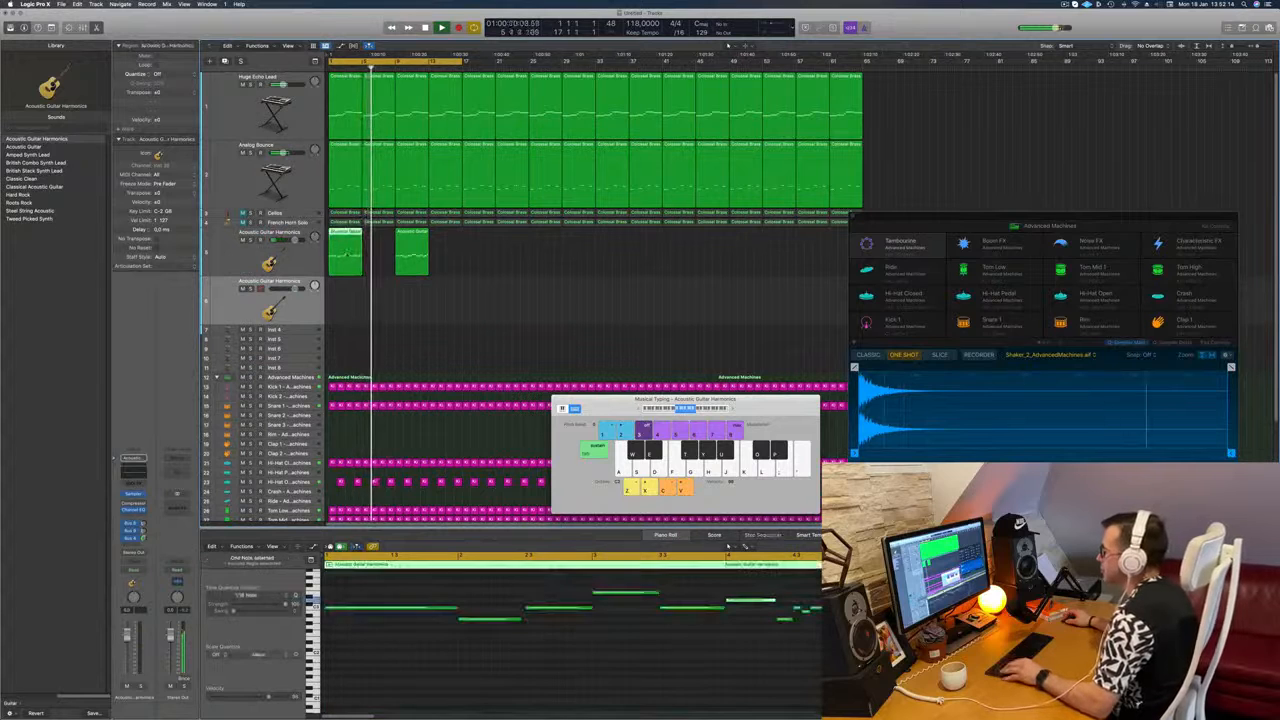
{"action": "left_click_drag", "start_coordinate": [348, 242], "coordinate": [365, 289]}
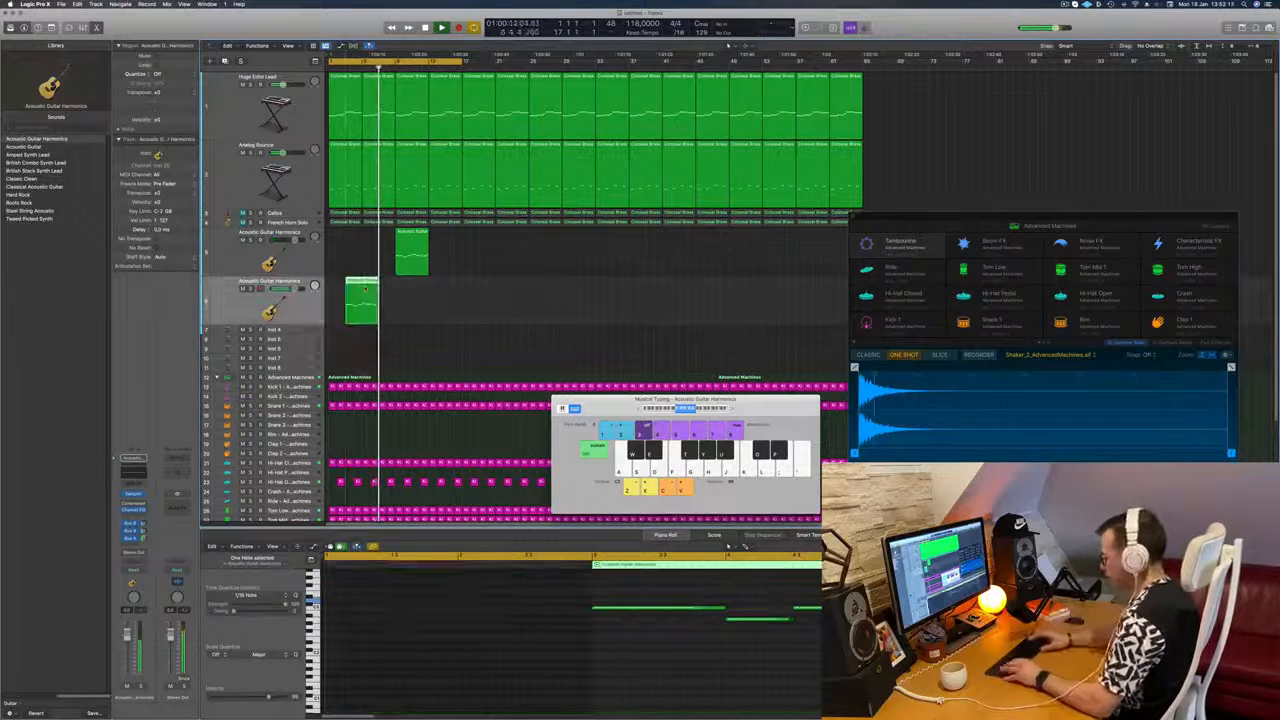
{"action": "key", "text": "super+z"}
Step: Rehearse a melody with Musical Typing on the duplicated guitar track during playback, shifting the keyboard's octave range higher
{"action": "key", "text": "l"}
{"action": "key", "text": "j"}
{"action": "key", "text": "apostrophe"}
{"action": "key", "text": "apostrophe"}
{"action": "key", "text": "semicolon"}
{"action": "key", "text": "semicolon"}
{"action": "key", "text": "l"}
{"action": "left_click", "coordinate": [732, 409]}
{"action": "key", "text": "l"}
{"action": "key", "text": "apostrophe"}
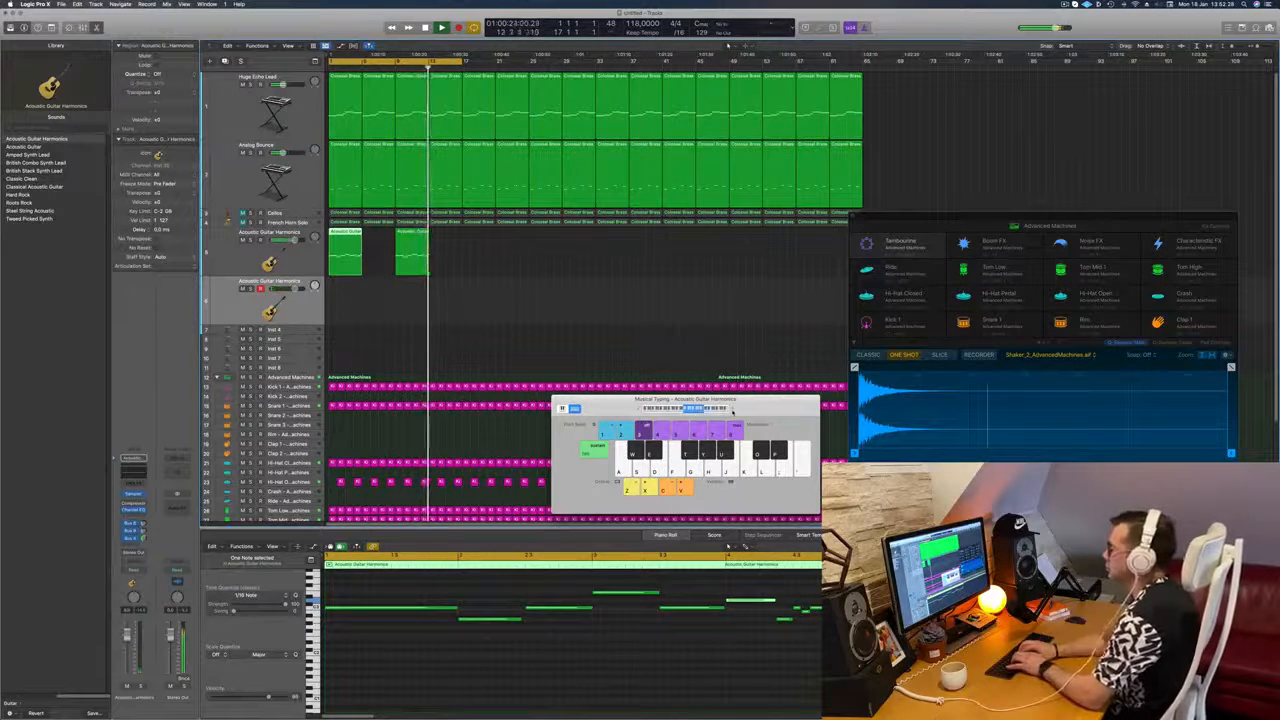
{"action": "key", "text": "j"}
{"action": "key", "text": "k"}
{"action": "key", "text": "k"}
{"action": "key", "text": "l"}
{"action": "key", "text": "l"}
{"action": "key", "text": "semicolon"}
{"action": "key", "text": "l"}
{"action": "key", "text": "semicolon"}
{"action": "key", "text": "l"}
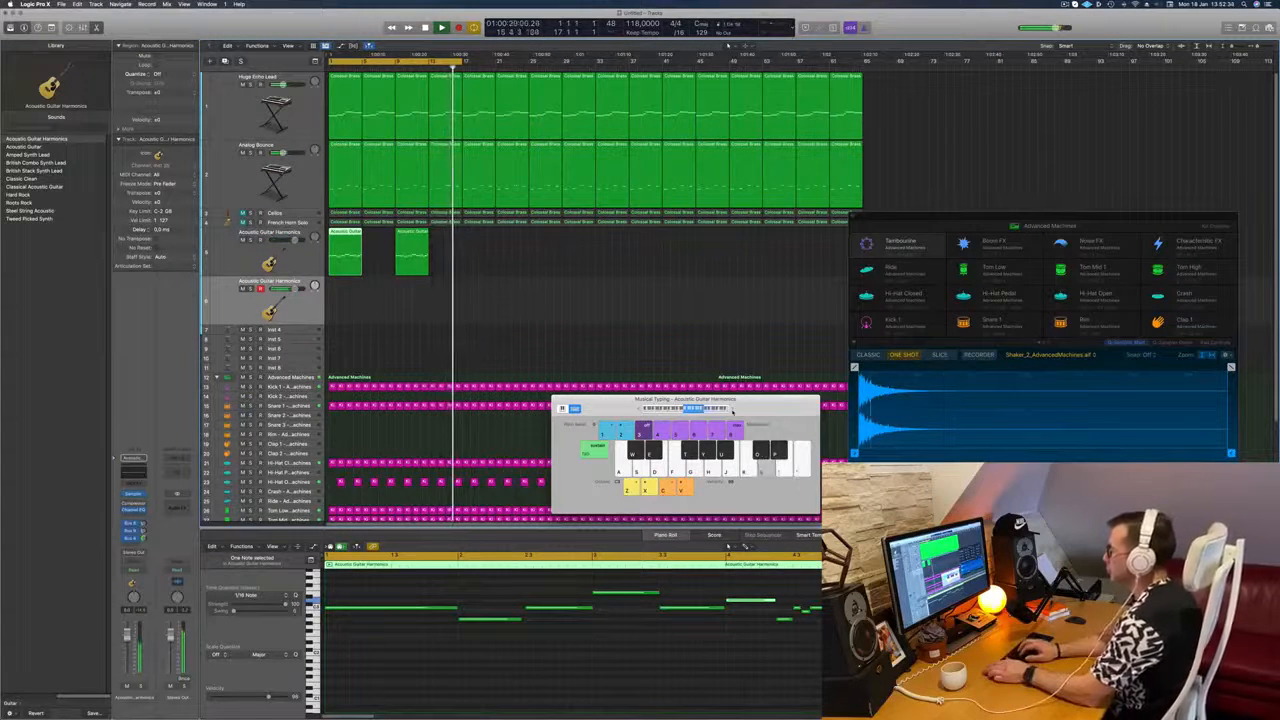
{"action": "key", "text": "semicolon"}
{"action": "key", "text": "k"}
{"action": "key", "text": "j"}
{"action": "key", "text": "k"}
{"action": "key", "text": "apostrophe"}
{"action": "key", "text": "semicolon"}
{"action": "key", "text": "l"}
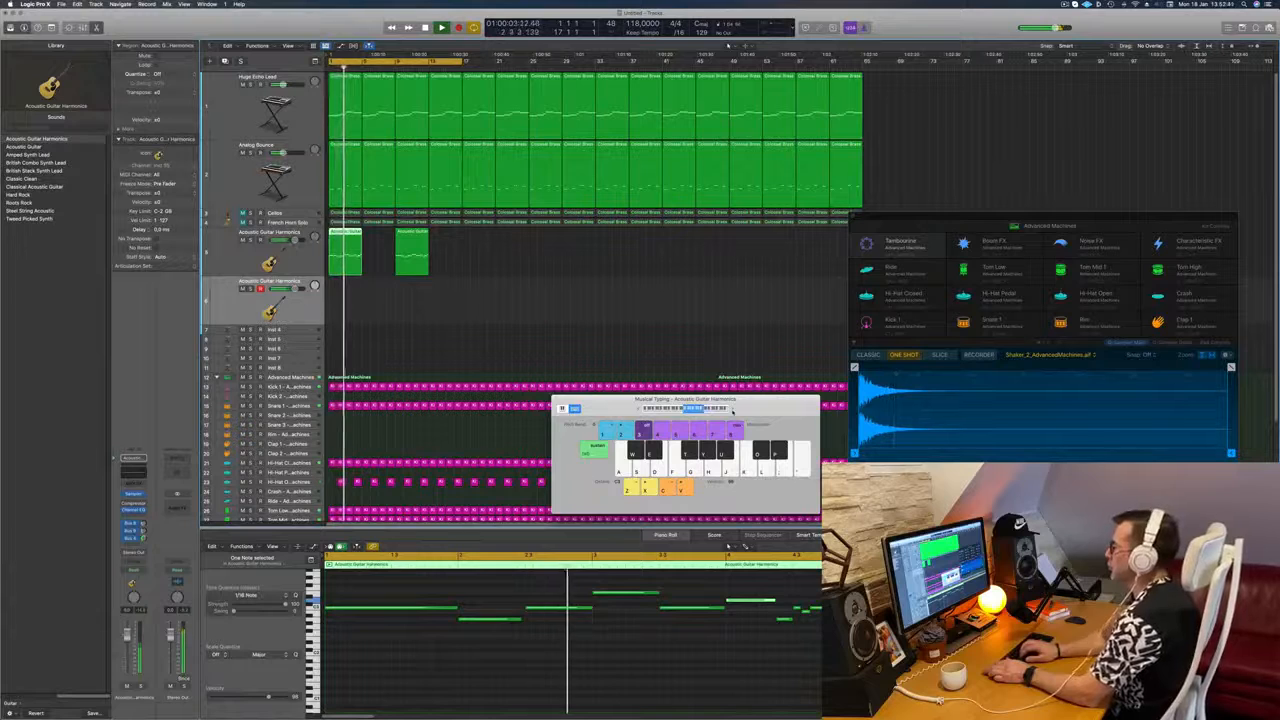
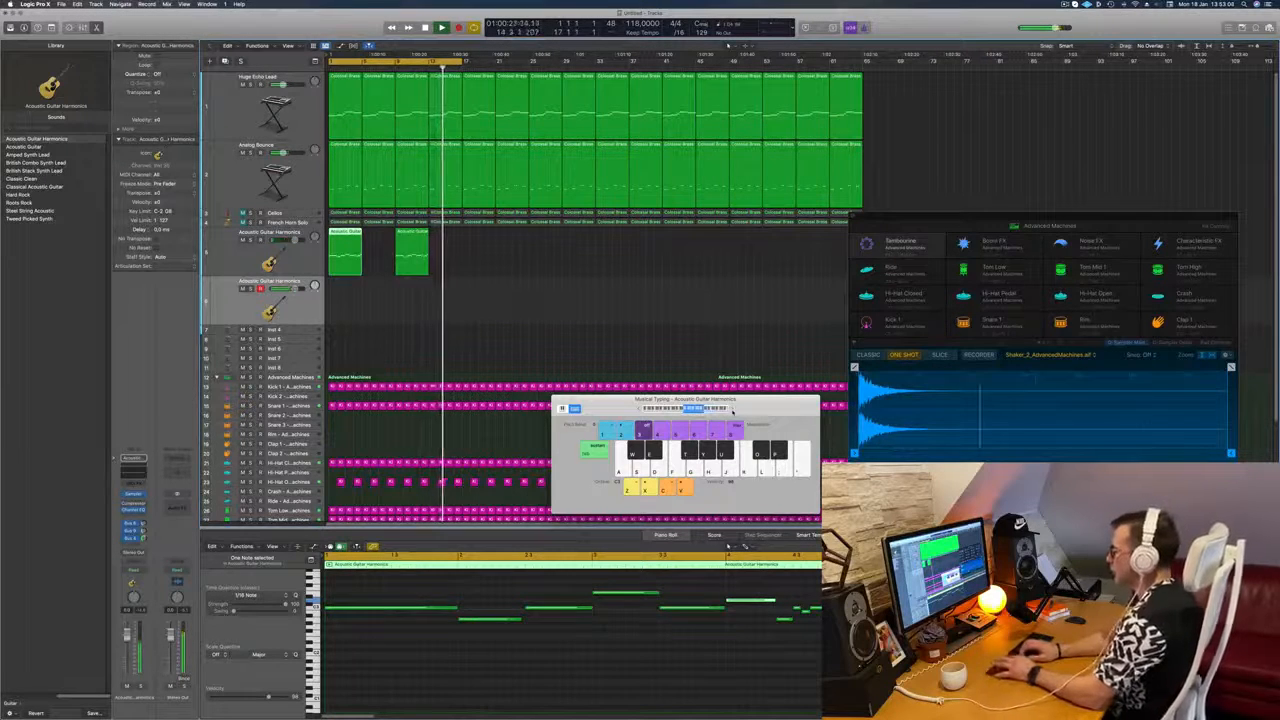
Step: Record a short-note pattern on the duplicated guitar track and copy one of its high notes to the start of bar 1
{"action": "key", "text": "r"}
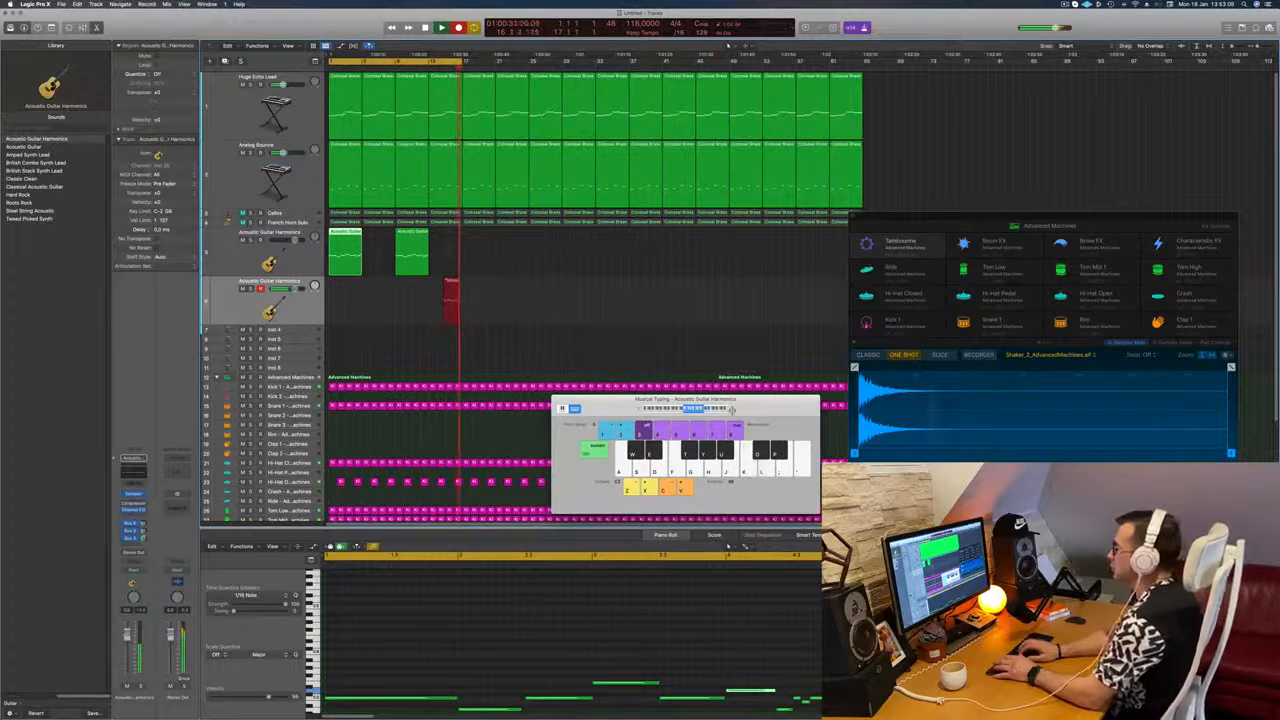
{"action": "key", "text": "semicolon"}
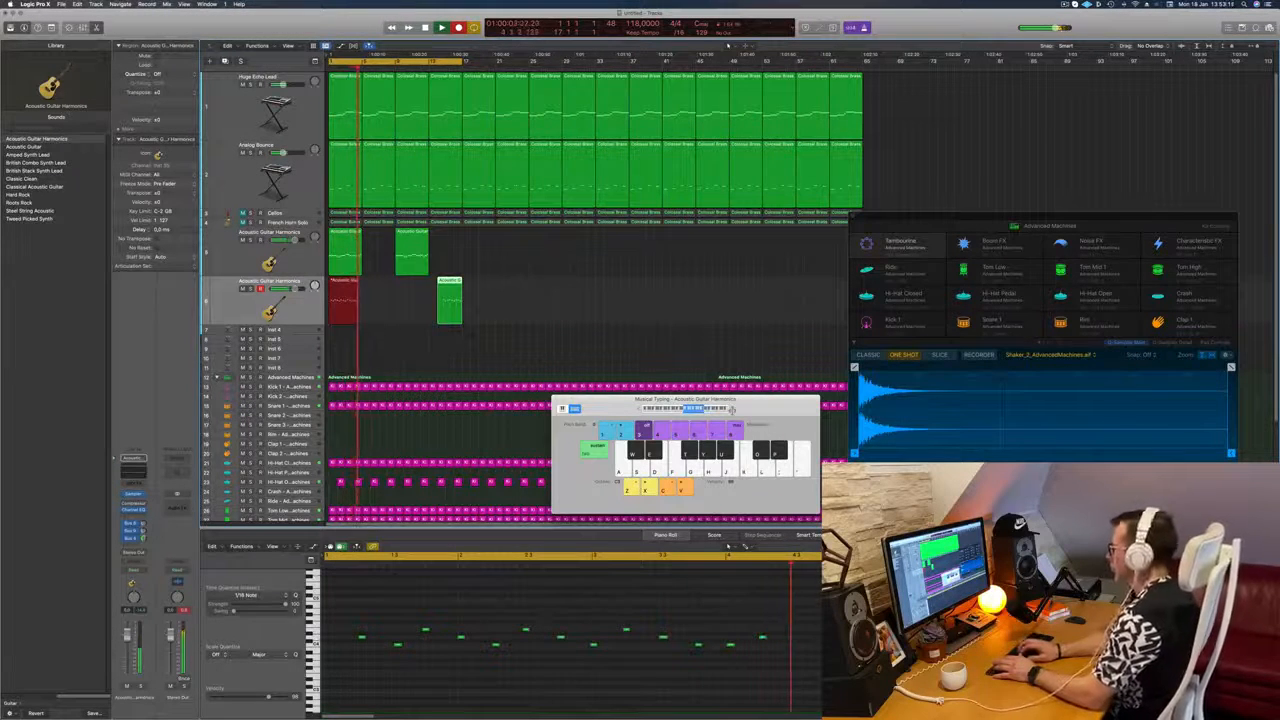
{"action": "key", "text": "space"}
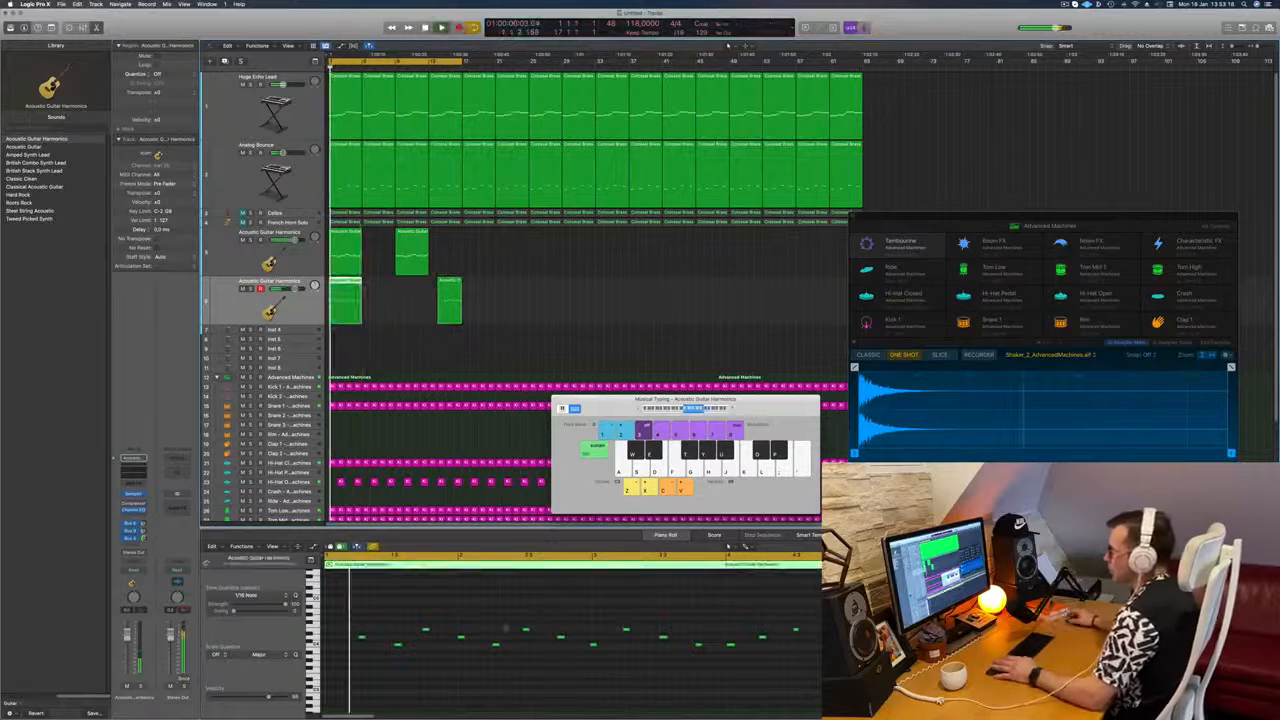
{"action": "key", "text": "space"}
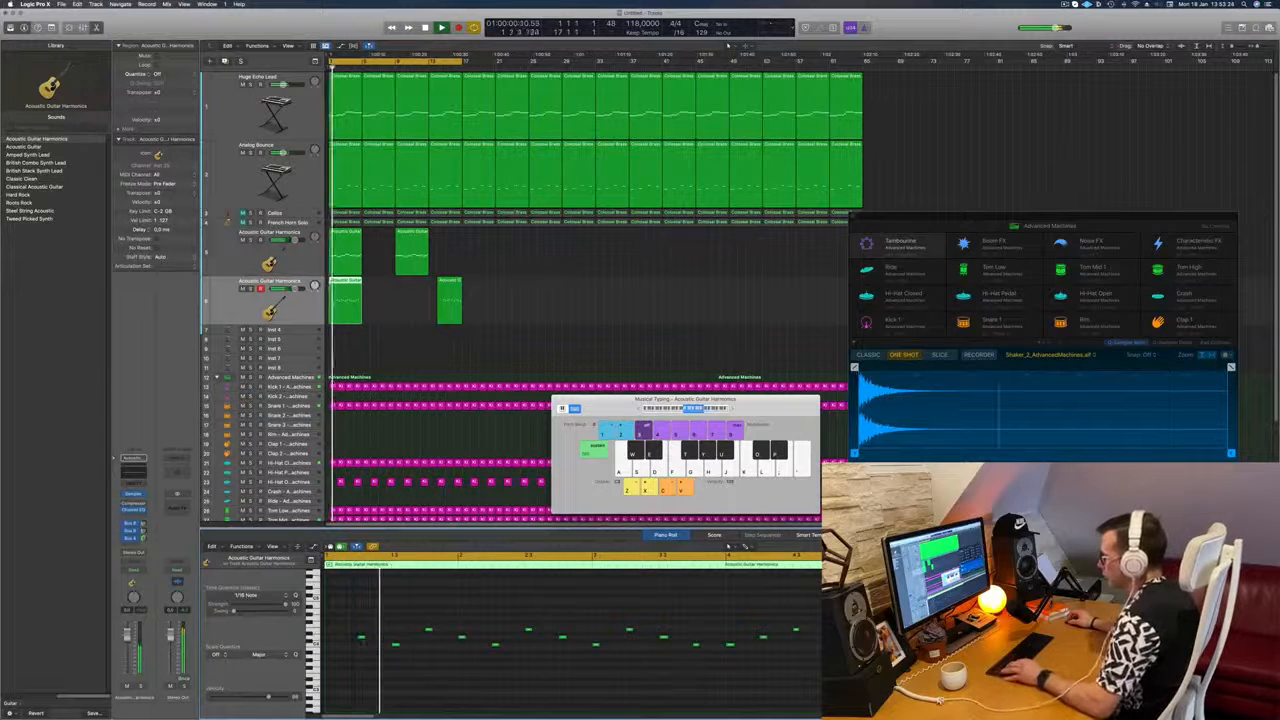
{"action": "left_click_drag", "start_coordinate": [427, 630], "coordinate": [328, 632]}
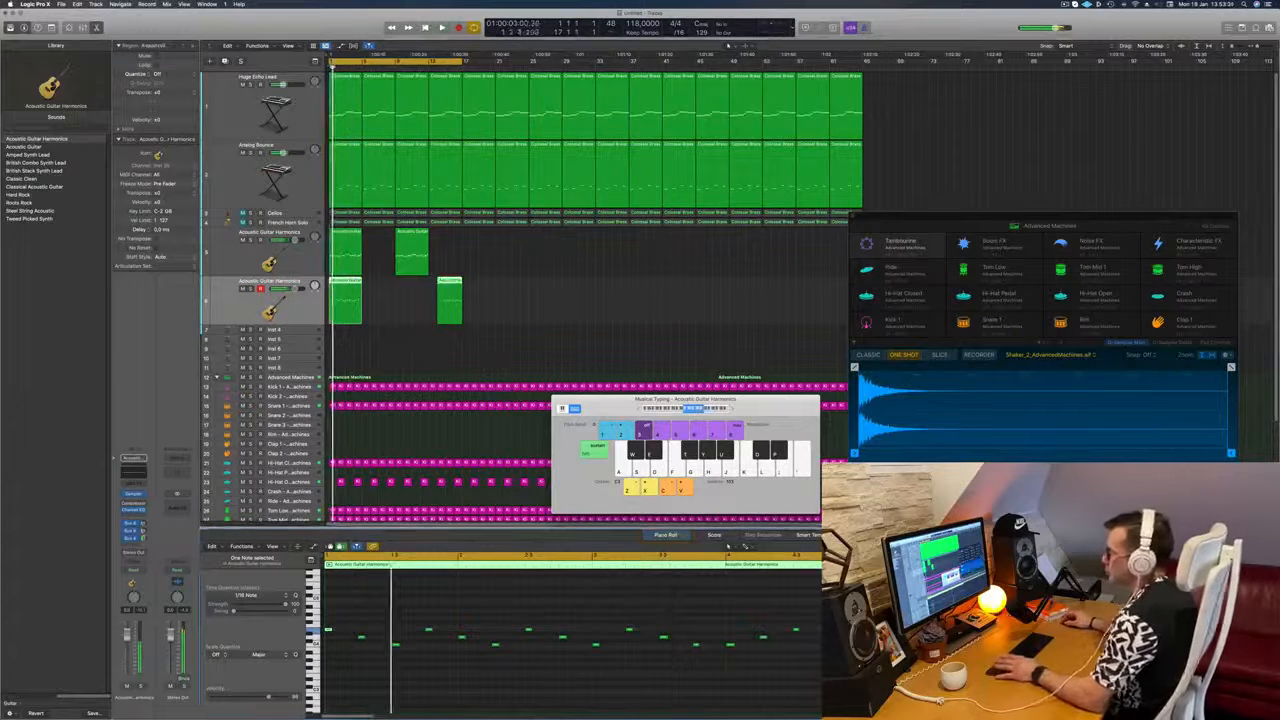
Step: Add a low cut at 1000 Hz, 48 dB/Oct and Q 0.11 in the duplicated guitar track's Channel EQ, with the analyzer on
{"action": "left_click", "coordinate": [133, 476]}
{"action": "key", "text": "space"}
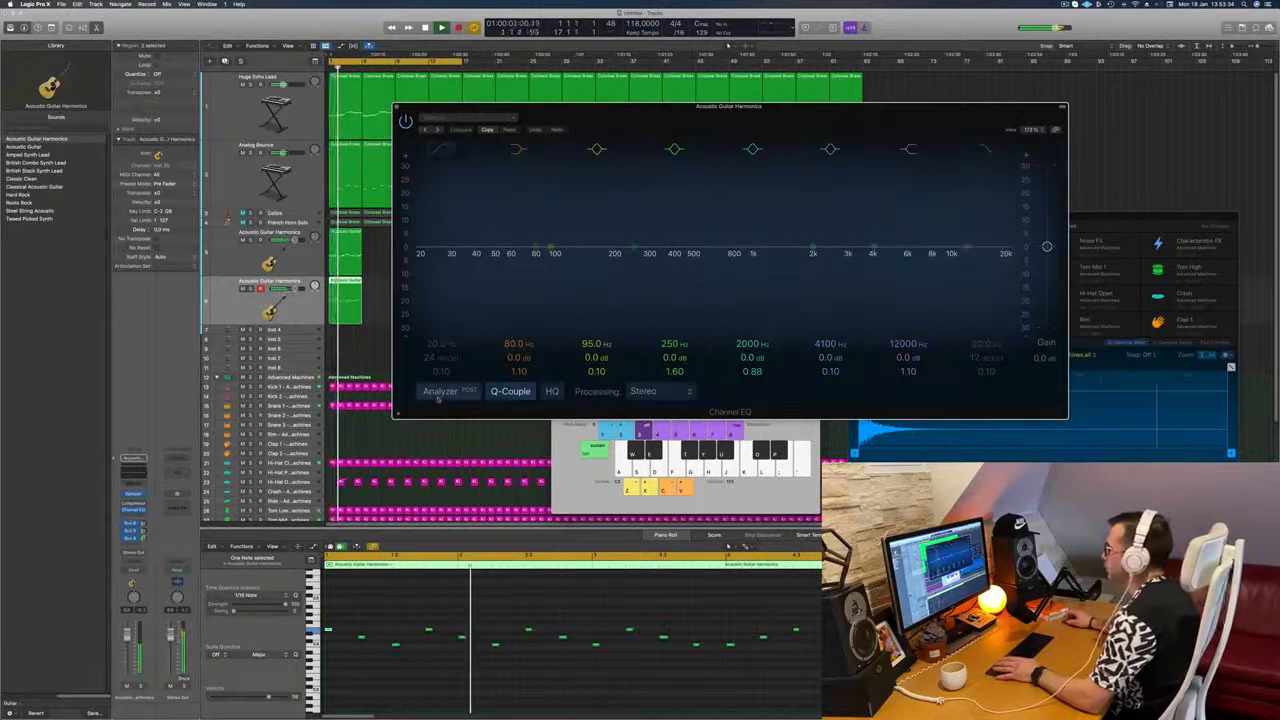
{"action": "left_click", "coordinate": [438, 393]}
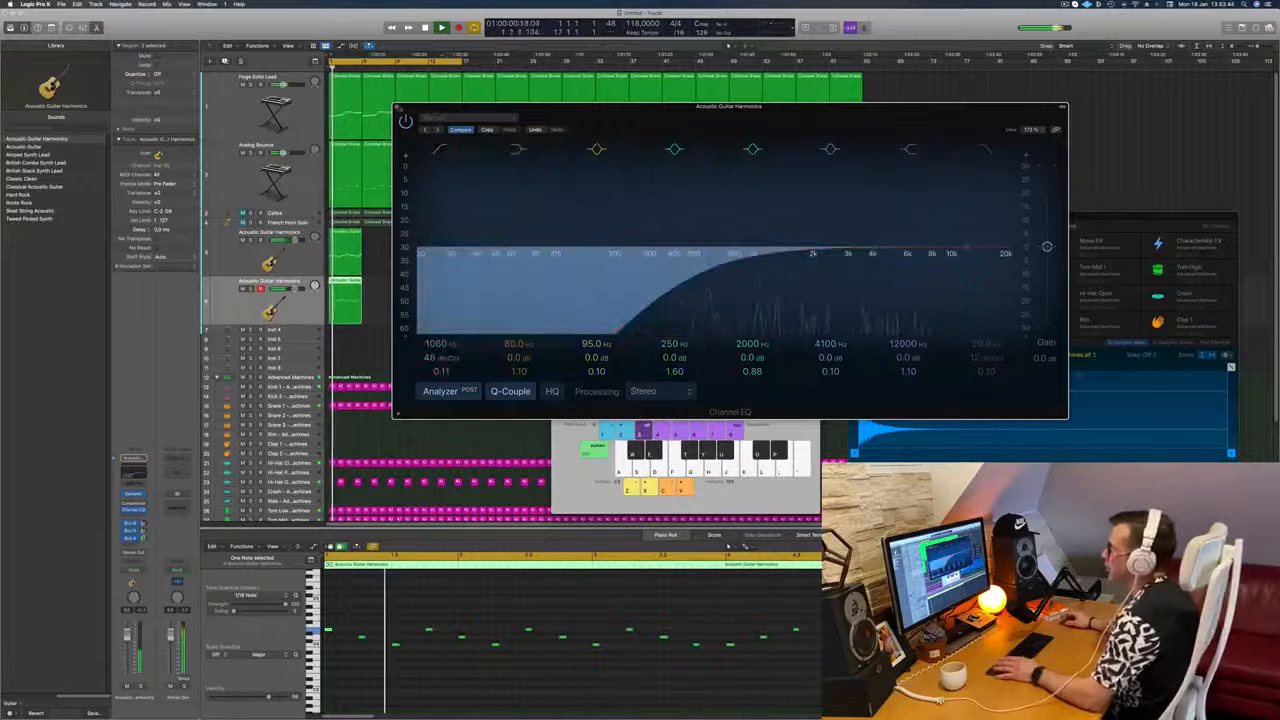
{"action": "left_click", "coordinate": [397, 107]}
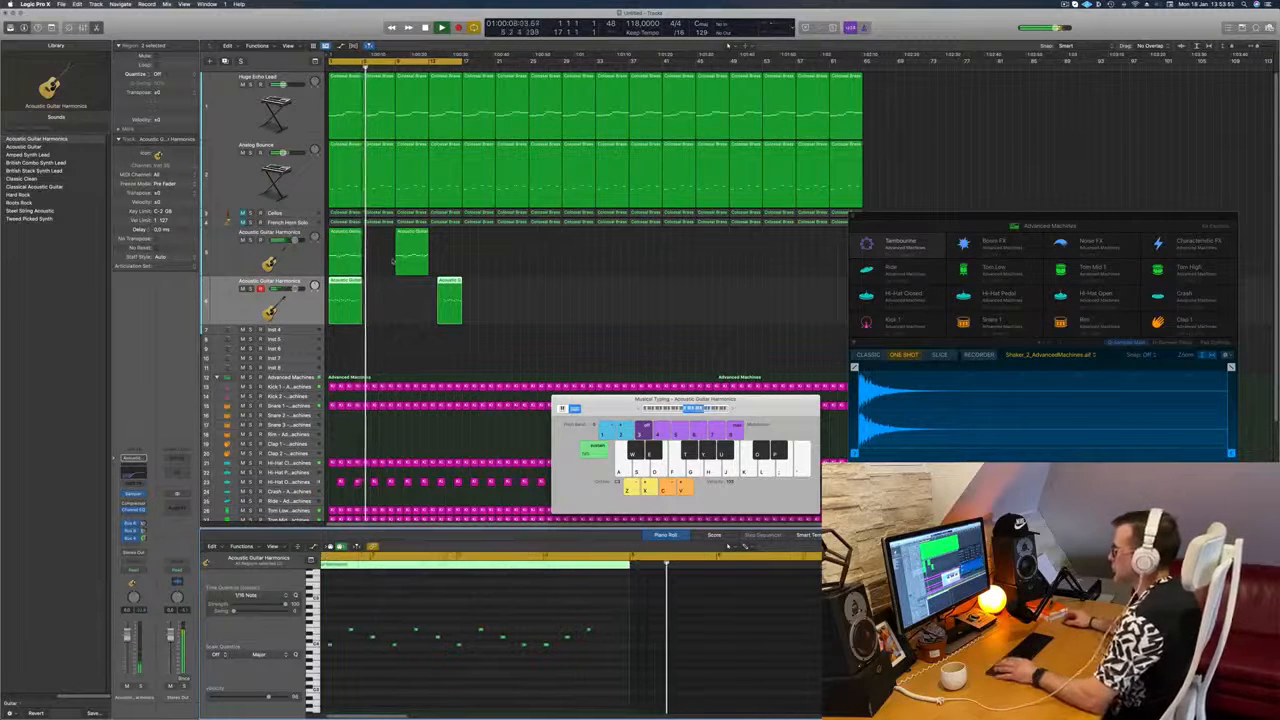
Step: Copy the duplicated guitar track's first region to bar 5, delete the leftover recorded regions further along, and select the bar 5 copy
{"action": "left_click_drag", "start_coordinate": [345, 284], "coordinate": [380, 288]}
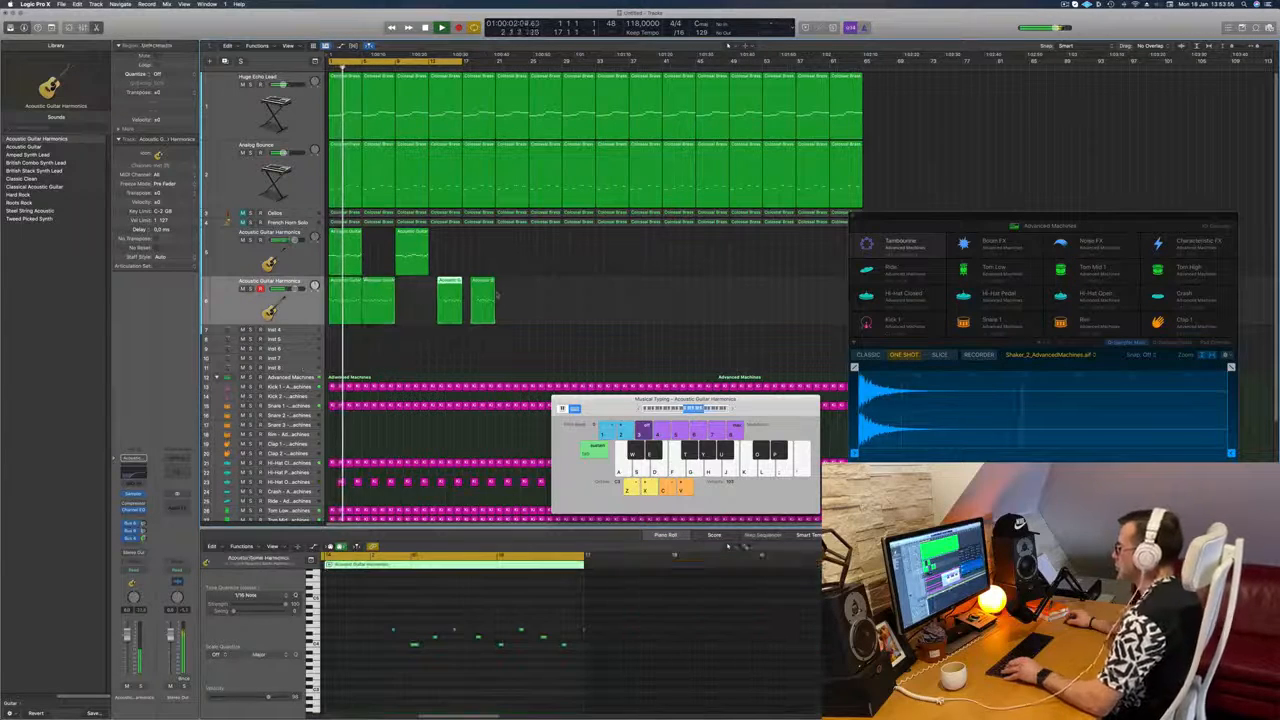
{"action": "key", "text": "Delete"}
{"action": "scroll", "coordinate": [529, 298], "scroll_direction": "up", "scroll_amount": 6}
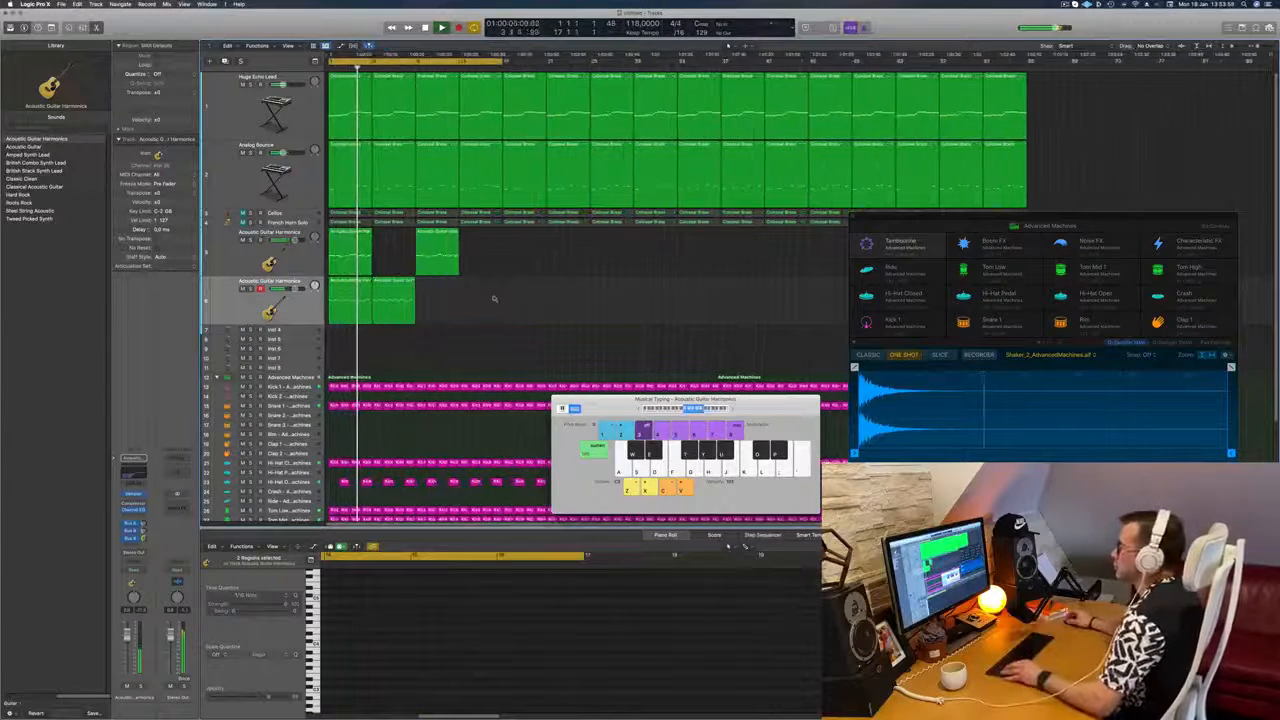
{"action": "scroll", "coordinate": [529, 298], "scroll_direction": "down", "scroll_amount": 2}
{"action": "scroll", "coordinate": [528, 298], "scroll_direction": "down", "scroll_amount": 1}
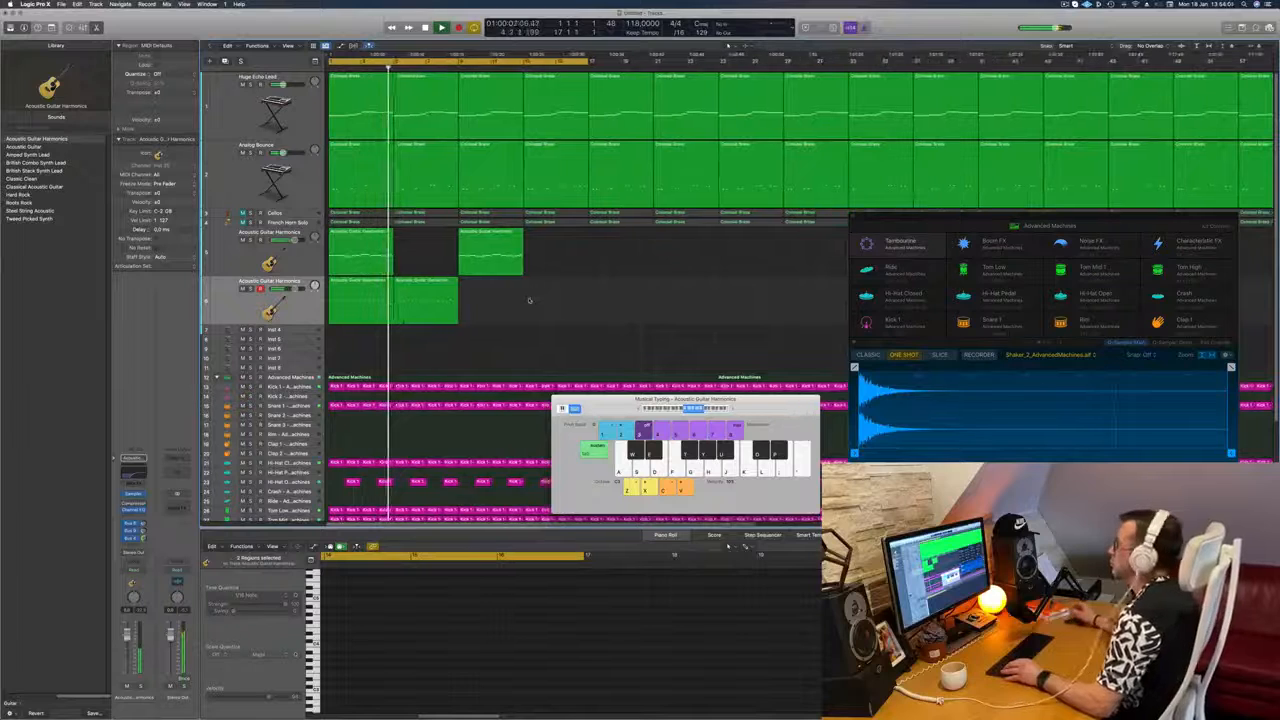
{"action": "left_click", "coordinate": [436, 303]}
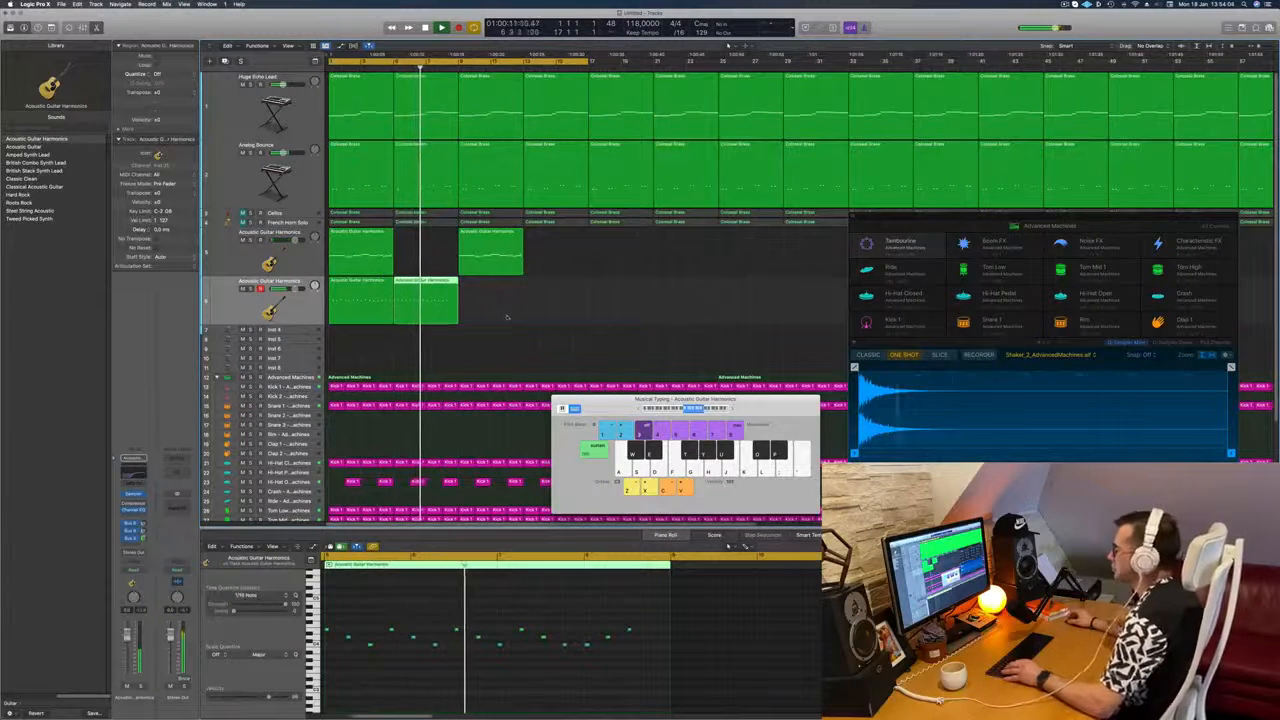
Step: Replace the bar 4 notes in the duplicated guitar track's first region with a copy of the four bar 3 notes
{"action": "scroll", "coordinate": [444, 303], "scroll_direction": "down", "scroll_amount": 1}
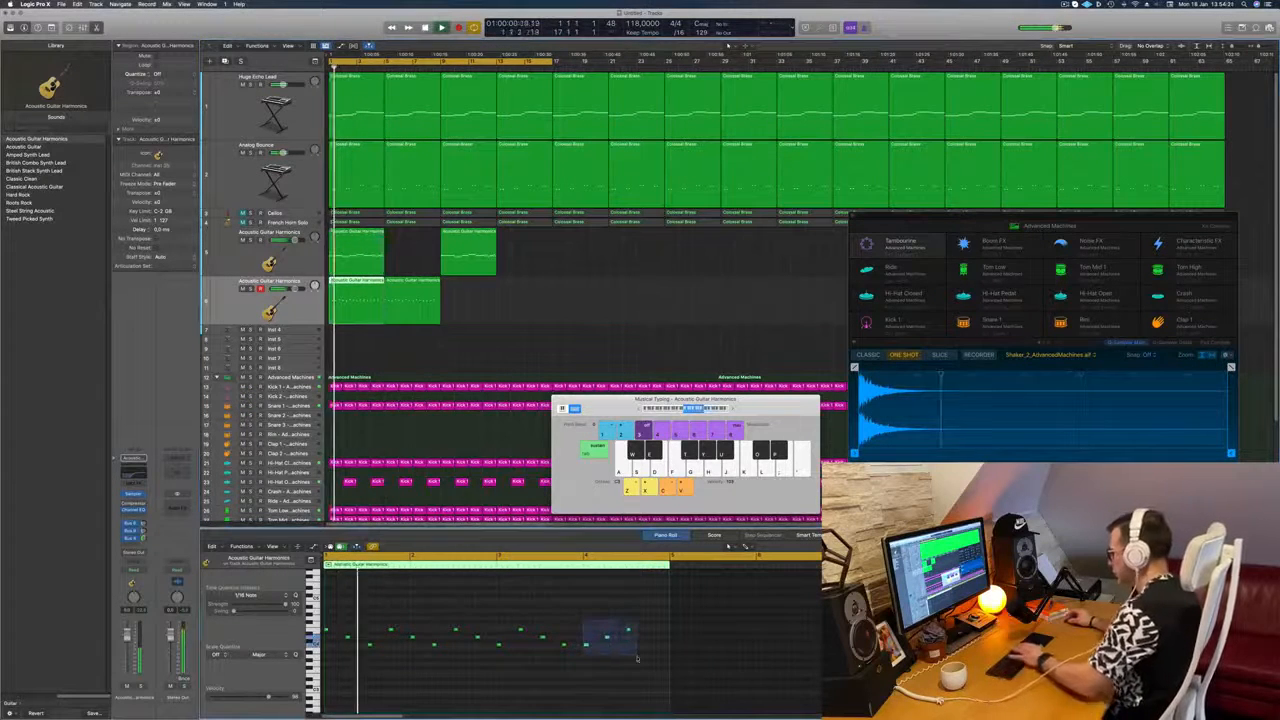
{"action": "left_click_drag", "start_coordinate": [496, 621], "coordinate": [591, 677]}
{"action": "left_click_drag", "start_coordinate": [499, 645], "coordinate": [586, 649]}
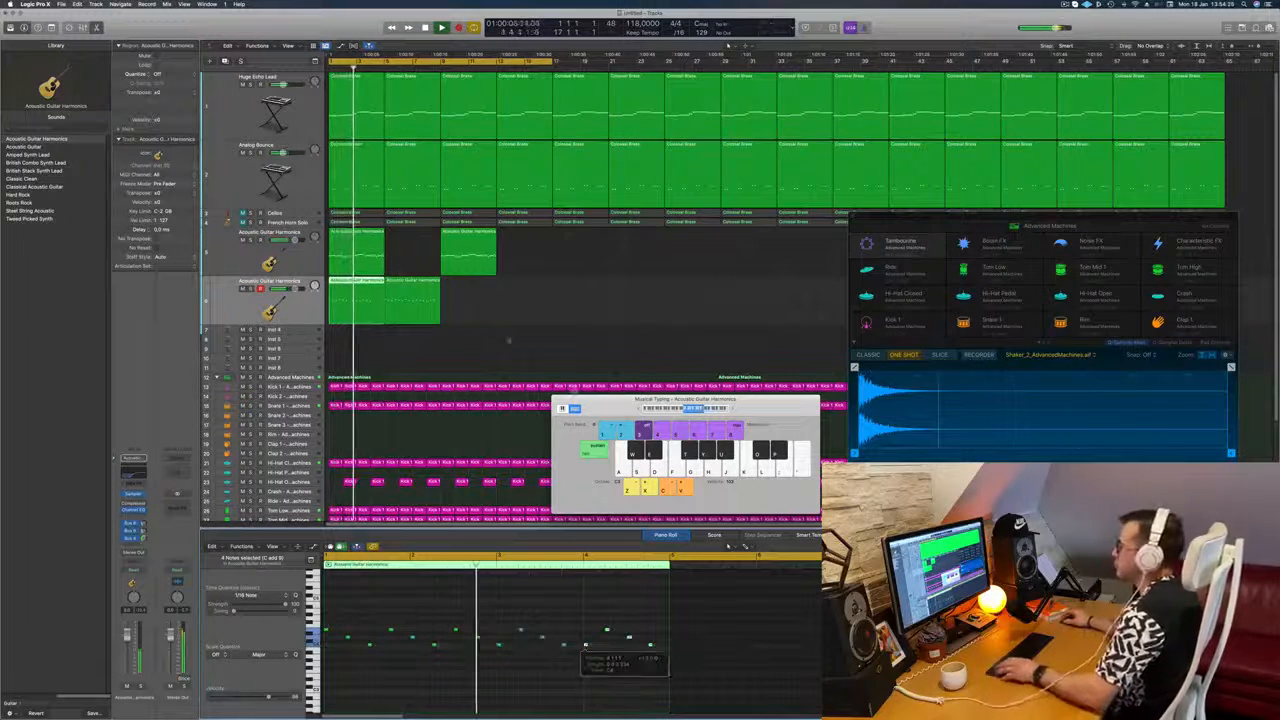
Step: Delete the duplicated guitar track's bar 5 region and fill bars 5, 9 and 13 with copies of its edited first region
{"action": "left_click", "coordinate": [418, 296]}
{"action": "key", "text": "Delete"}
{"action": "left_click", "coordinate": [347, 302]}
{"action": "left_click_drag", "start_coordinate": [347, 302], "coordinate": [514, 290]}
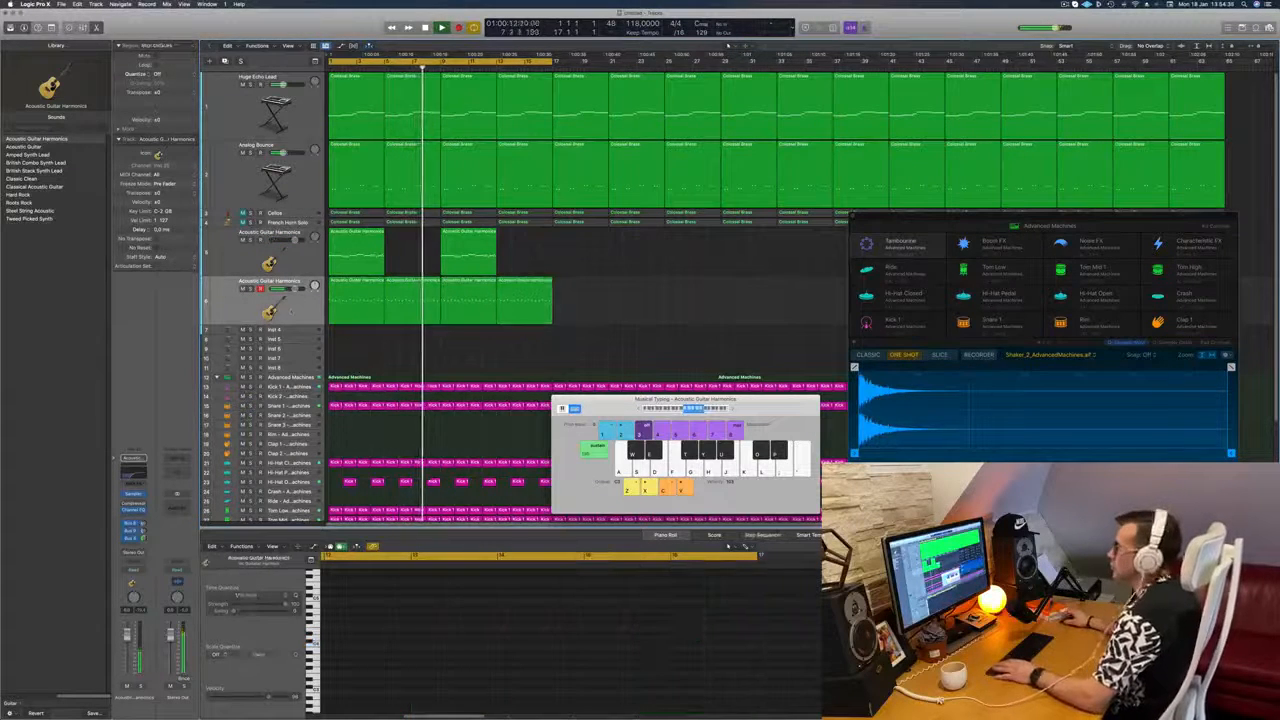
Step: Set the low cut in the duplicated guitar track's Channel EQ to 775 Hz with Q 0.25
{"action": "left_click", "coordinate": [290, 311]}
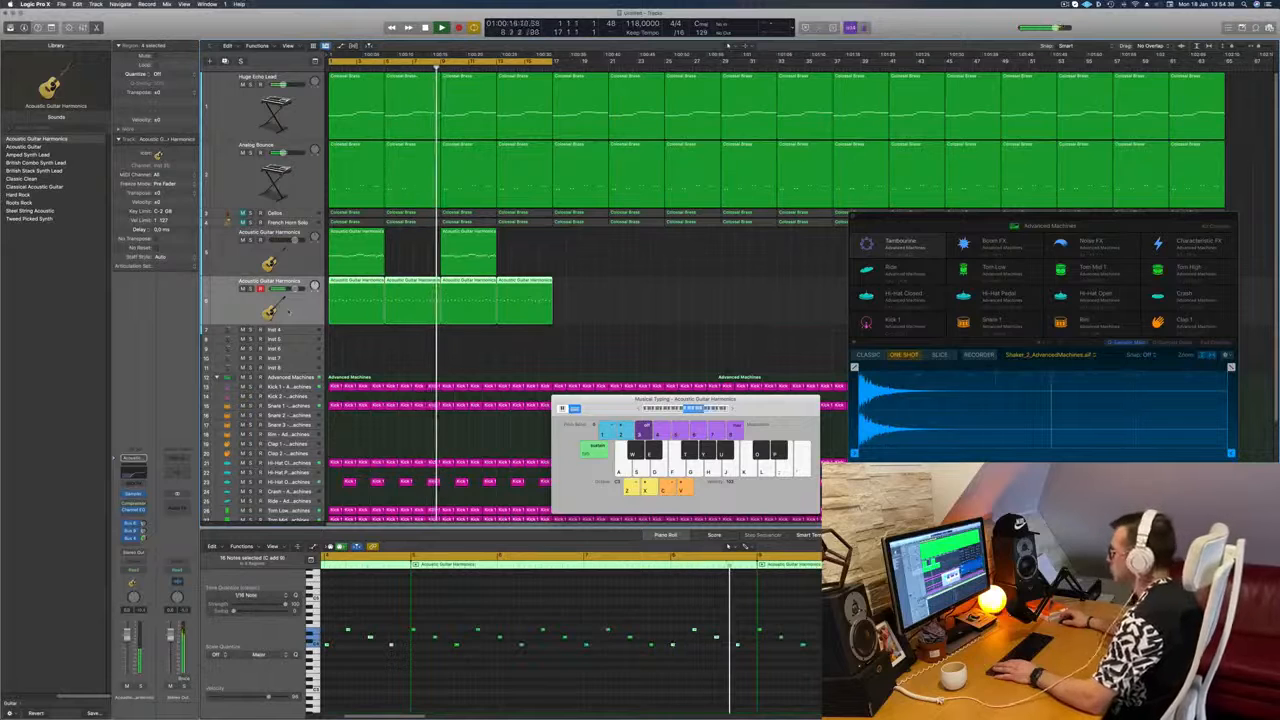
{"action": "left_click", "coordinate": [398, 354]}
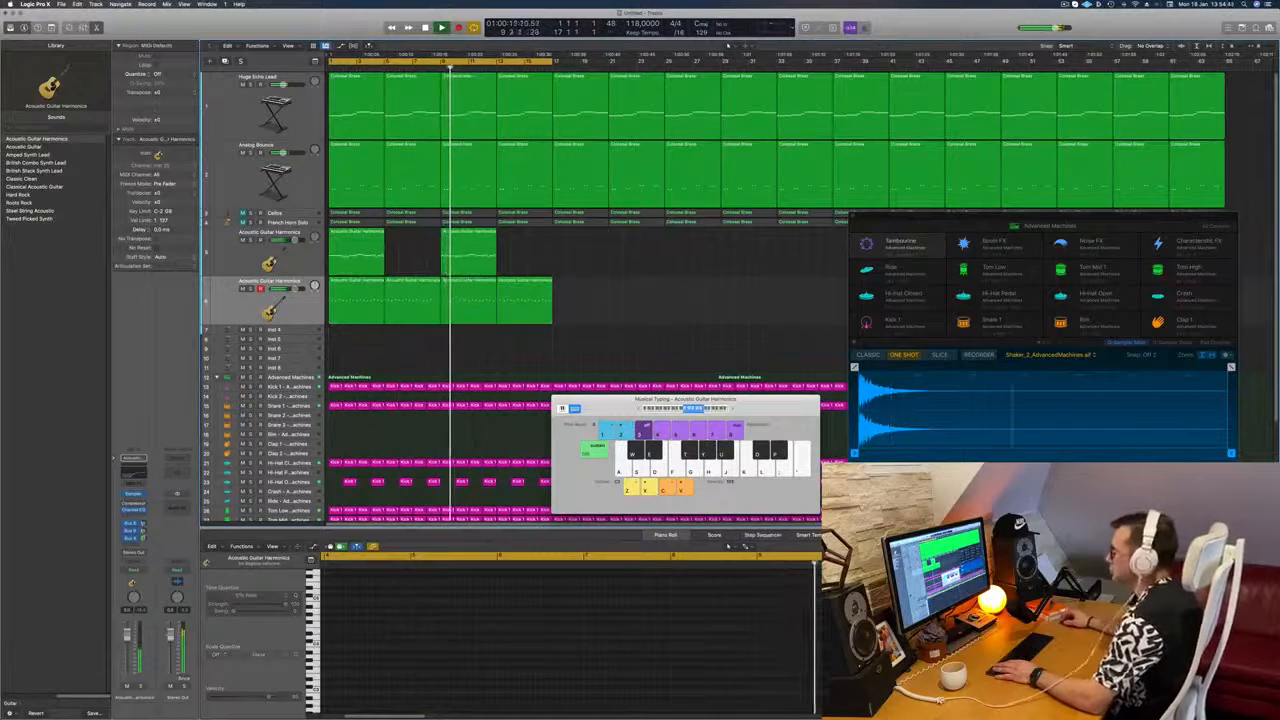
{"action": "left_click", "coordinate": [290, 311]}
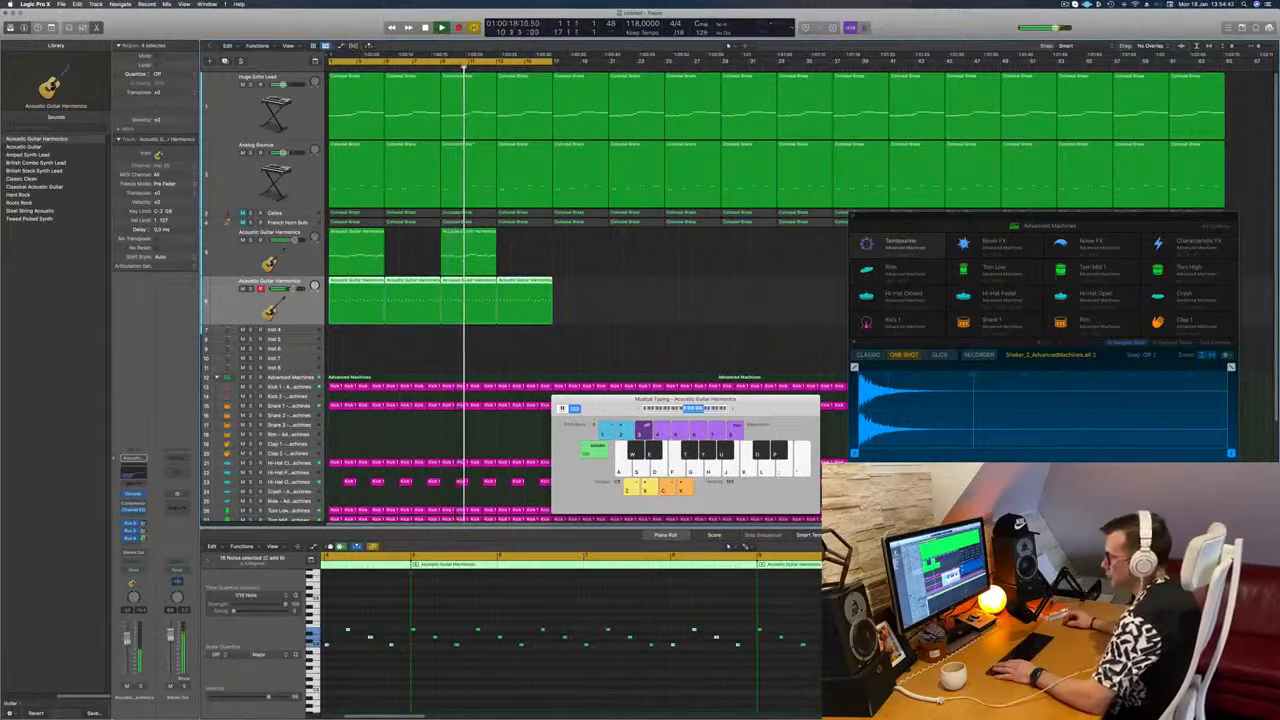
{"action": "left_click", "coordinate": [138, 474]}
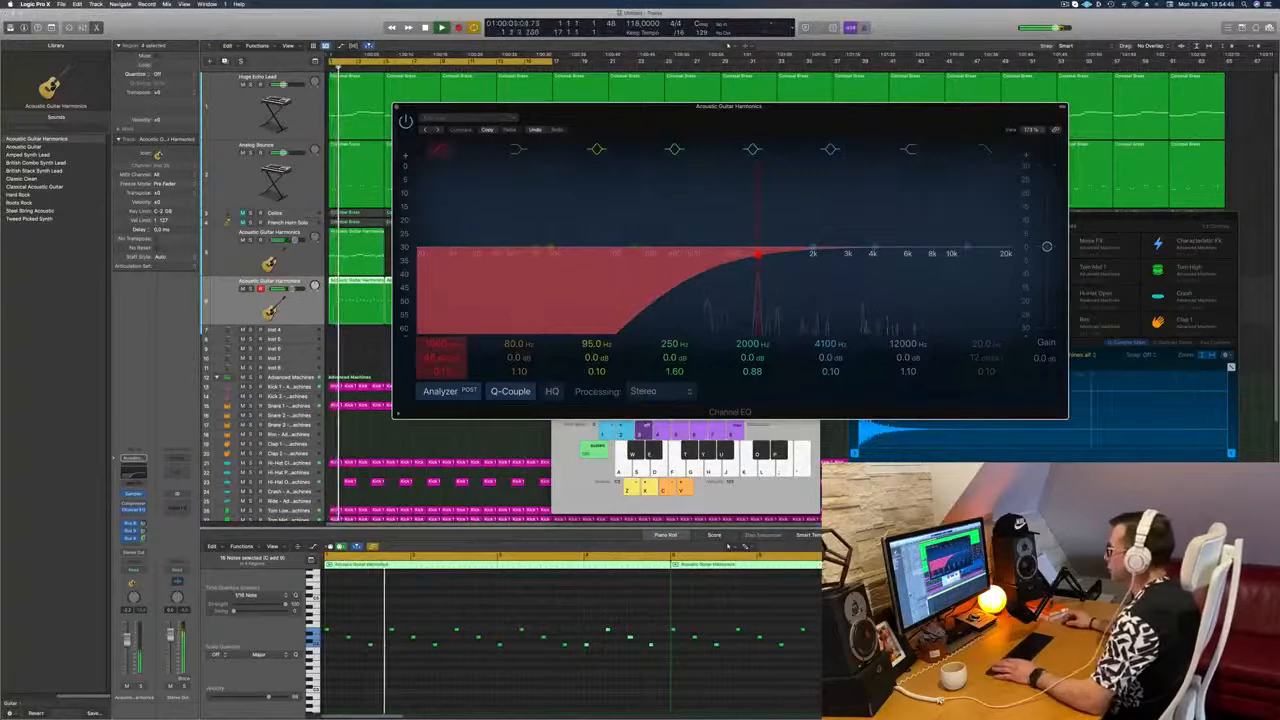
{"action": "left_click_drag", "start_coordinate": [439, 346], "coordinate": [438, 358]}
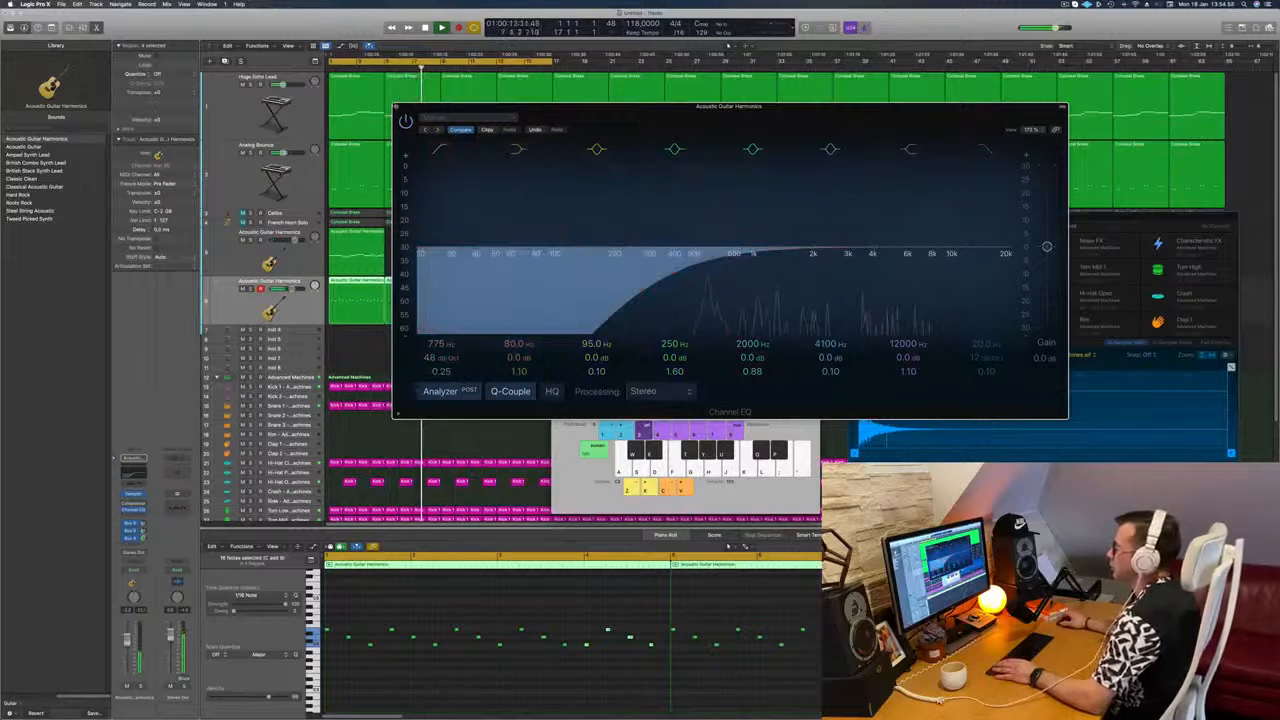
{"action": "key", "text": "super+w"}
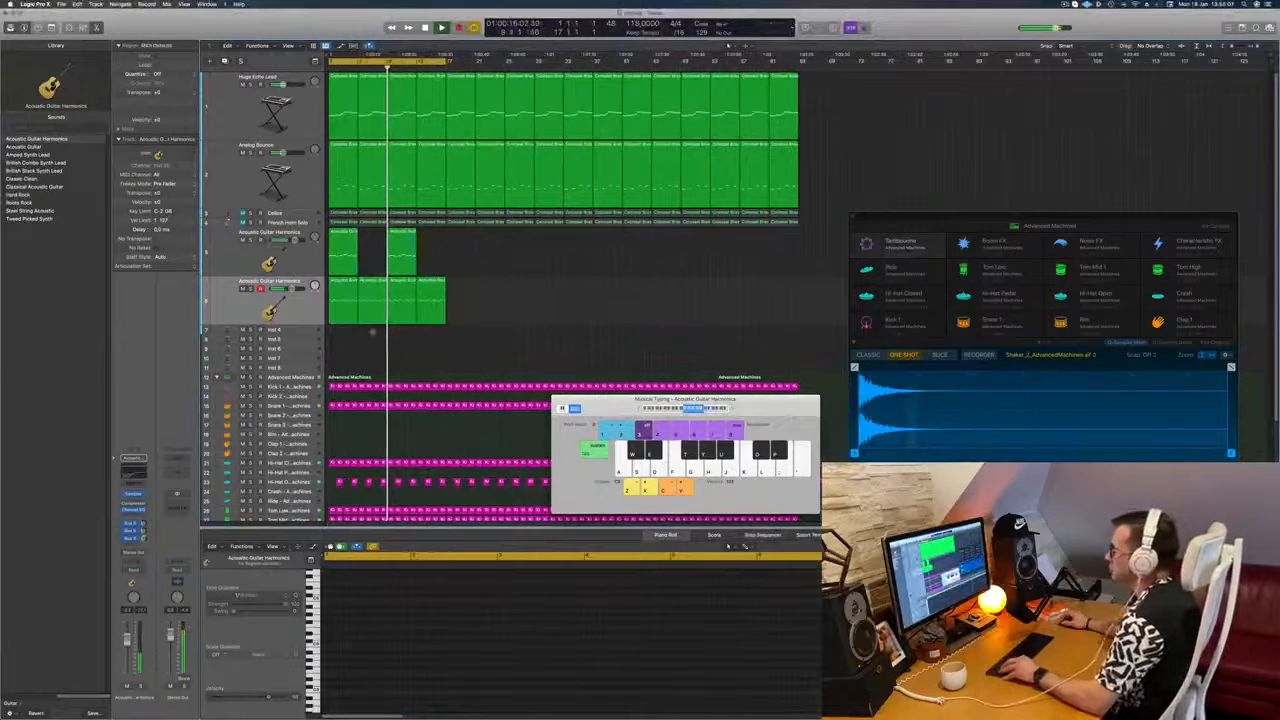
Step: Create a third guitar track by duplication and copy the first guitar track's opening region onto it at bar 1
{"action": "scroll", "coordinate": [412, 345], "scroll_direction": "up", "scroll_amount": 3}
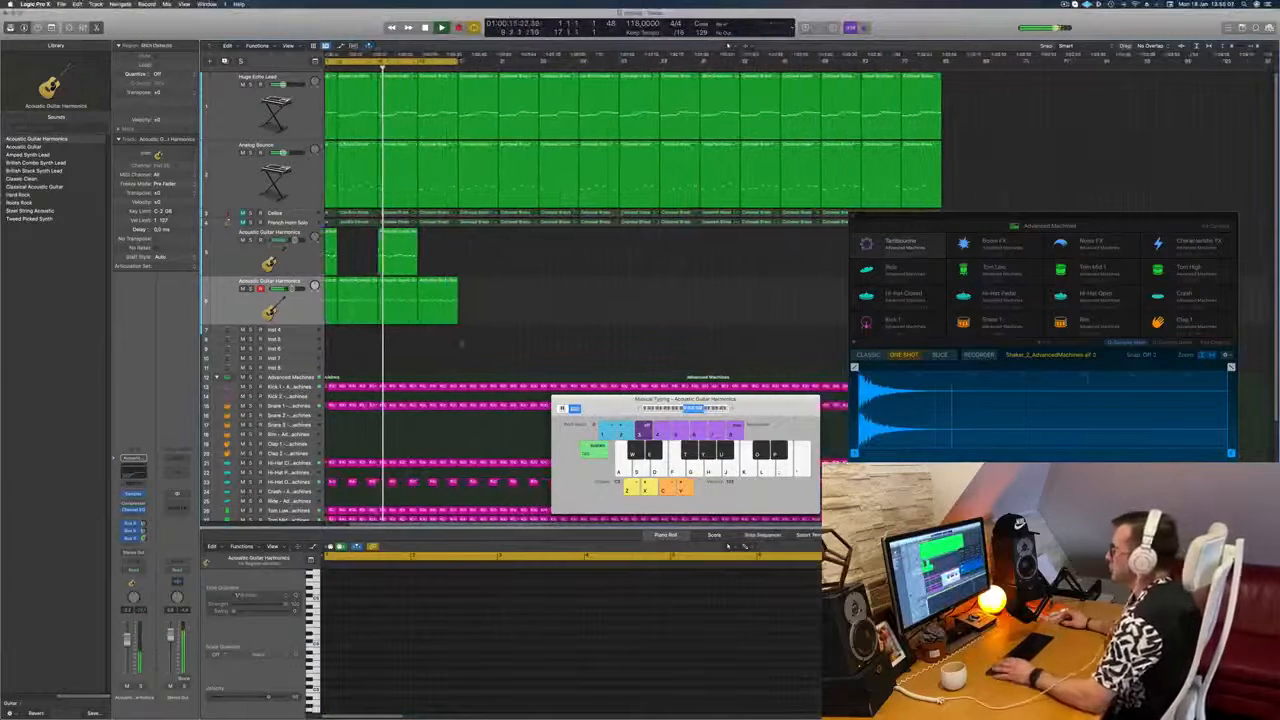
{"action": "scroll", "coordinate": [463, 344], "scroll_direction": "left", "scroll_amount": 3}
{"action": "key", "text": "Return"}
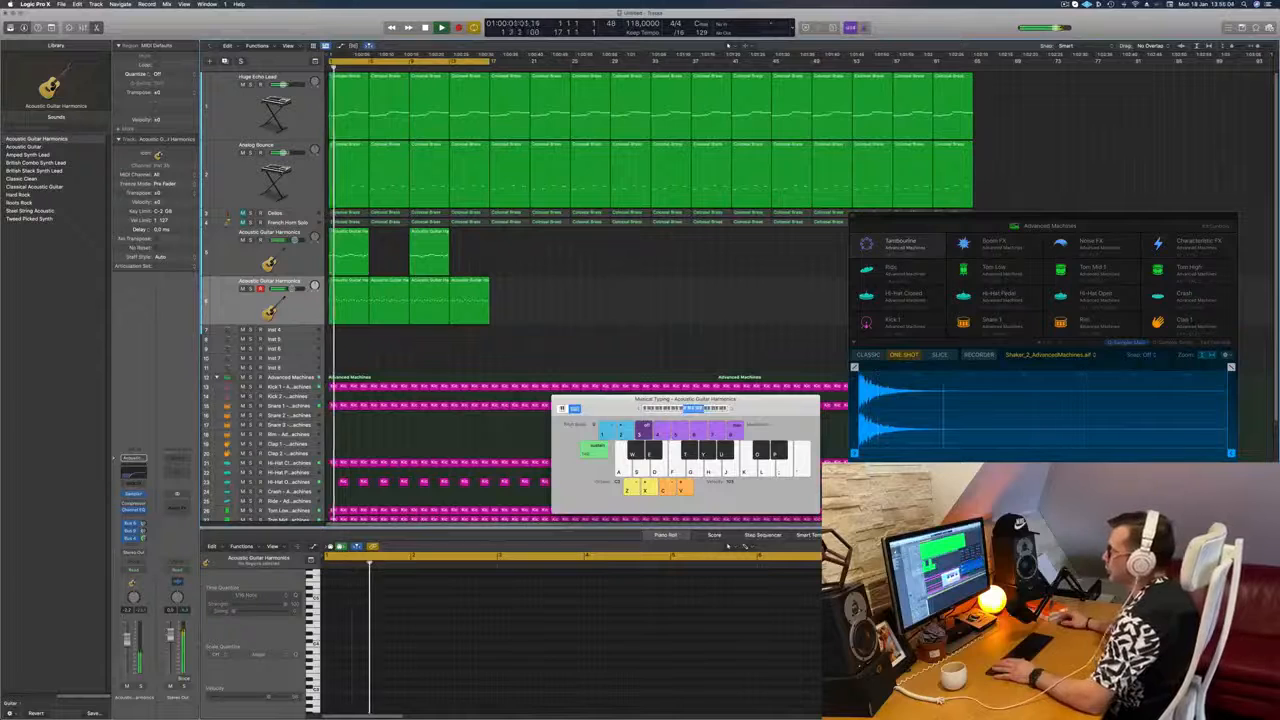
{"action": "left_click", "coordinate": [349, 250]}
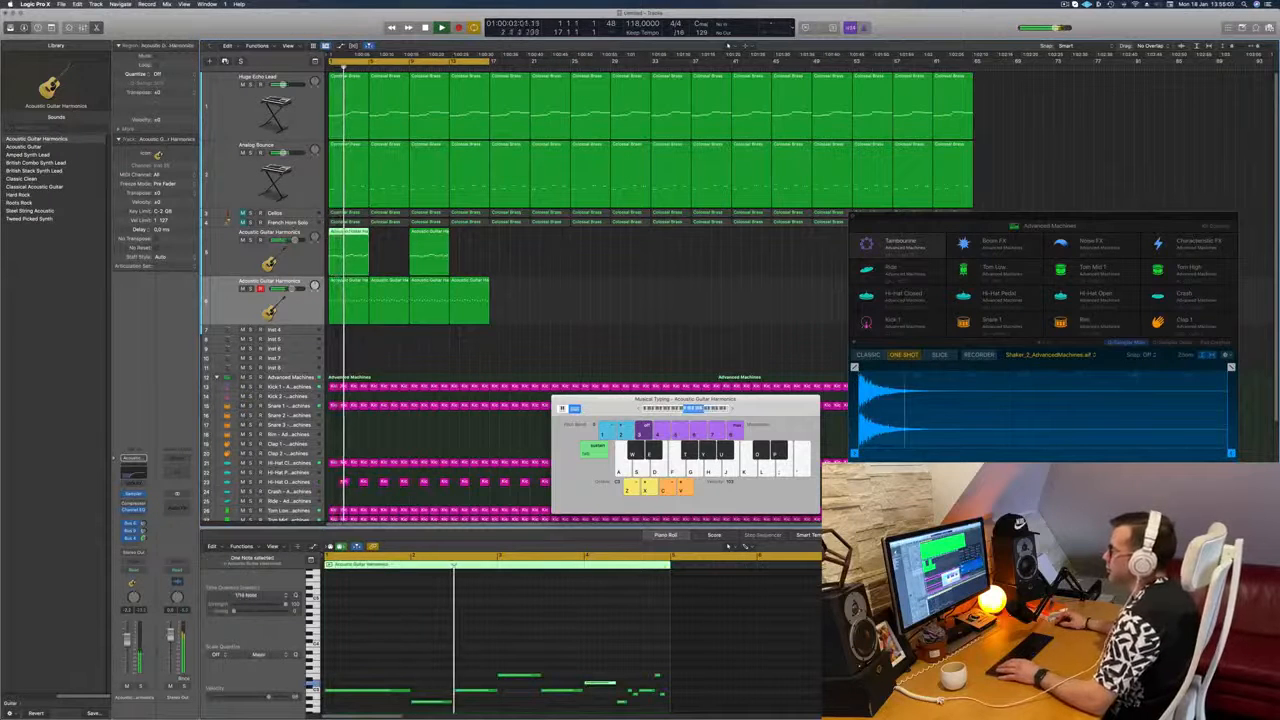
{"action": "key", "text": "super+d"}
{"action": "left_click_drag", "start_coordinate": [348, 248], "coordinate": [349, 345]}
Step: Delete all but the closing bar 4 notes in the third guitar track's region and place it at bars 5 and 13
{"action": "key", "text": "space"}
{"action": "scroll", "coordinate": [418, 649], "scroll_direction": "down", "scroll_amount": 2}
{"action": "left_click_drag", "start_coordinate": [355, 622], "coordinate": [516, 676]}
{"action": "left_click_drag", "start_coordinate": [366, 612], "coordinate": [483, 679]}
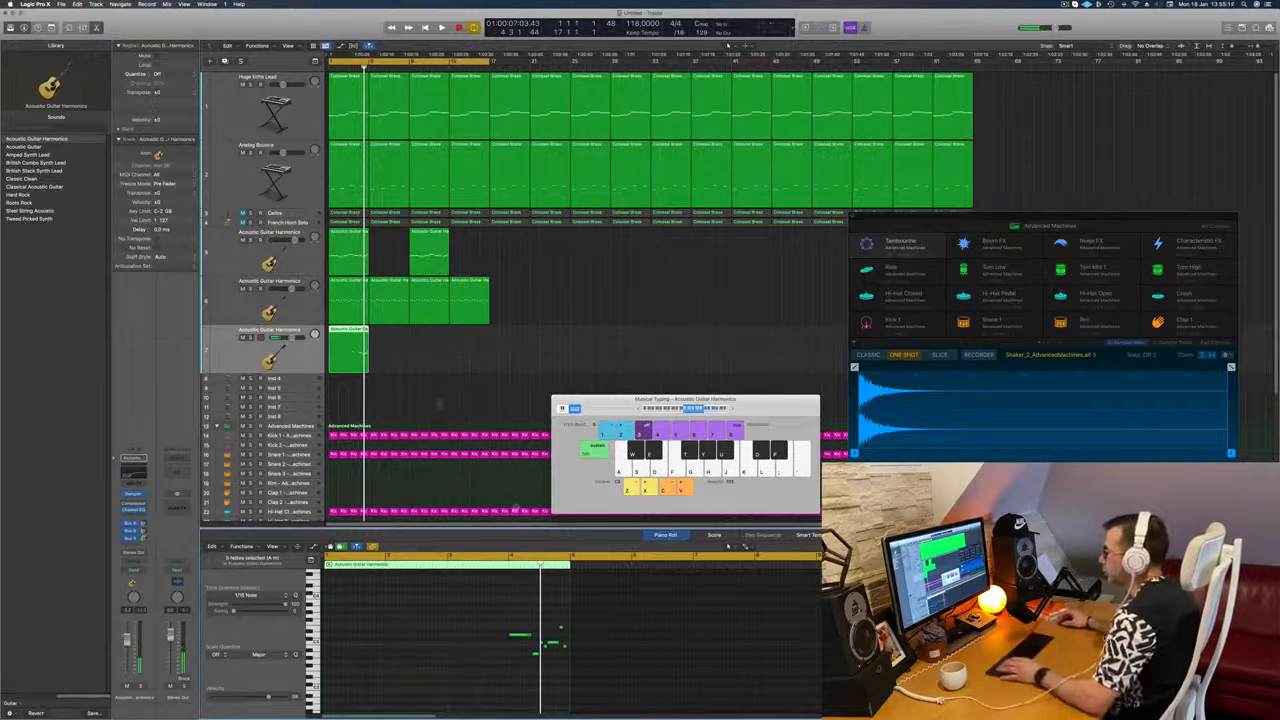
{"action": "left_click_drag", "start_coordinate": [356, 340], "coordinate": [475, 343]}
{"action": "key", "text": "space"}
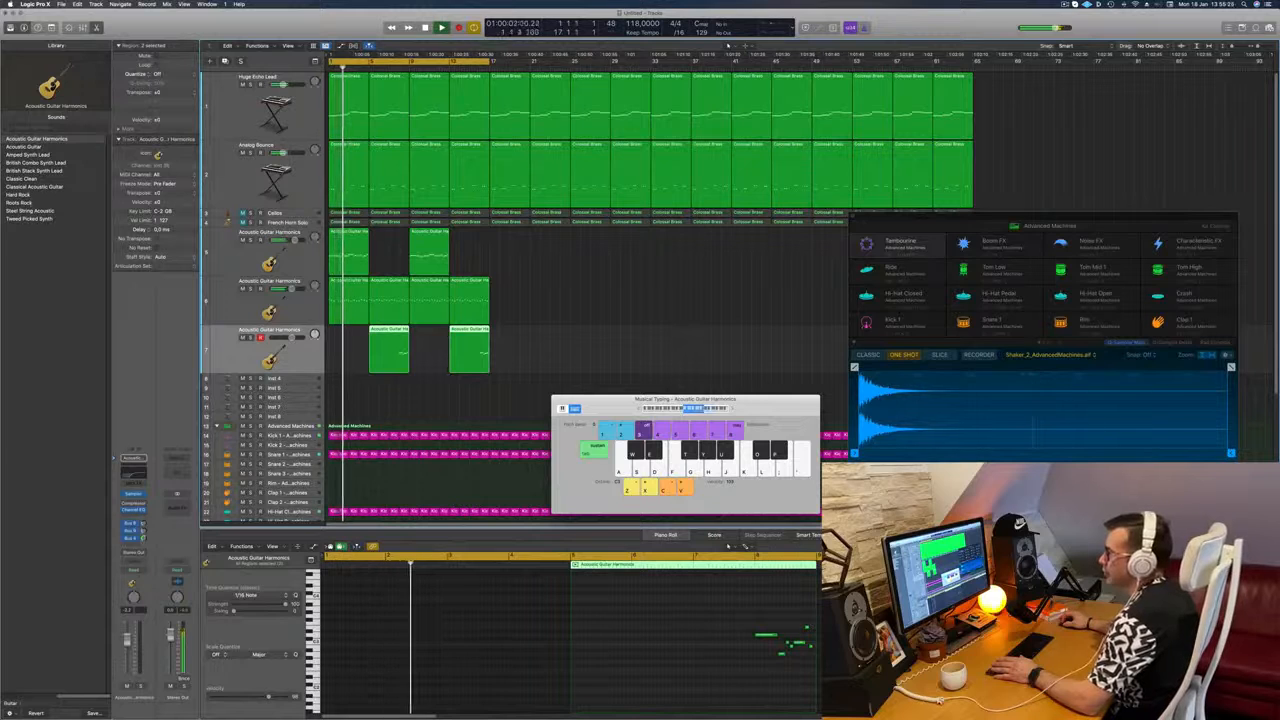
Step: Load the Steel String Acoustic patch on the third guitar track
{"action": "left_click", "coordinate": [30, 211]}
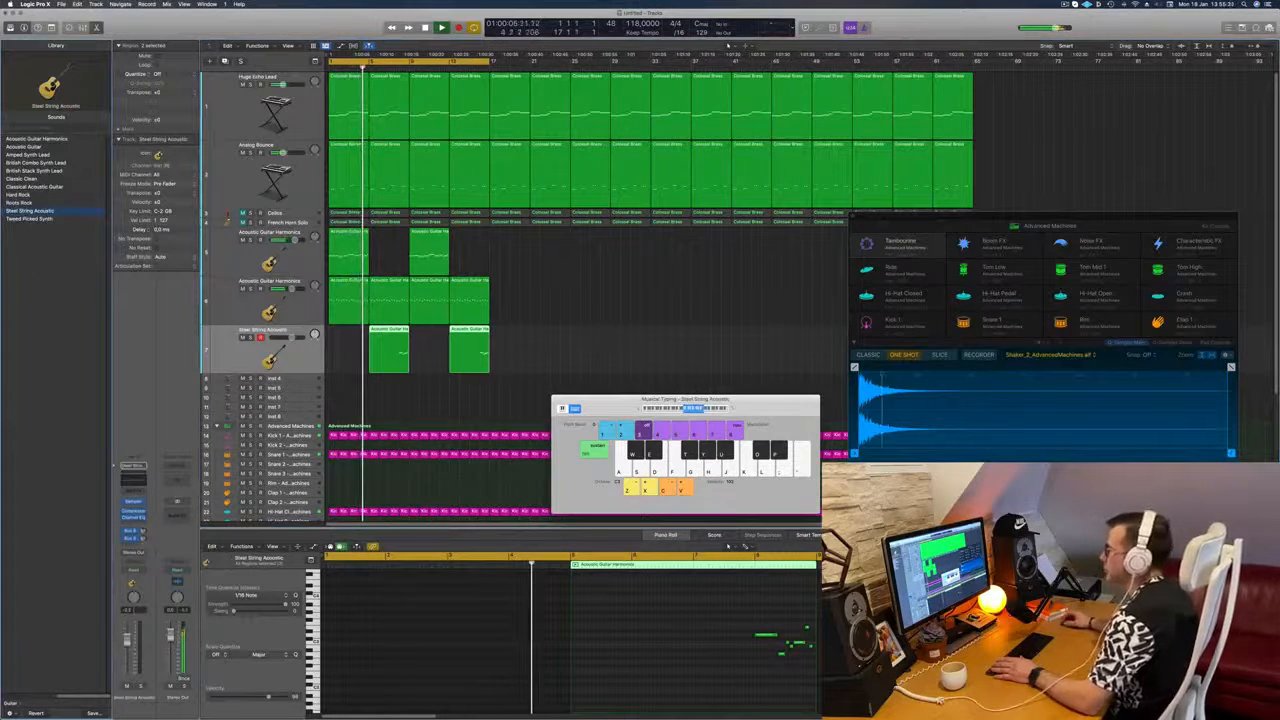
{"action": "scroll", "coordinate": [523, 301], "scroll_direction": "down", "scroll_amount": 2}
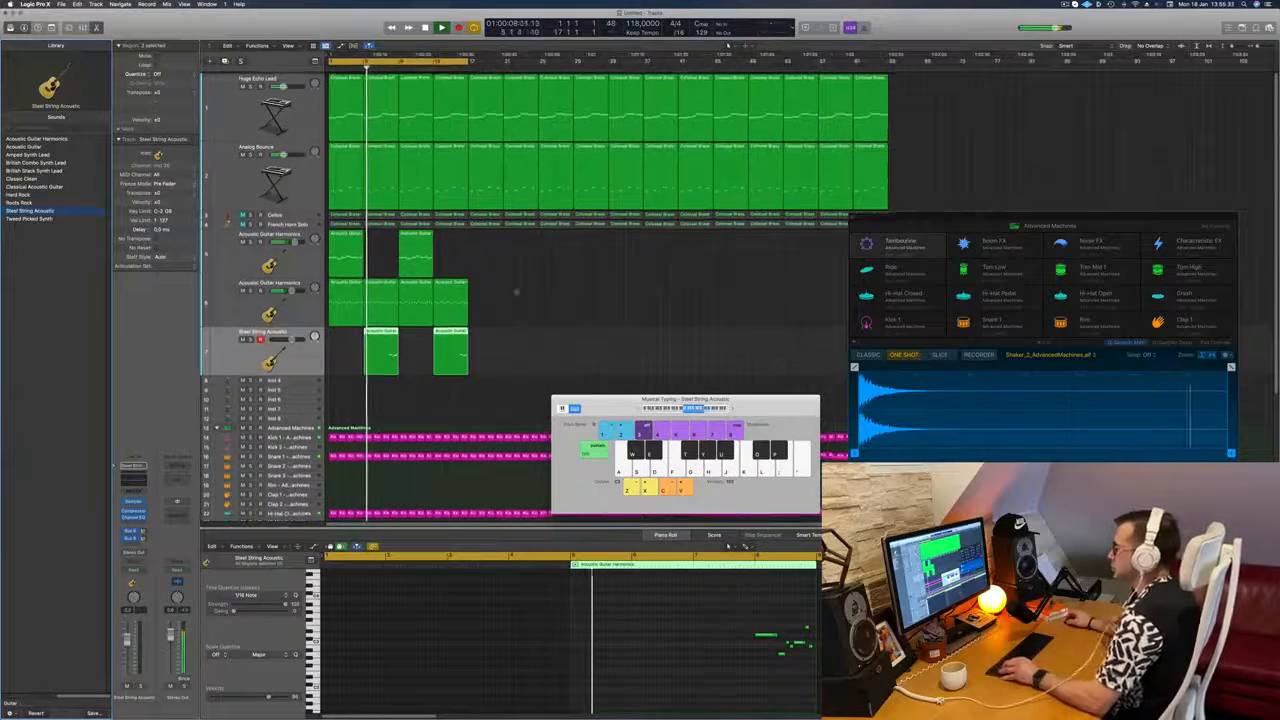
{"action": "scroll", "coordinate": [523, 280], "scroll_direction": "down", "scroll_amount": 3}
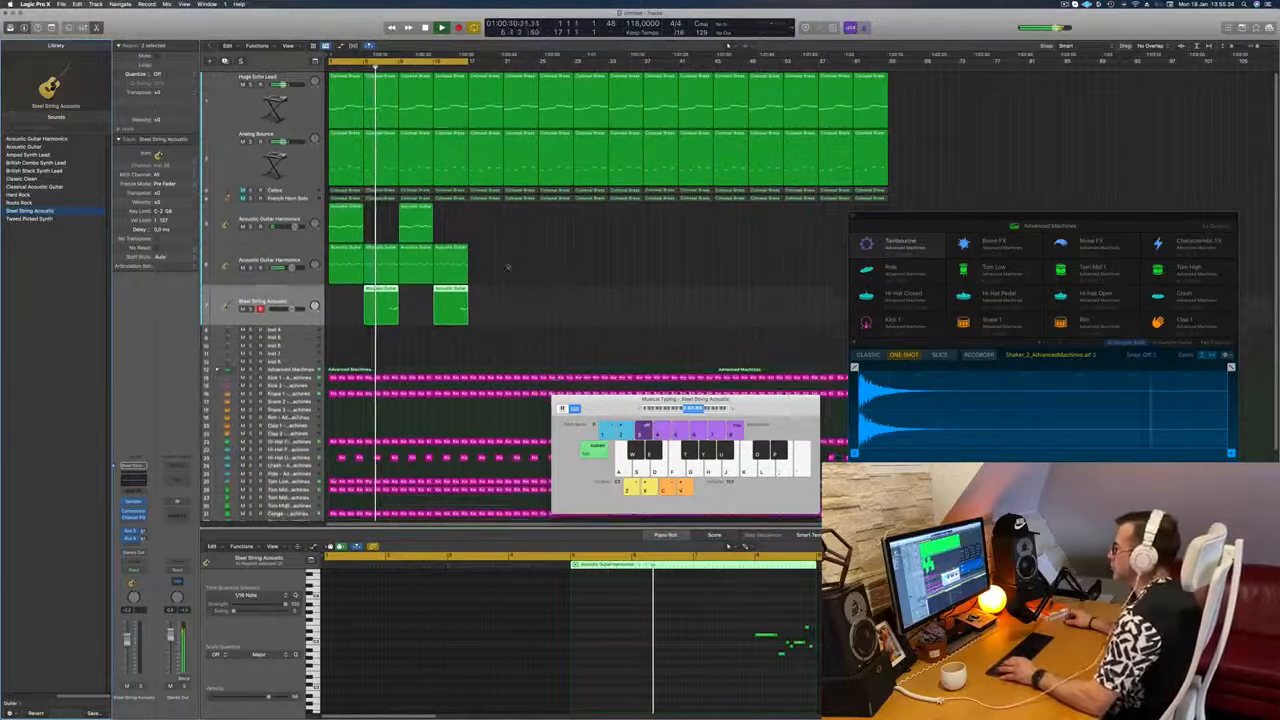
{"action": "scroll", "coordinate": [560, 265], "scroll_direction": "up", "scroll_amount": 3}
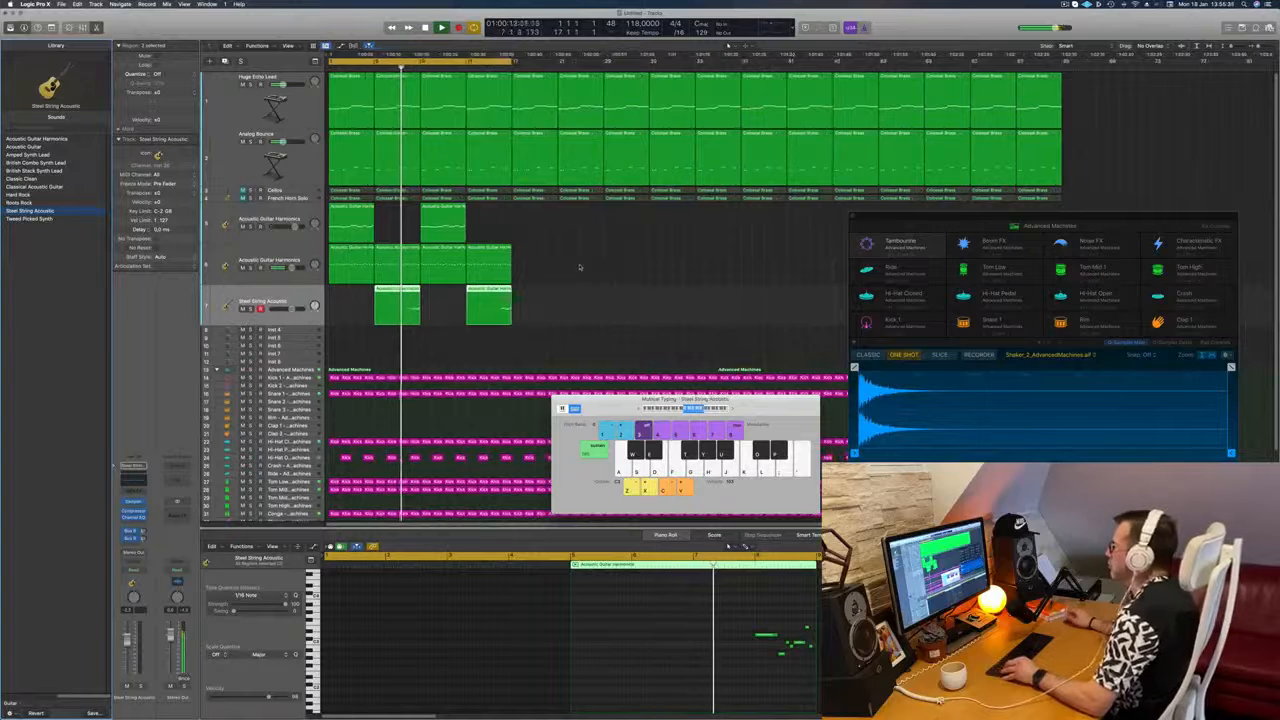
Step: Add another bus send to the Steel String Acoustic track's channel strip
{"action": "left_click", "coordinate": [583, 267]}
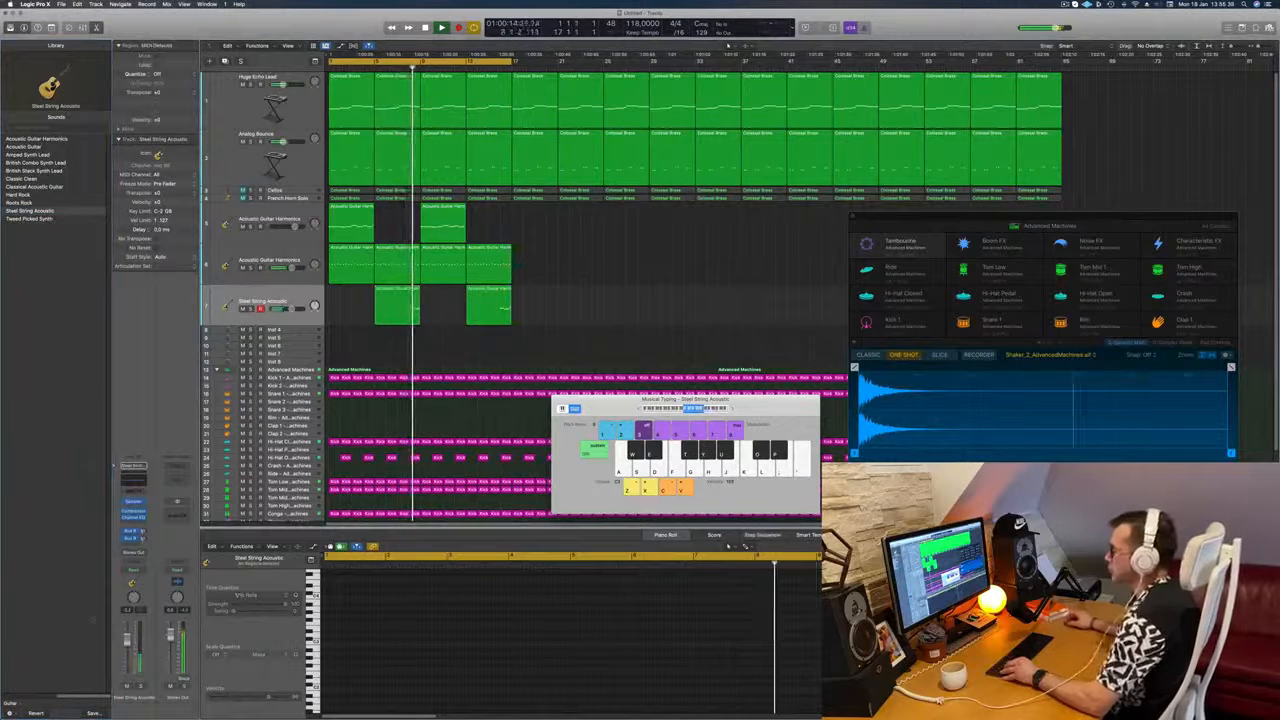
{"action": "left_click", "coordinate": [131, 531]}
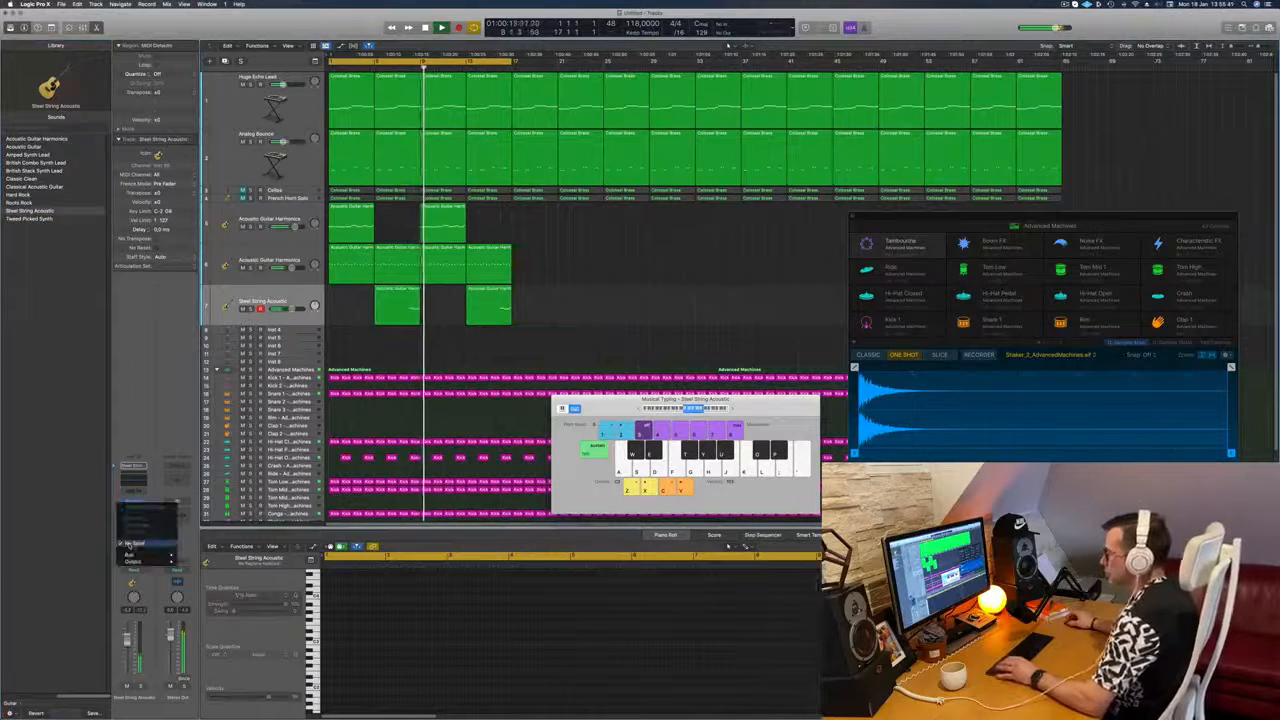
{"action": "mouse_move", "coordinate": [141, 557]}
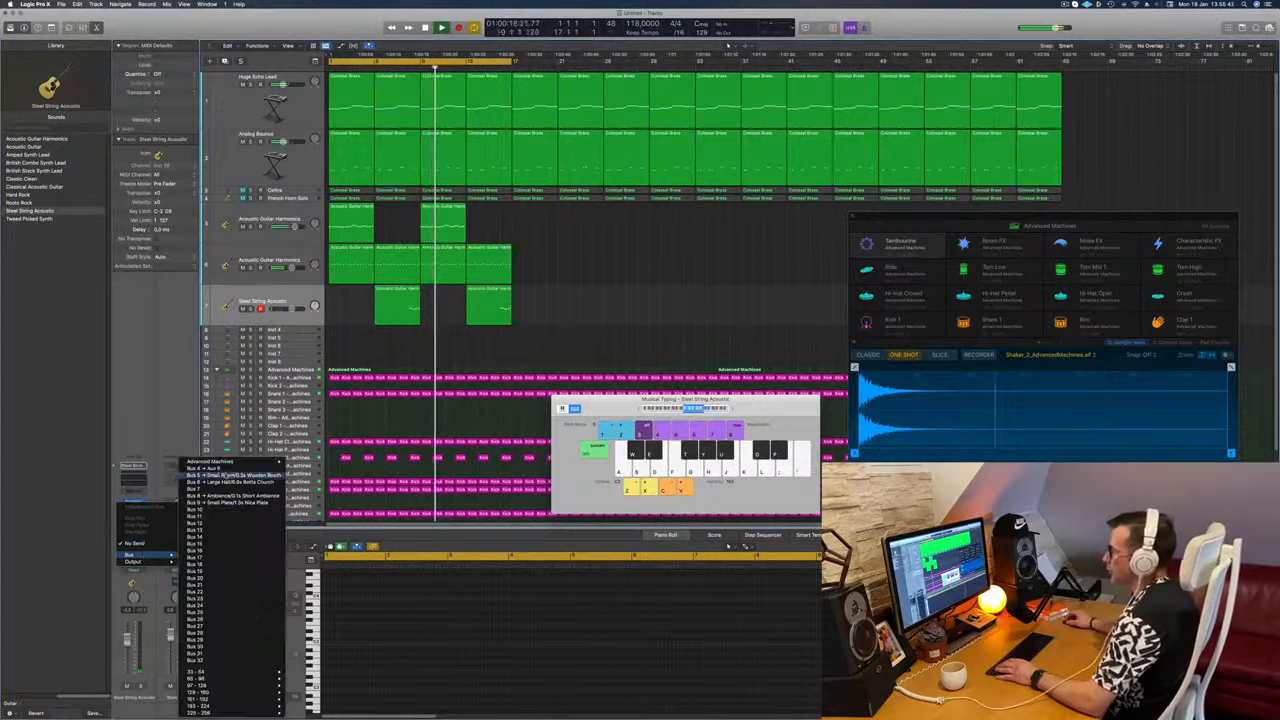
{"action": "left_click", "coordinate": [230, 475]}
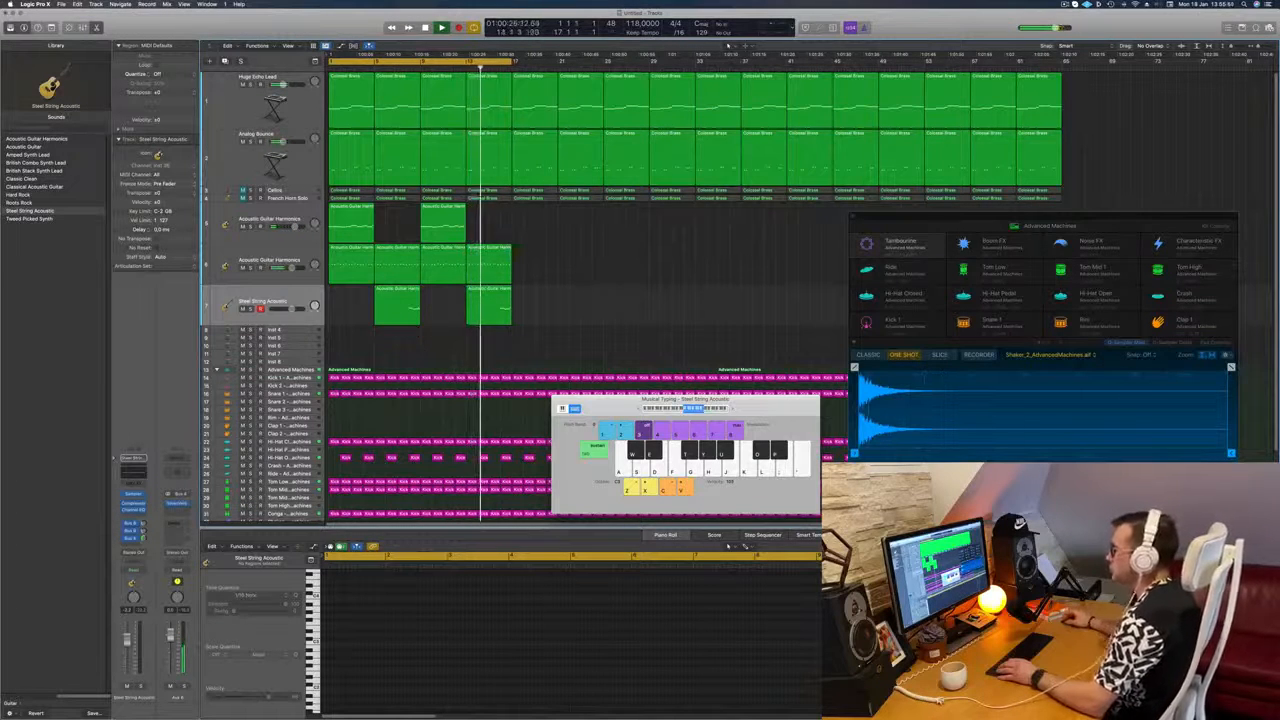
Step: Try the Classic Clean patch on the second guitar track and go back to Acoustic Guitar Harmonics
{"action": "left_click", "coordinate": [271, 260]}
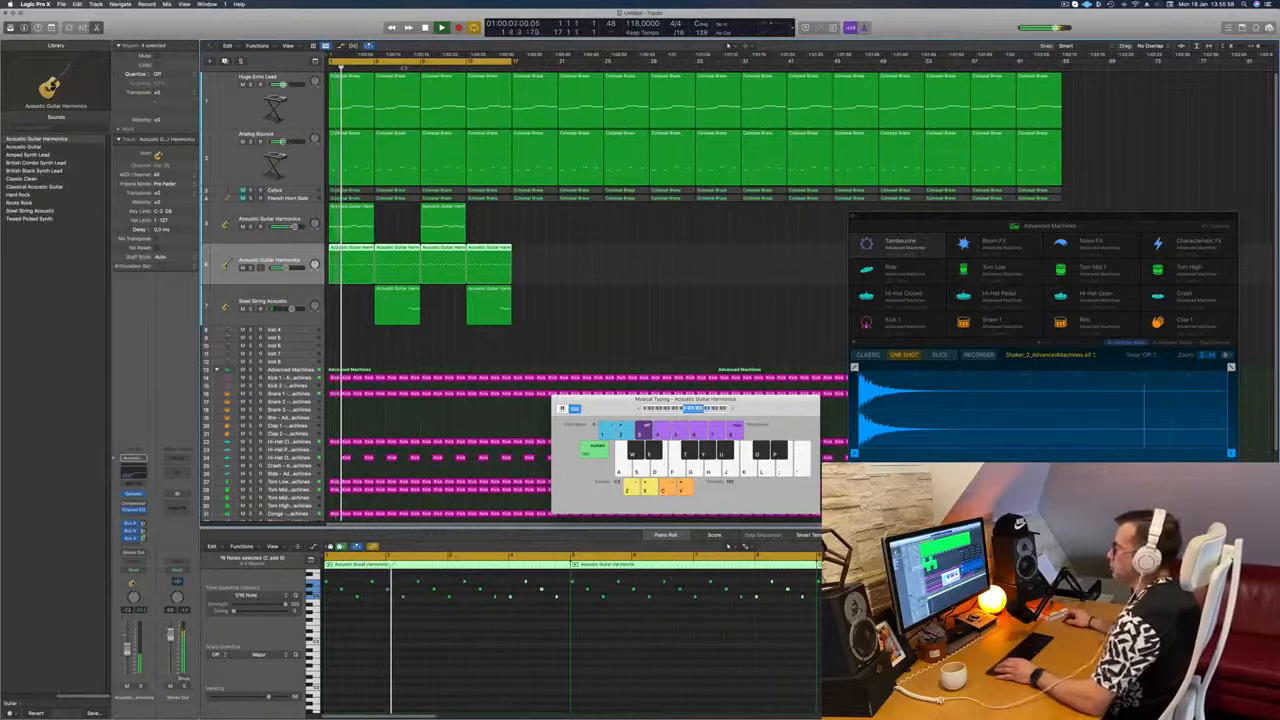
{"action": "left_click", "coordinate": [25, 179]}
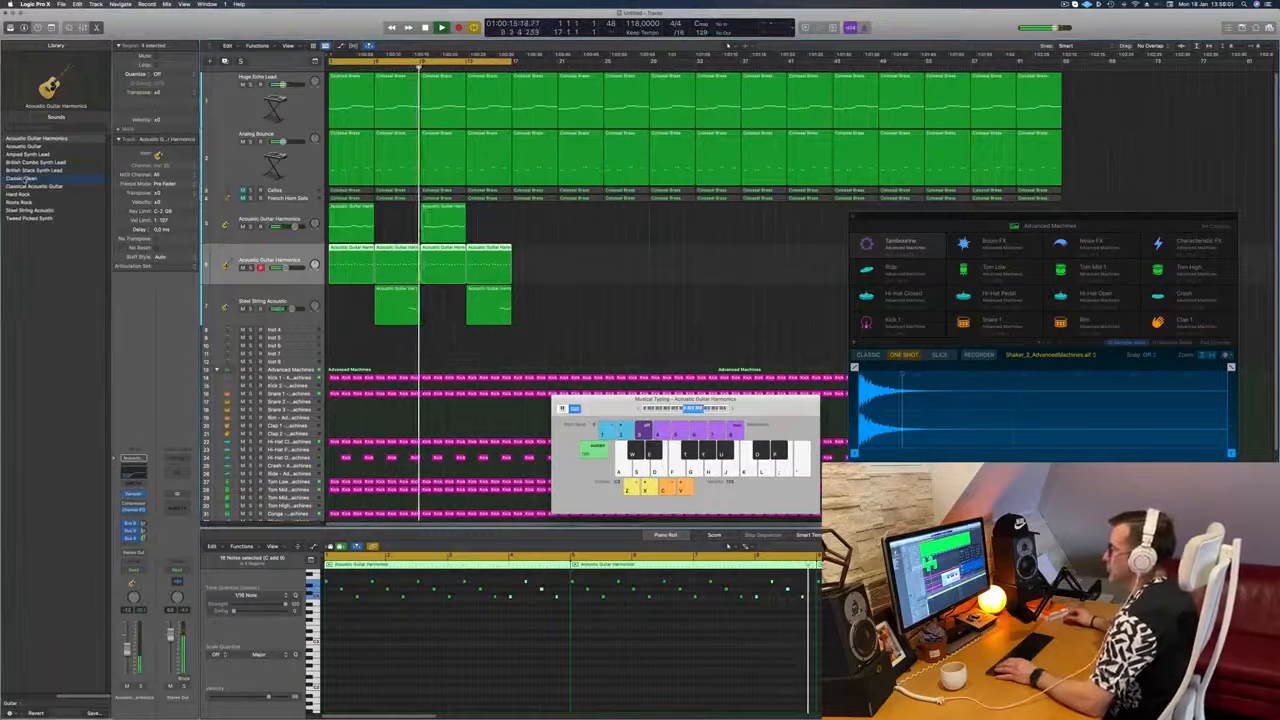
{"action": "left_click", "coordinate": [38, 139]}
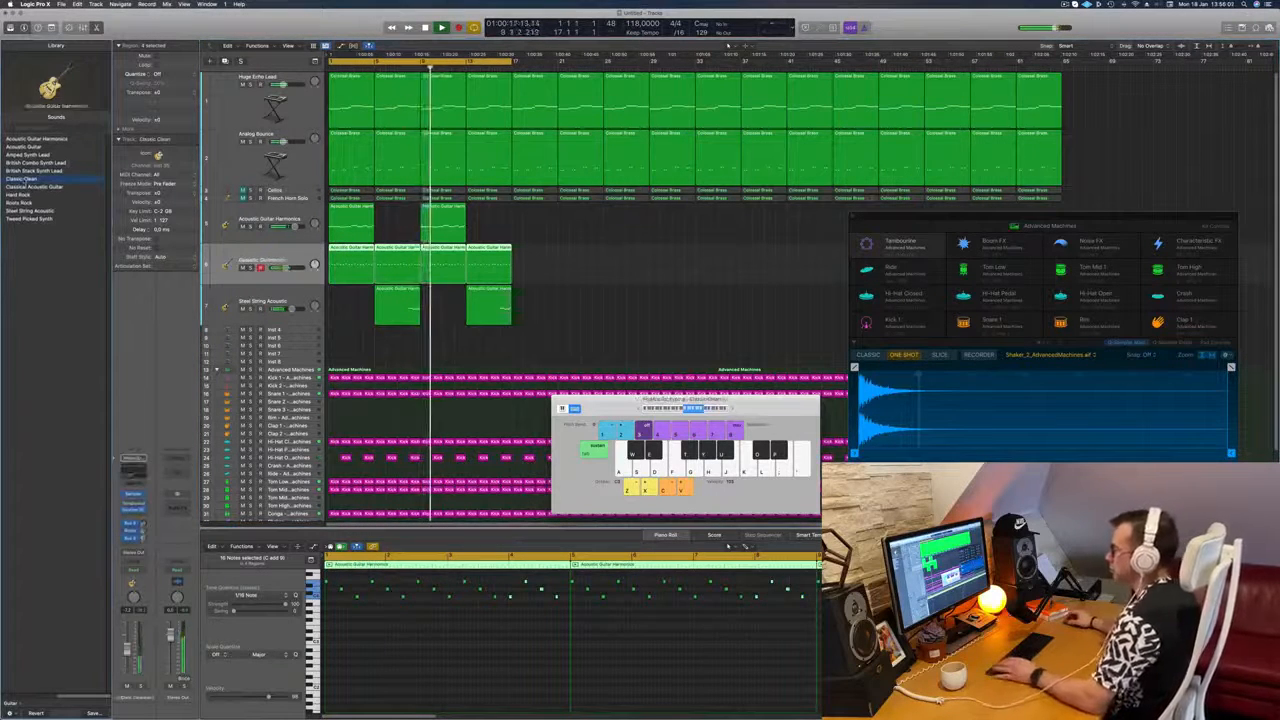
{"action": "key", "text": "Return"}
{"action": "key", "text": "shift+period"}
Step: Load the Amped Synth Lead patch on the Steel String Acoustic track and audition its regions during playback
{"action": "left_click", "coordinate": [268, 295]}
{"action": "key", "text": "Return"}
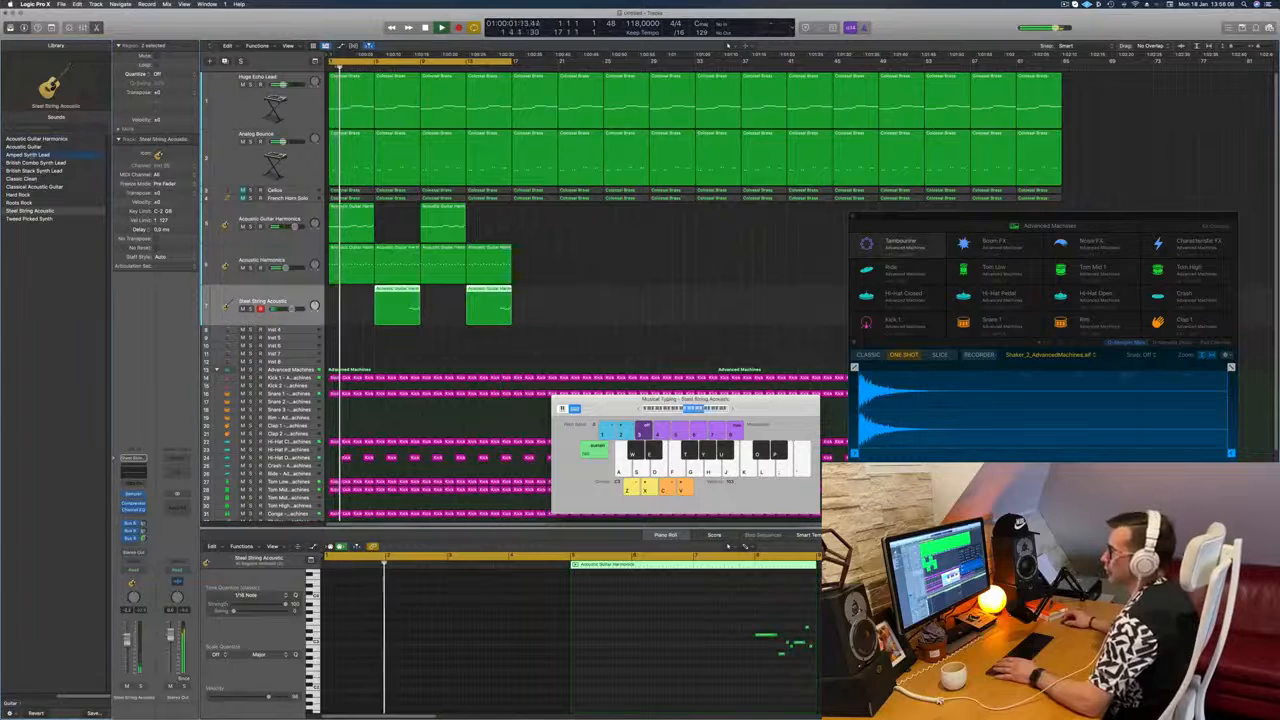
{"action": "left_click", "coordinate": [408, 70]}
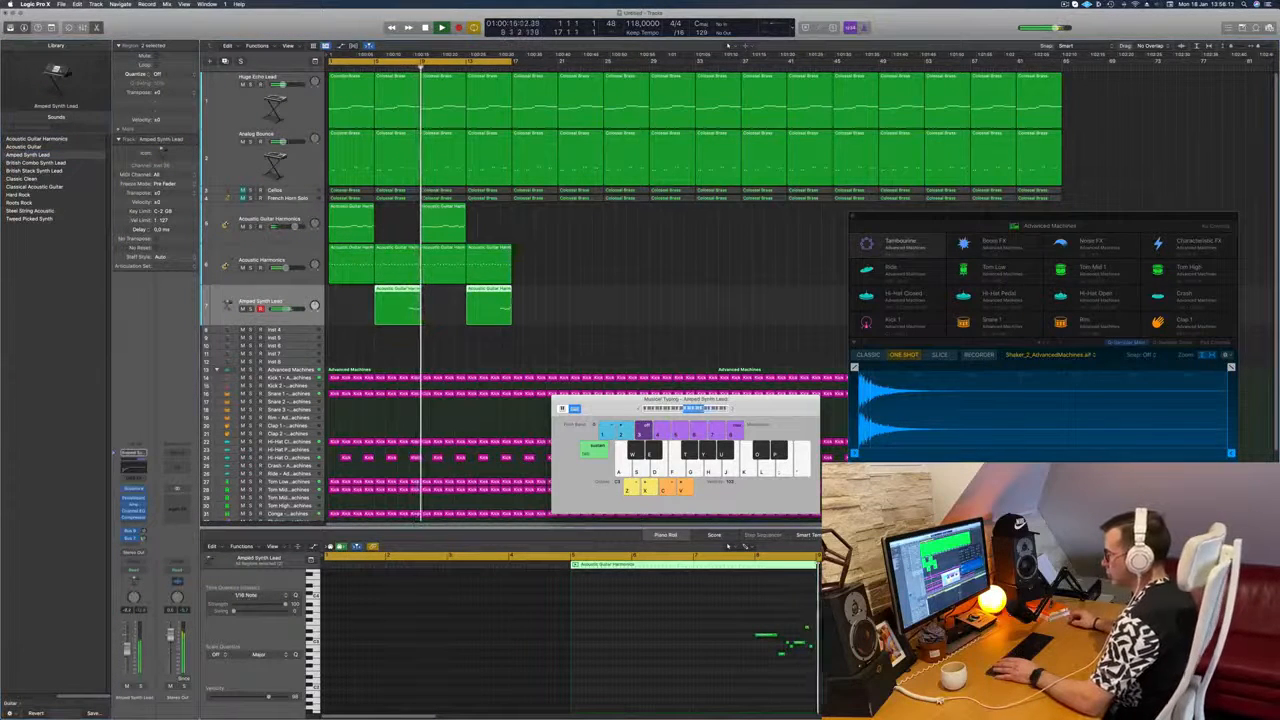
{"action": "key", "text": "space"}
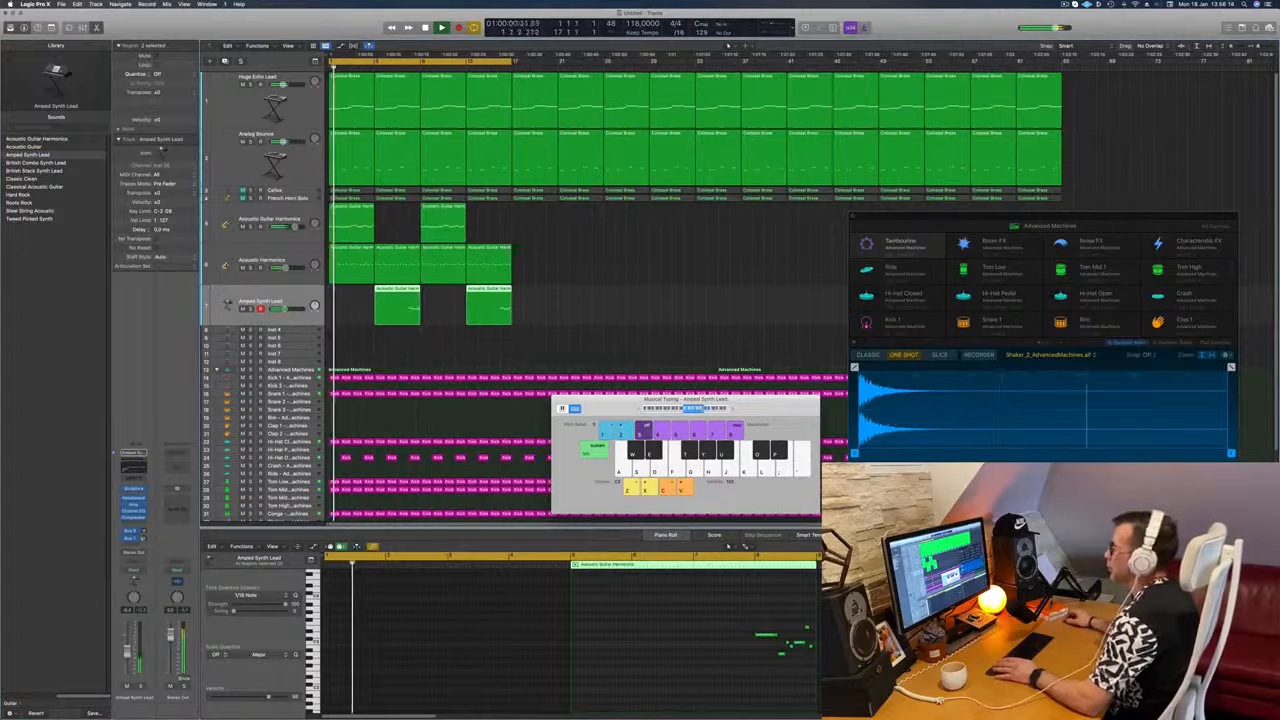
{"action": "left_click", "coordinate": [403, 70]}
{"action": "left_click", "coordinate": [374, 346]}
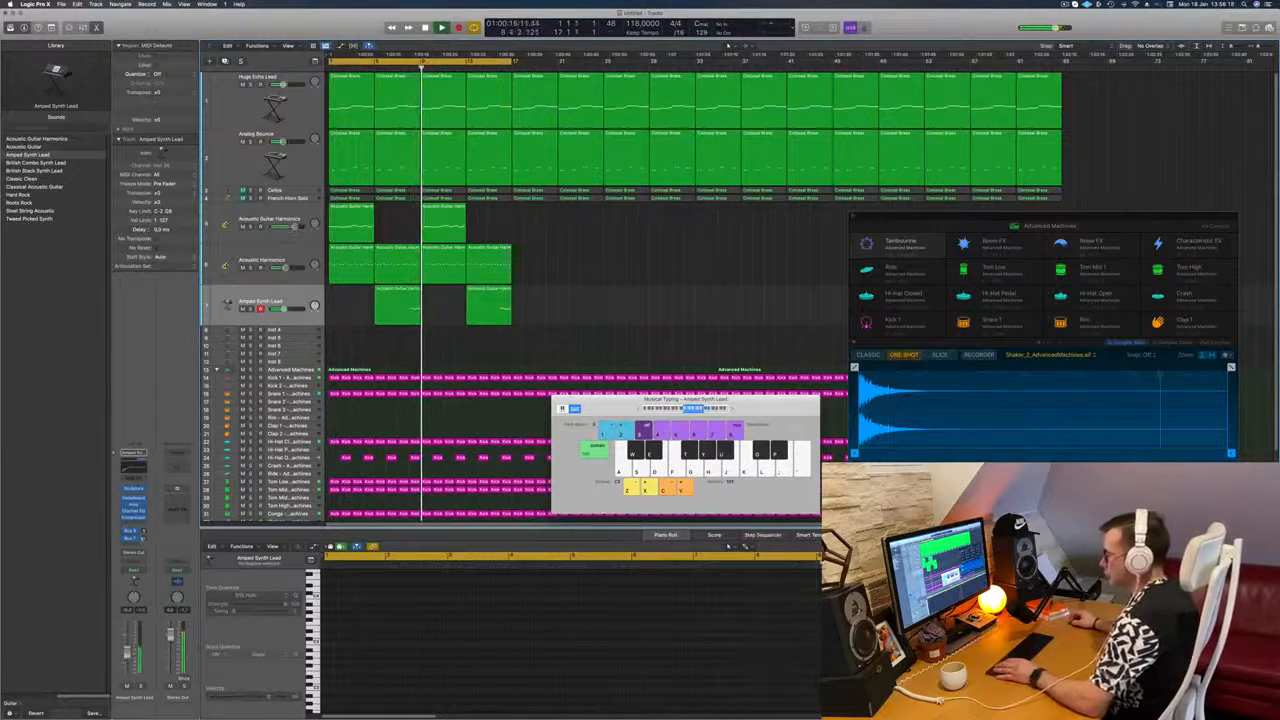
Step: Add a Bus 4 send to the Amped Synth Lead track
{"action": "left_click", "coordinate": [133, 544]}
{"action": "mouse_move", "coordinate": [160, 553]}
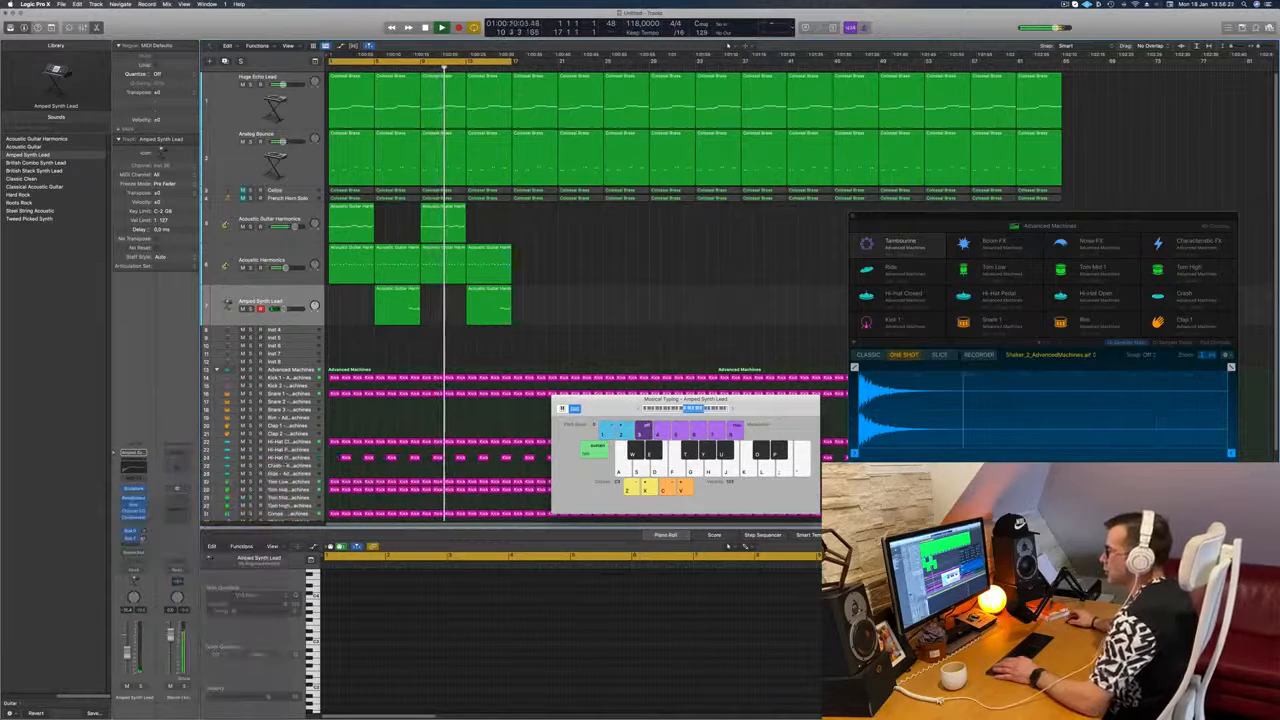
{"action": "left_click", "coordinate": [232, 468]}
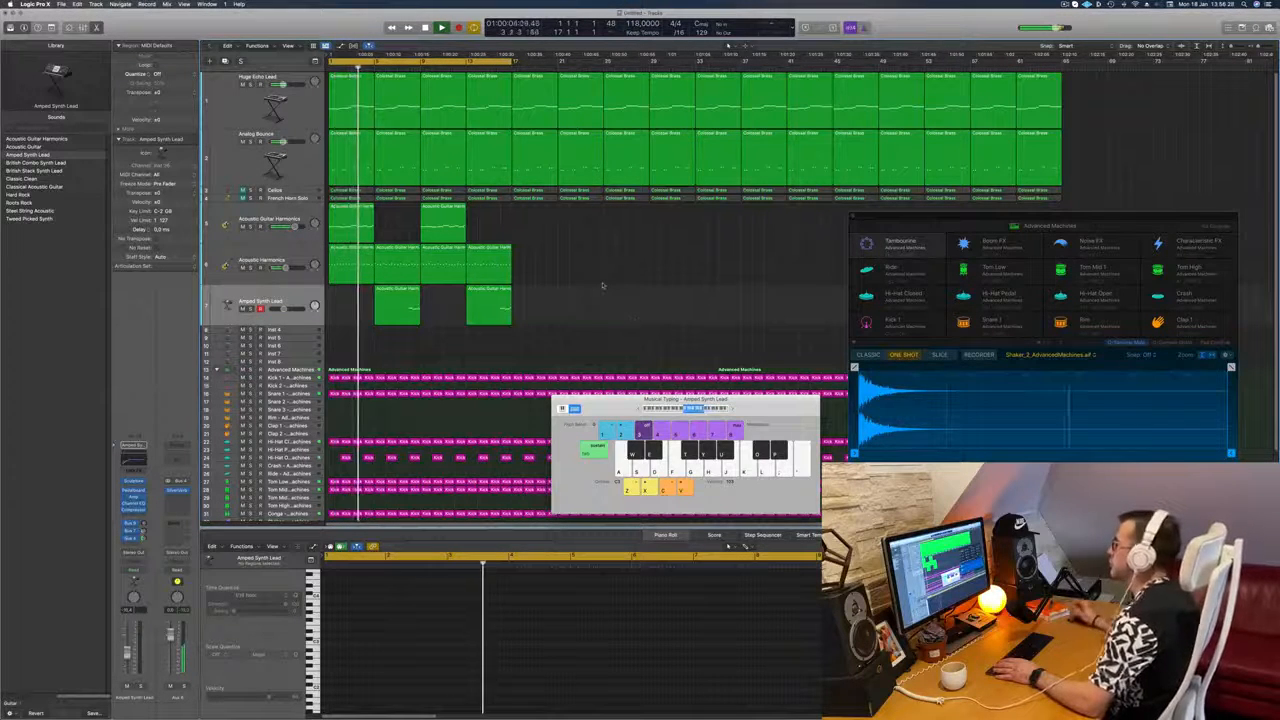
Step: Replace the Amped Synth Lead track's sound with the Classic Clean patch while the arrangement plays
{"action": "key", "text": "super+Left"}
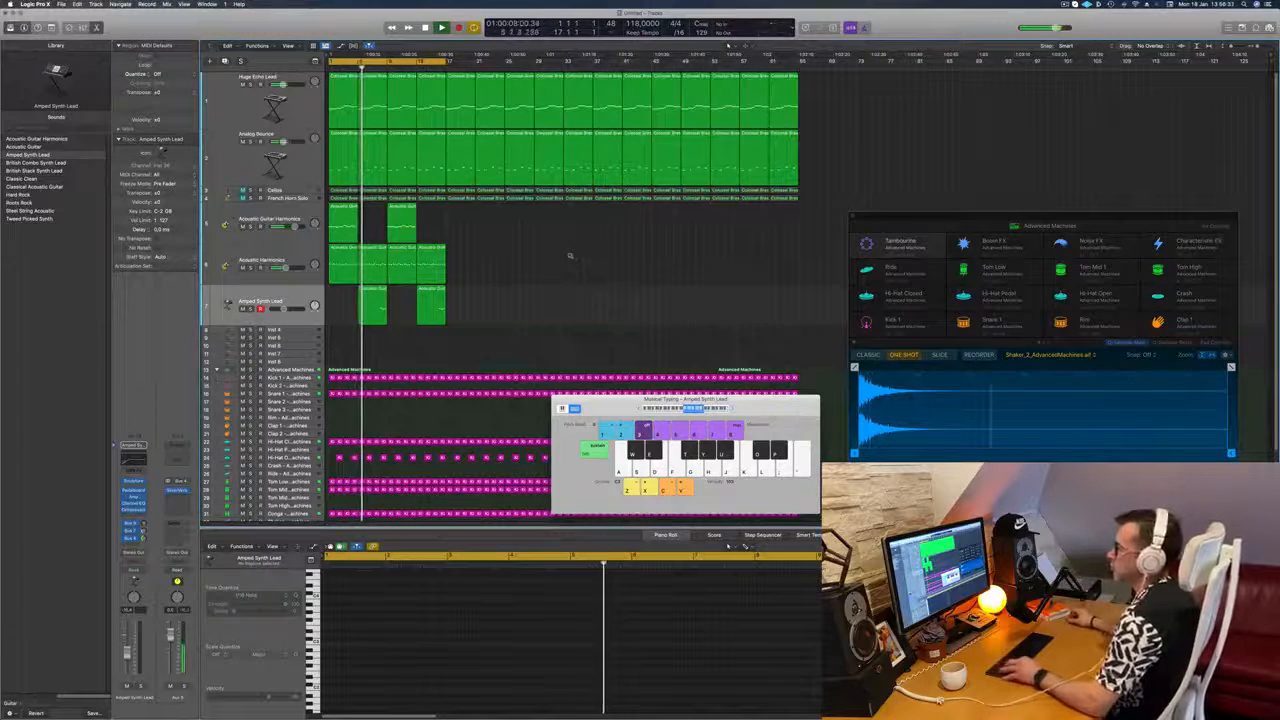
{"action": "scroll", "coordinate": [573, 257], "scroll_direction": "up", "scroll_amount": 4}
{"action": "scroll", "coordinate": [603, 255], "scroll_direction": "up", "scroll_amount": 5}
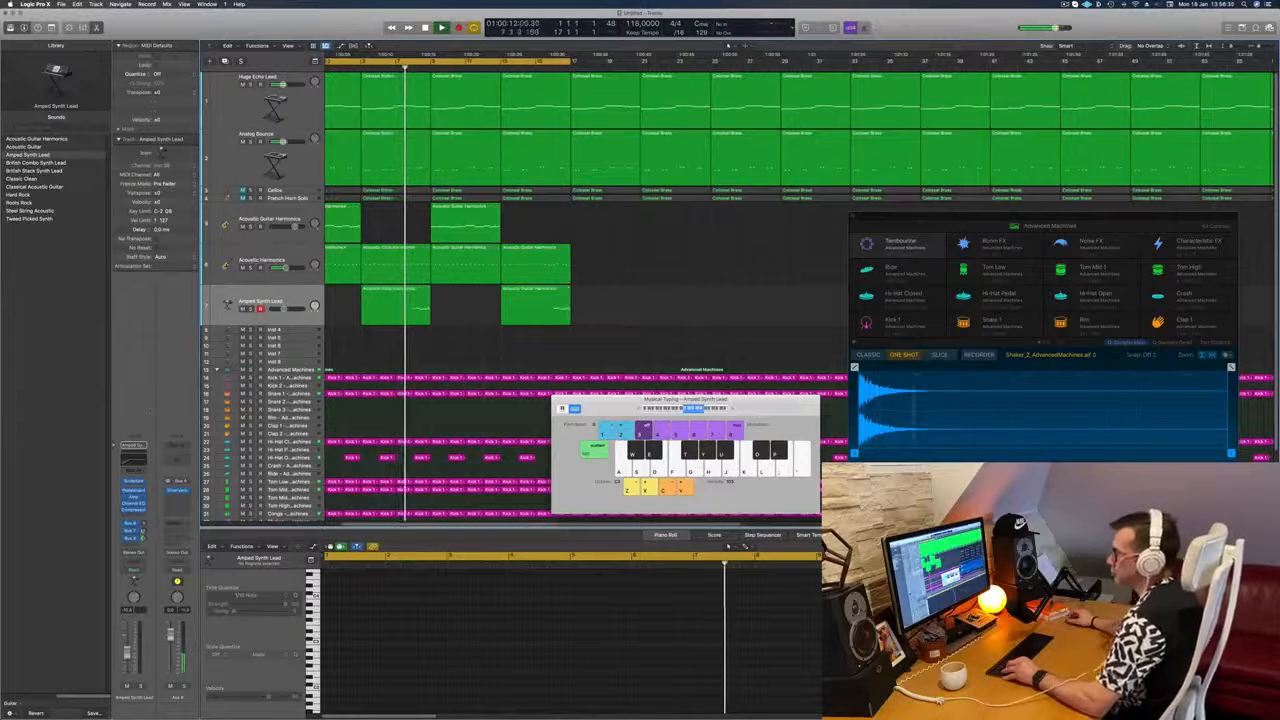
{"action": "left_click", "coordinate": [278, 306]}
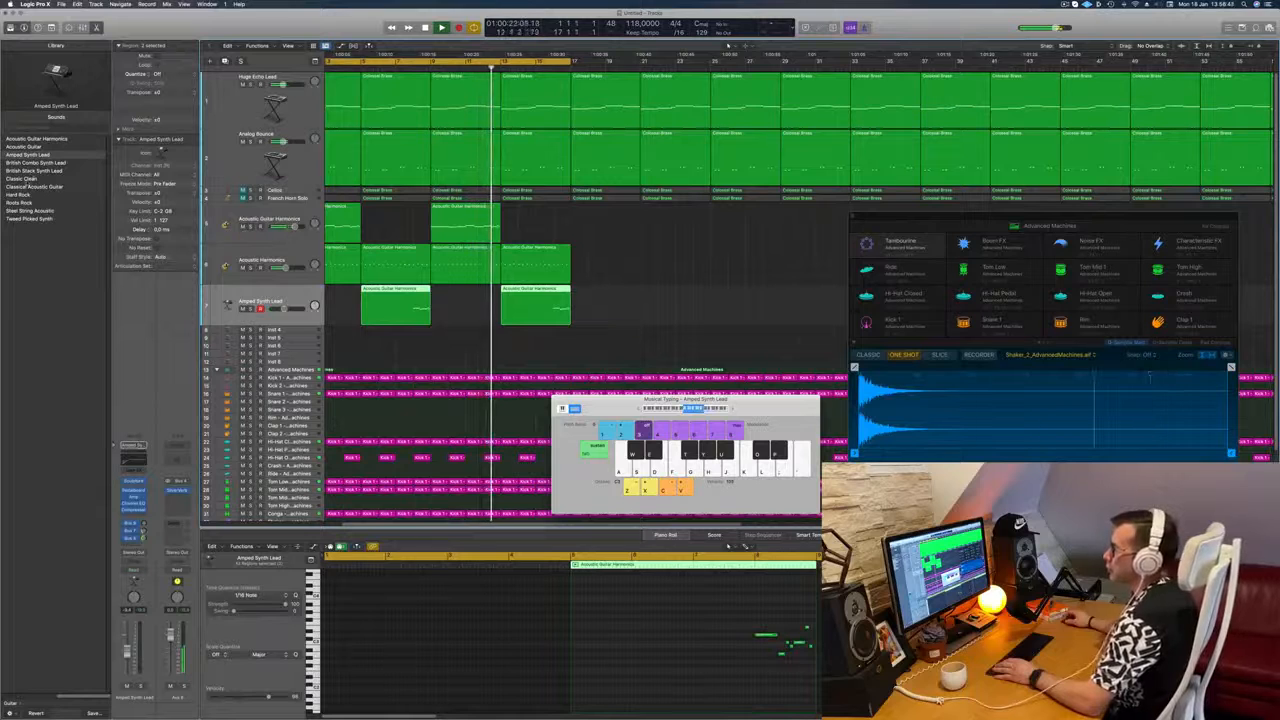
{"action": "left_click", "coordinate": [27, 181]}
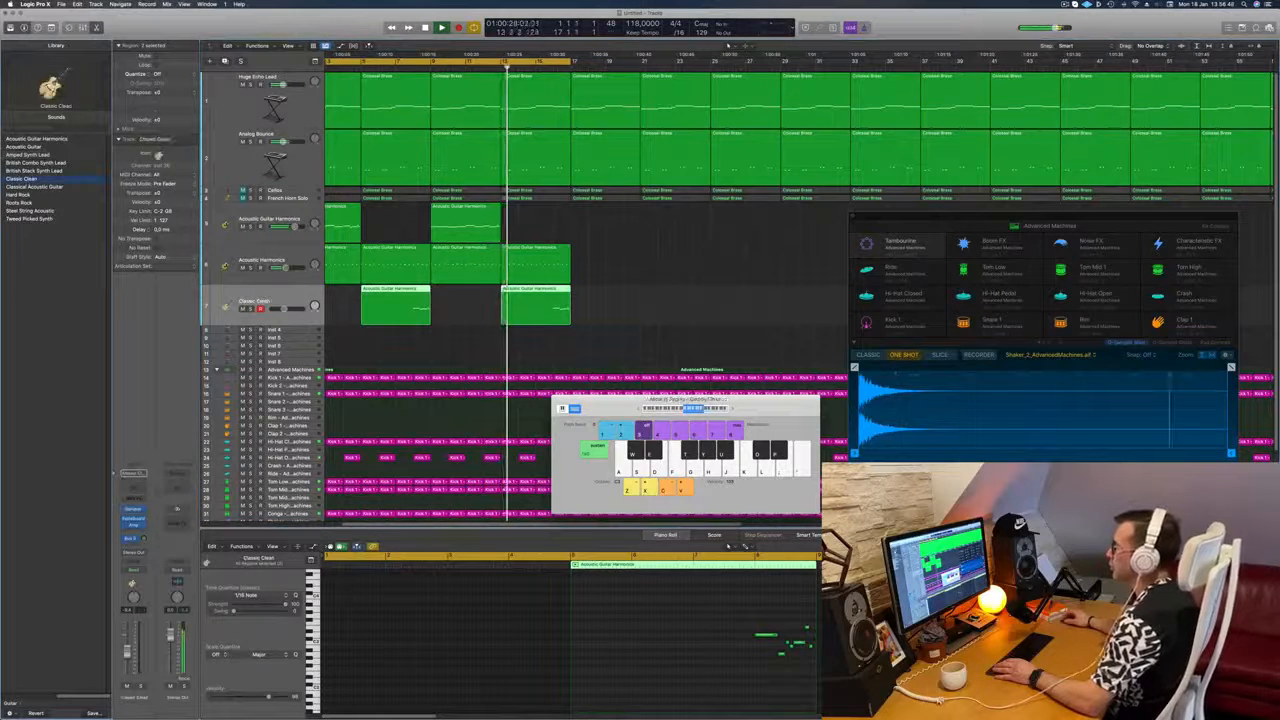
Step: Replace the Classic Clean patch on the third guitar track with Classical Acoustic Guitar during playback
{"action": "left_click", "coordinate": [413, 364], "text": "shift"}
{"action": "scroll", "coordinate": [420, 364], "scroll_direction": "left", "scroll_amount": 2}
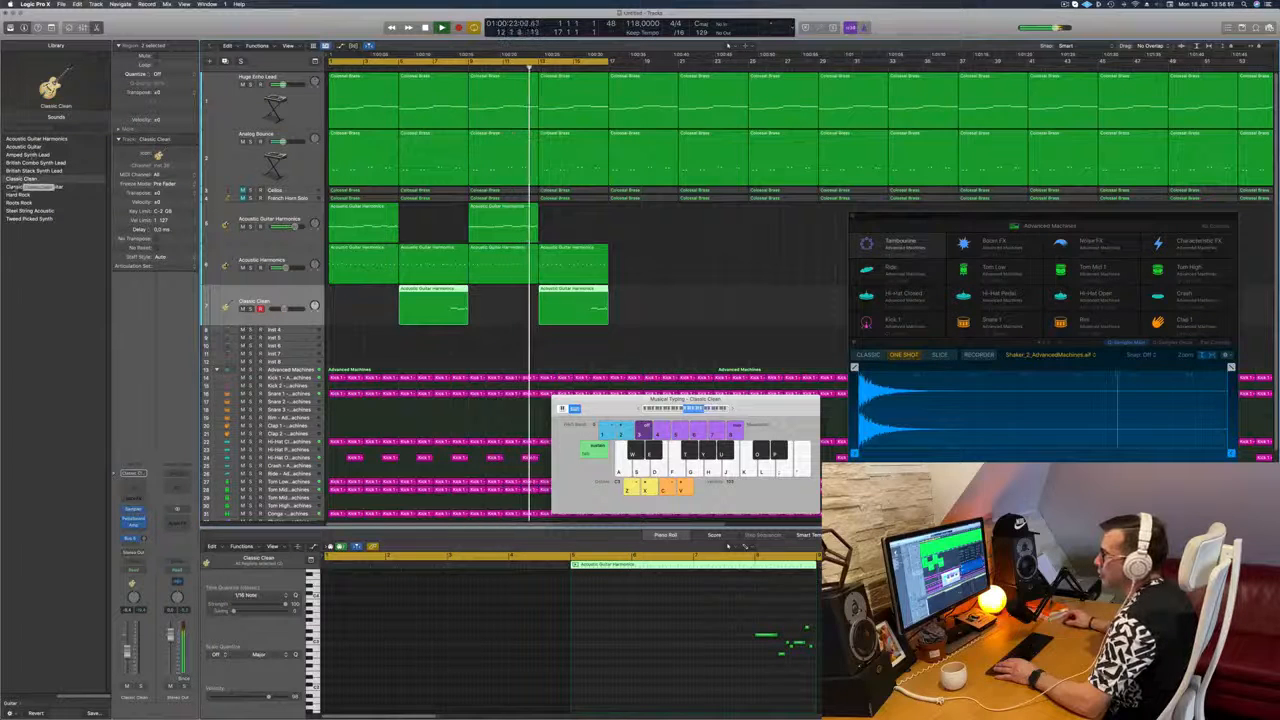
{"action": "left_click", "coordinate": [24, 187]}
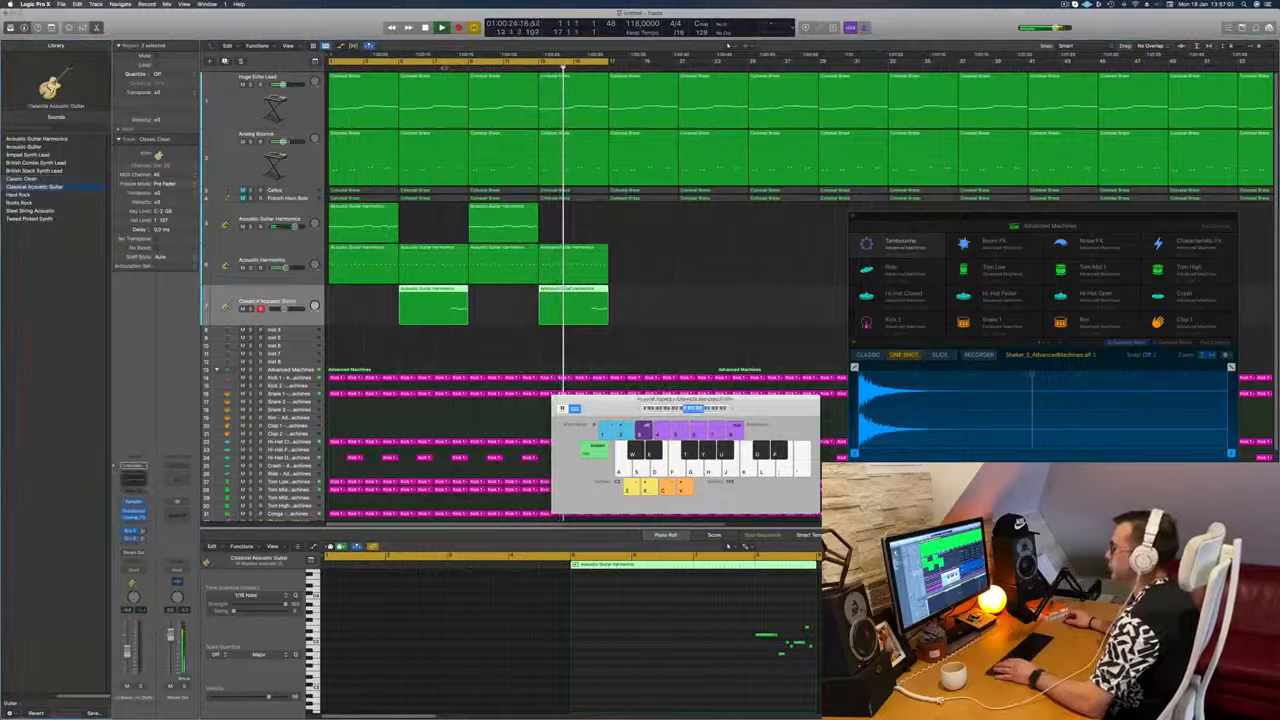
Step: Add a Bus 4 send to the Classical Acoustic Guitar track and replay the arrangement from the start
{"action": "left_click", "coordinate": [133, 544]}
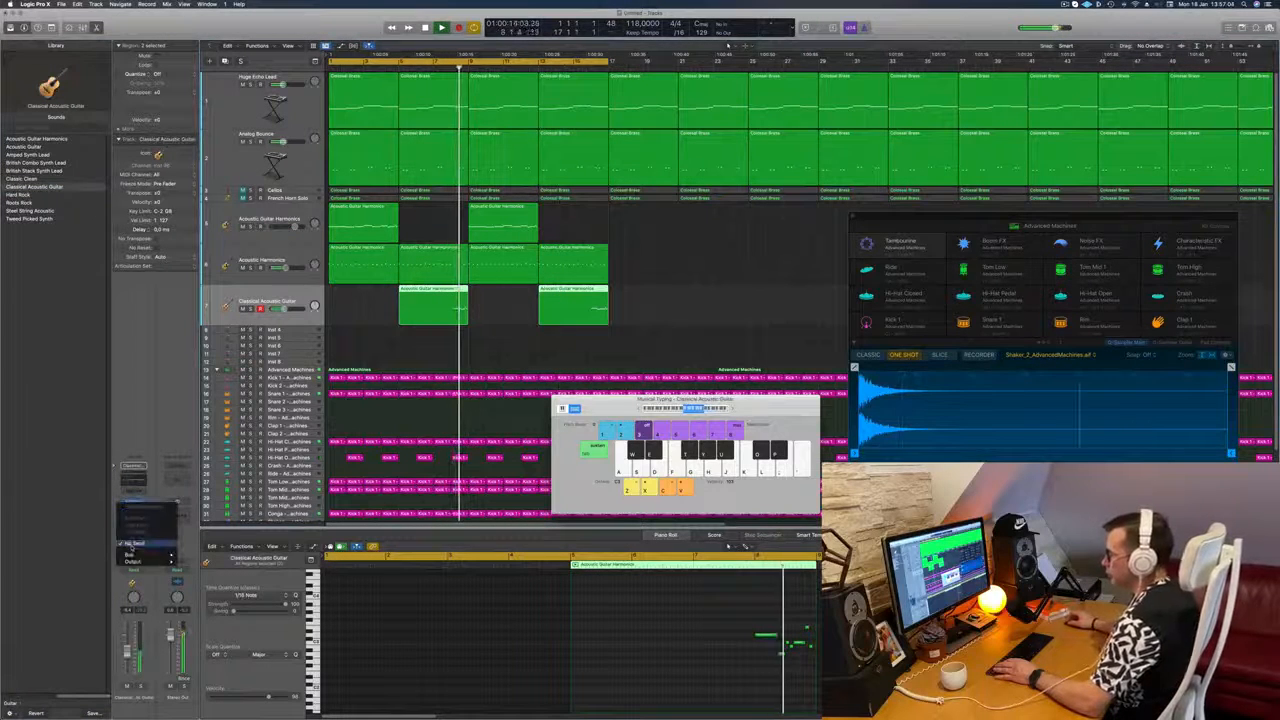
{"action": "mouse_move", "coordinate": [135, 555]}
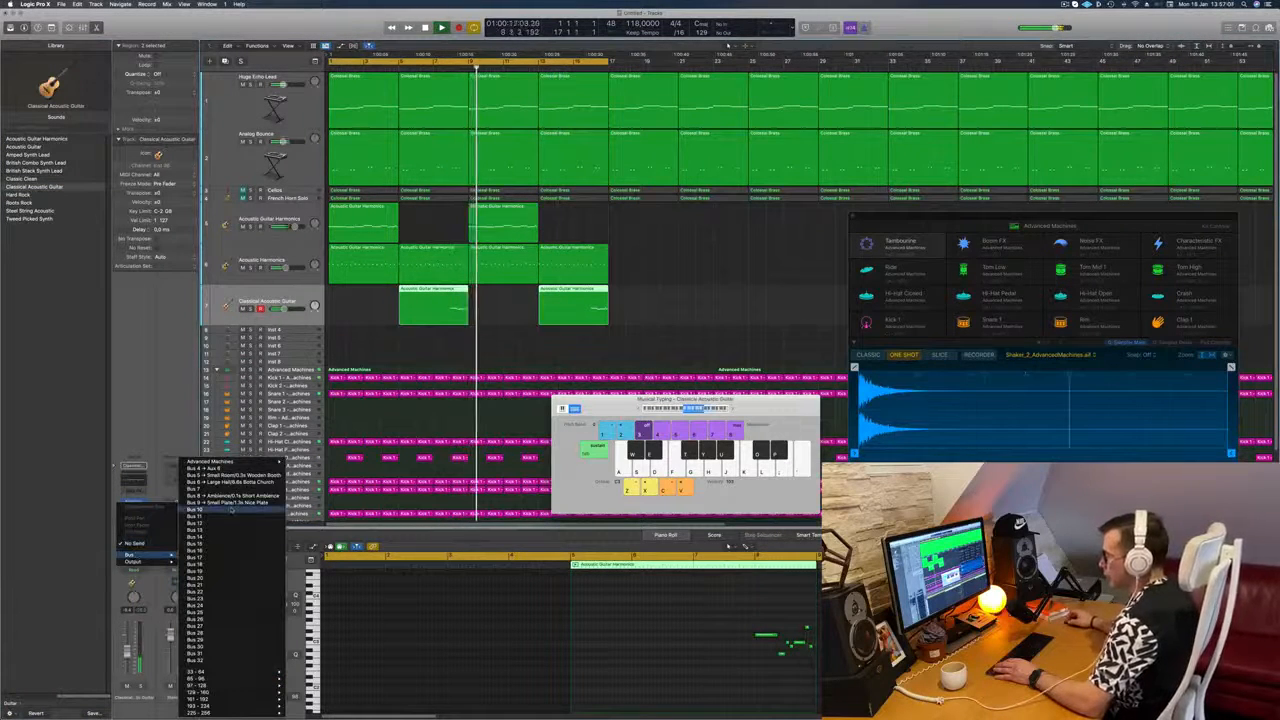
{"action": "left_click", "coordinate": [205, 468]}
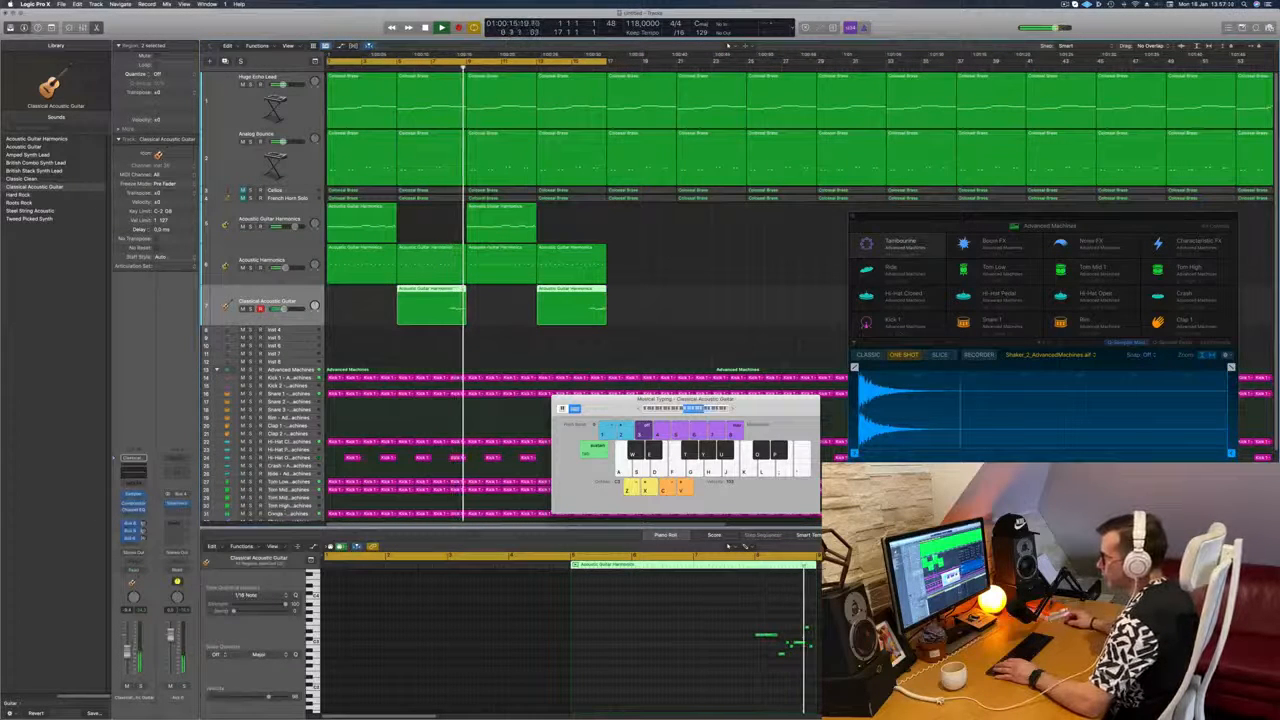
{"action": "key", "text": "Return"}
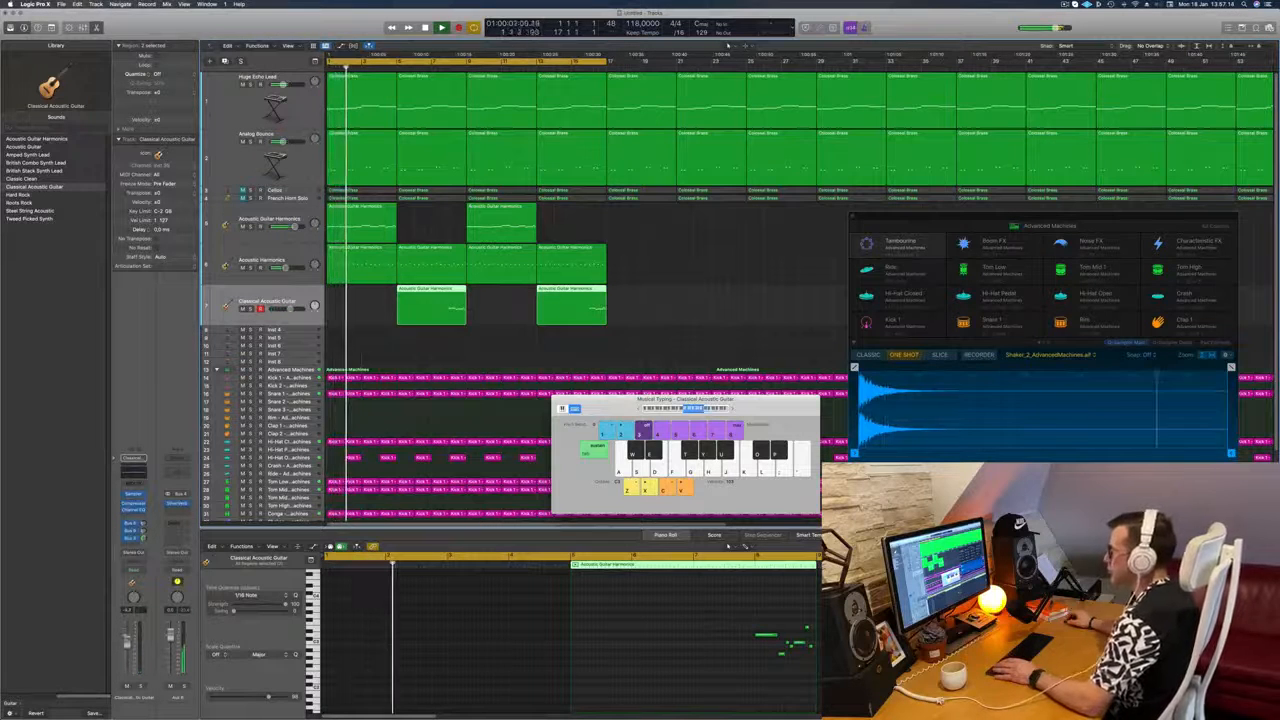
Step: Audition the Classical Acoustic Guitar layer alongside the Acoustic Harmonics track, replaying the loop from the start
{"action": "left_click", "coordinate": [345, 344]}
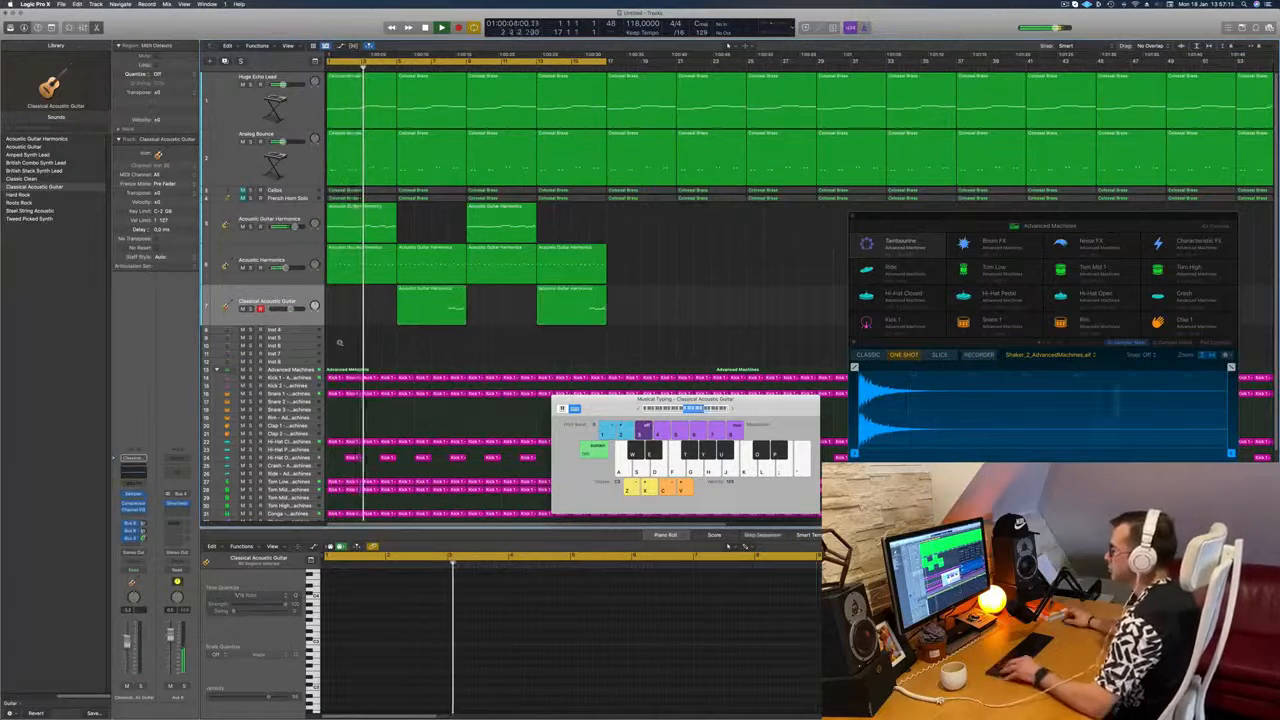
{"action": "scroll", "coordinate": [345, 345], "scroll_direction": "down", "scroll_amount": 4}
{"action": "key", "text": "super+Up"}
{"action": "key", "text": "super+Up"}
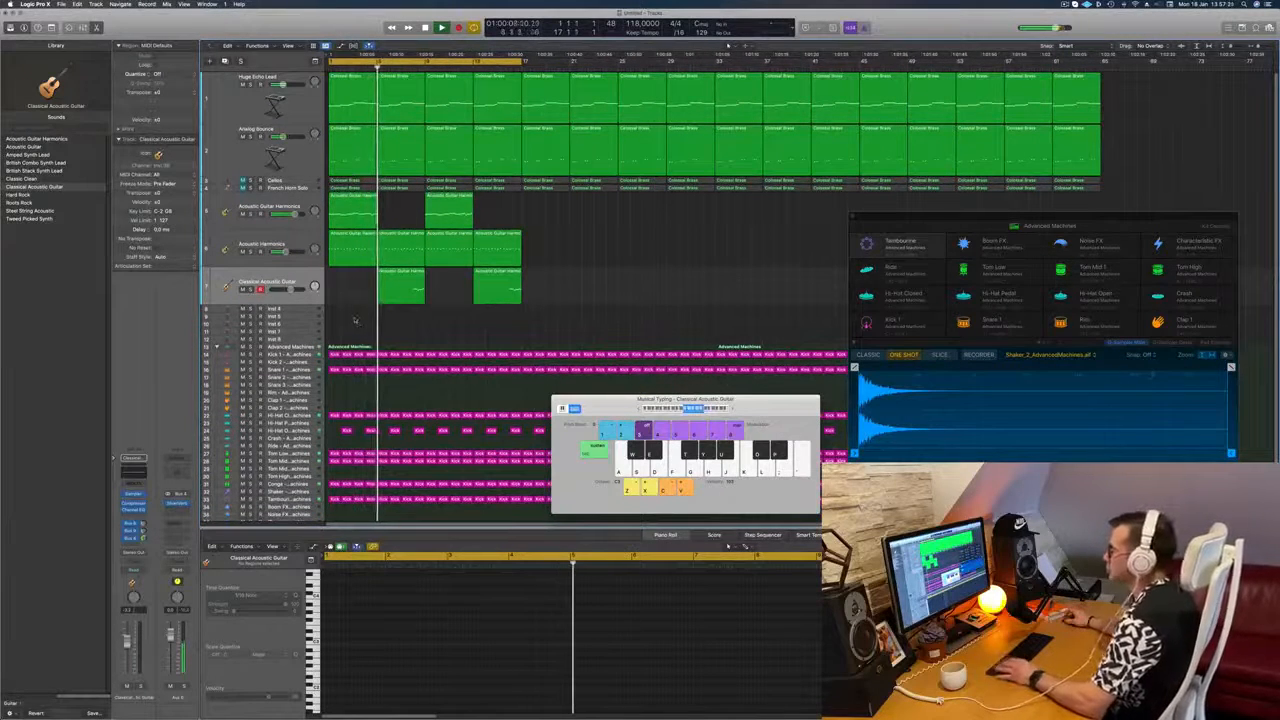
{"action": "key", "text": "super+Up"}
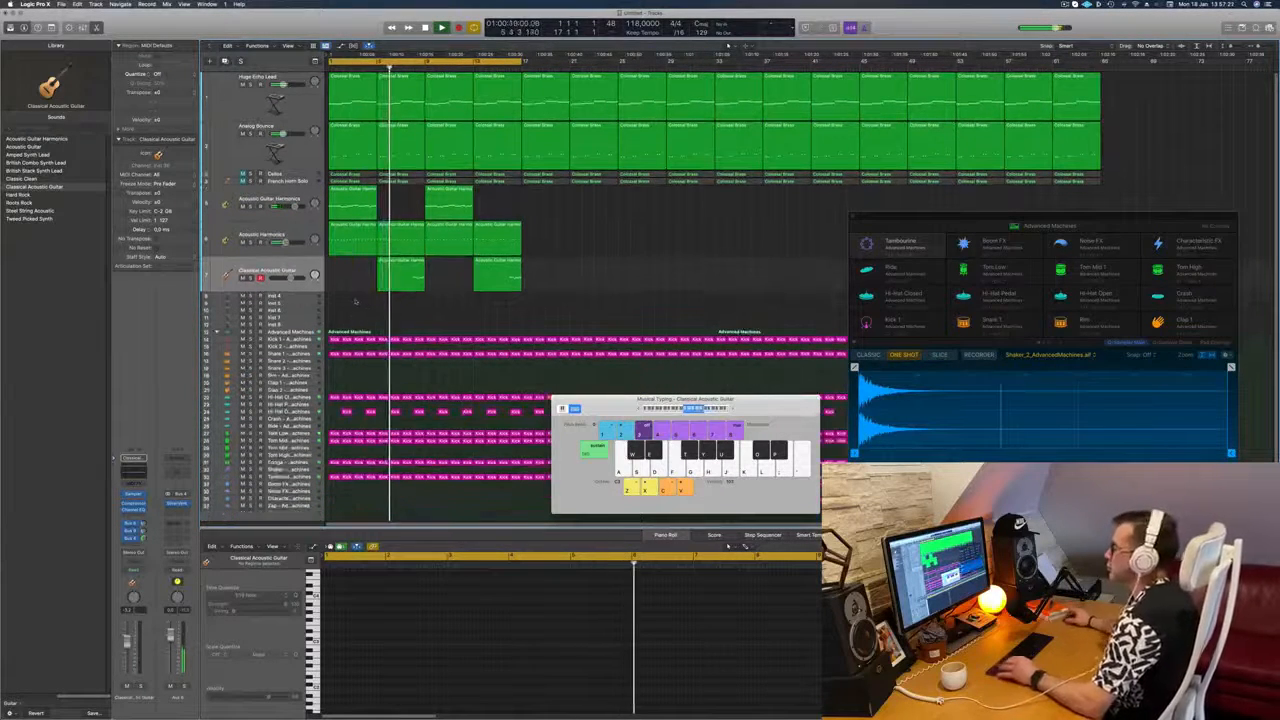
{"action": "key", "text": "Up"}
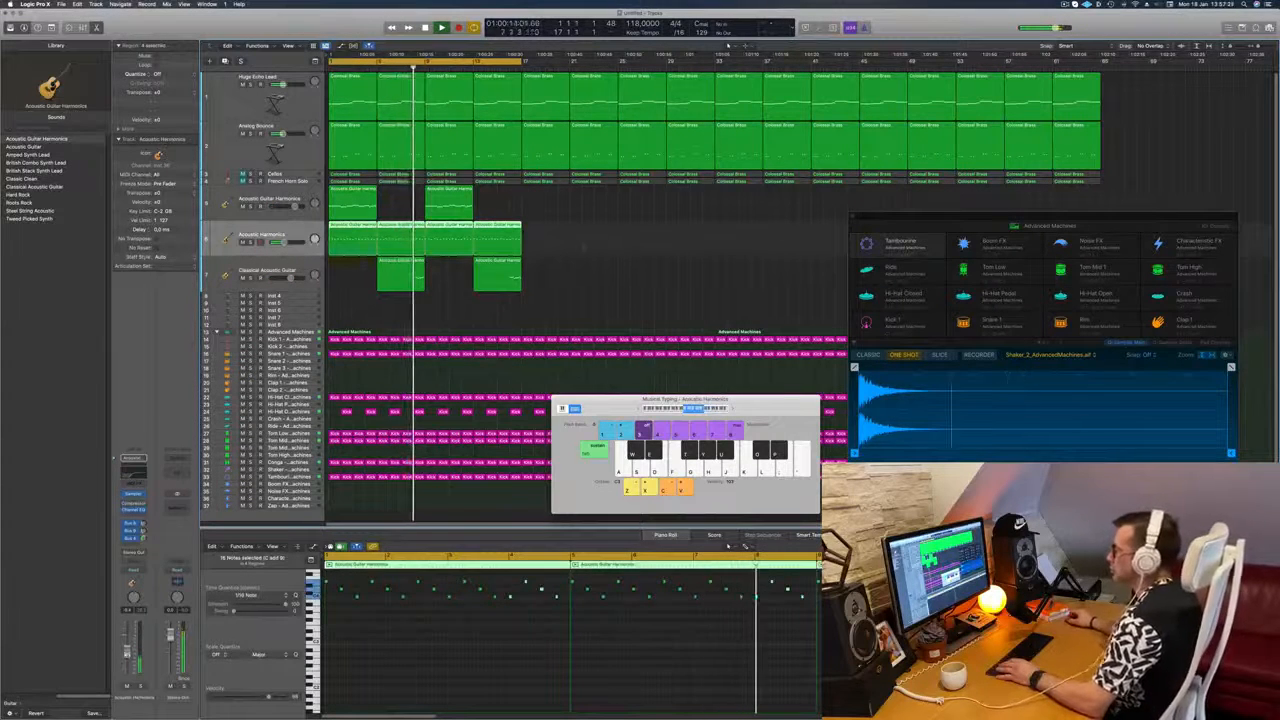
{"action": "left_click", "coordinate": [584, 246]}
{"action": "key", "text": "Down"}
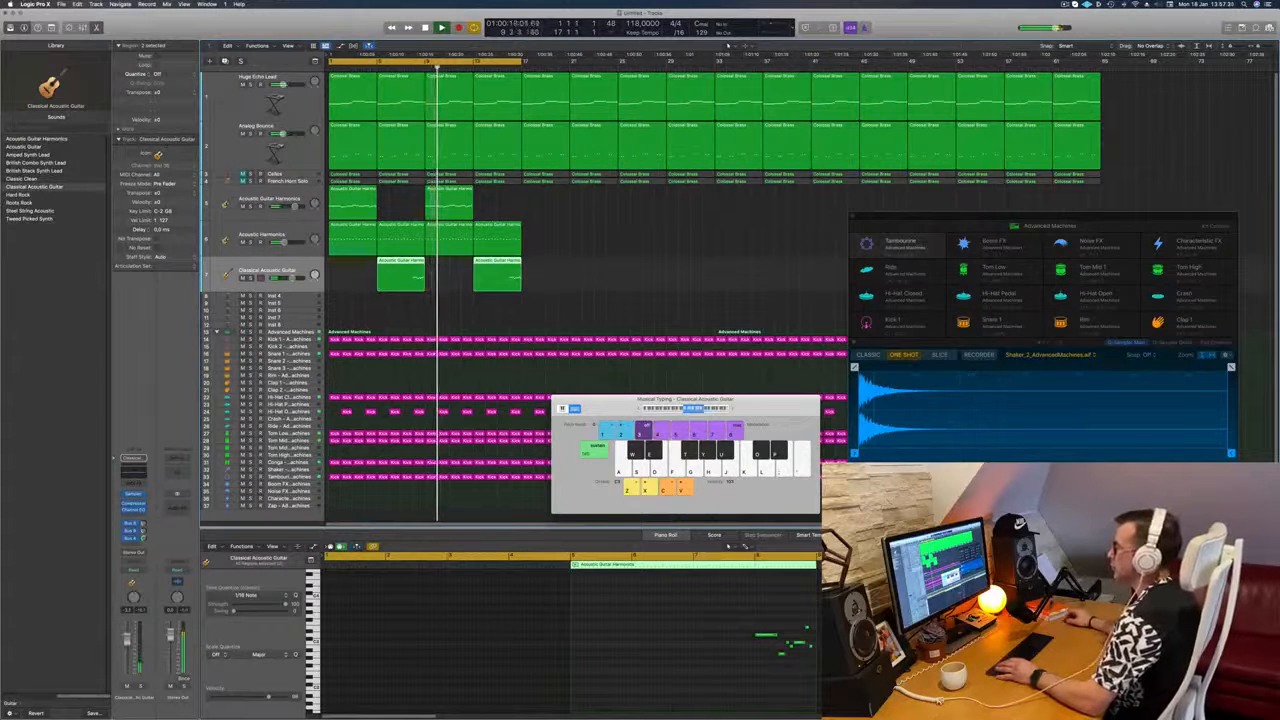
{"action": "left_click", "coordinate": [402, 68]}
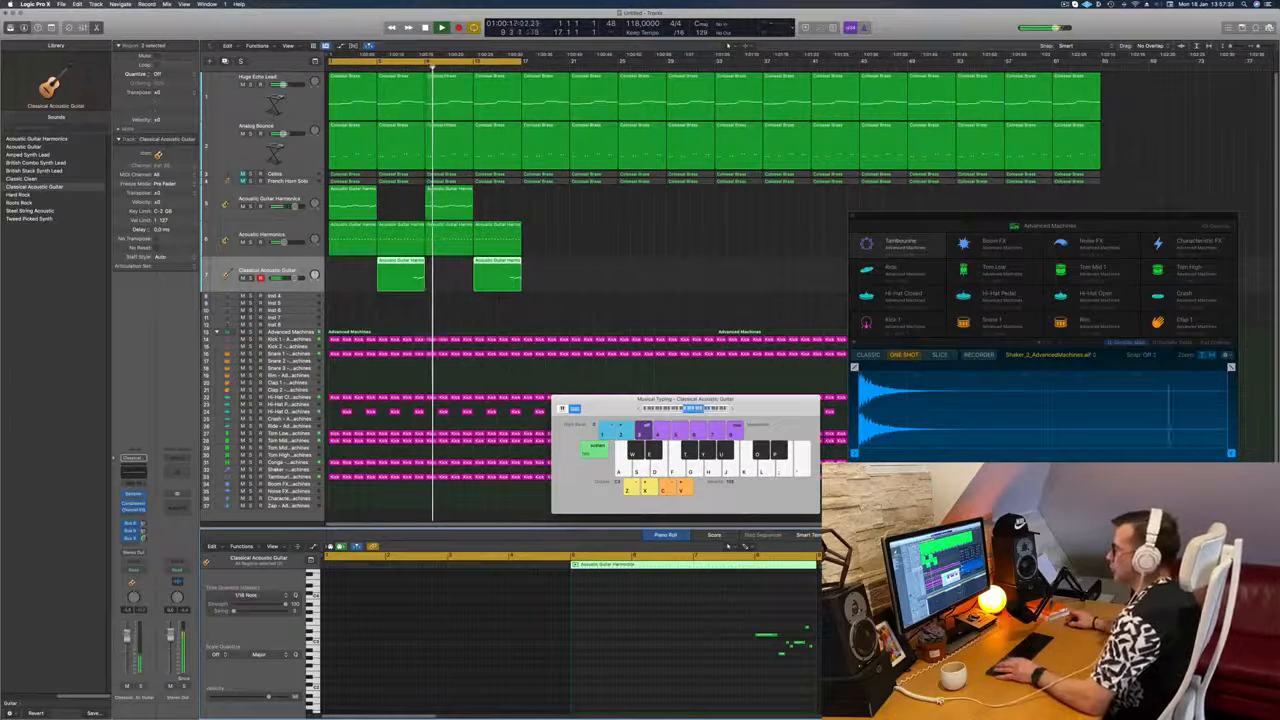
{"action": "key", "text": "Return"}
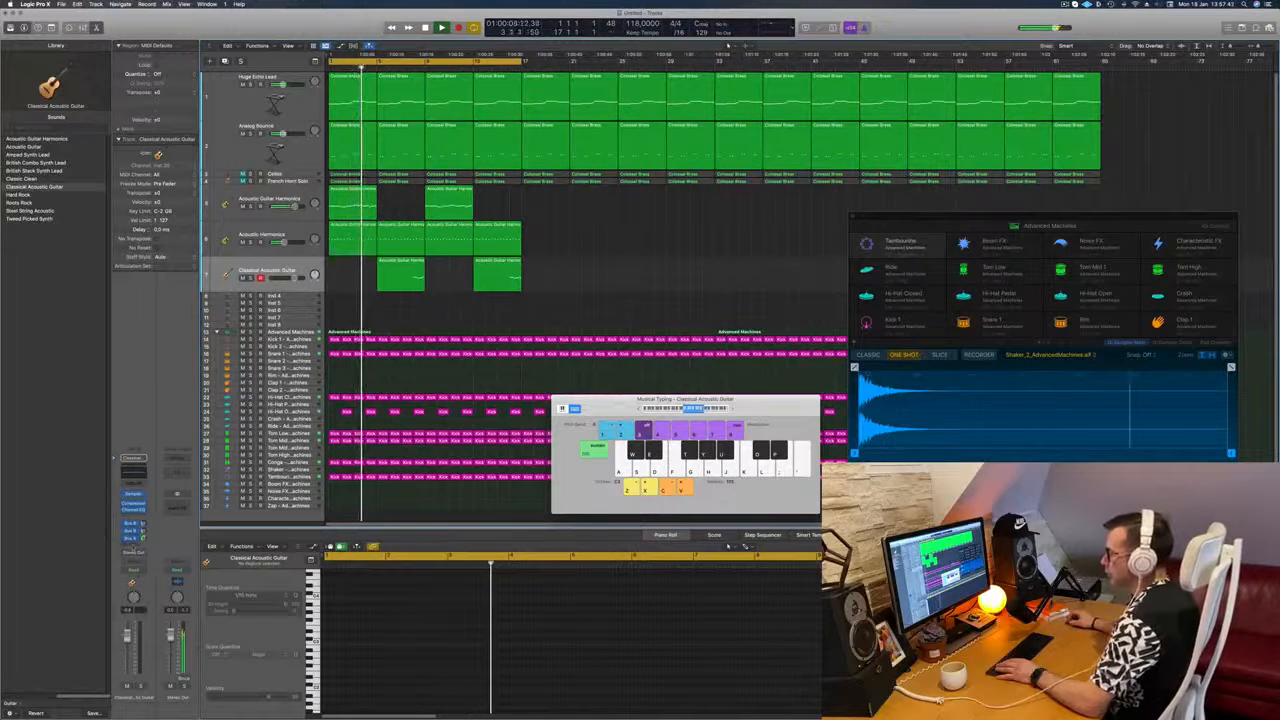
Step: Add a Bus 7 send to the Classical Acoustic Guitar track and insert a stereo Tape Delay on its aux channel
{"action": "left_click", "coordinate": [133, 541]}
{"action": "mouse_move", "coordinate": [140, 555]}
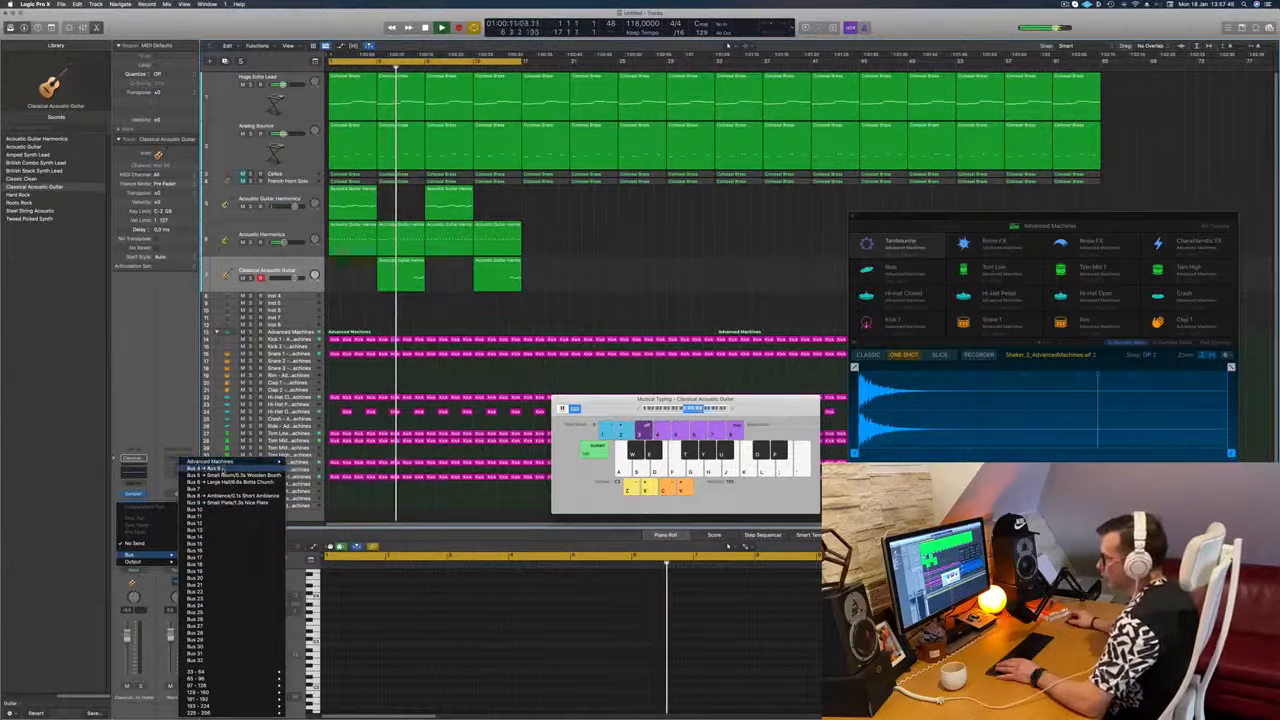
{"action": "left_click", "coordinate": [228, 489]}
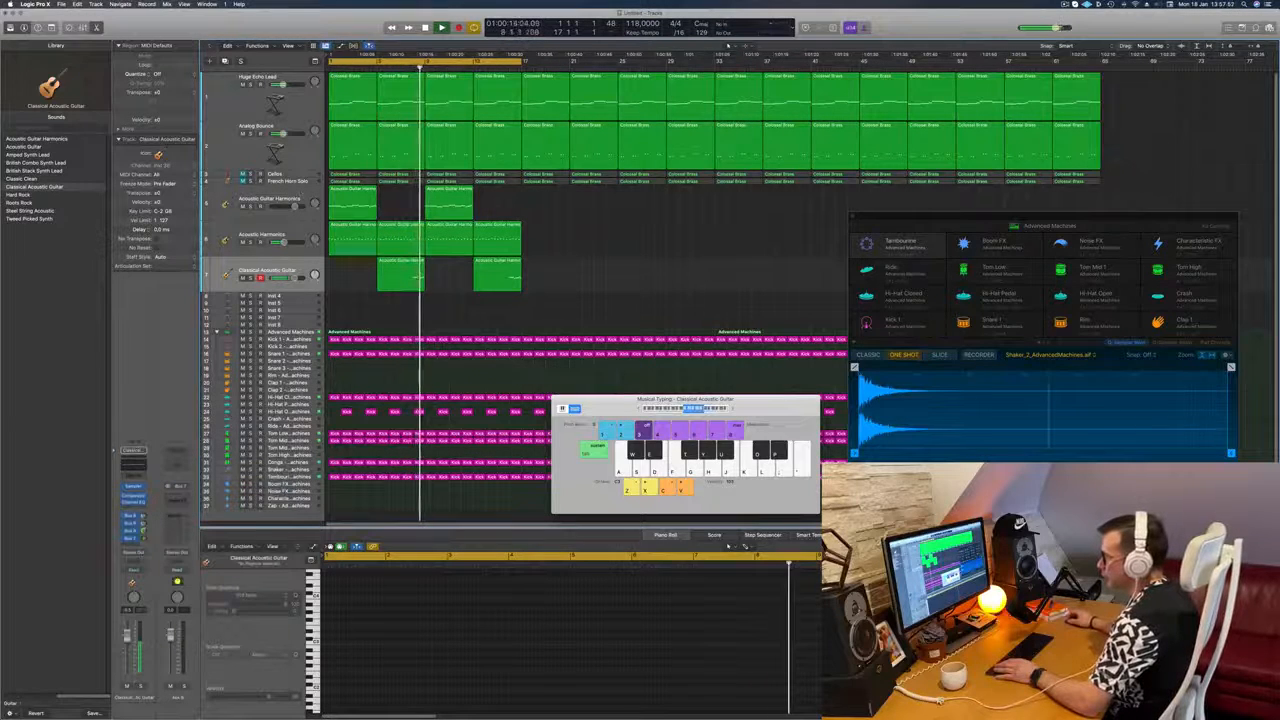
{"action": "left_click", "coordinate": [184, 497]}
{"action": "mouse_move", "coordinate": [205, 570]}
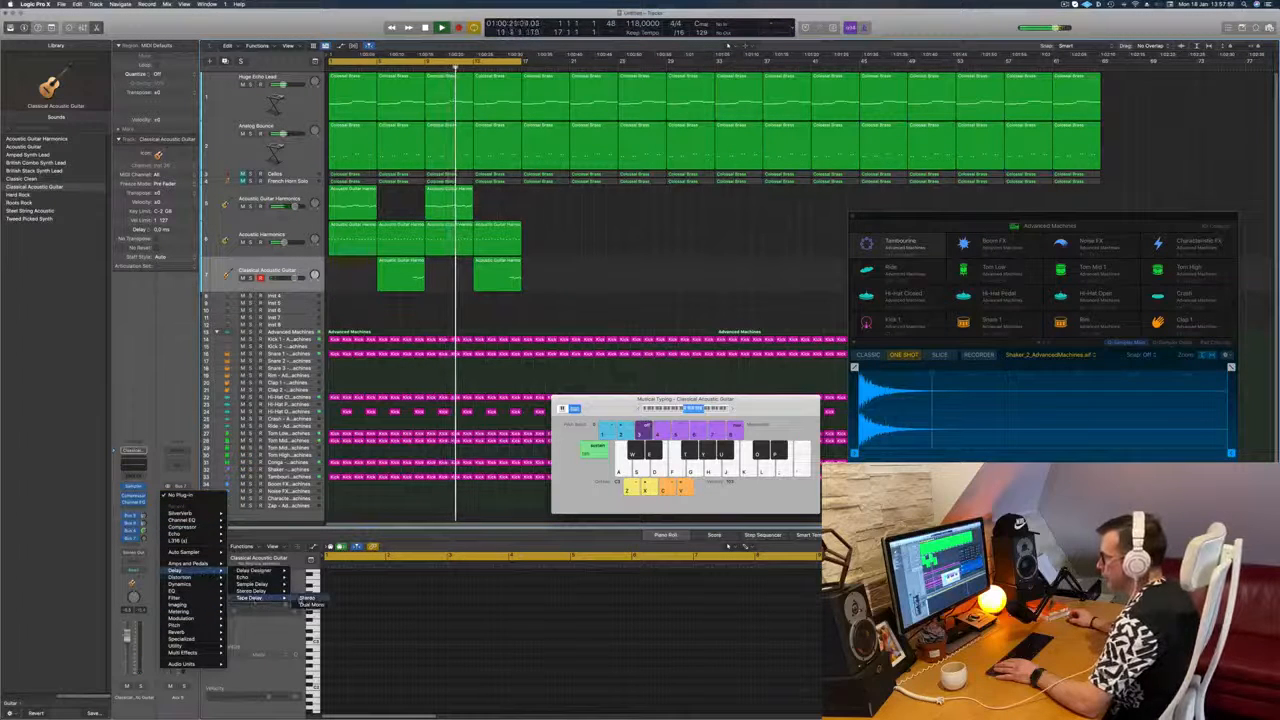
{"action": "left_click", "coordinate": [308, 598]}
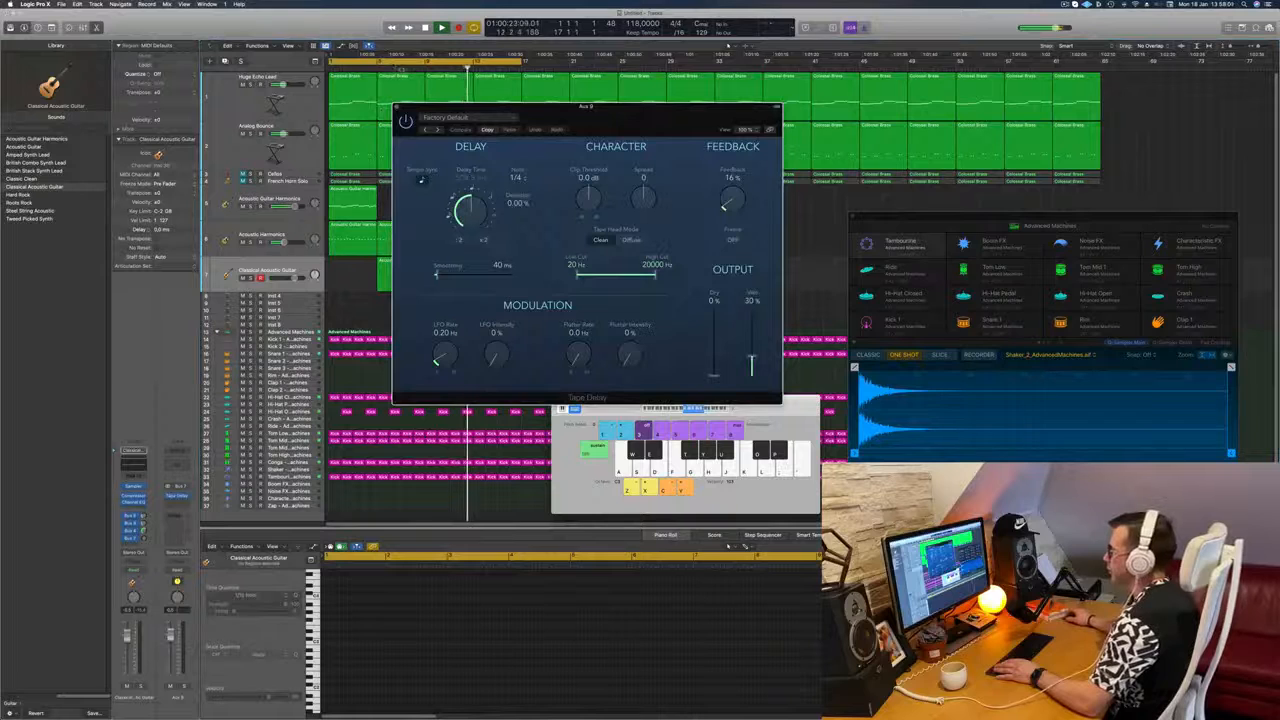
Step: Set the Tape Delay's wet output to 100% and its feedback to 49%, then close the plug-in
{"action": "left_click_drag", "start_coordinate": [752, 362], "coordinate": [752, 312]}
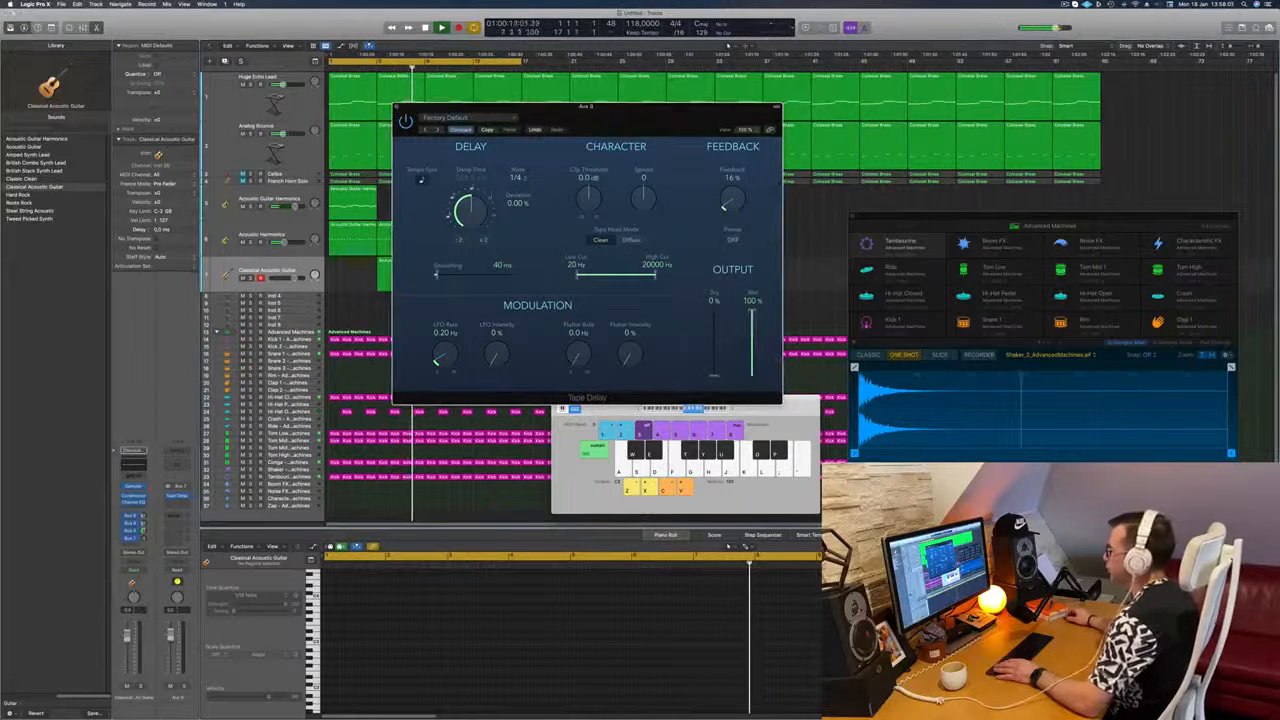
{"action": "left_click_drag", "start_coordinate": [673, 121], "coordinate": [1085, 160]}
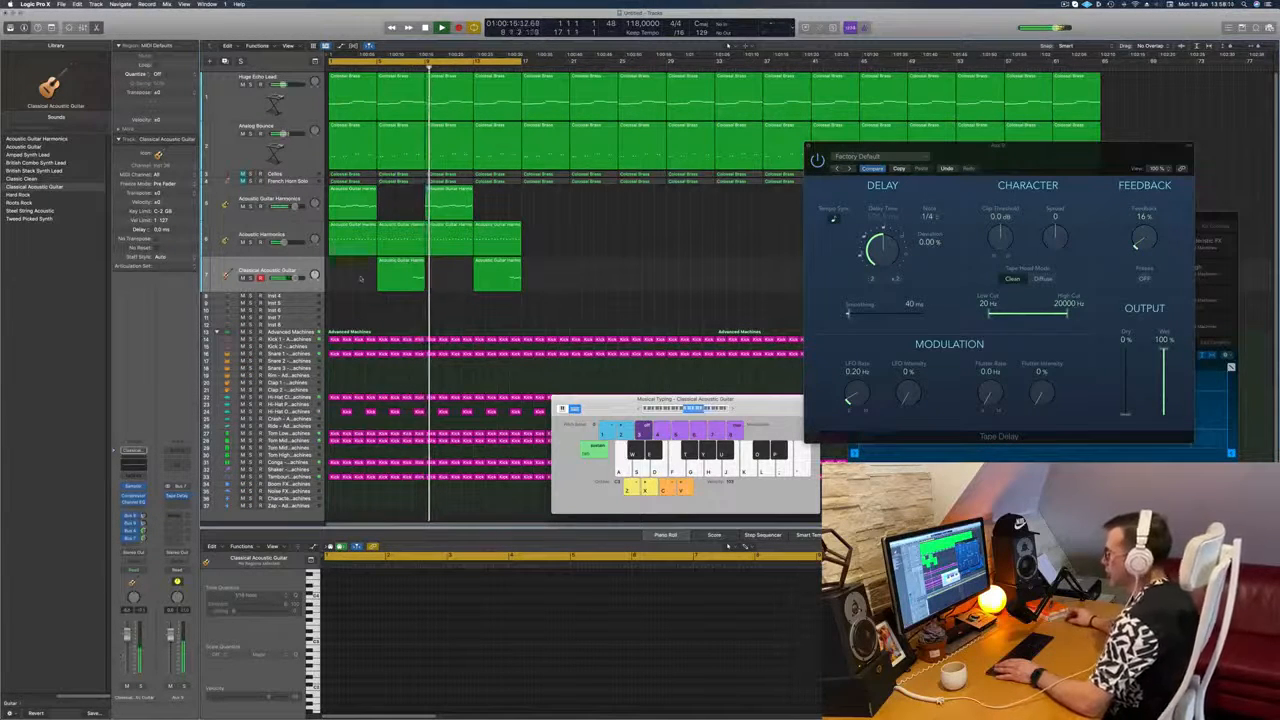
{"action": "left_click_drag", "start_coordinate": [1071, 166], "coordinate": [786, 252]}
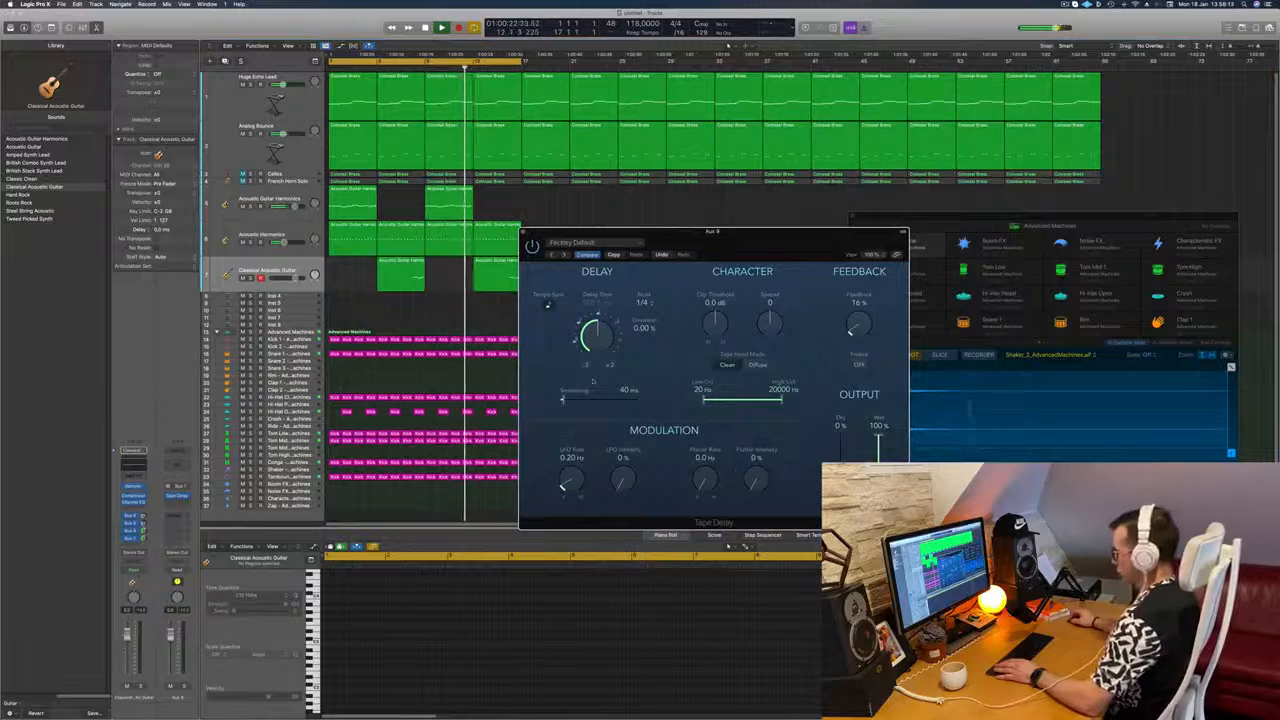
{"action": "left_click_drag", "start_coordinate": [857, 321], "coordinate": [857, 308]}
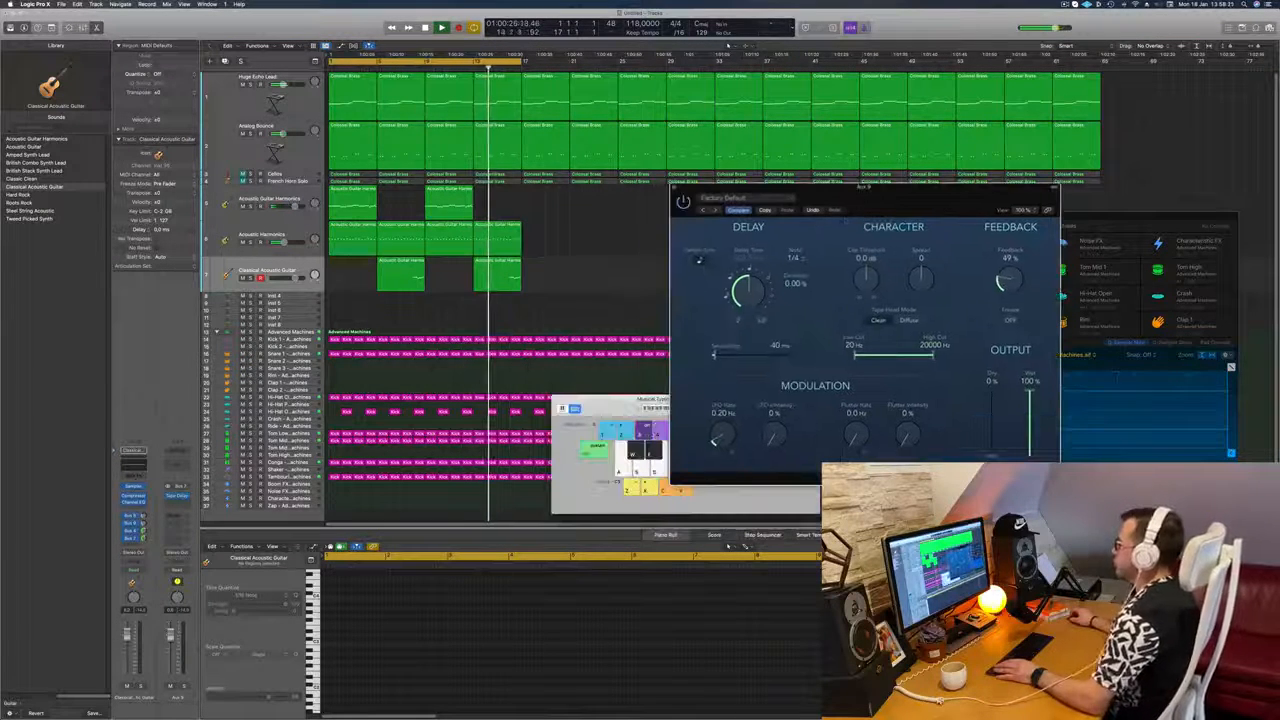
{"action": "left_click_drag", "start_coordinate": [825, 216], "coordinate": [781, 271]}
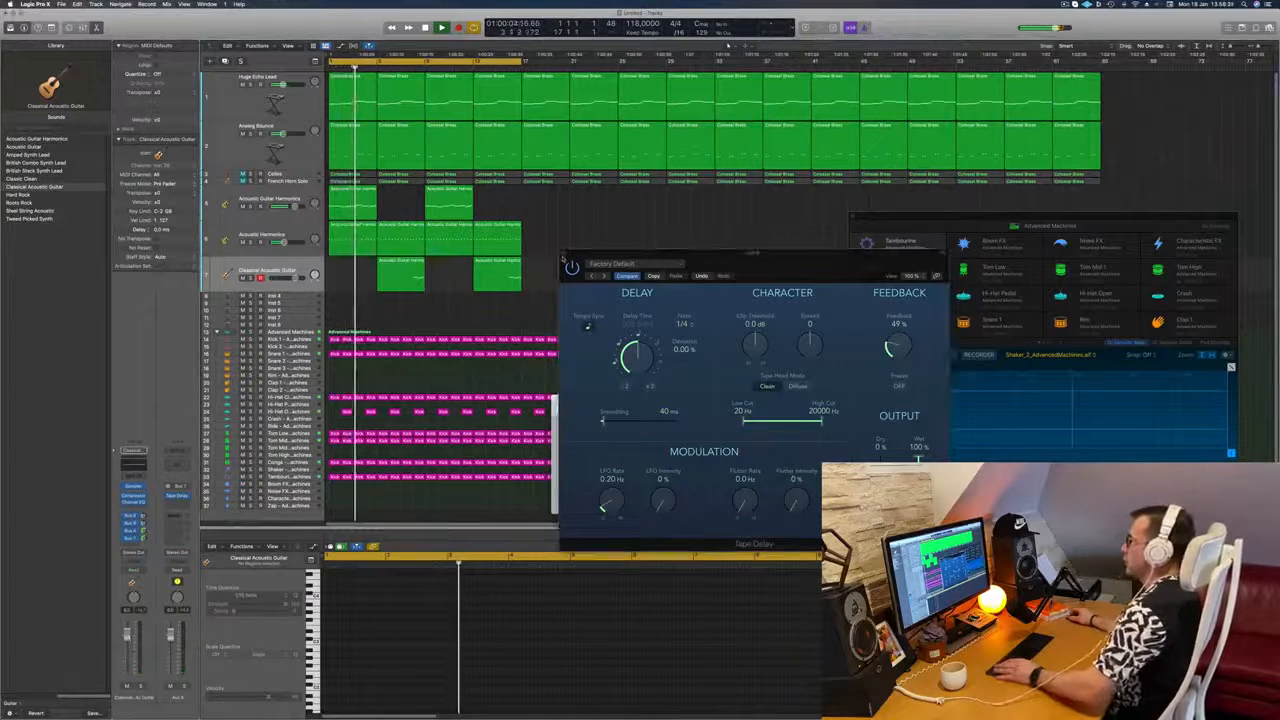
{"action": "left_click", "coordinate": [563, 258]}
Step: Select the Cellos track and replay the arrangement from the beginning
{"action": "scroll", "coordinate": [521, 242], "scroll_direction": "down", "scroll_amount": 2}
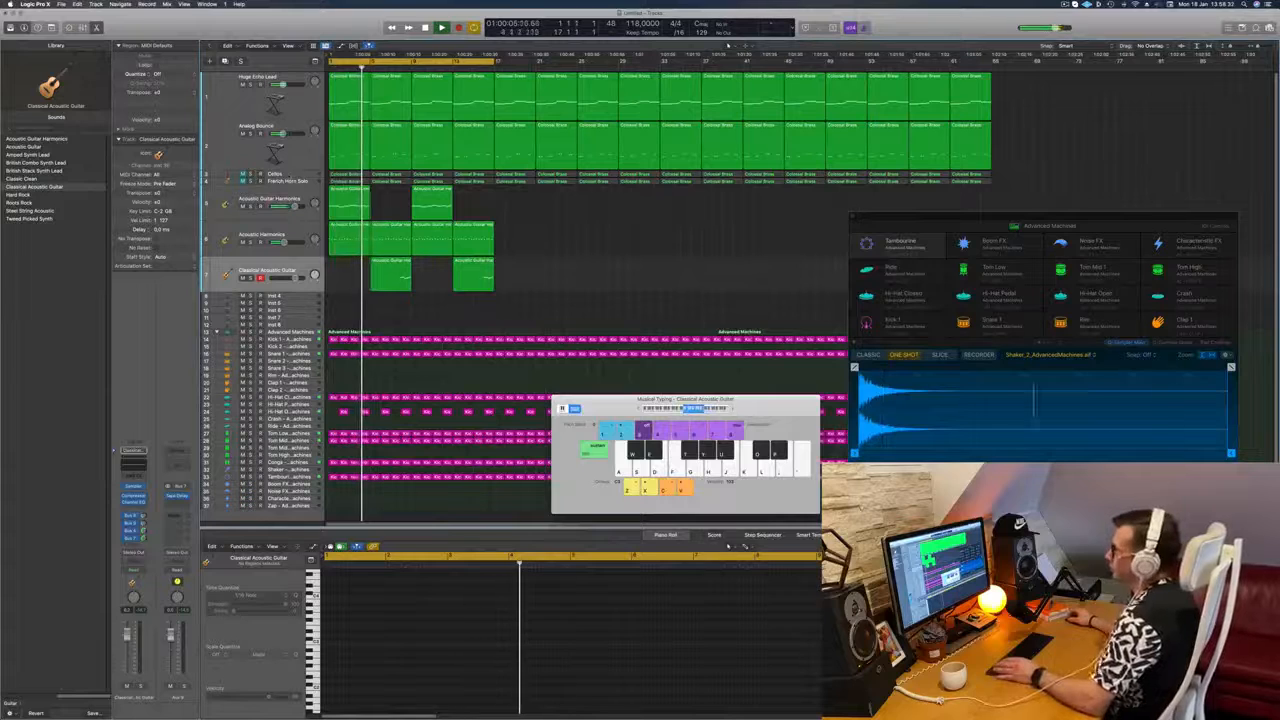
{"action": "left_click", "coordinate": [289, 176]}
{"action": "key", "text": "Return"}
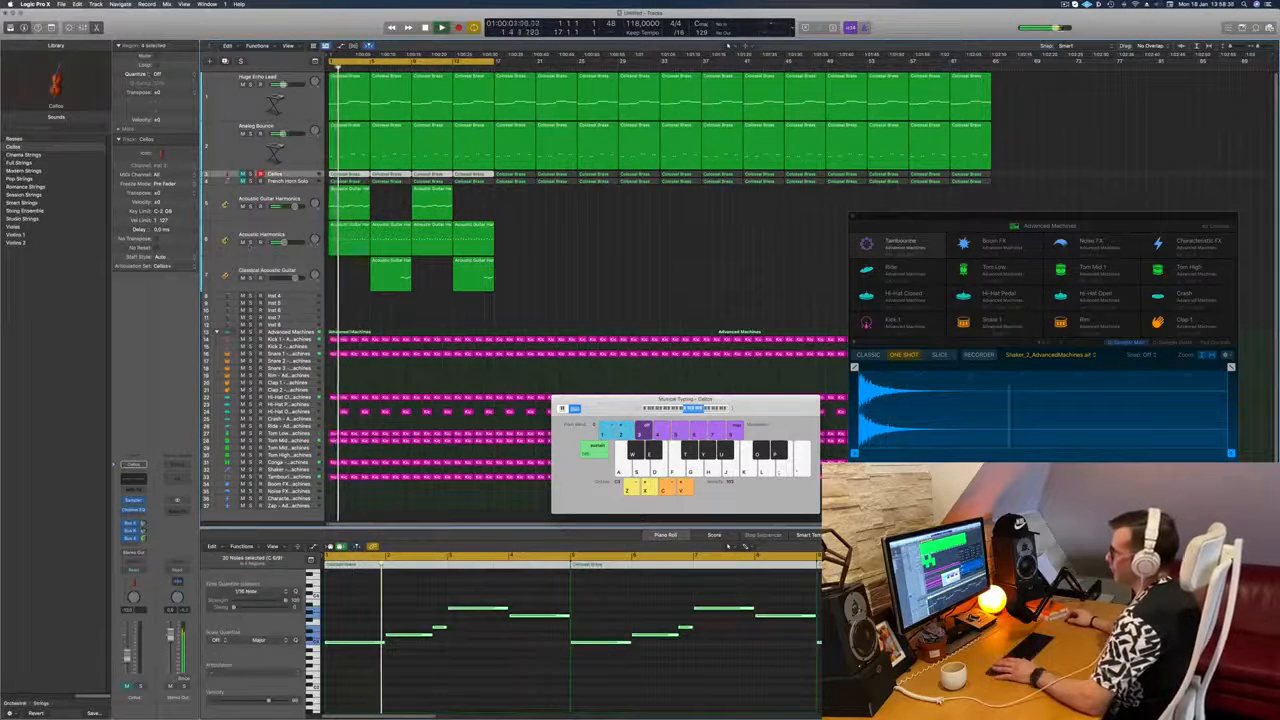
{"action": "left_click", "coordinate": [250, 242]}
{"action": "left_click", "coordinate": [250, 242]}
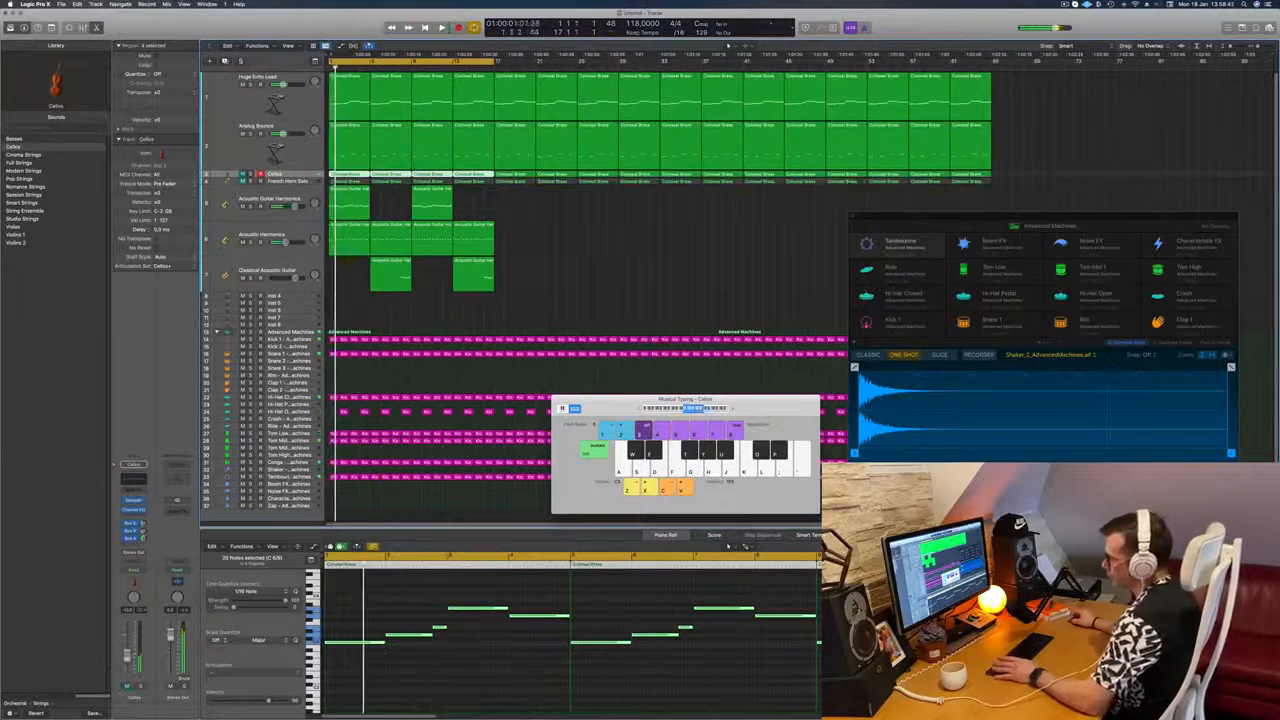
Step: Shape the Cellos in Channel EQ with the analyzer on, using a 650 Hz low cut and a 0.6 dB high shelf at 2280 Hz
{"action": "left_click", "coordinate": [132, 478]}
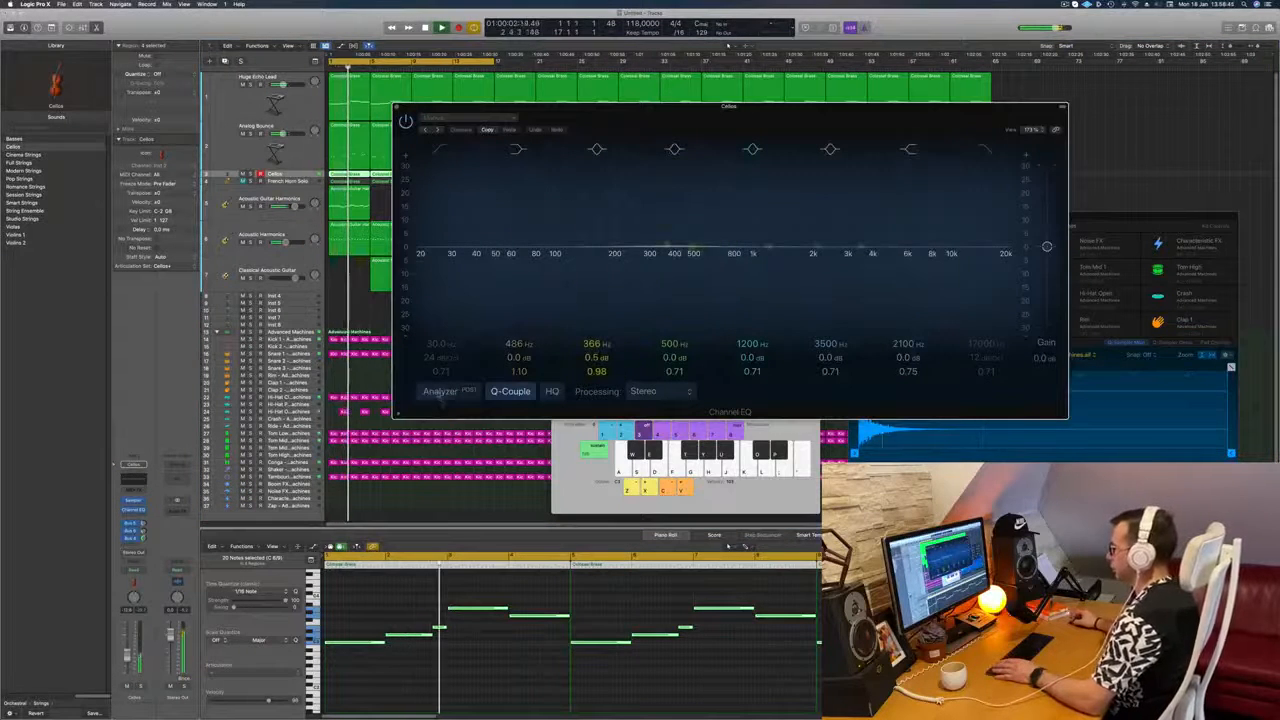
{"action": "left_click", "coordinate": [438, 392]}
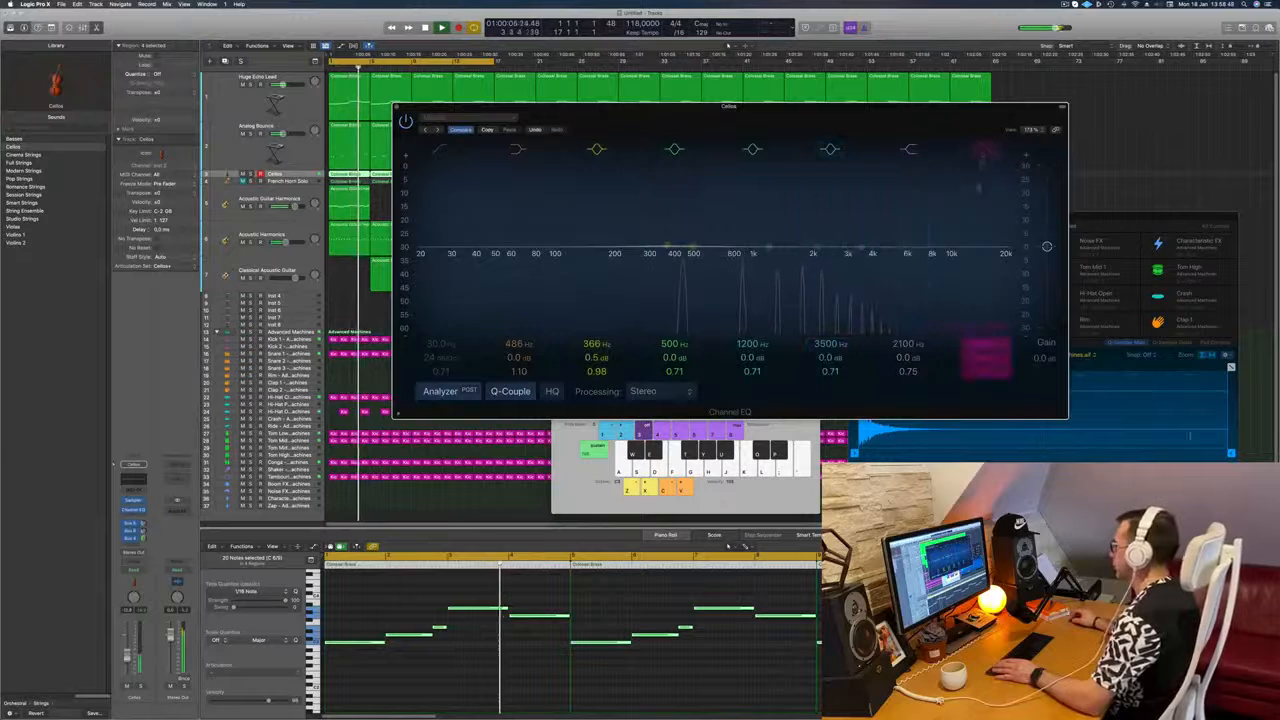
{"action": "left_click_drag", "start_coordinate": [995, 253], "coordinate": [740, 232]}
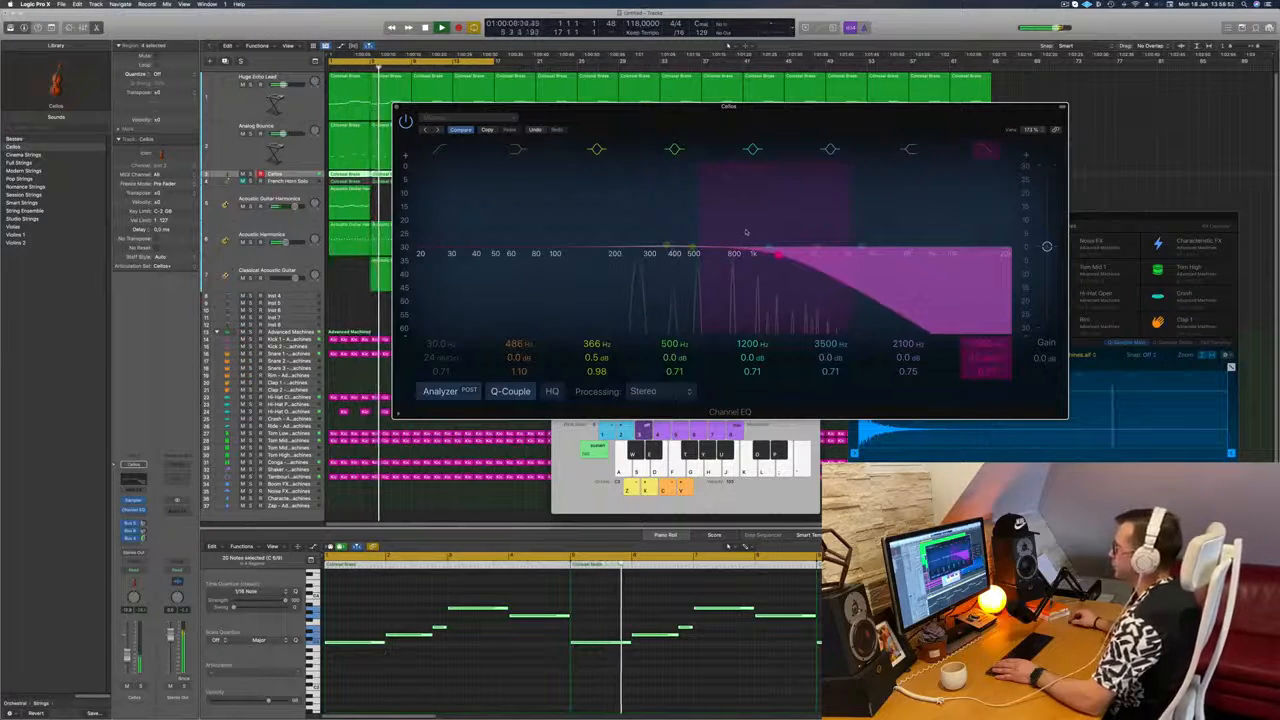
{"action": "left_click", "coordinate": [986, 149]}
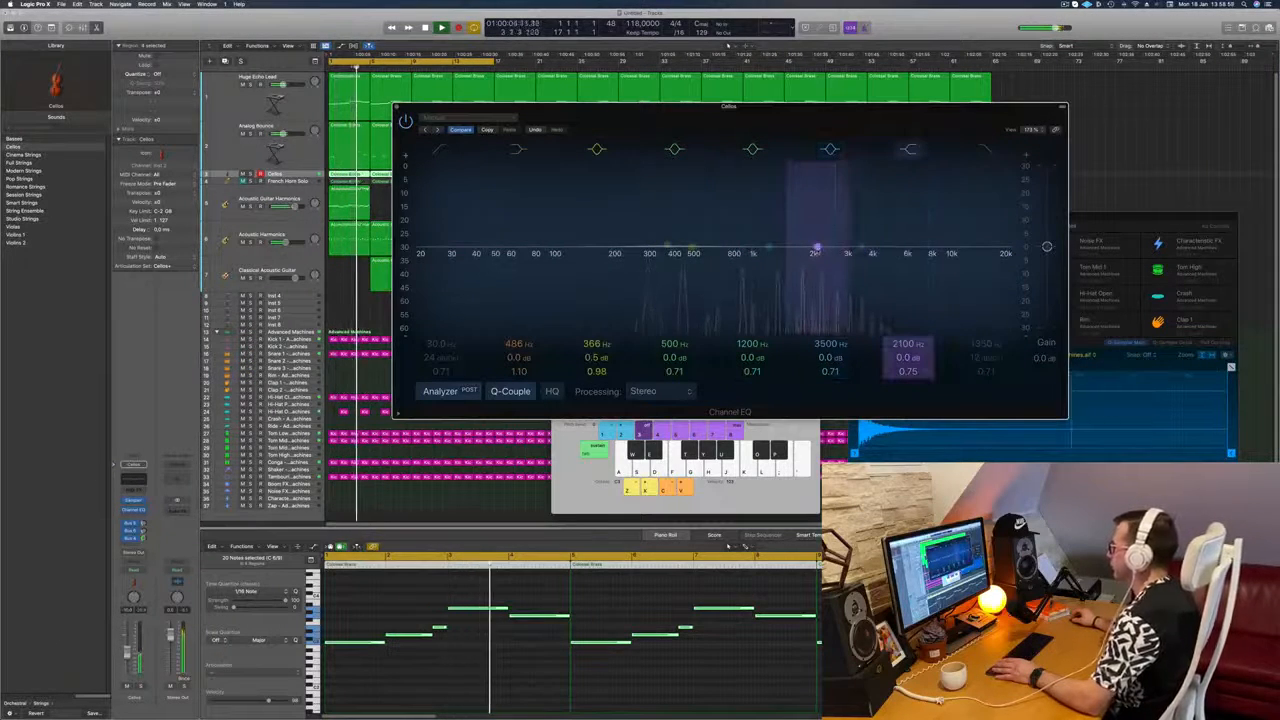
{"action": "left_click_drag", "start_coordinate": [816, 248], "coordinate": [822, 250]}
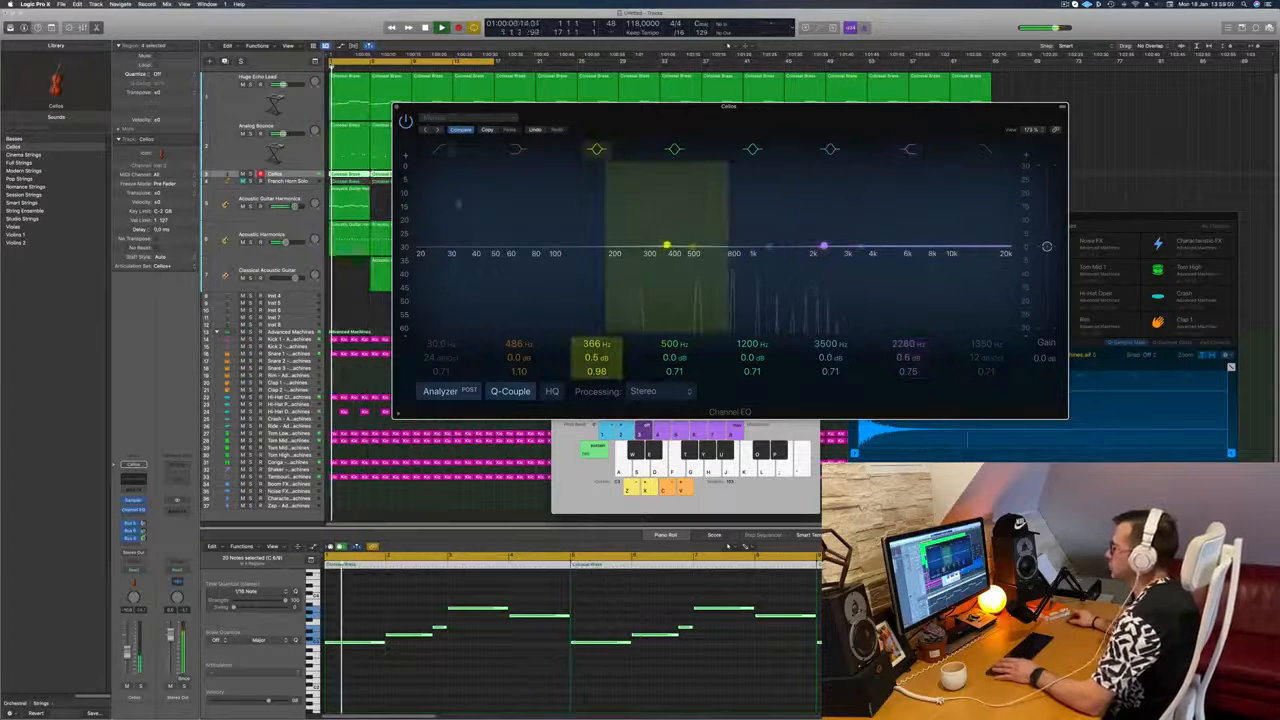
{"action": "left_click_drag", "start_coordinate": [440, 203], "coordinate": [699, 203]}
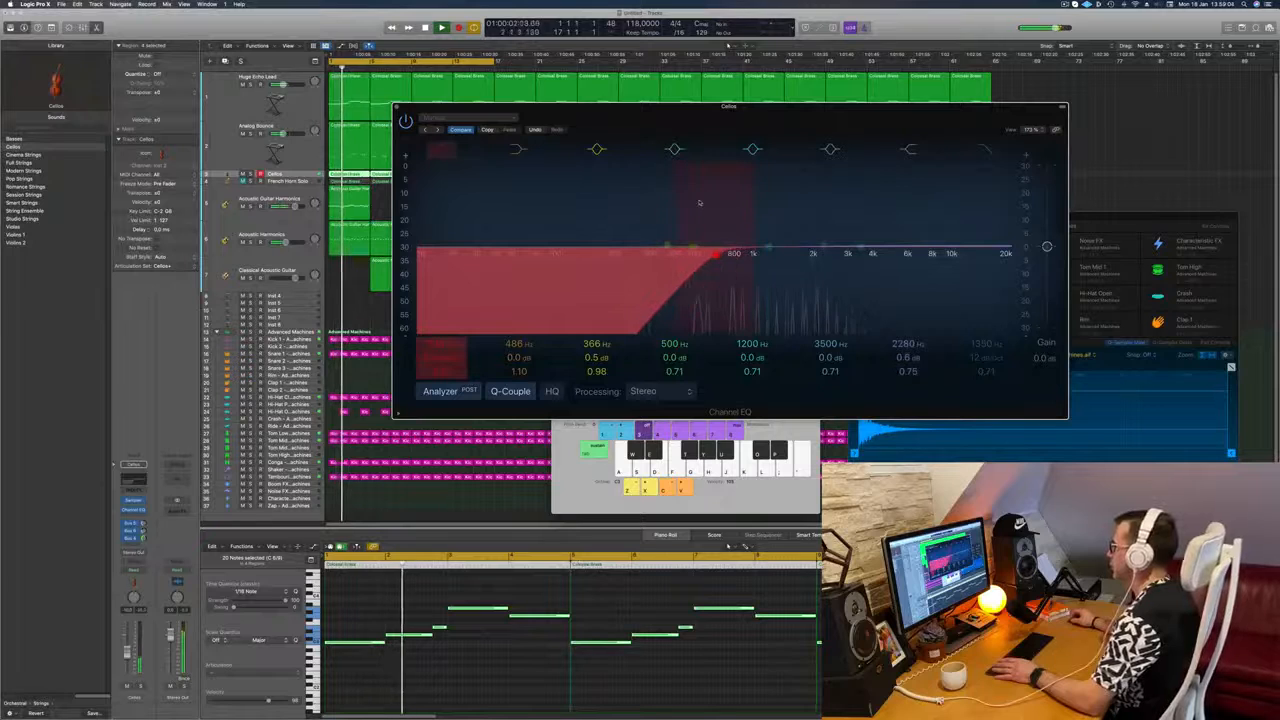
{"action": "key", "text": "Return"}
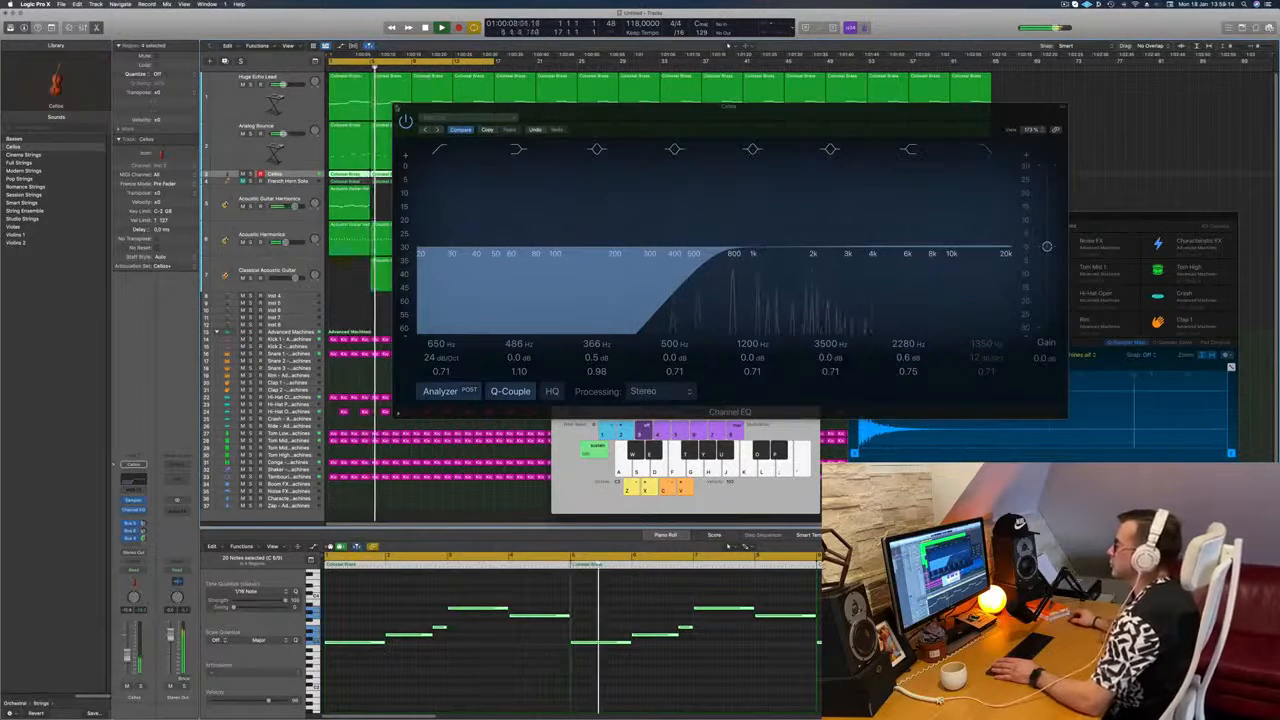
{"action": "left_click", "coordinate": [397, 108]}
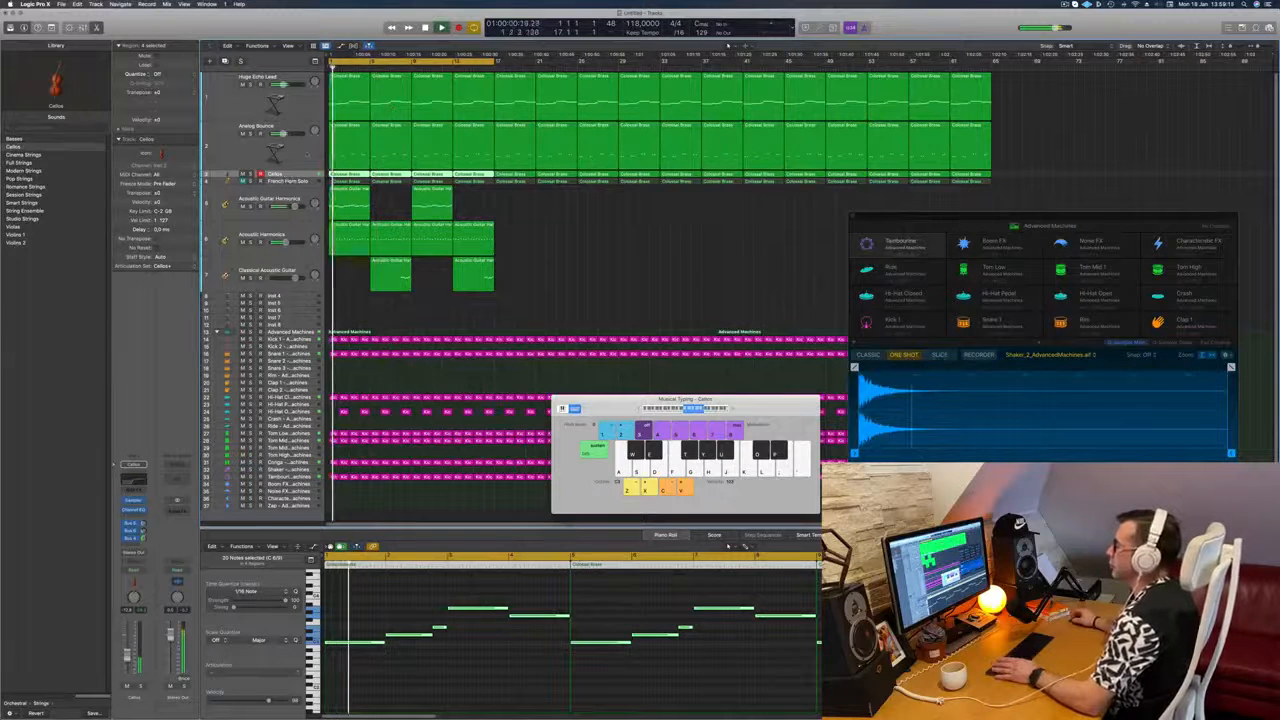
Step: Select the French Horn Solo track and solo it for playback
{"action": "key", "text": "Down"}
{"action": "key", "text": "space"}
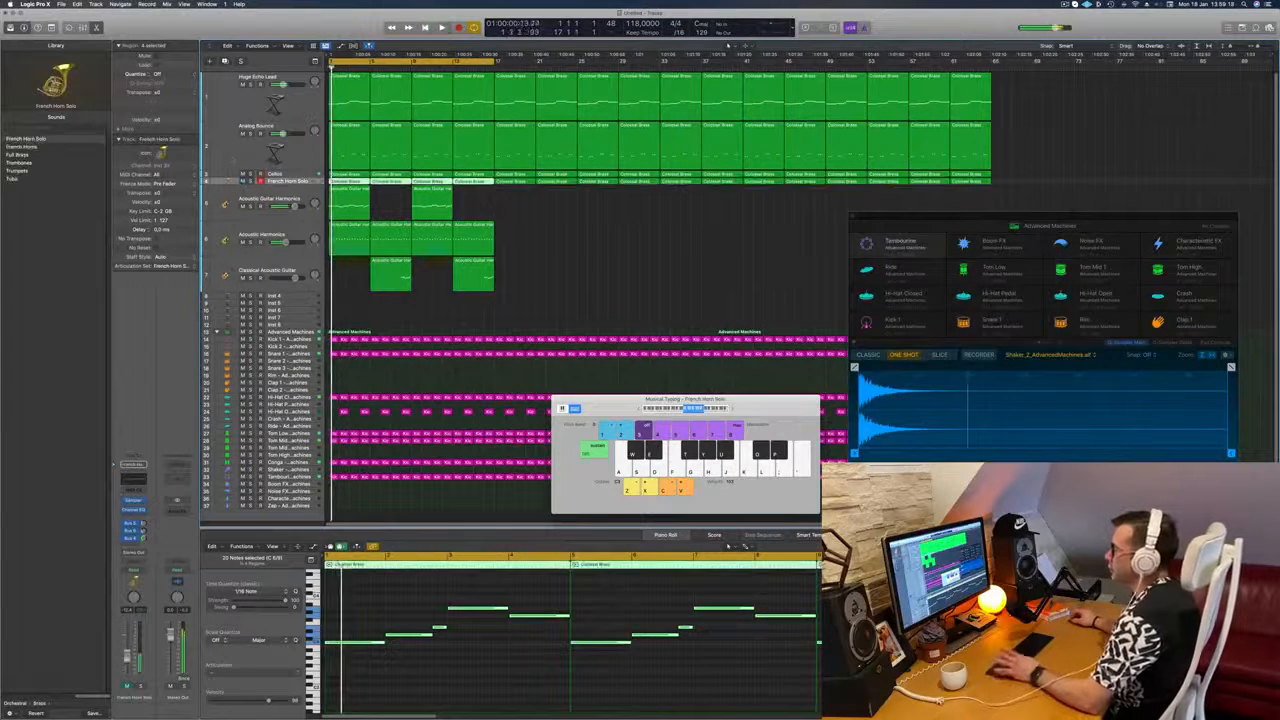
{"action": "key", "text": "ctrl+s"}
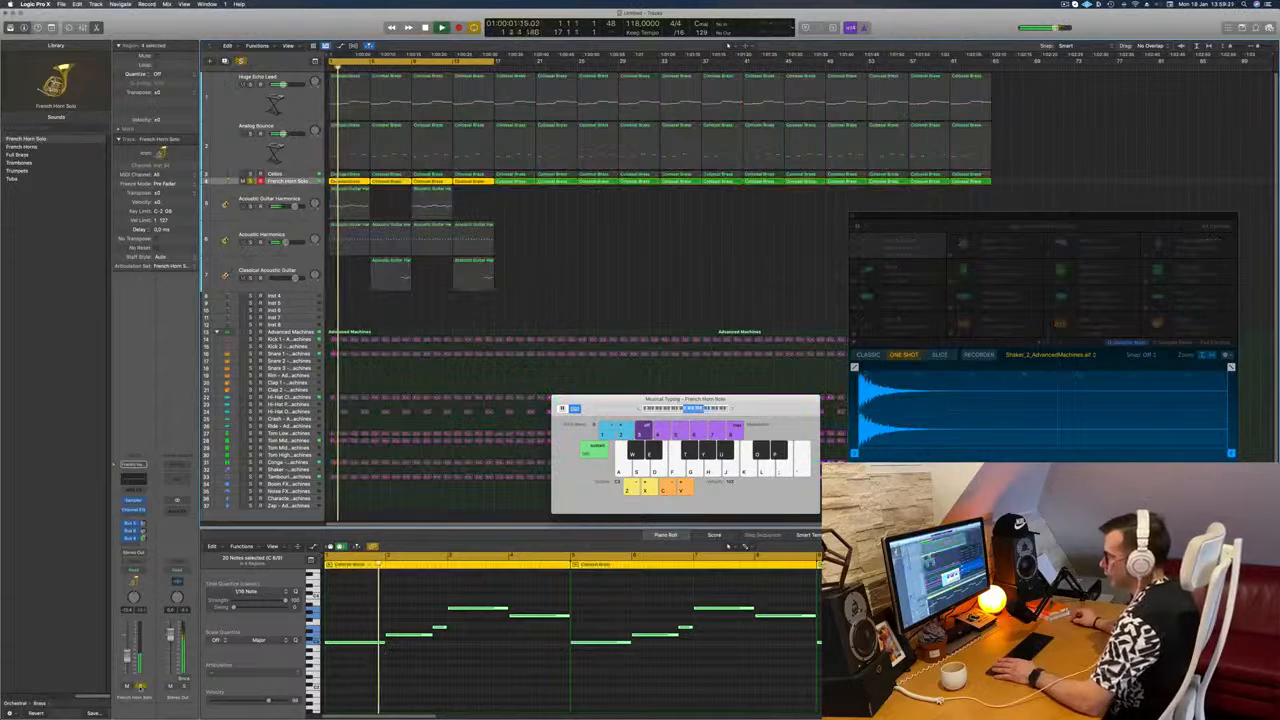
Step: Unsolo the French Horn Solo and give its Channel EQ a 474 Hz, 24 dB/Oct low cut, then close the EQ
{"action": "key", "text": "ctrl+s"}
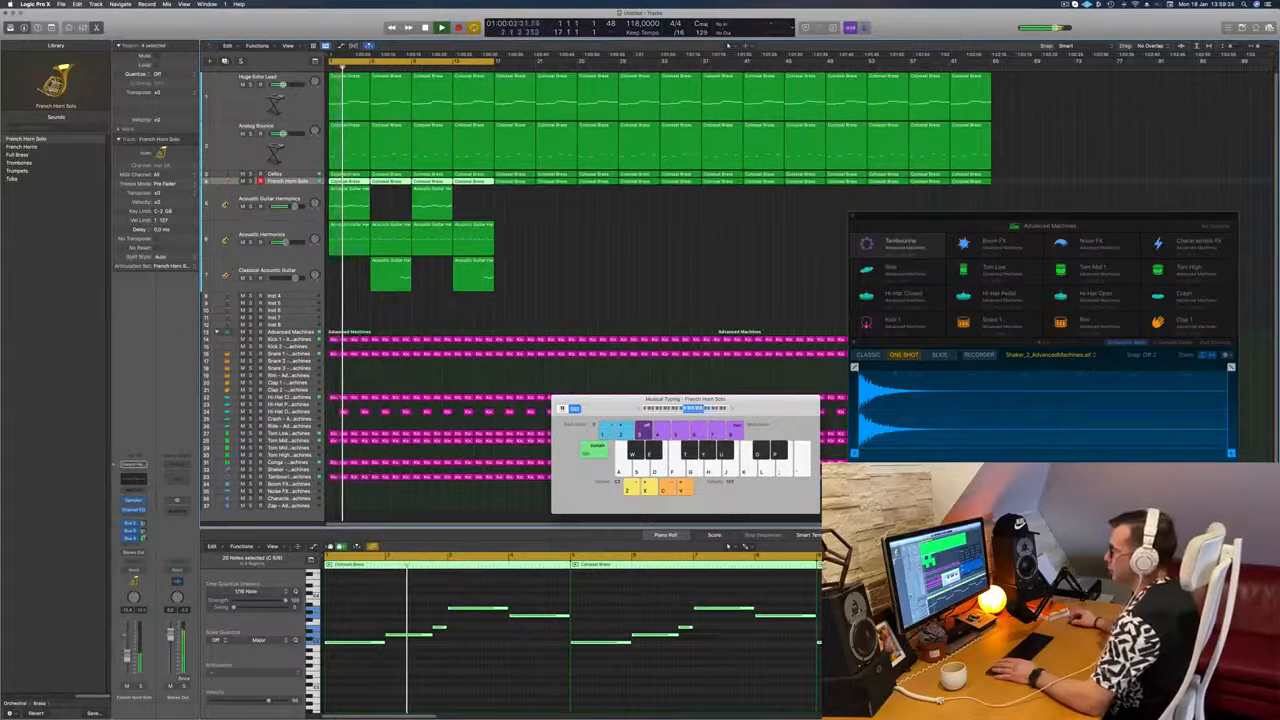
{"action": "left_click", "coordinate": [138, 483]}
{"action": "left_click_drag", "start_coordinate": [437, 149], "coordinate": [690, 192]}
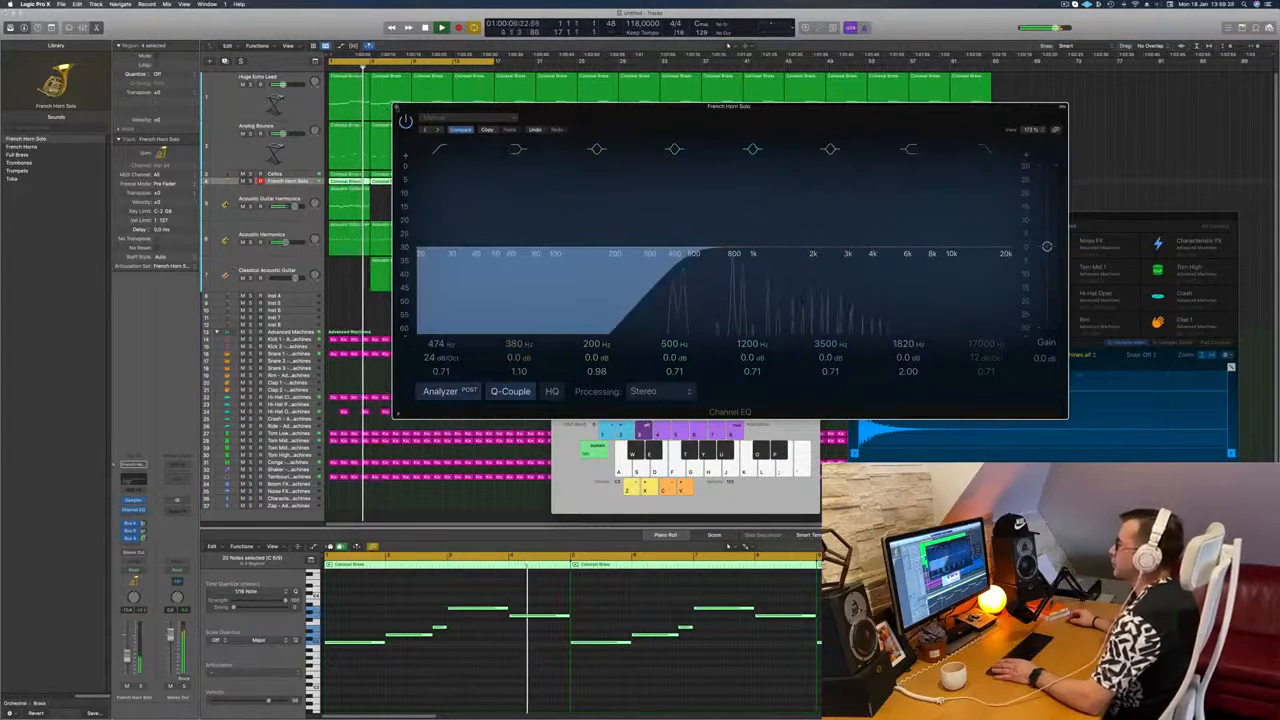
{"action": "left_click", "coordinate": [397, 108]}
Step: Play back the full mix from the start and select the Cellos track
{"action": "key", "text": "super+Left"}
{"action": "key", "text": "space"}
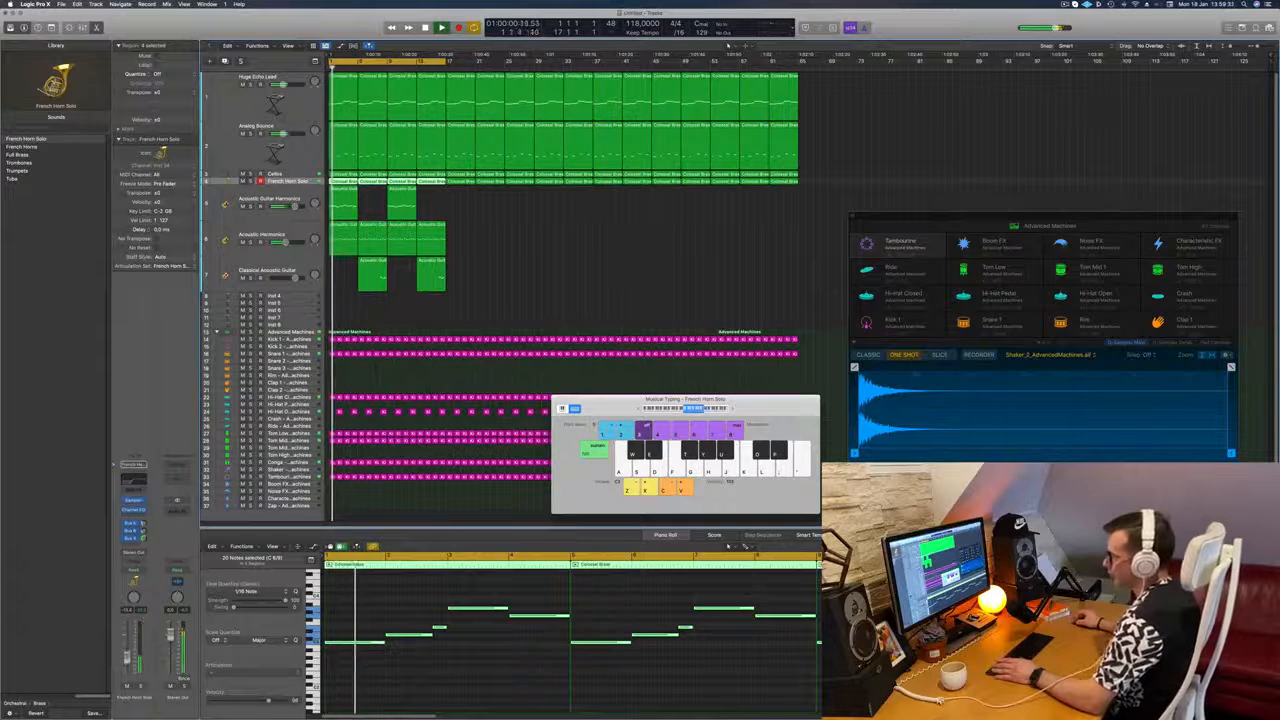
{"action": "key", "text": "Up"}
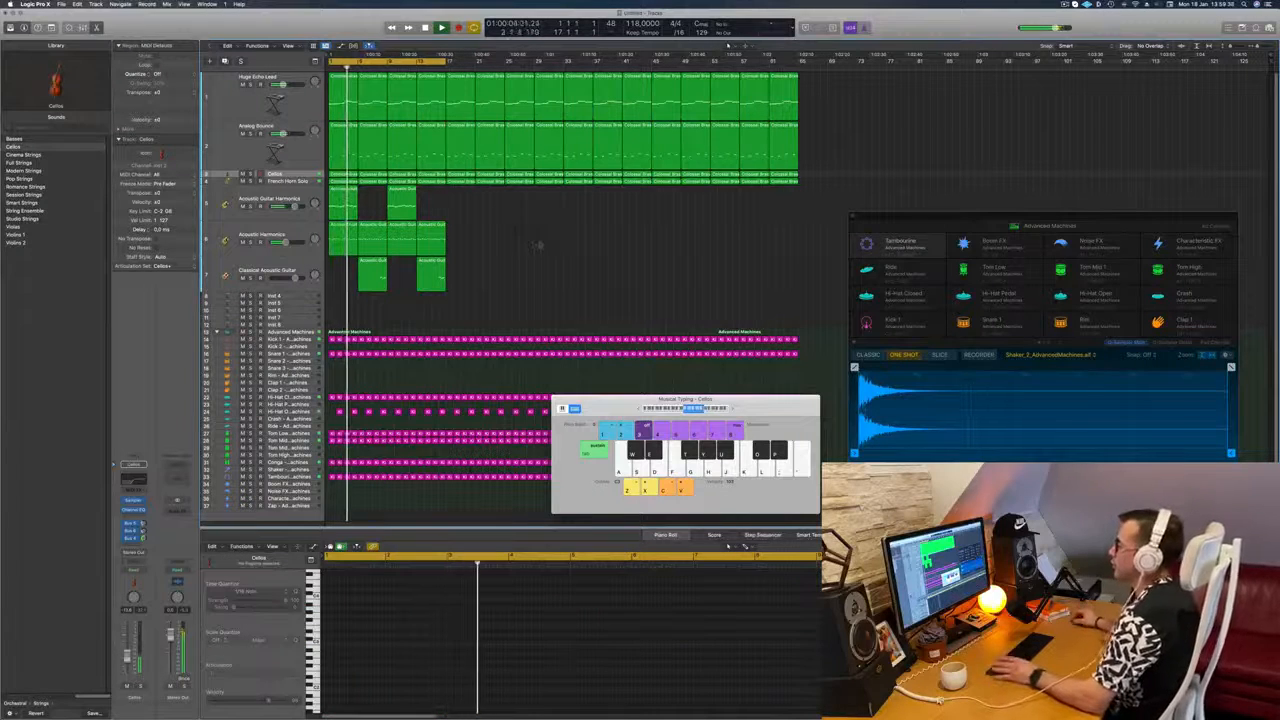
{"action": "key", "text": "super+Right"}
{"action": "key", "text": "super+Left"}
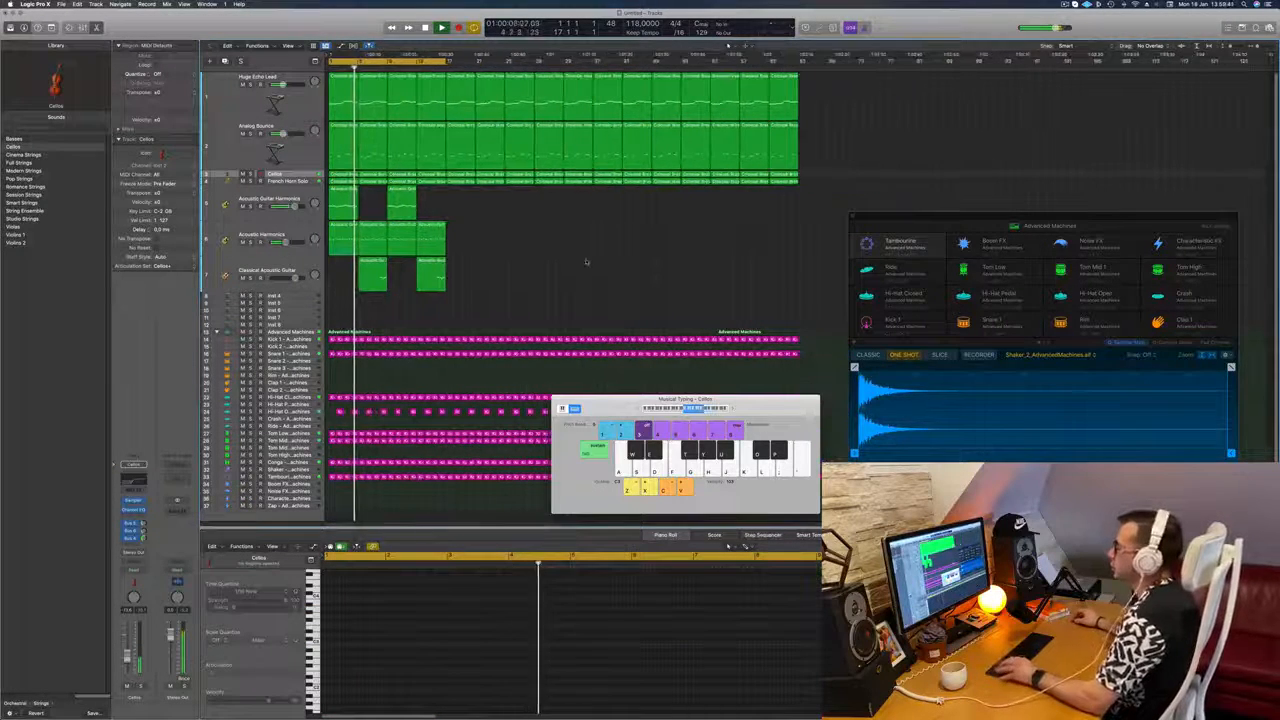
{"action": "key", "text": "super+Right"}
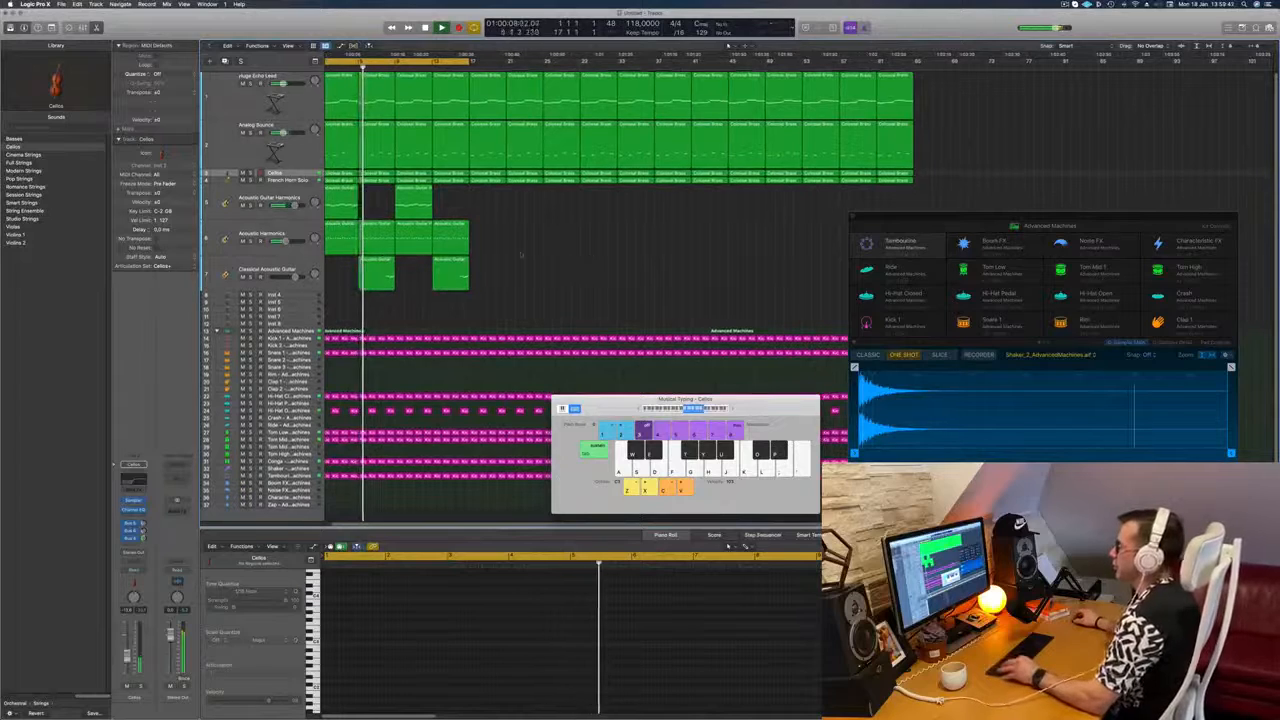
Step: Duplicate all regions of the three guitar tracks directly after the originals and extend the cycle range to their new end
{"action": "key", "text": "super+Up"}
{"action": "key", "text": "super+Up"}
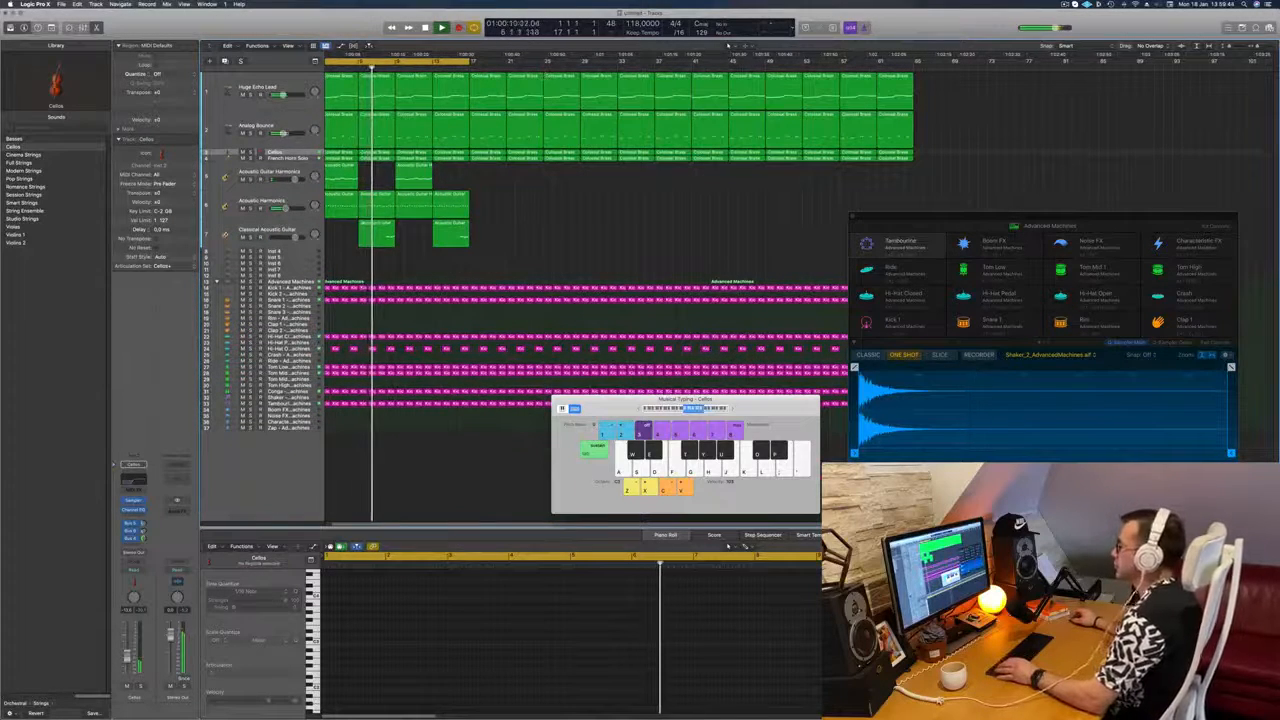
{"action": "left_click_drag", "start_coordinate": [499, 247], "coordinate": [495, 178]}
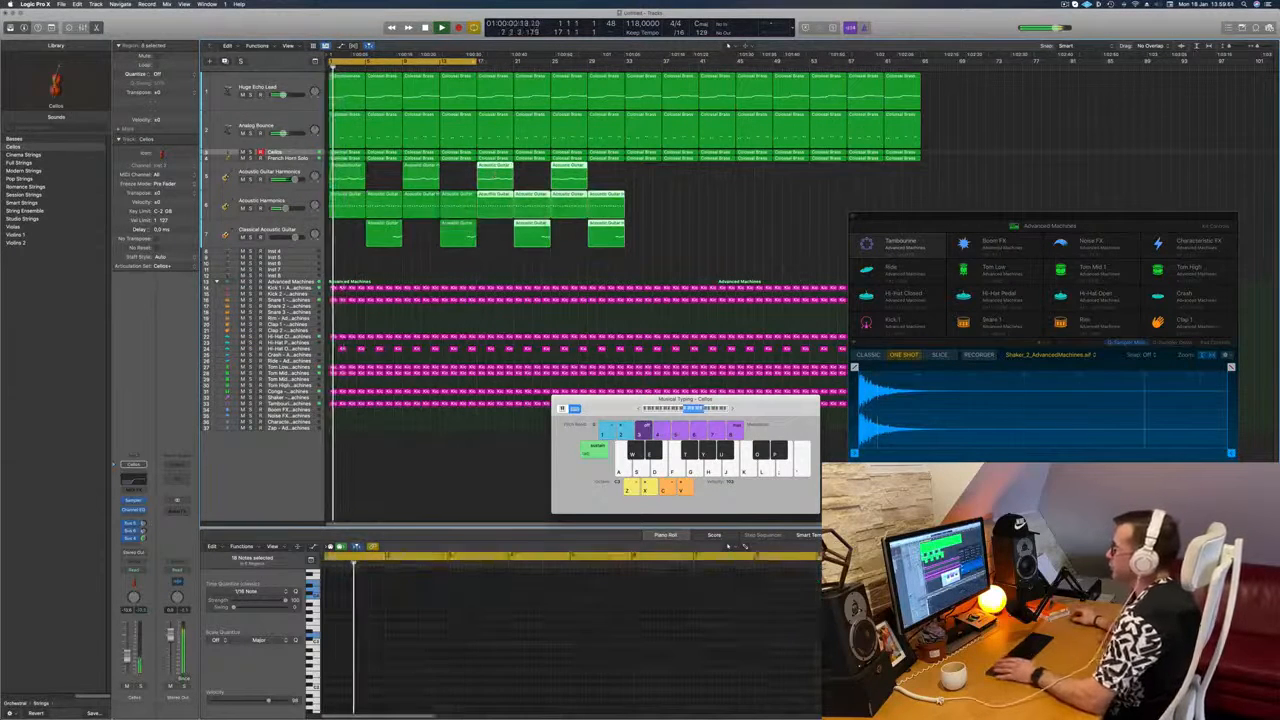
{"action": "left_click_drag", "start_coordinate": [478, 62], "coordinate": [563, 73]}
{"action": "left_click_drag", "start_coordinate": [621, 86], "coordinate": [623, 86]}
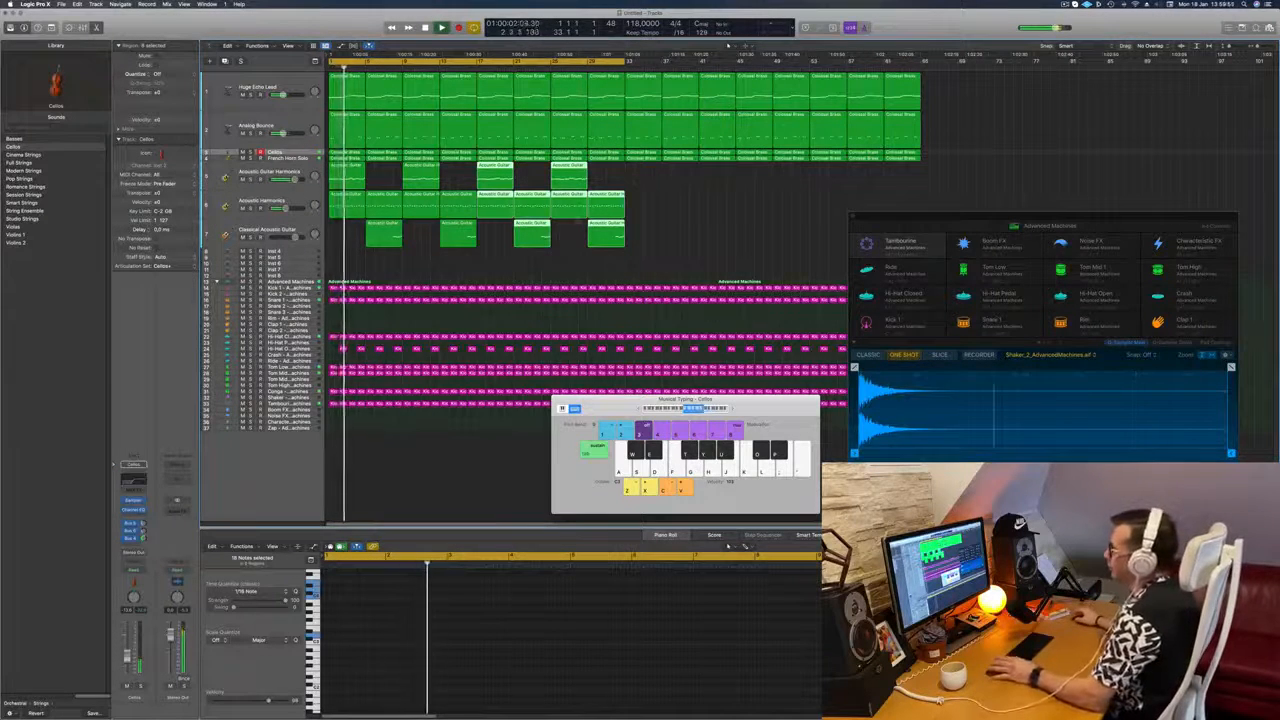
{"action": "left_click", "coordinate": [744, 236]}
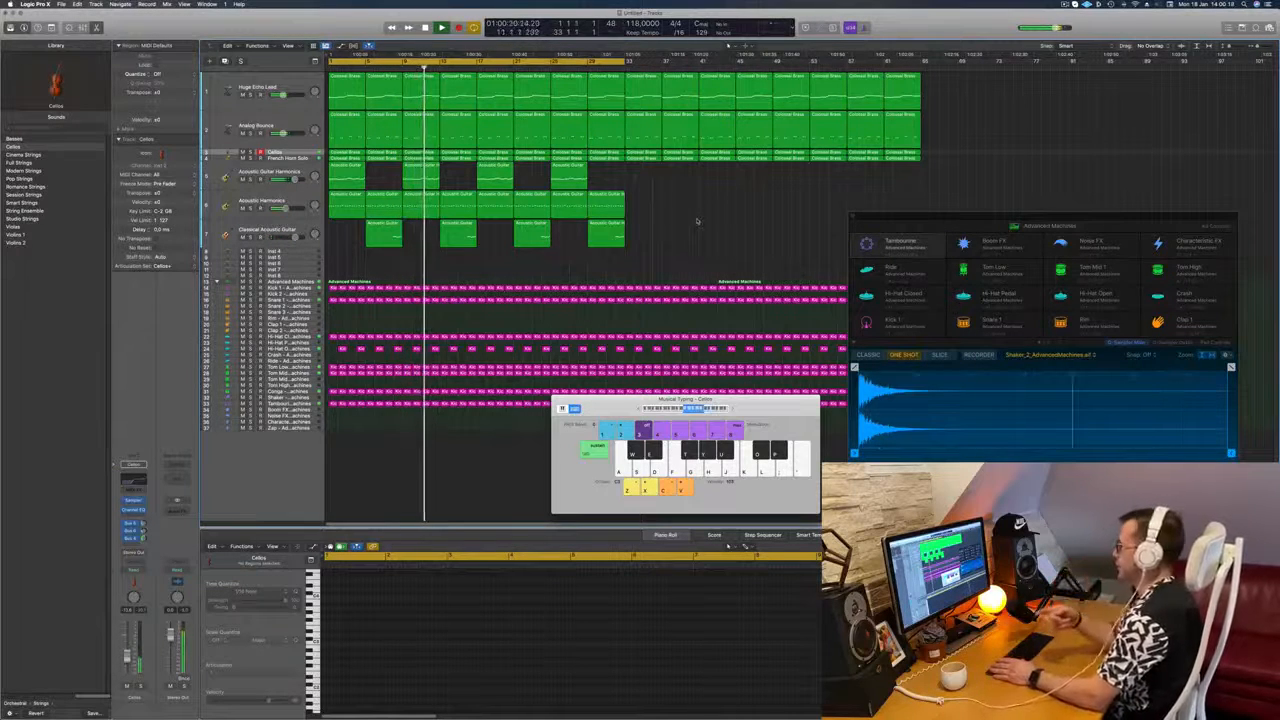
Step: Select the Classical Acoustic Guitar track and solo it briefly to check its sound, then return to the full mix
{"action": "left_click", "coordinate": [645, 153]}
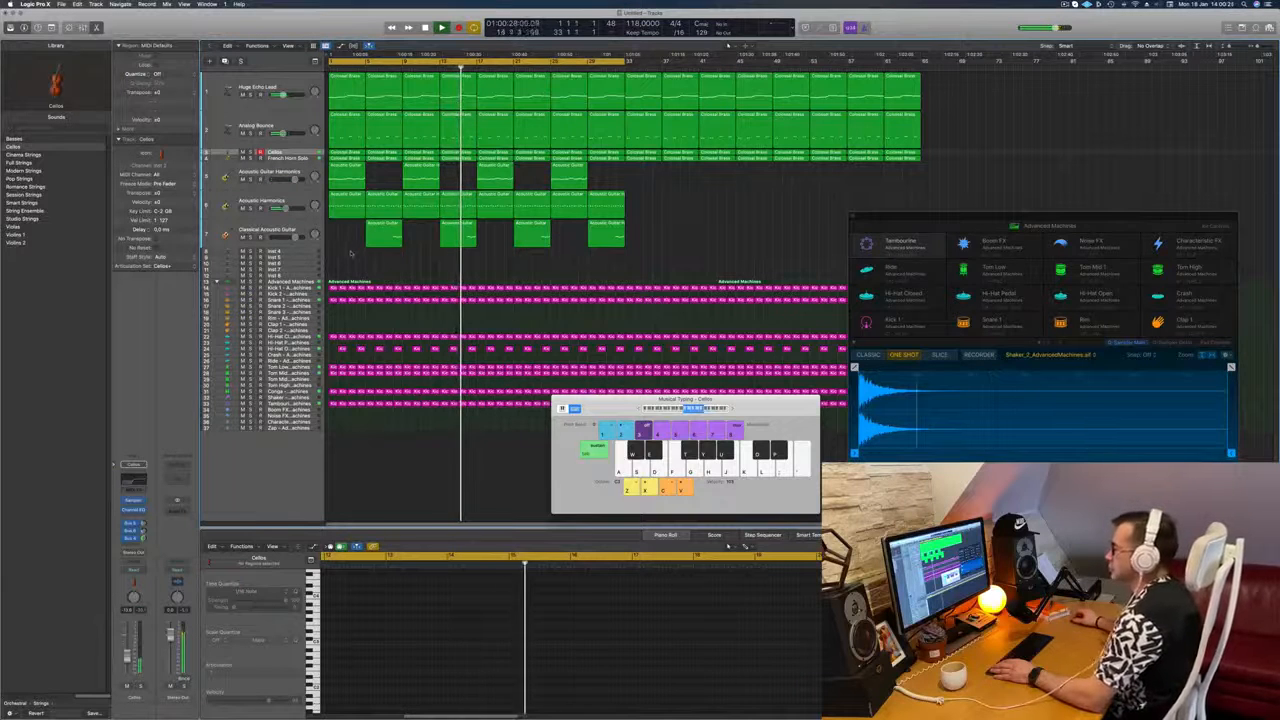
{"action": "left_click", "coordinate": [297, 228]}
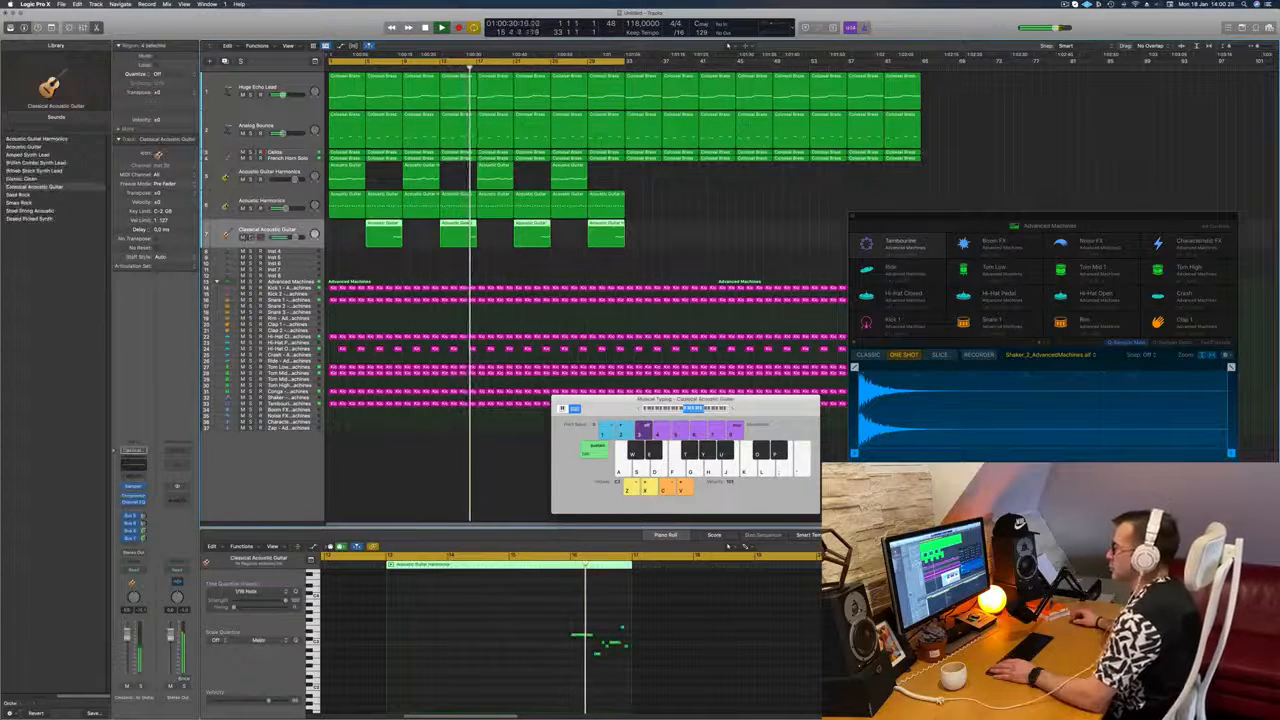
{"action": "left_click", "coordinate": [251, 237]}
{"action": "key", "text": "s"}
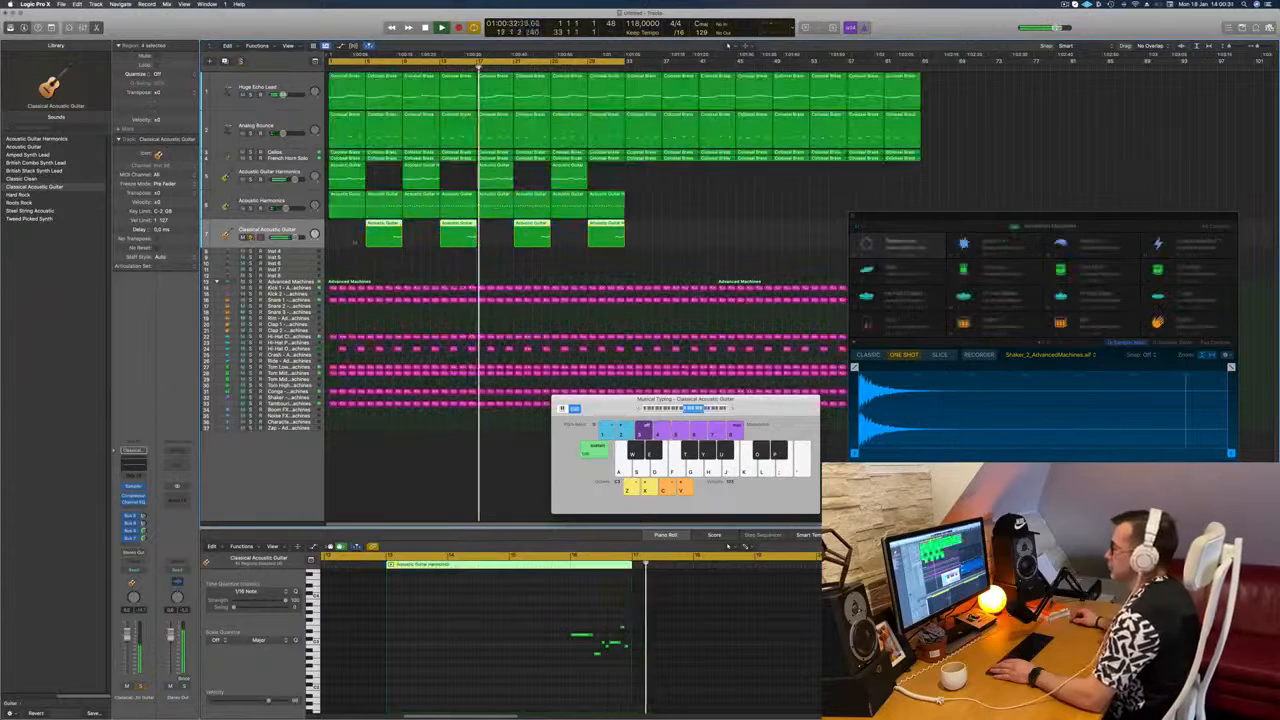
{"action": "key", "text": "super+Left"}
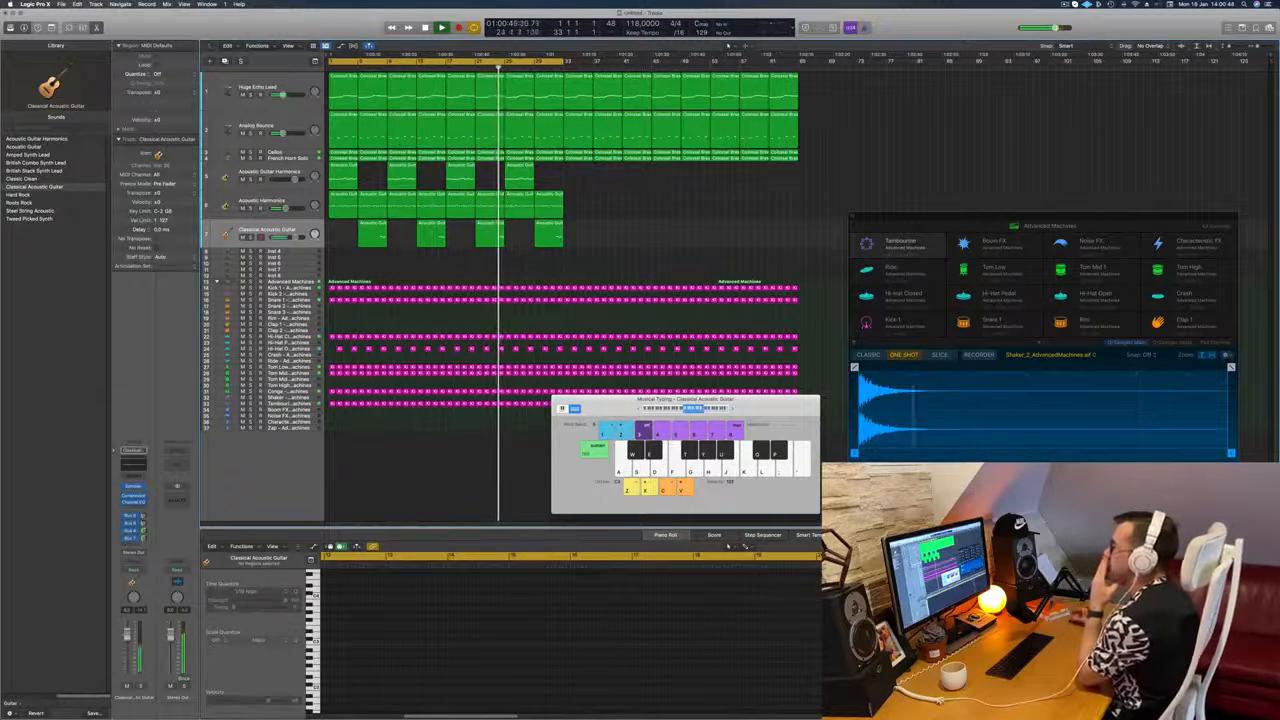
Step: Solo the Huge Echo Lead briefly, unsolo it, select its track and restart playback from the beginning
{"action": "left_click", "coordinate": [250, 94]}
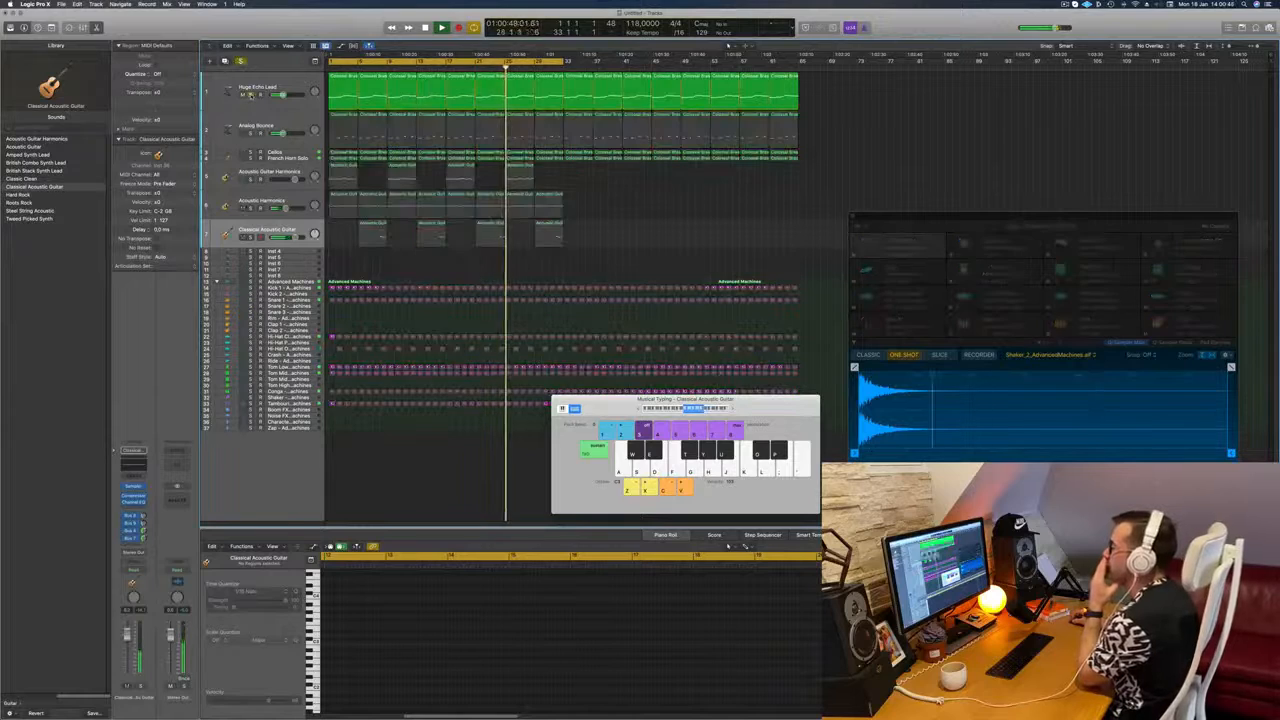
{"action": "left_click", "coordinate": [250, 95]}
{"action": "left_click", "coordinate": [252, 78]}
{"action": "key", "text": "Return"}
Step: Open the Huge Echo Lead's Alchemy instrument, record a cutoff movement as Touch automation during playback, and close the plug-in
{"action": "left_click", "coordinate": [138, 523]}
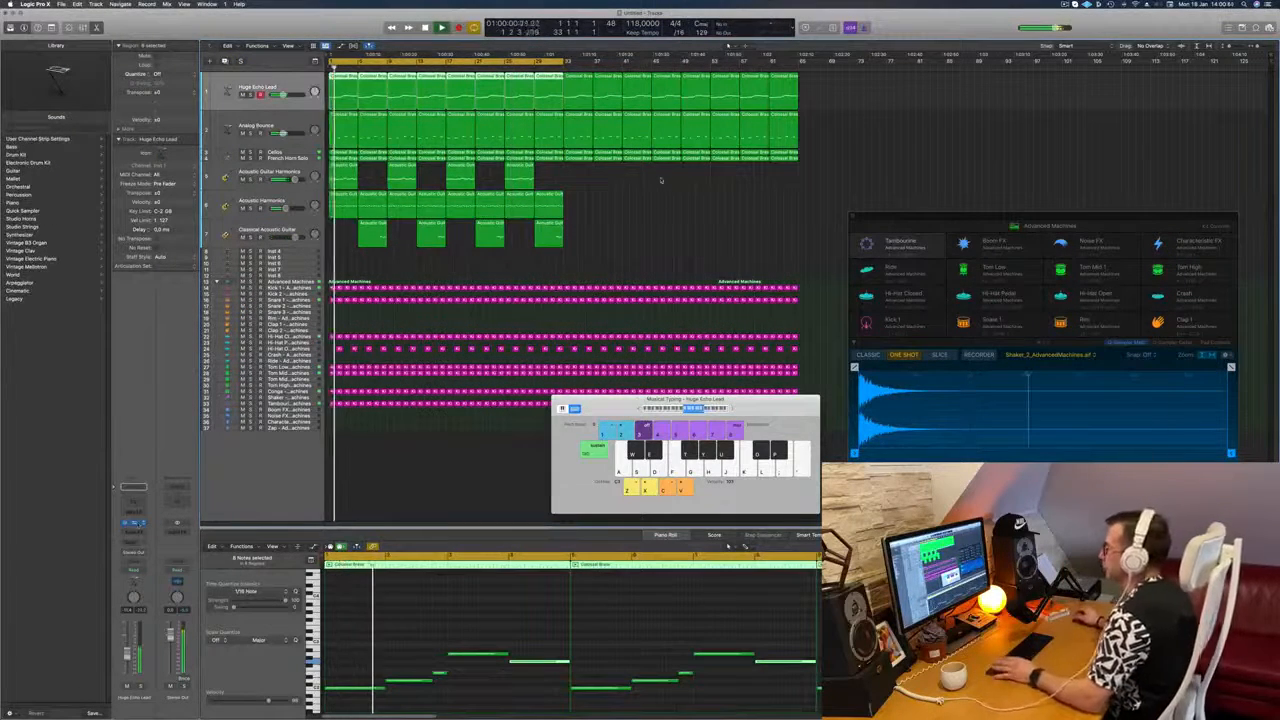
{"action": "key", "text": "space"}
{"action": "key", "text": "space"}
{"action": "left_click_drag", "start_coordinate": [1040, 202], "coordinate": [882, 187]}
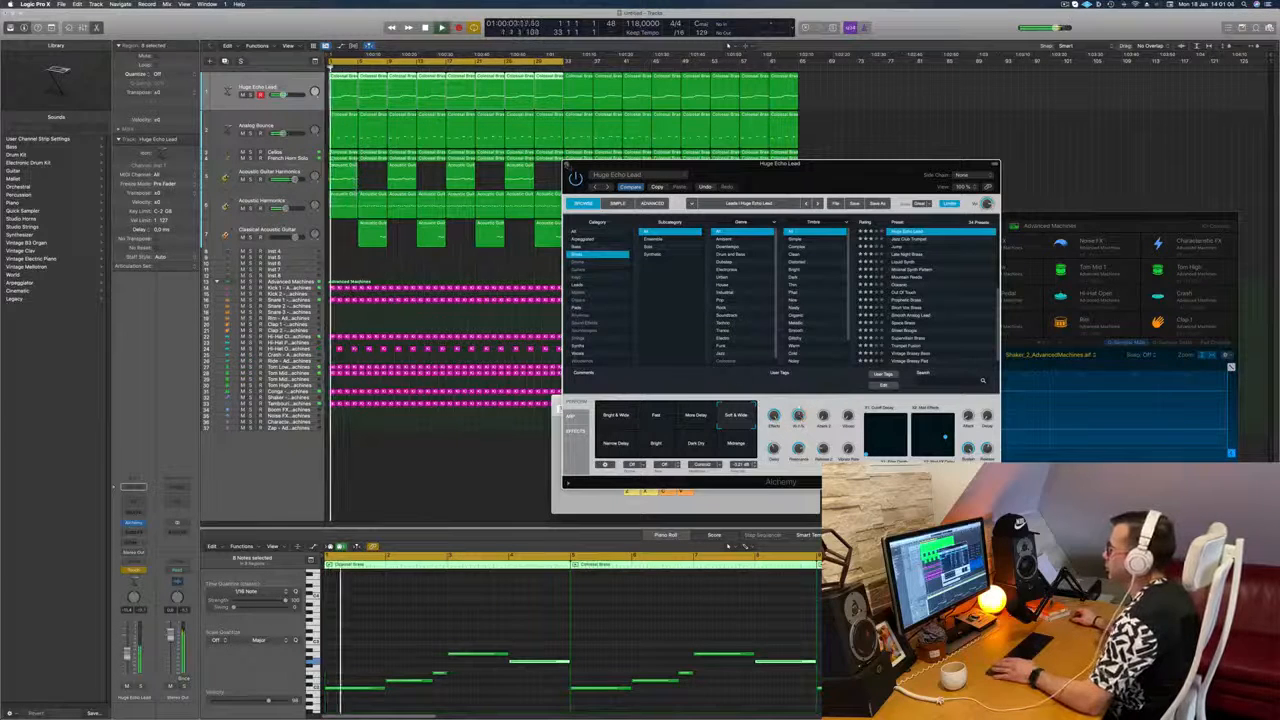
{"action": "key", "text": "super+w"}
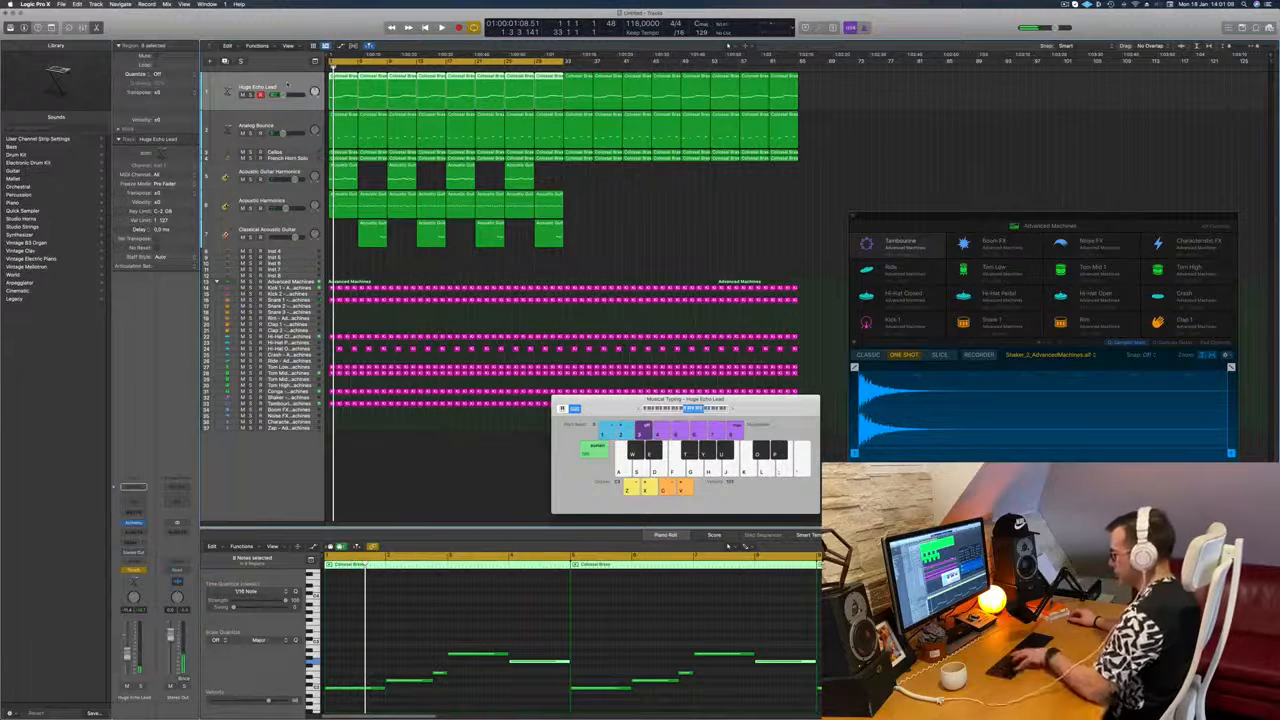
Step: Hide Musical Typing, show track automation with the Huge Echo Lead's Cutoff curve, and set its automation mode to Read
{"action": "key", "text": "super+k"}
{"action": "key", "text": "a"}
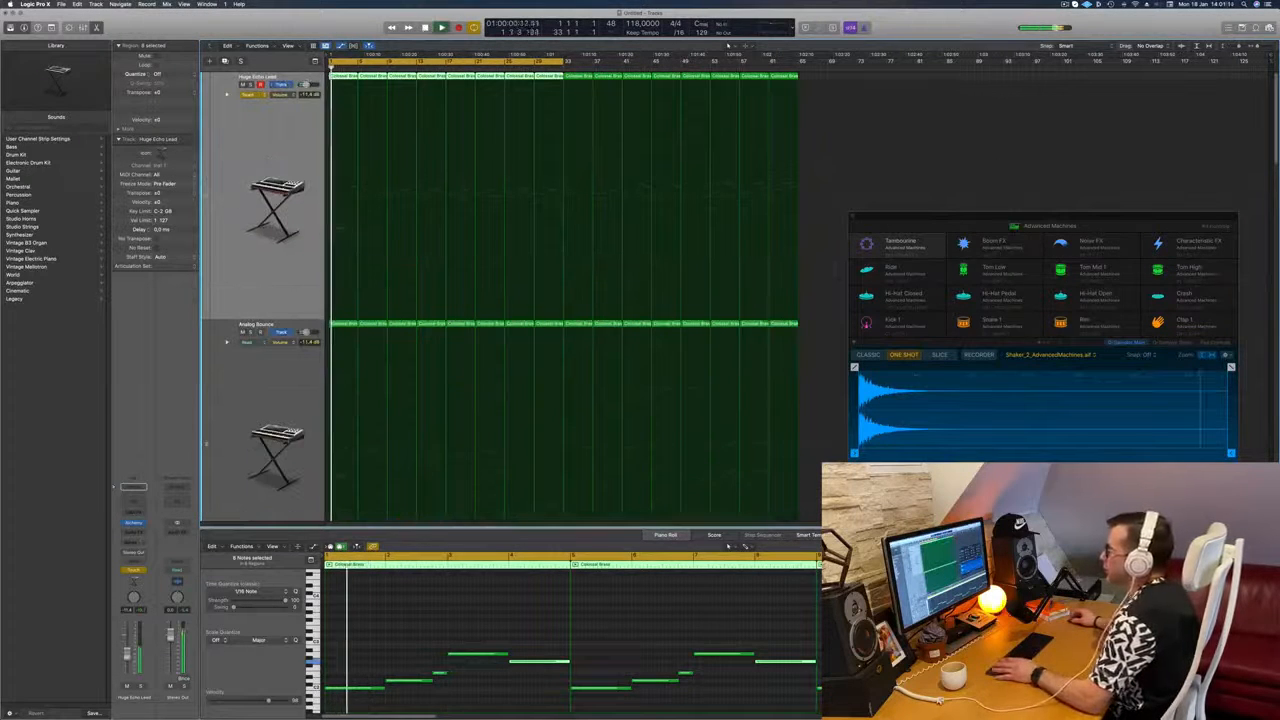
{"action": "left_click", "coordinate": [283, 94]}
{"action": "left_click", "coordinate": [309, 172]}
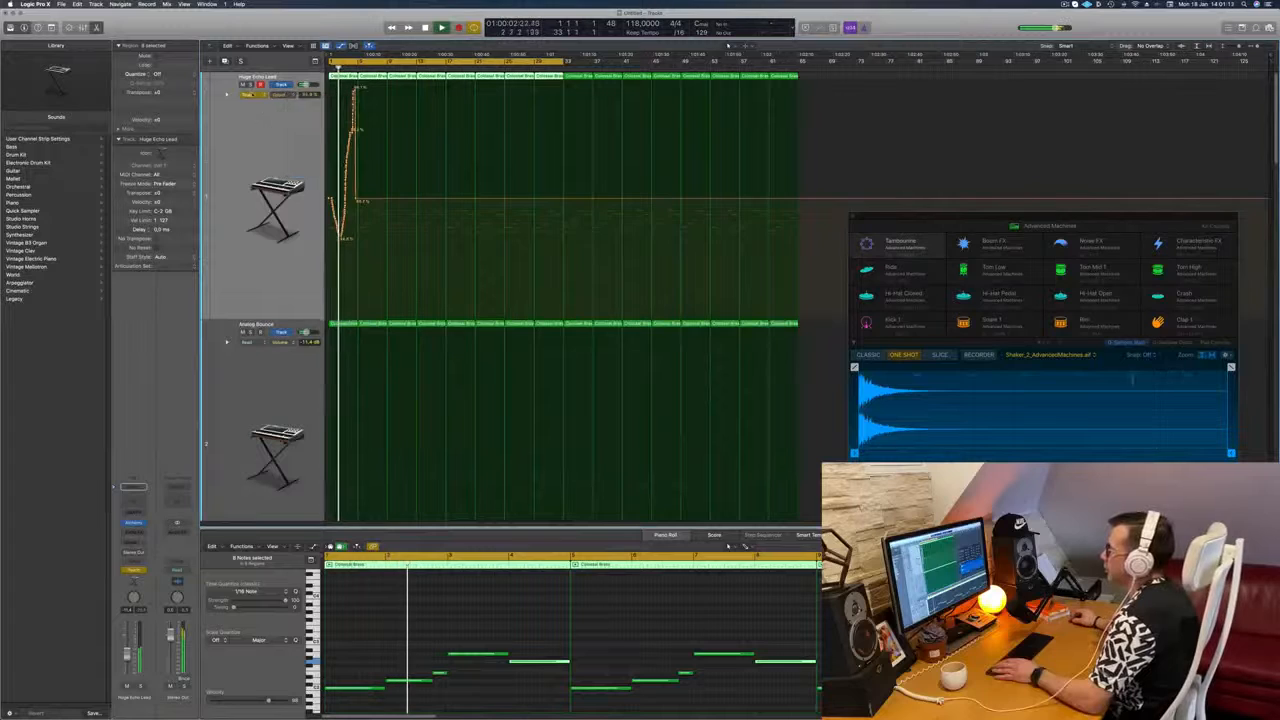
{"action": "left_click", "coordinate": [250, 95]}
{"action": "left_click", "coordinate": [249, 88]}
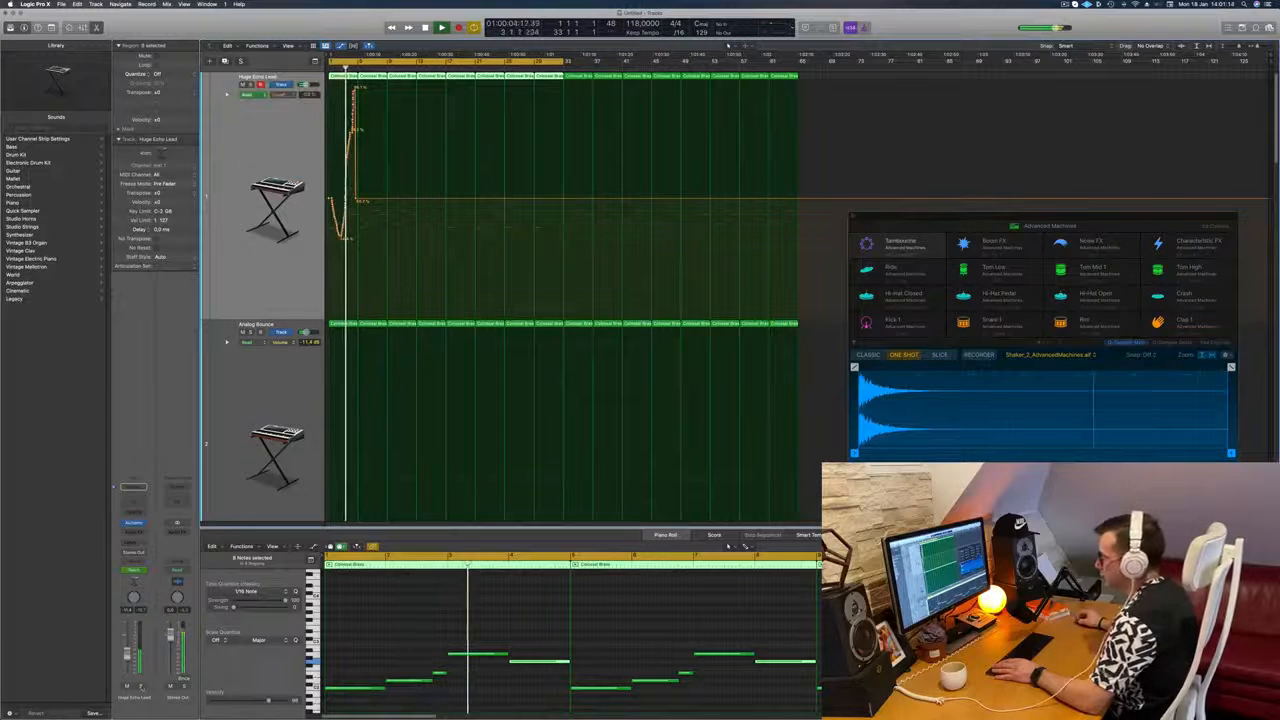
Step: Audition the Huge Echo Lead's cutoff automation in solo, remove the recorded curve, and unsolo the track
{"action": "left_click", "coordinate": [141, 687]}
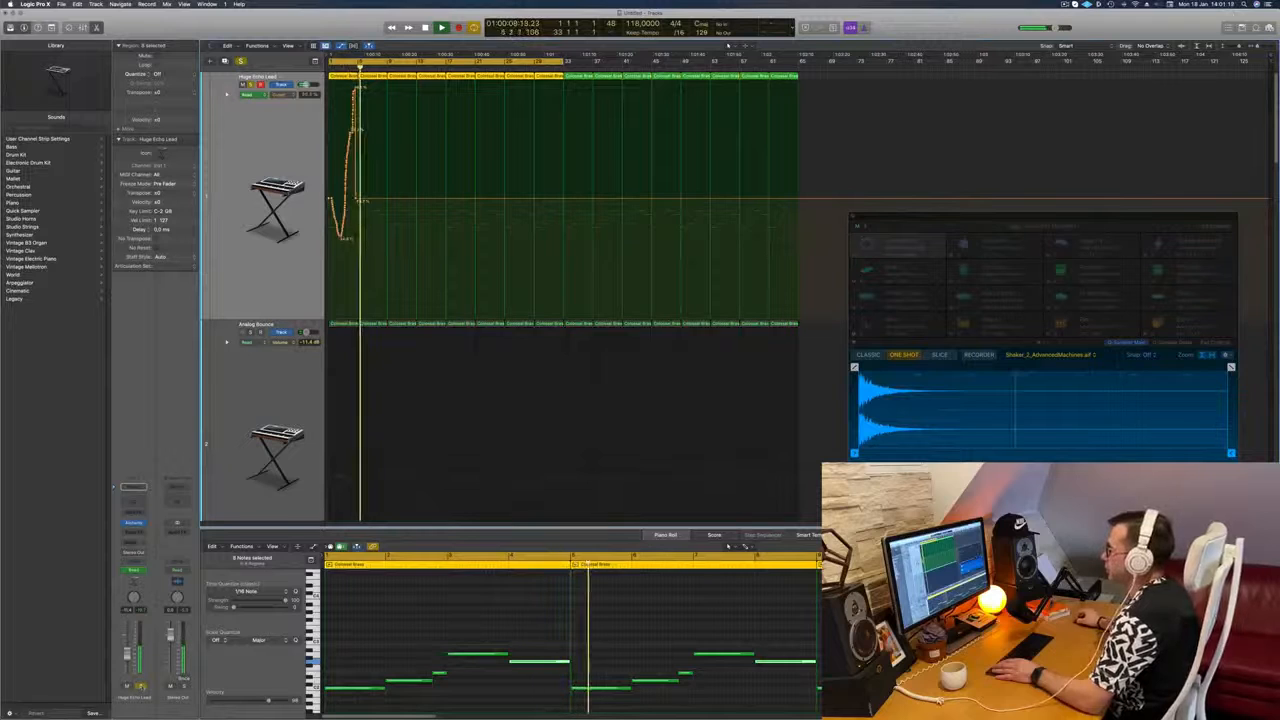
{"action": "key", "text": "Return"}
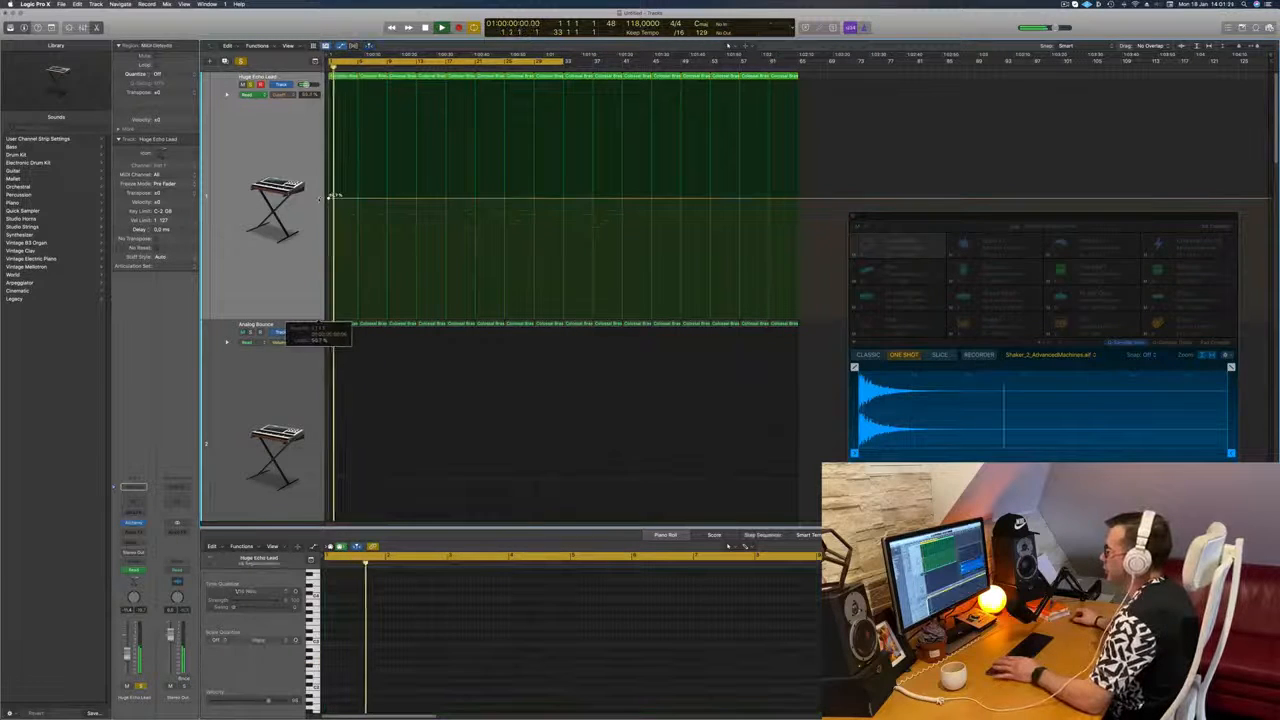
{"action": "key", "text": "Return"}
{"action": "left_click", "coordinate": [251, 85]}
{"action": "key", "text": "Return"}
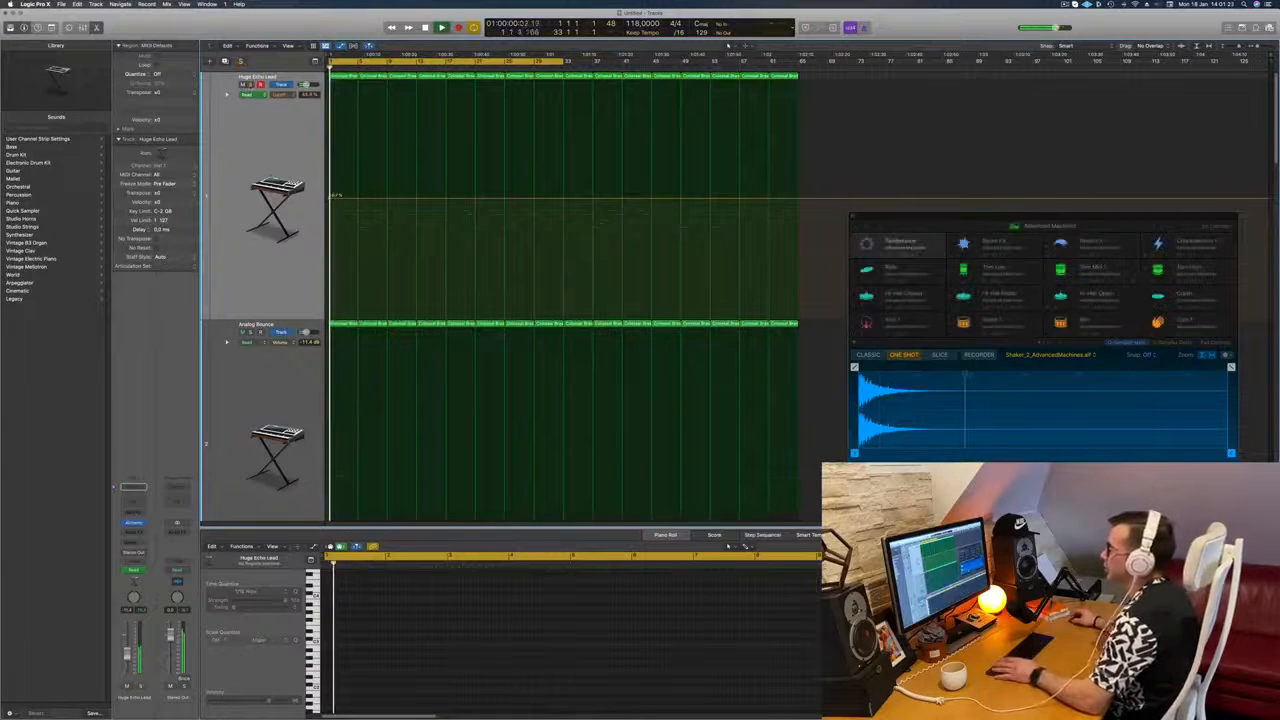
Step: Extend the cycle range to the end of the Huge Echo Lead and Analog Bounce regions
{"action": "scroll", "coordinate": [292, 176], "scroll_direction": "down", "scroll_amount": 5}
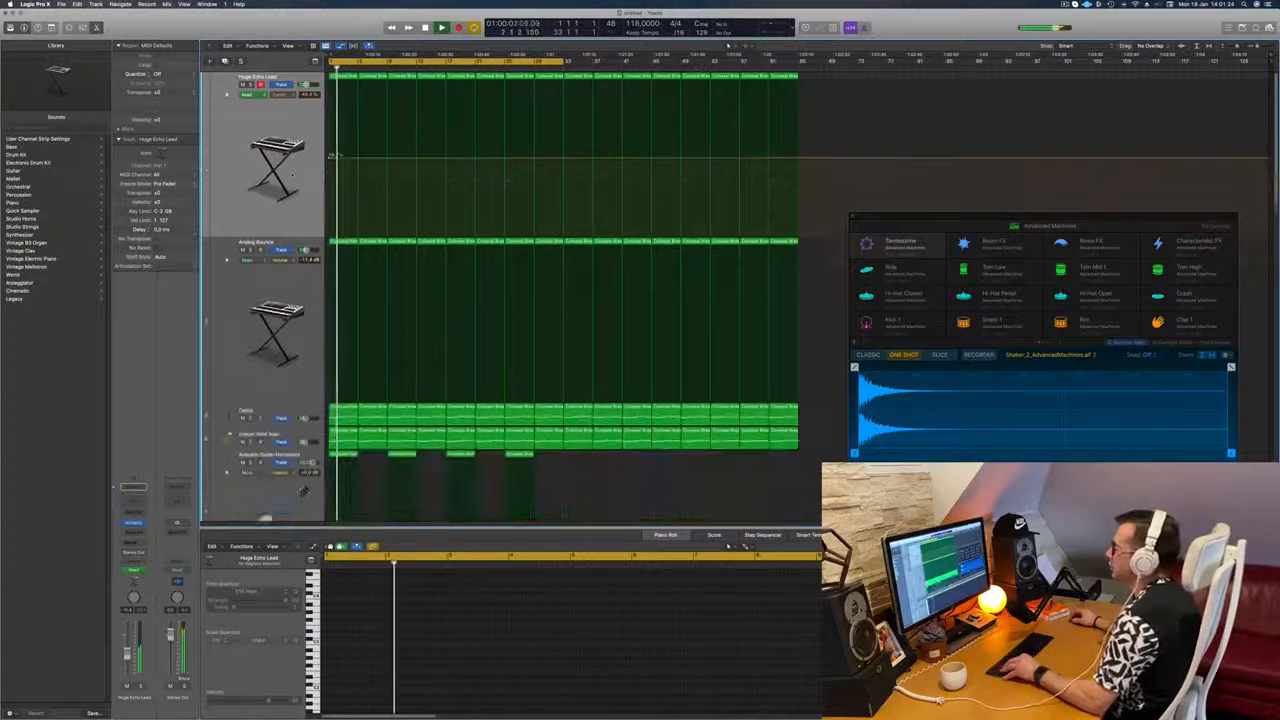
{"action": "scroll", "coordinate": [292, 176], "scroll_direction": "down", "scroll_amount": 4}
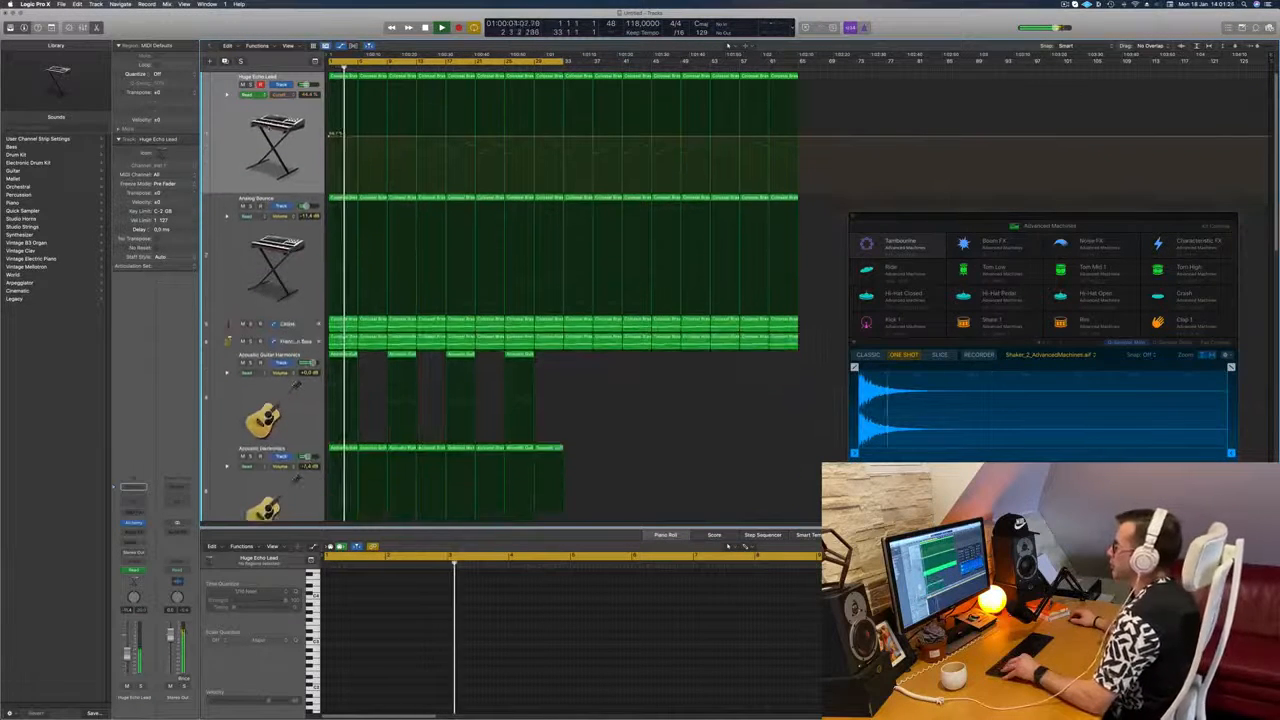
{"action": "scroll", "coordinate": [292, 176], "scroll_direction": "down", "scroll_amount": 2}
{"action": "left_click_drag", "start_coordinate": [567, 61], "coordinate": [797, 77]}
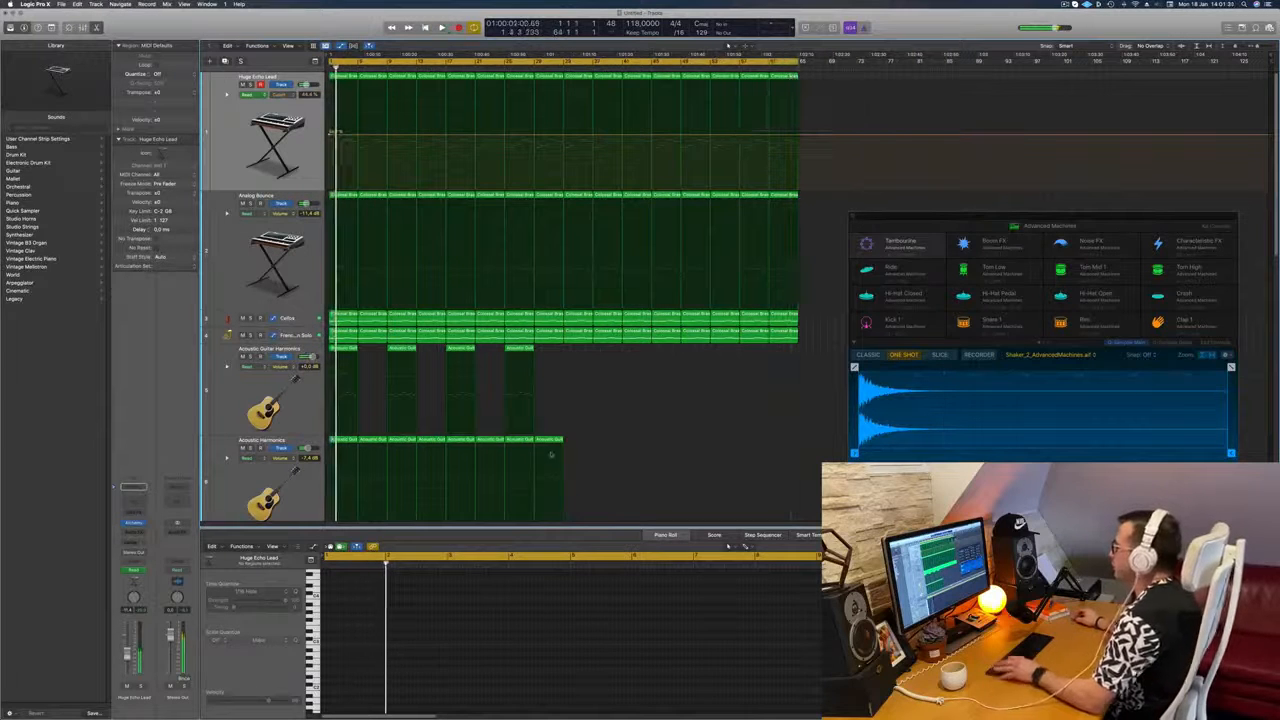
Step: Duplicate all guitar regions once more so the three guitar tracks run to the end of the lead regions
{"action": "scroll", "coordinate": [576, 424], "scroll_direction": "down", "scroll_amount": 4}
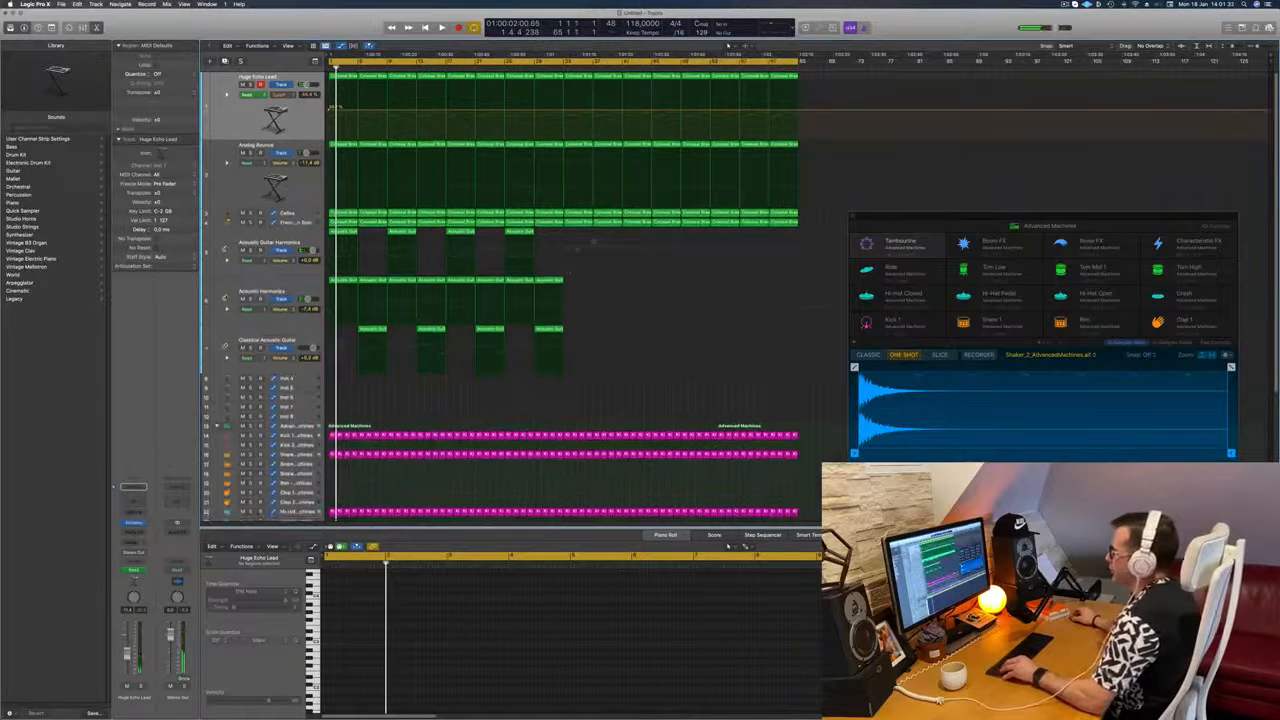
{"action": "left_click_drag", "start_coordinate": [620, 233], "coordinate": [267, 358]}
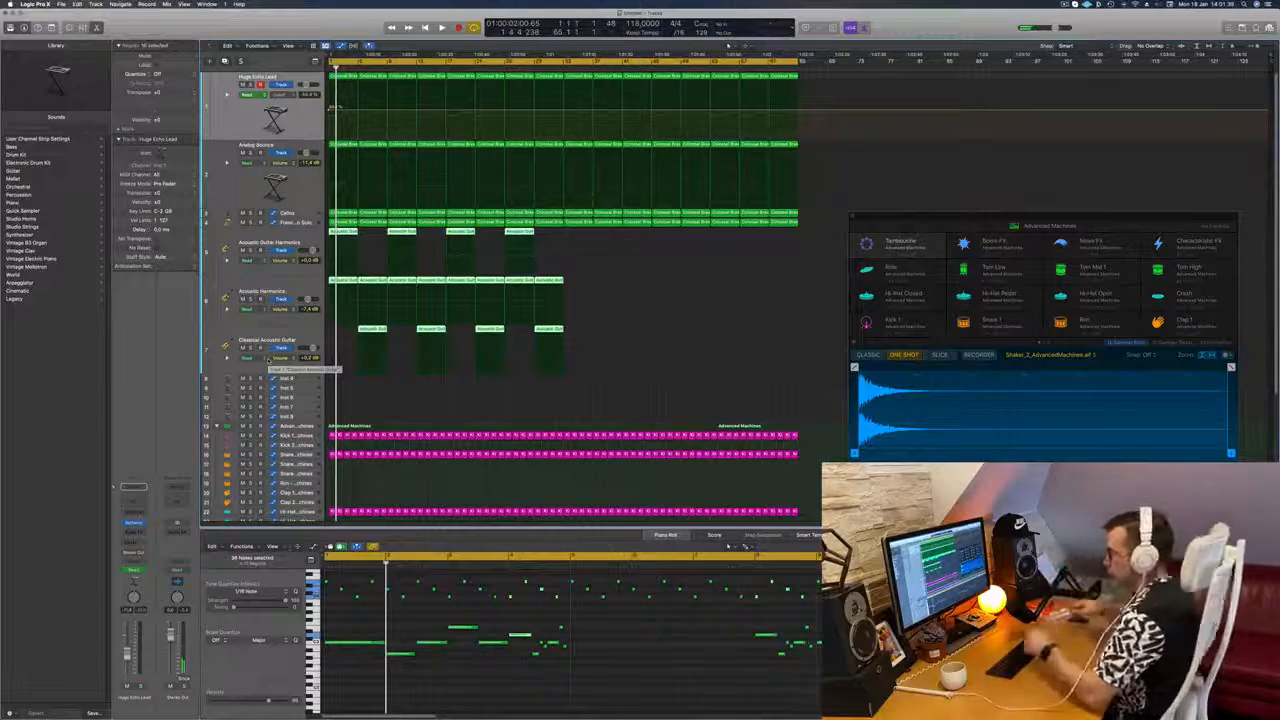
{"action": "key", "text": "space"}
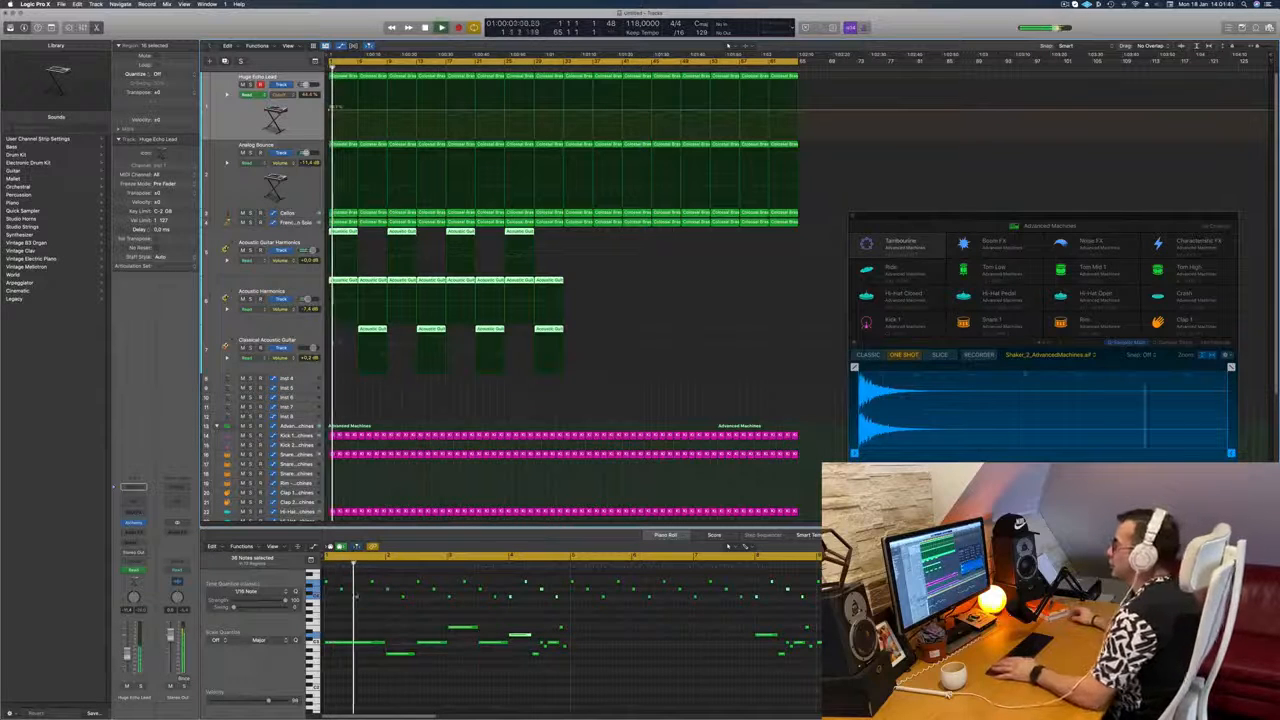
{"action": "left_click_drag", "start_coordinate": [594, 360], "coordinate": [575, 233]}
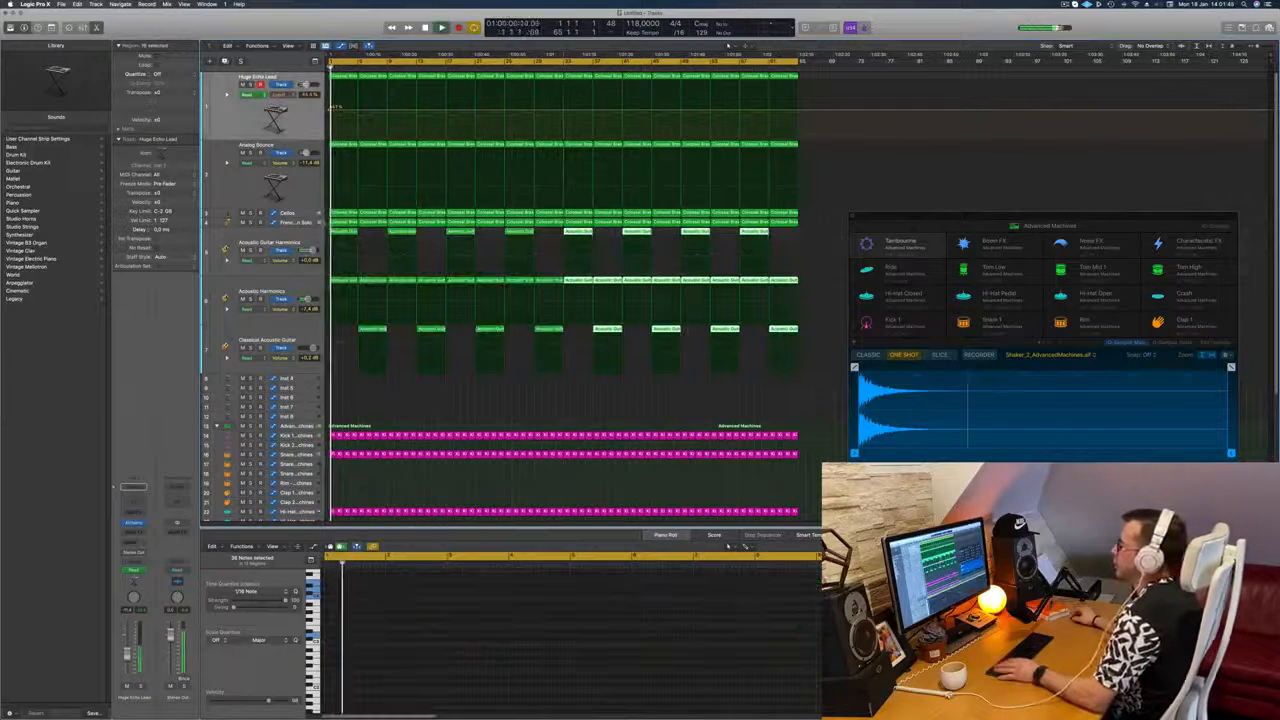
Step: Check the Acoustic Guitar Harmonics track in solo, unsolo it, and delete its first region
{"action": "left_click", "coordinate": [250, 250]}
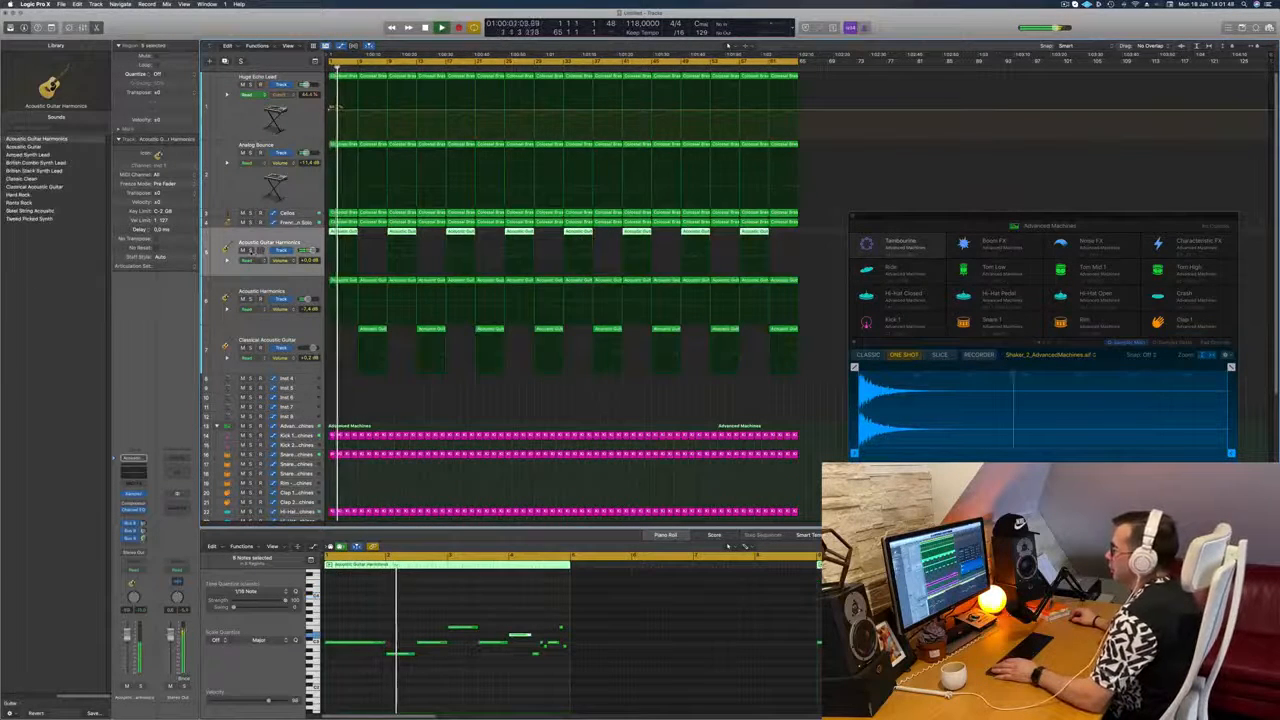
{"action": "left_click", "coordinate": [251, 251]}
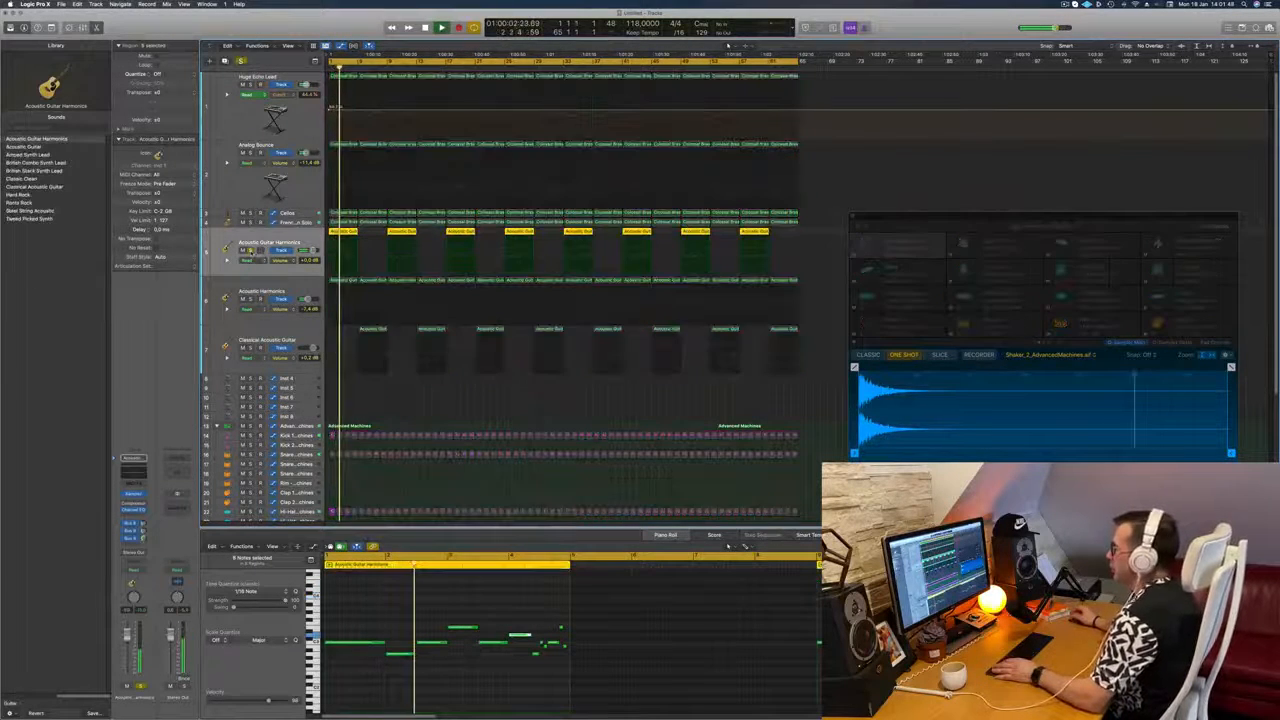
{"action": "left_click", "coordinate": [251, 251]}
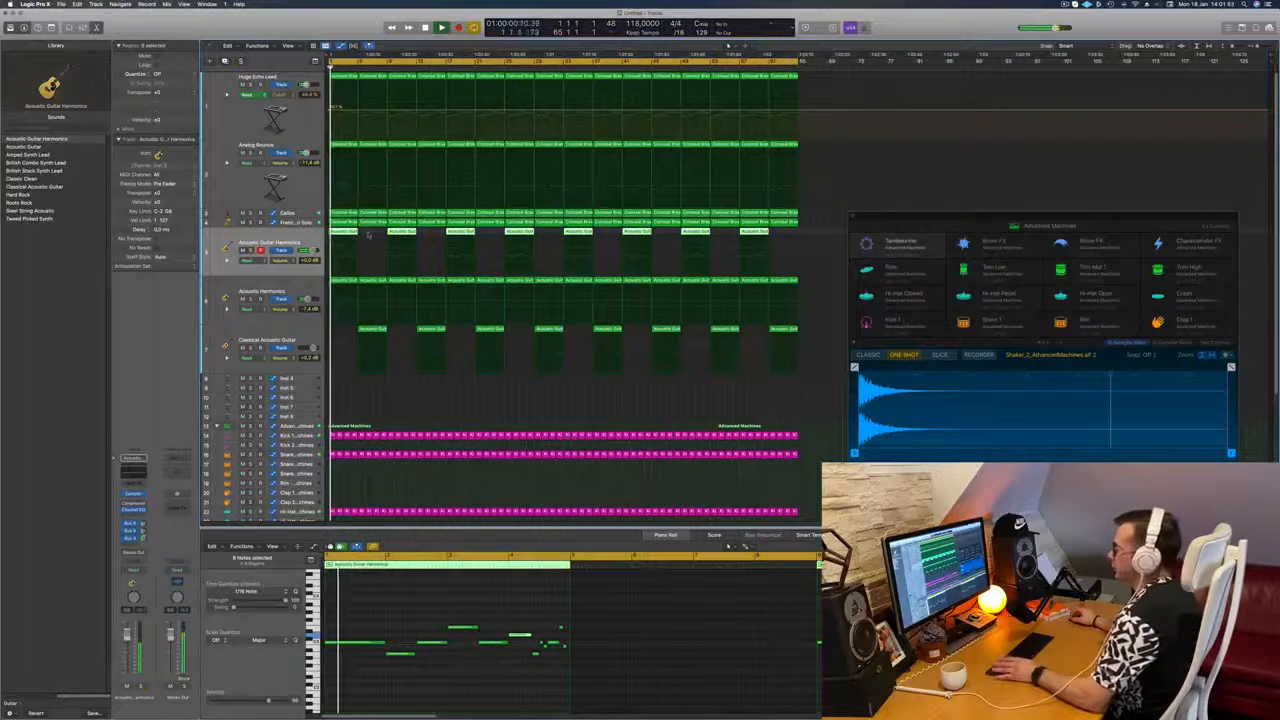
{"action": "left_click", "coordinate": [368, 236]}
{"action": "left_click", "coordinate": [345, 234]}
{"action": "key", "text": "Delete"}
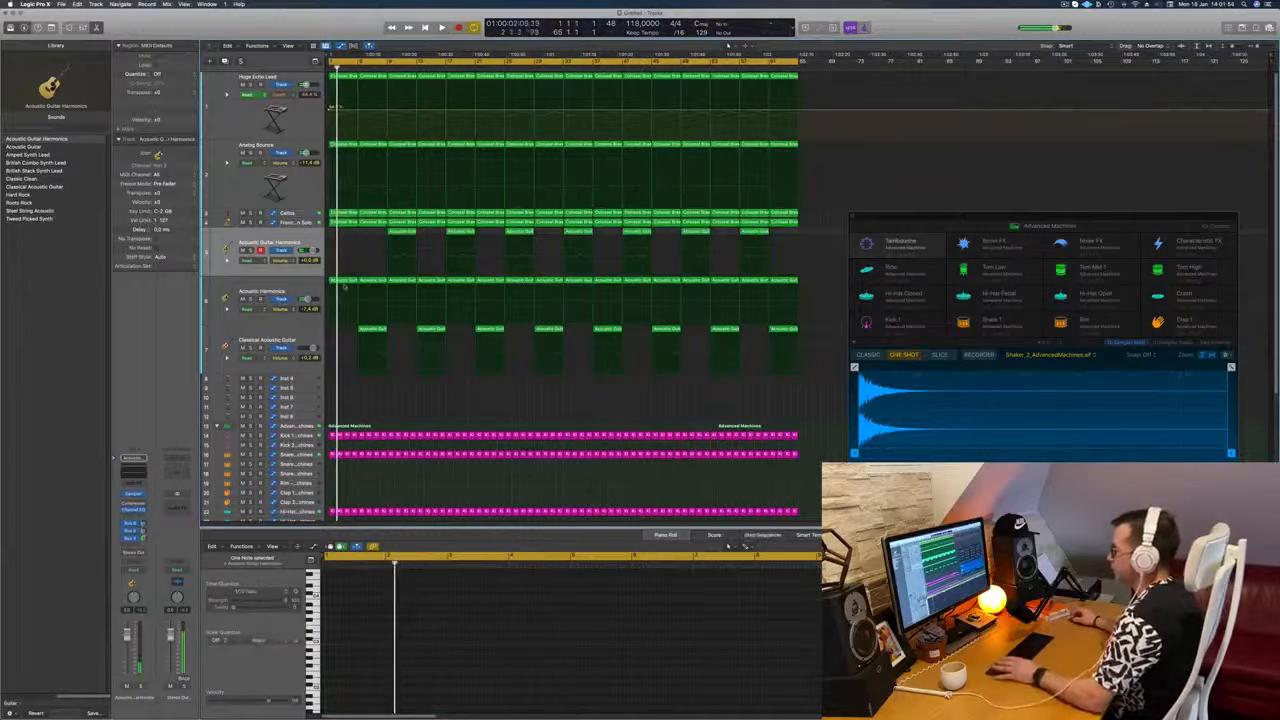
Step: Delete the opening regions on all three guitar tracks so the guitars start at bar 17
{"action": "key", "text": "space"}
{"action": "left_click", "coordinate": [349, 281]}
{"action": "key", "text": "Delete"}
{"action": "left_click", "coordinate": [381, 282]}
{"action": "key", "text": "Delete"}
{"action": "left_click", "coordinate": [372, 334]}
{"action": "key", "text": "Delete"}
{"action": "left_click_drag", "start_coordinate": [382, 231], "coordinate": [432, 349]}
{"action": "key", "text": "Delete"}
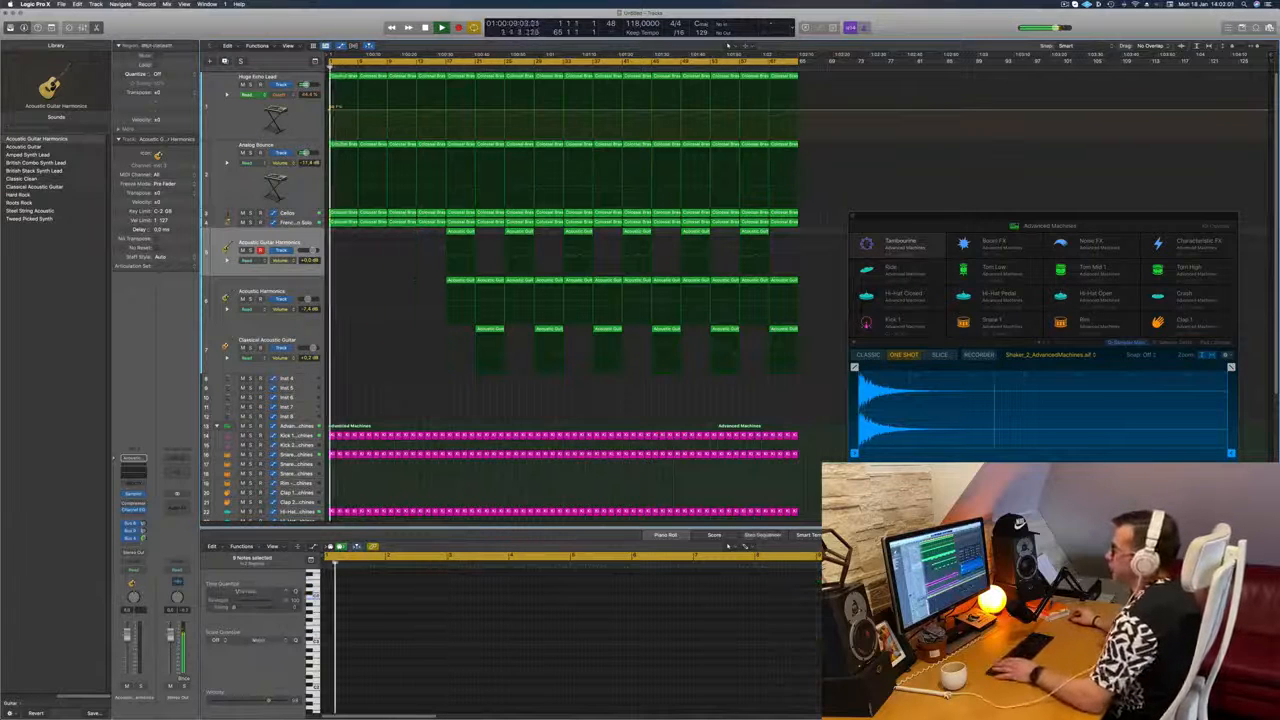
Step: Delete the first two regions of the Cellos and French Horn tracks so both start at bar 9
{"action": "left_click", "coordinate": [341, 212]}
{"action": "key", "text": "Delete"}
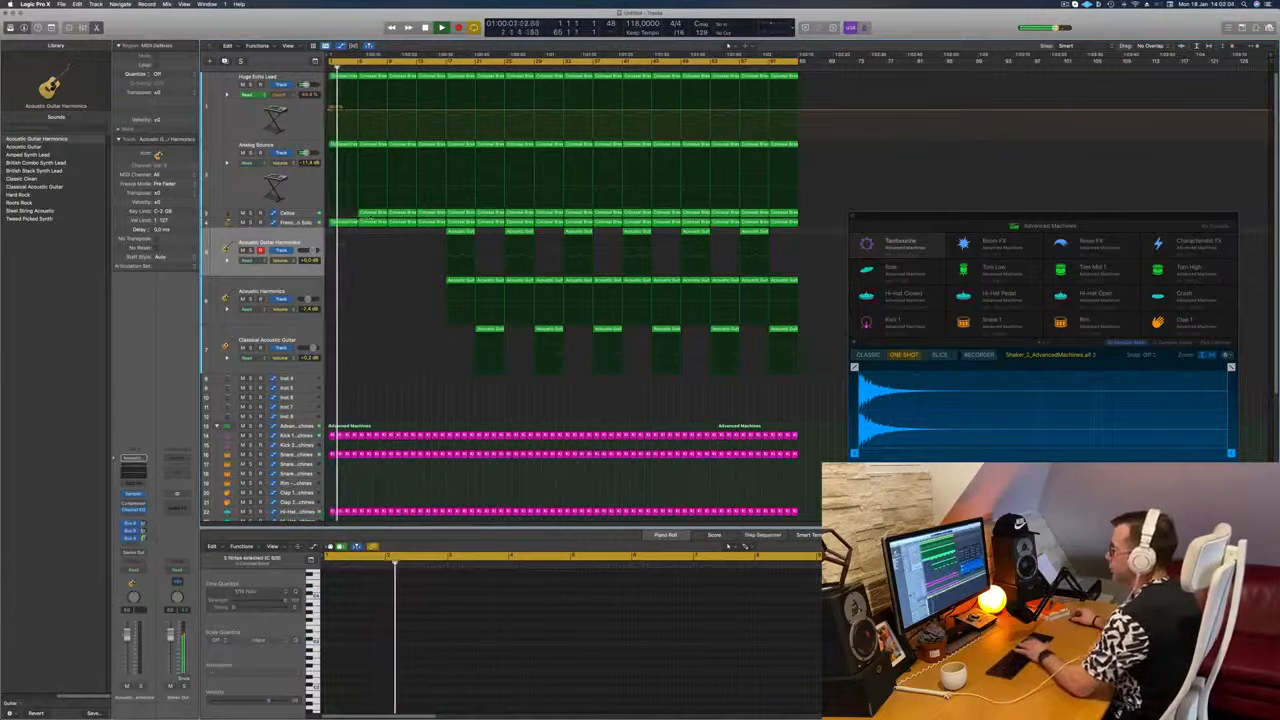
{"action": "left_click", "coordinate": [375, 212]}
{"action": "key", "text": "Delete"}
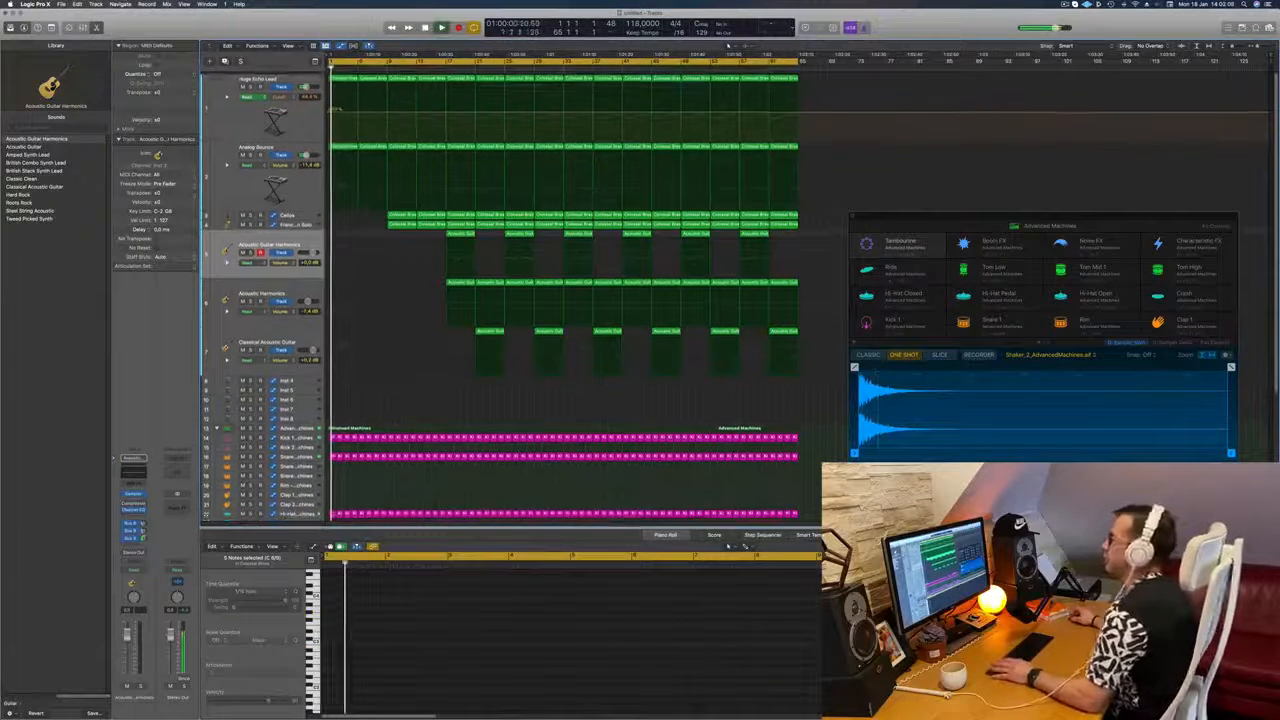
Step: Play the Analog Bounce track and insert a Channel EQ on its channel strip
{"action": "left_click", "coordinate": [310, 183]}
{"action": "key", "text": "space"}
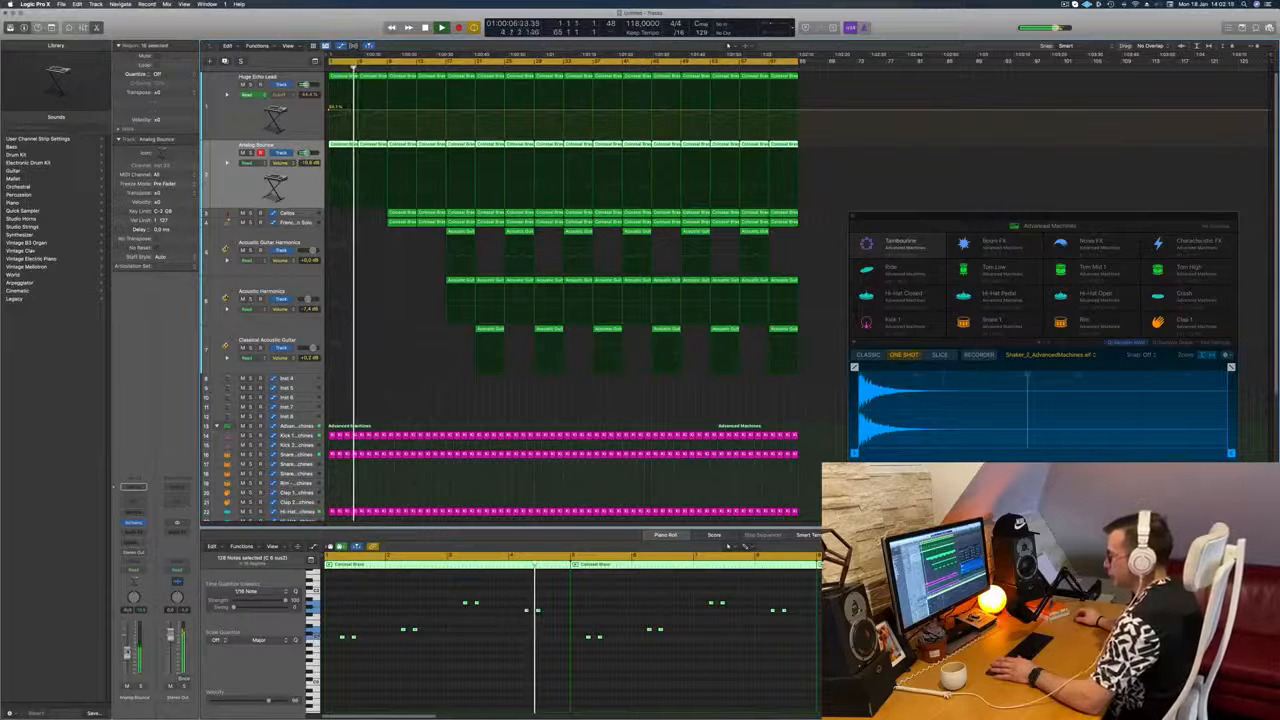
{"action": "left_click", "coordinate": [139, 502]}
{"action": "left_click", "coordinate": [134, 506]}
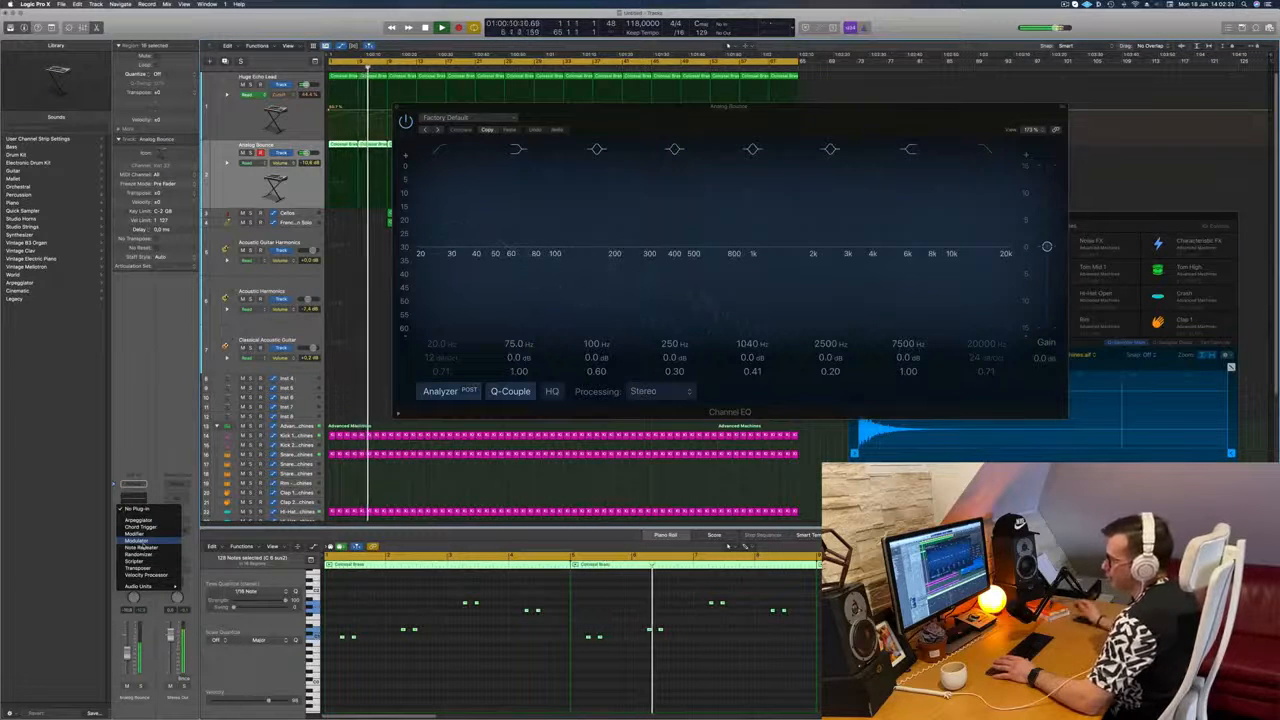
{"action": "left_click", "coordinate": [140, 541]}
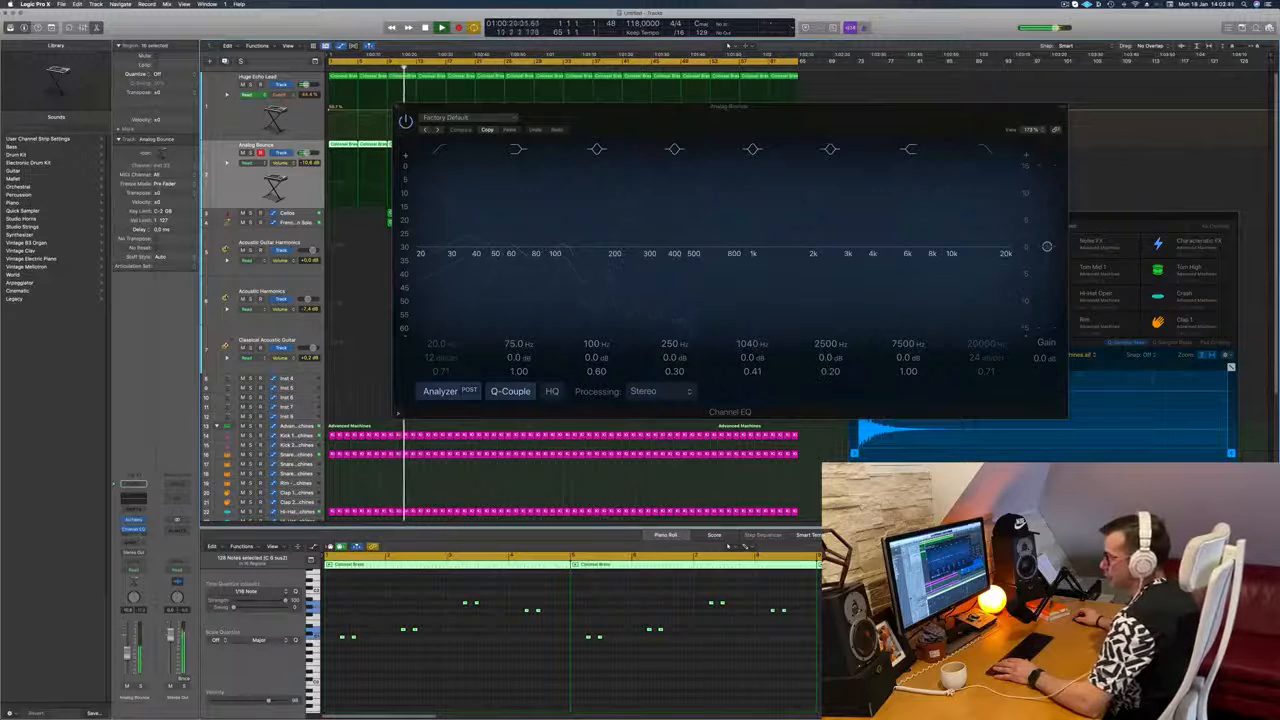
Step: Insert a Compressor on Analog Bounce using the Studio FET model, and close both the Compressor and Channel EQ windows
{"action": "left_click", "coordinate": [137, 537]}
{"action": "mouse_move", "coordinate": [160, 572]}
{"action": "left_click", "coordinate": [204, 573]}
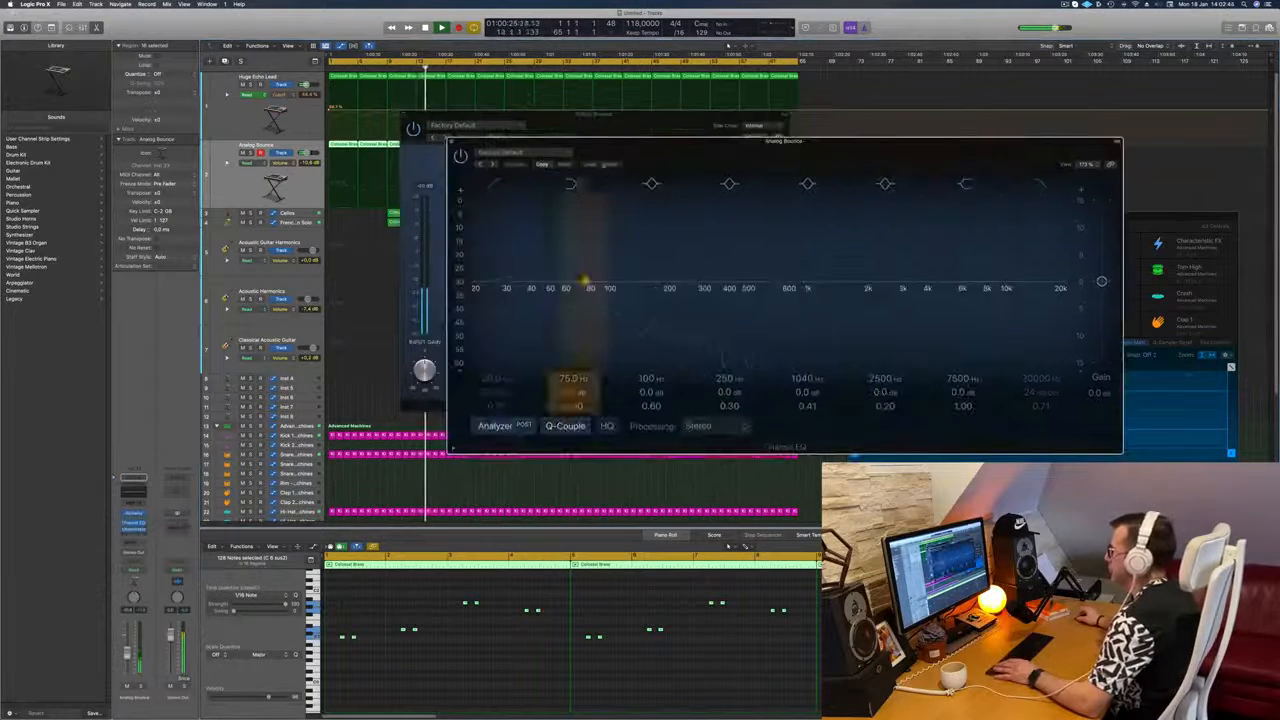
{"action": "left_click", "coordinate": [522, 164]}
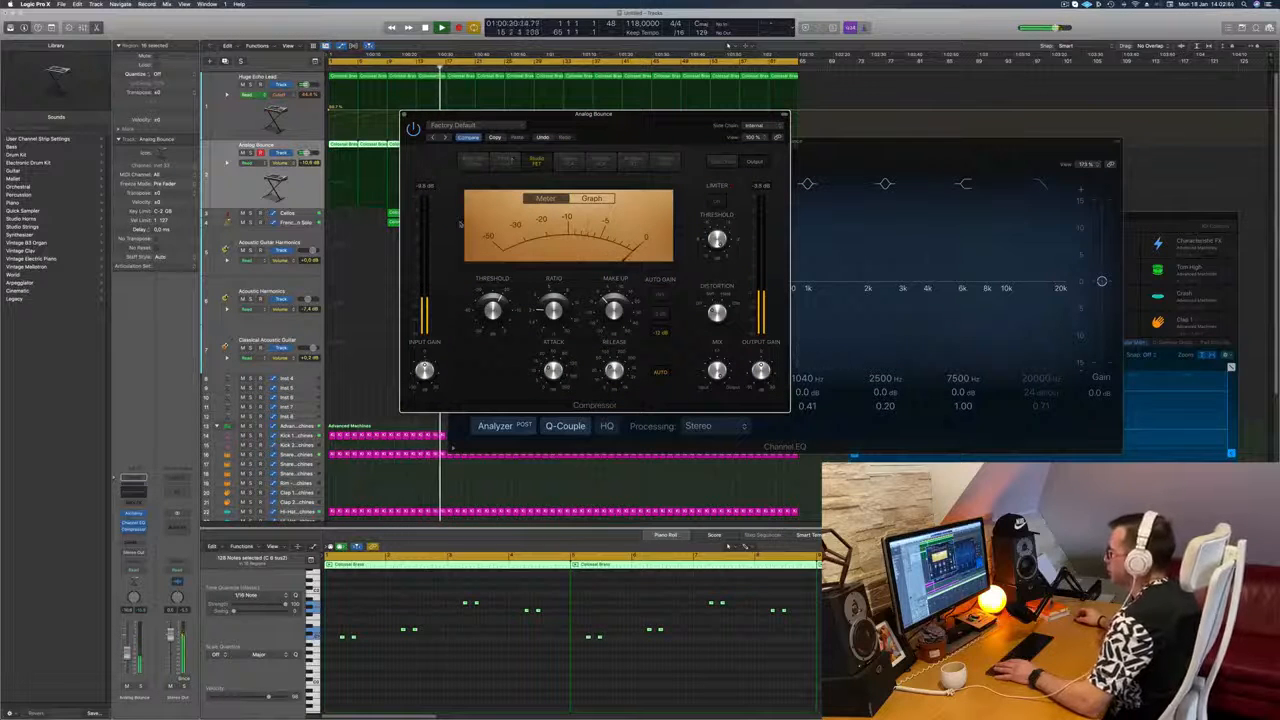
{"action": "left_click_drag", "start_coordinate": [631, 132], "coordinate": [781, 180]}
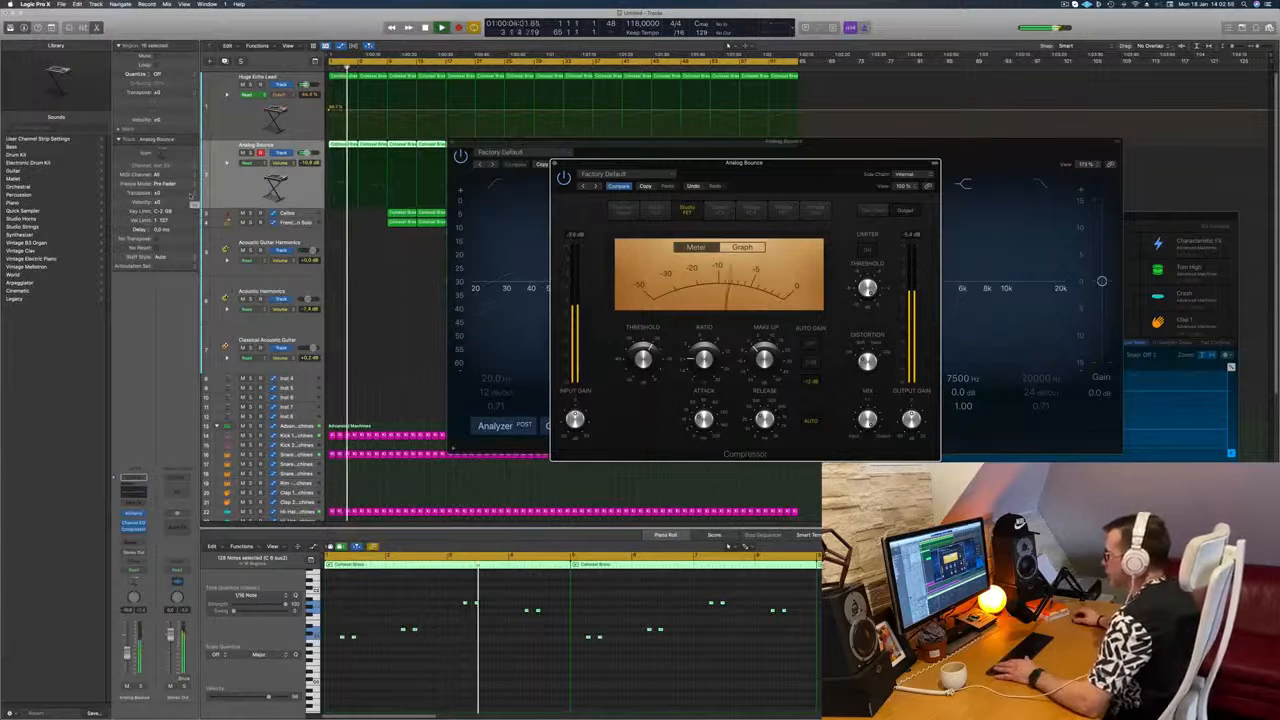
{"action": "left_click_drag", "start_coordinate": [792, 174], "coordinate": [742, 179]}
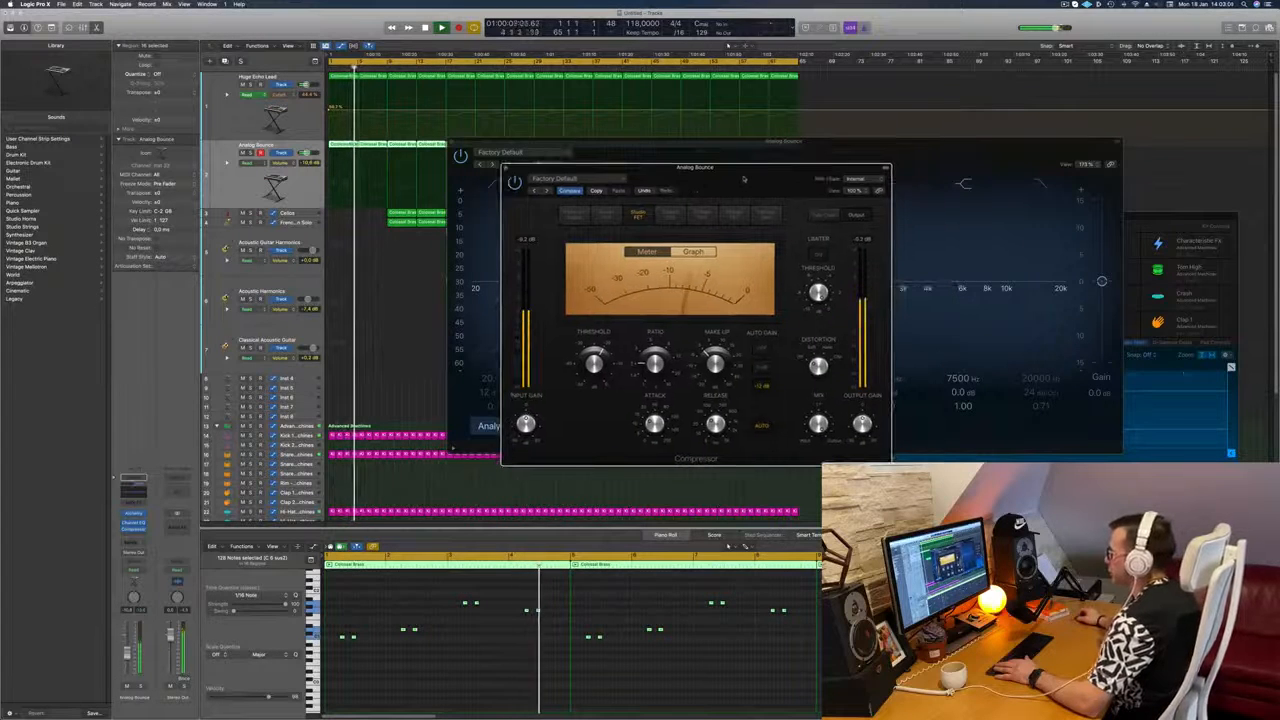
{"action": "left_click", "coordinate": [506, 169]}
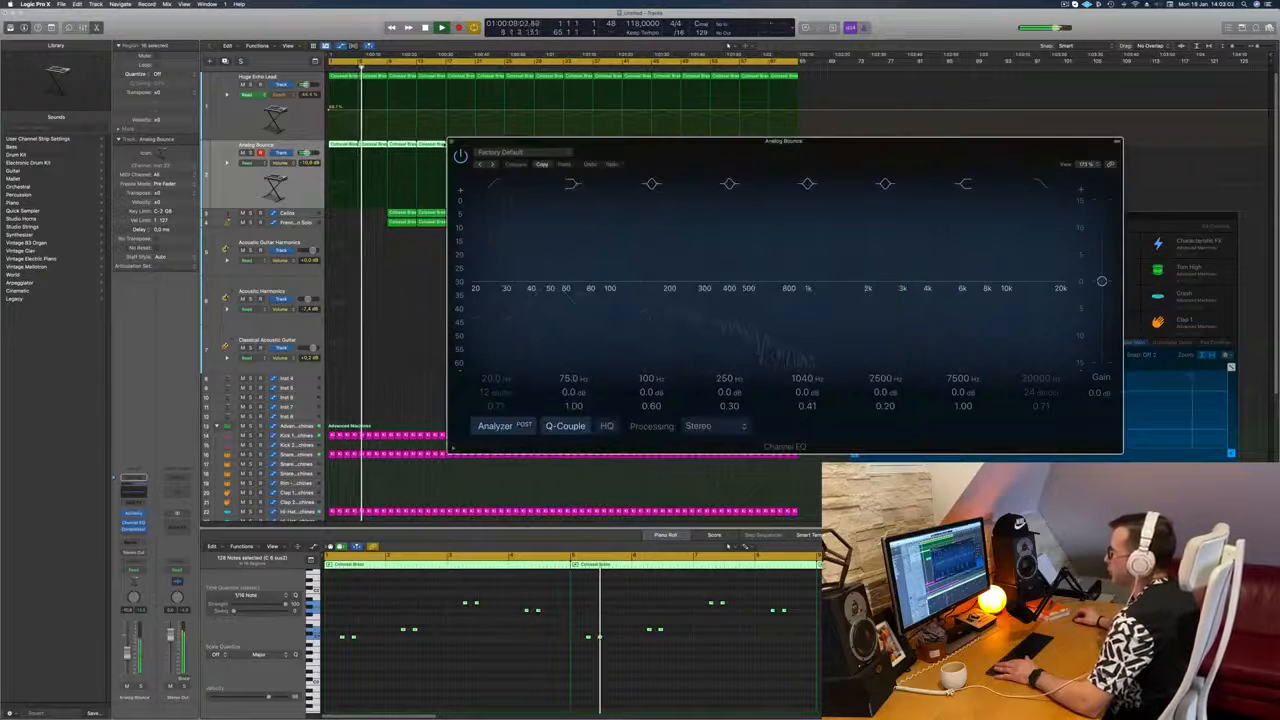
{"action": "left_click", "coordinate": [450, 143]}
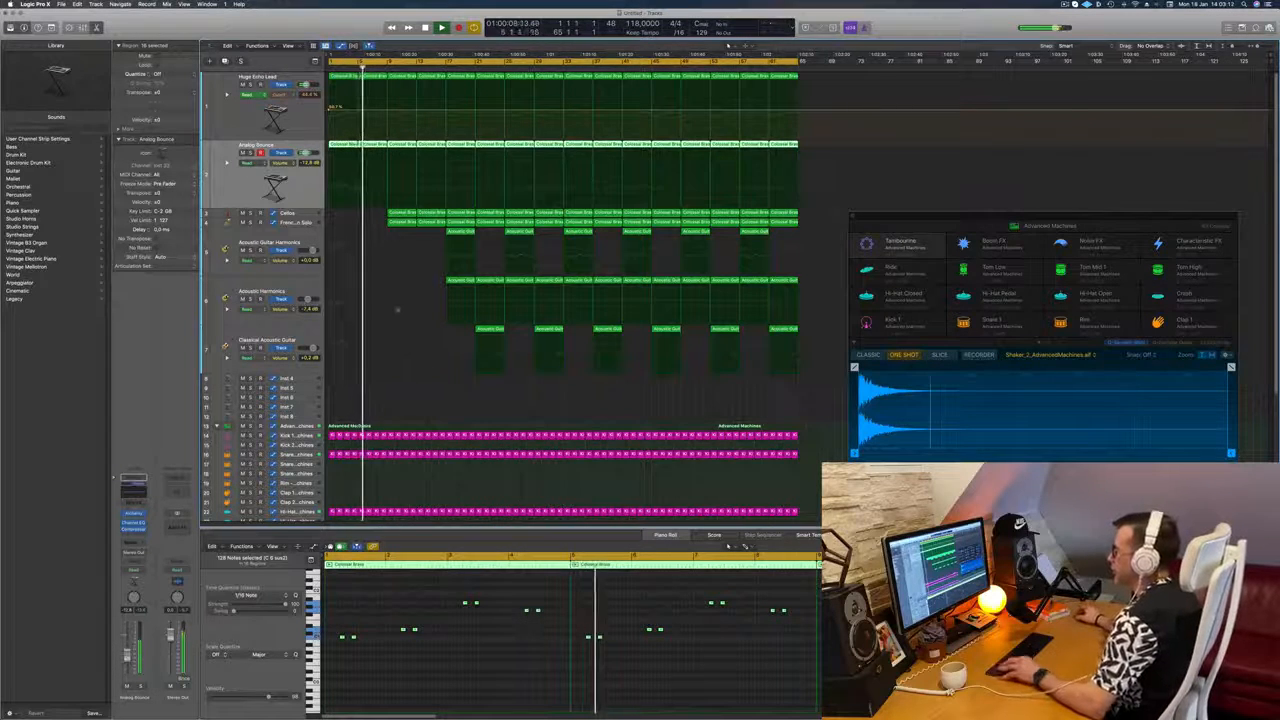
Step: Shape the Huge Echo Lead's cutoff automation into a gradual rise from a lowered start to bar 9, and play it
{"action": "key", "text": "super+Right"}
{"action": "key", "text": "super+Right"}
{"action": "key", "text": "super+Right"}
{"action": "key", "text": "super+Right"}
{"action": "key", "text": "Return"}
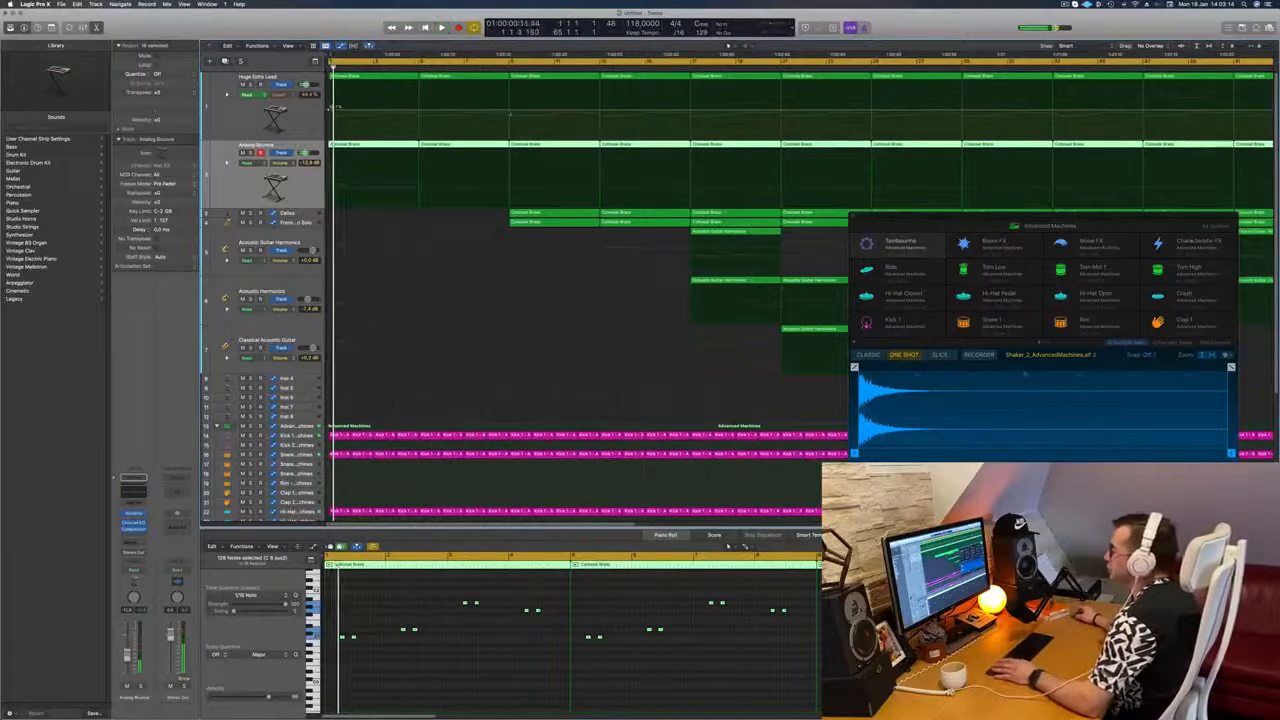
{"action": "left_click", "coordinate": [509, 112]}
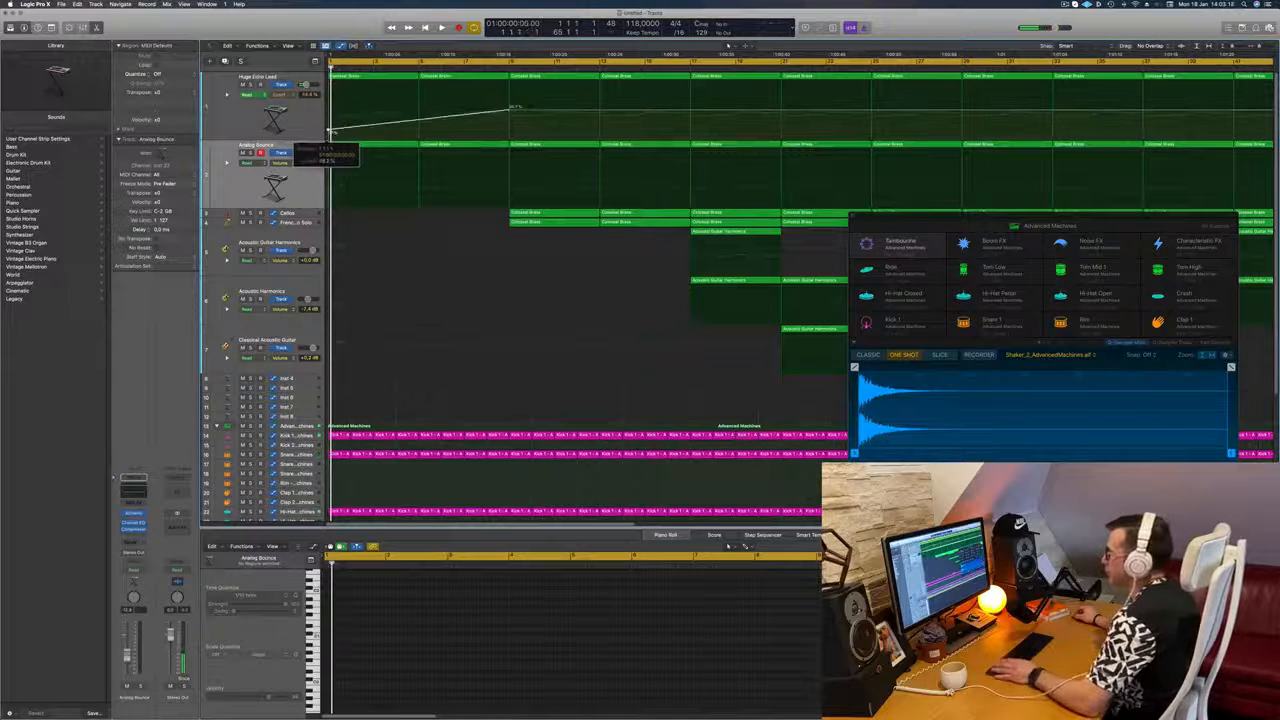
{"action": "key", "text": "space"}
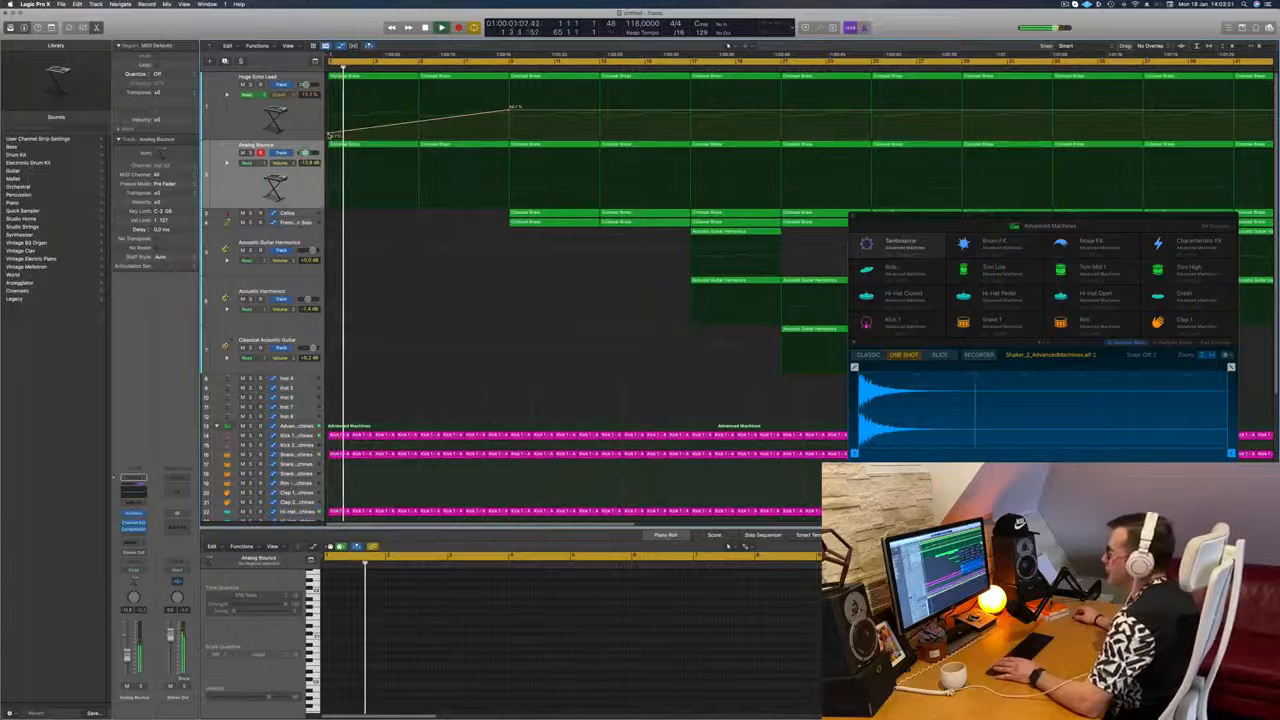
Step: Delete the first two Analog Bounce regions so the bass starts at bar 9
{"action": "left_click", "coordinate": [372, 147]}
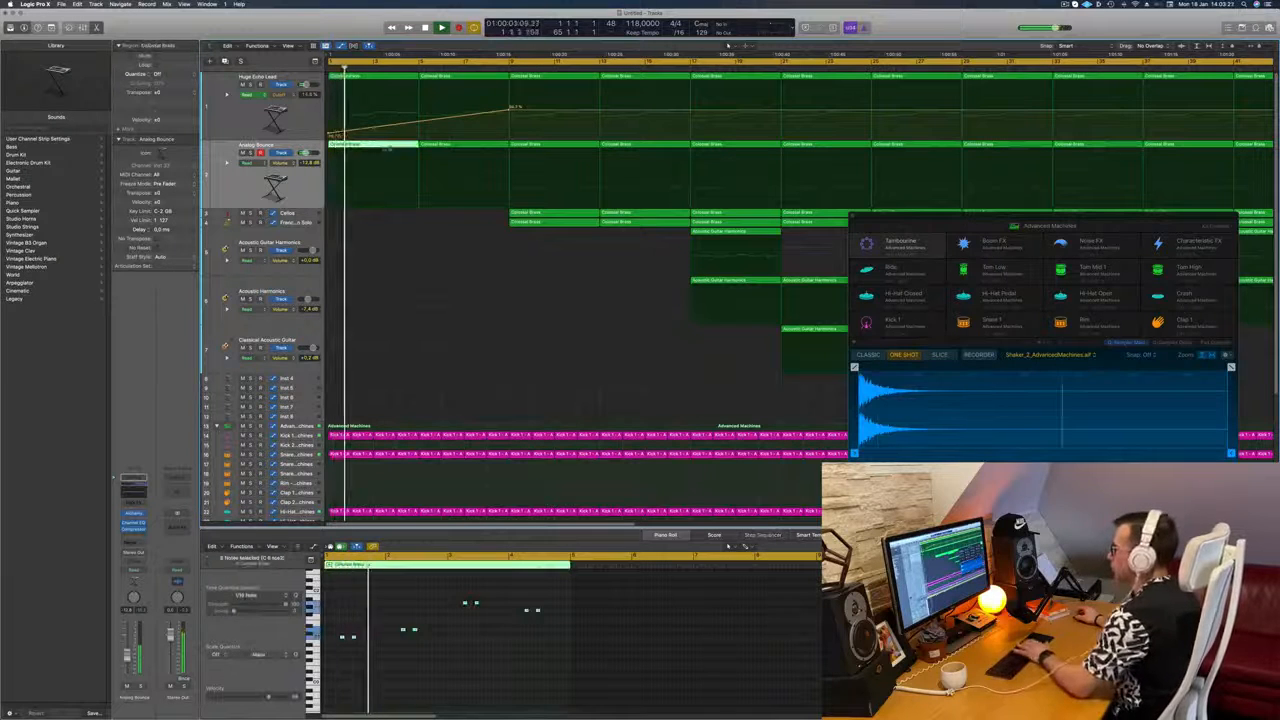
{"action": "key", "text": "Delete"}
{"action": "left_click", "coordinate": [661, 218]}
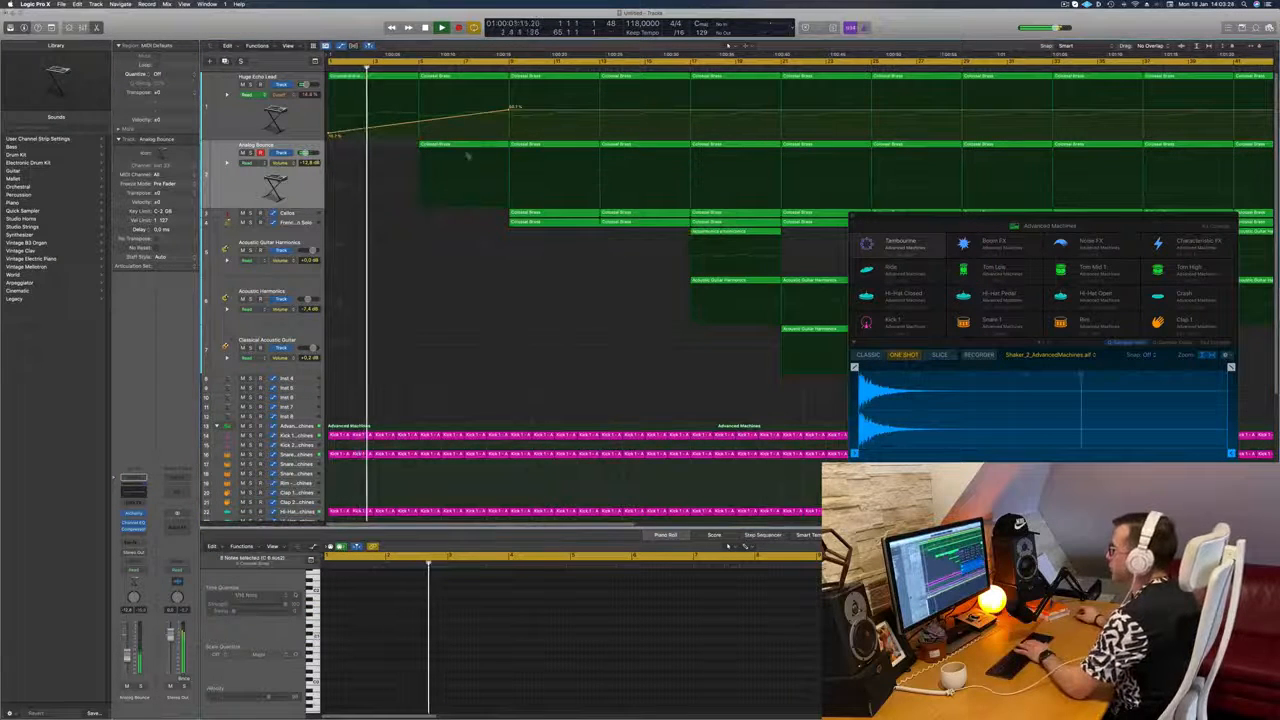
{"action": "left_click", "coordinate": [466, 145]}
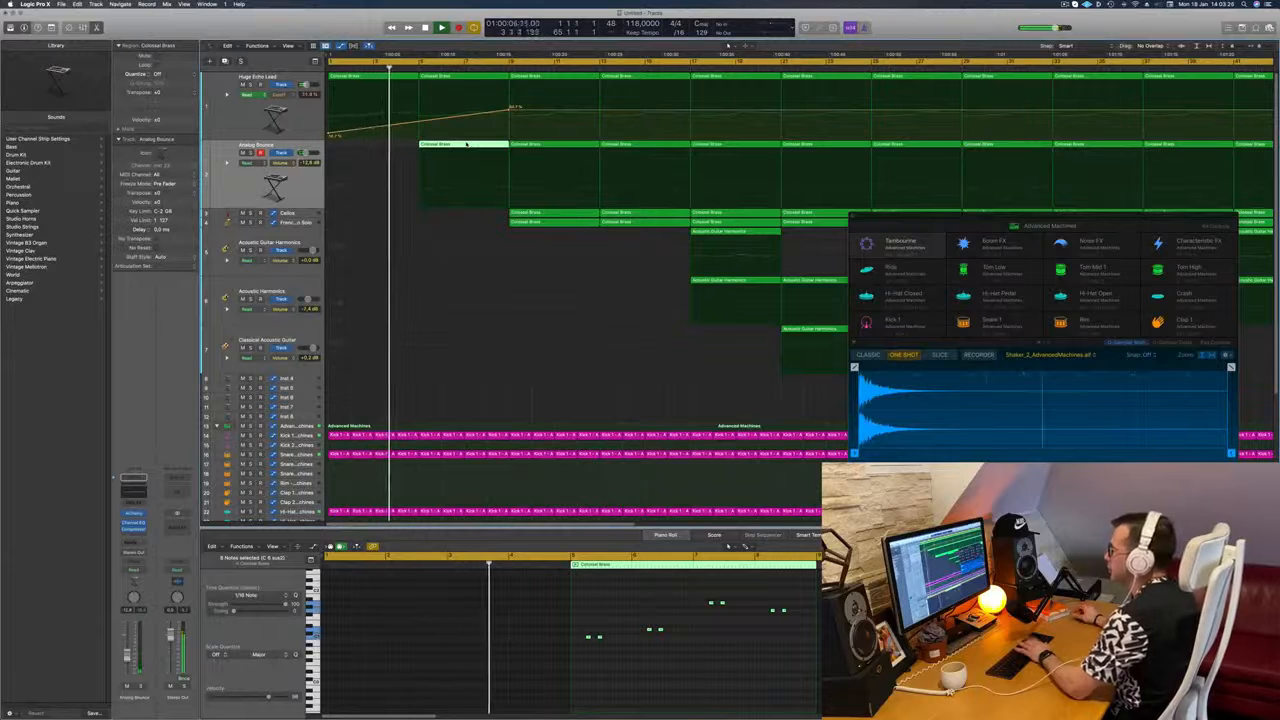
{"action": "key", "text": "Delete"}
Step: Review the whole arrangement during playback, from the lead and drum intro through the entry of the other instruments at bar 9
{"action": "scroll", "coordinate": [430, 232], "scroll_direction": "down", "scroll_amount": 4}
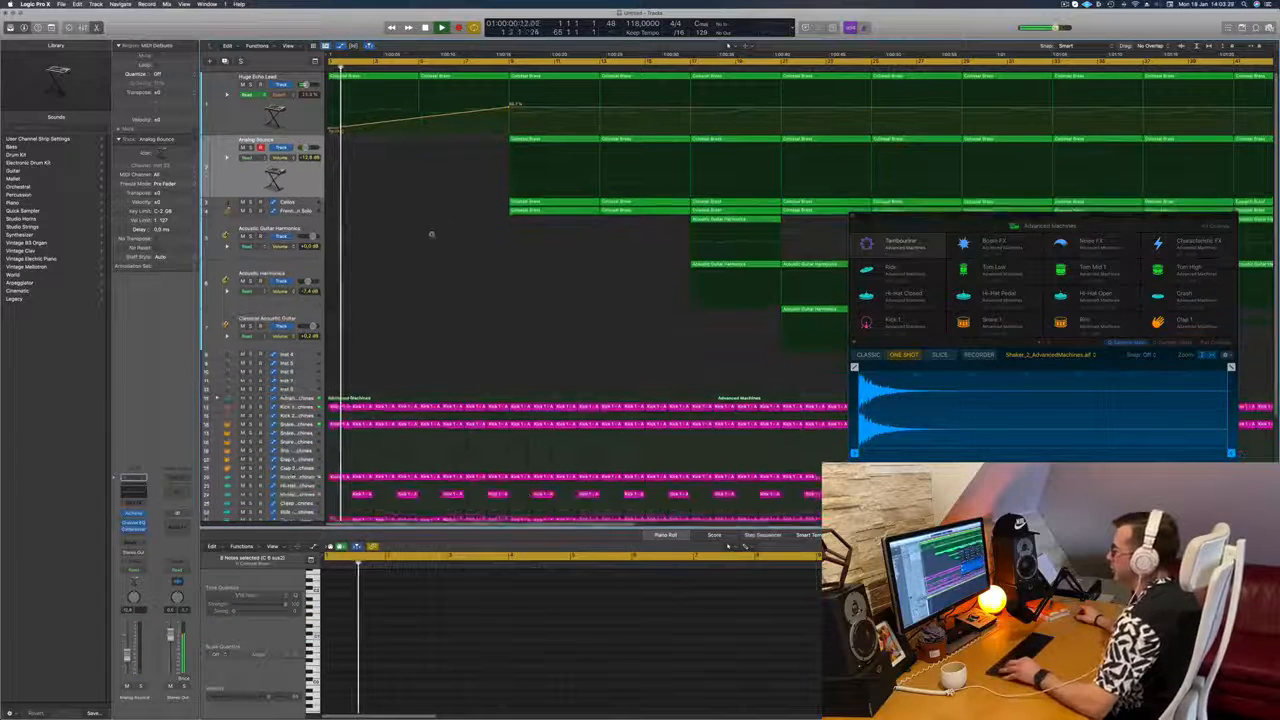
{"action": "scroll", "coordinate": [432, 240], "scroll_direction": "down", "scroll_amount": 3}
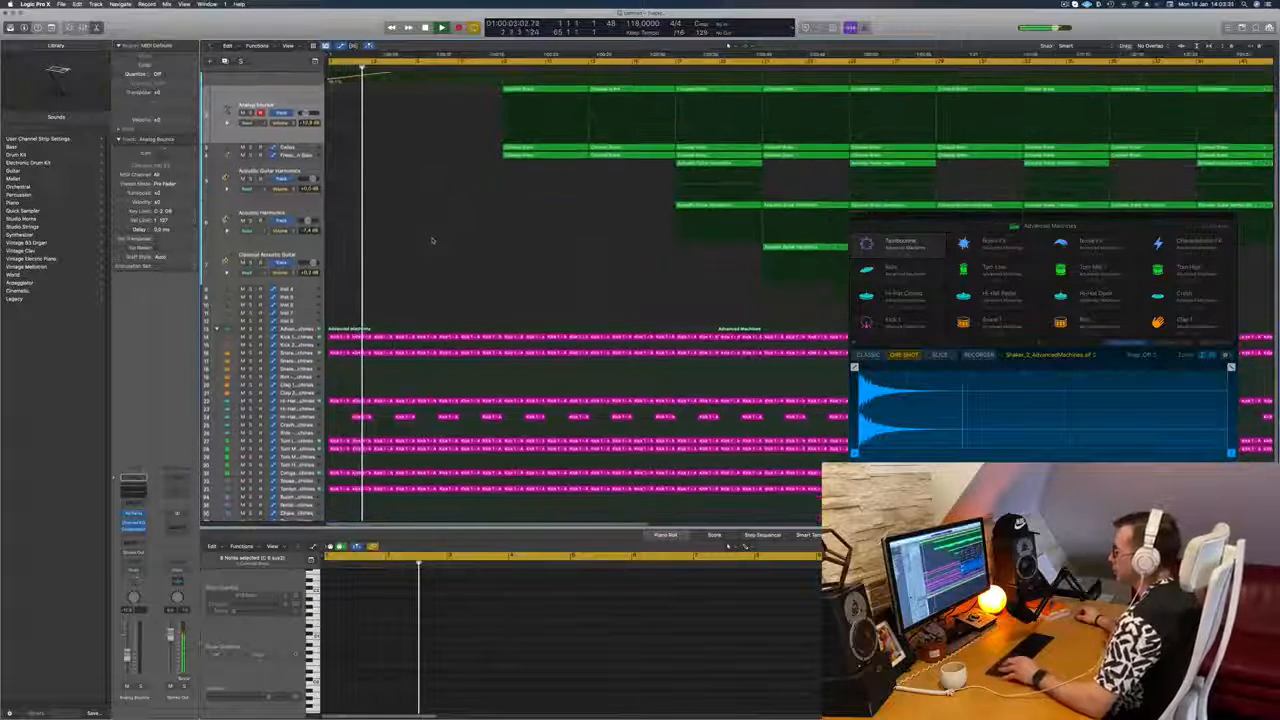
{"action": "scroll", "coordinate": [432, 240], "scroll_direction": "down", "scroll_amount": 3}
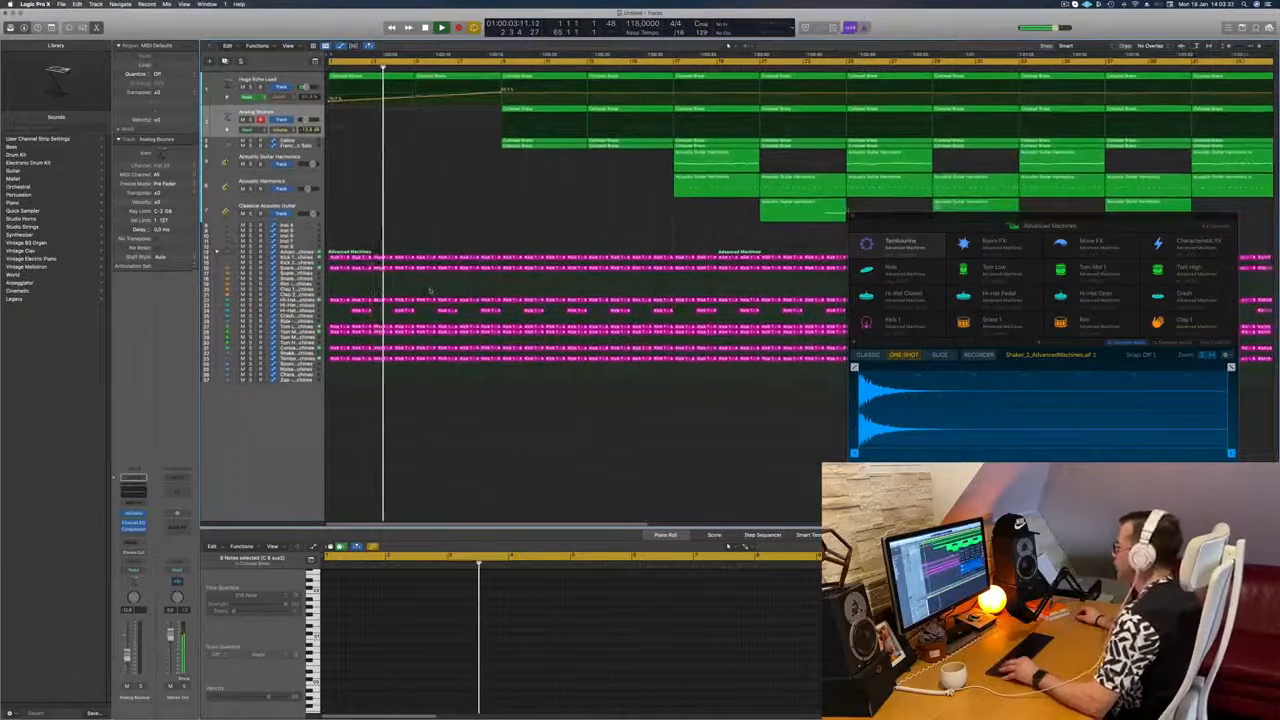
{"action": "scroll", "coordinate": [432, 288], "scroll_direction": "down", "scroll_amount": 5}
{"action": "scroll", "coordinate": [427, 290], "scroll_direction": "down", "scroll_amount": 3}
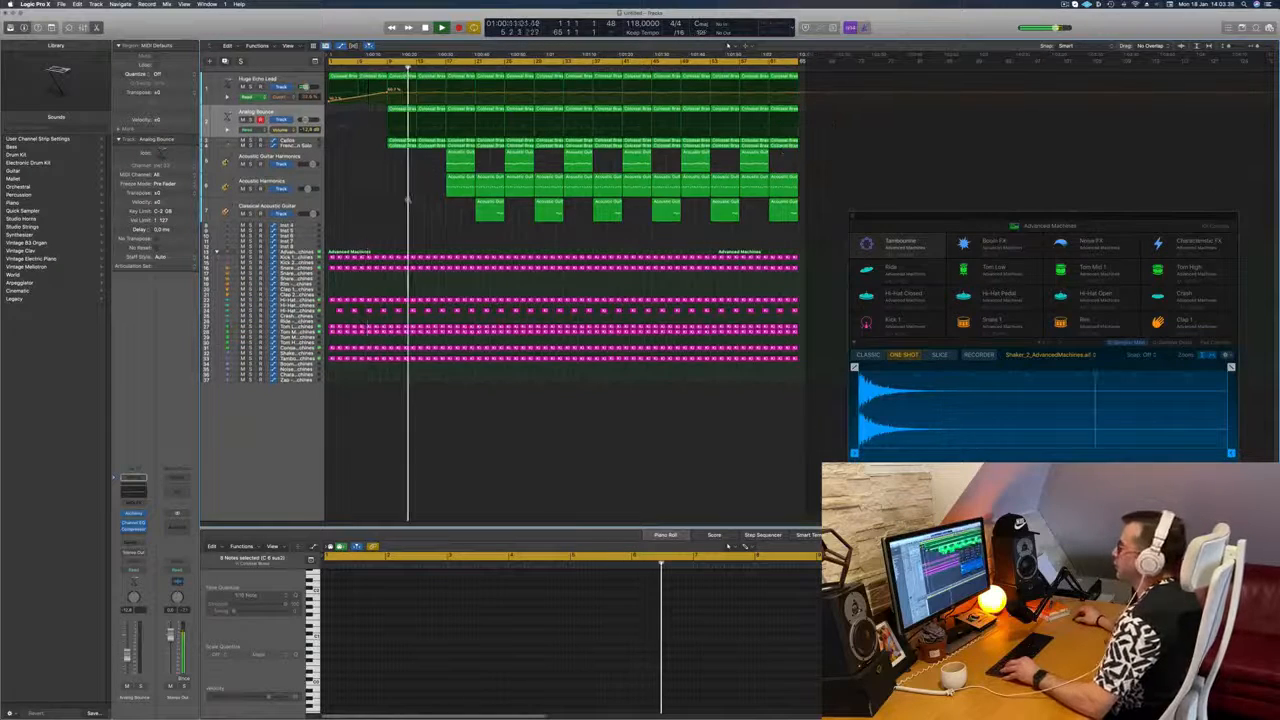
{"action": "scroll", "coordinate": [452, 205], "scroll_direction": "up", "scroll_amount": 5}
{"action": "scroll", "coordinate": [452, 205], "scroll_direction": "up", "scroll_amount": 3}
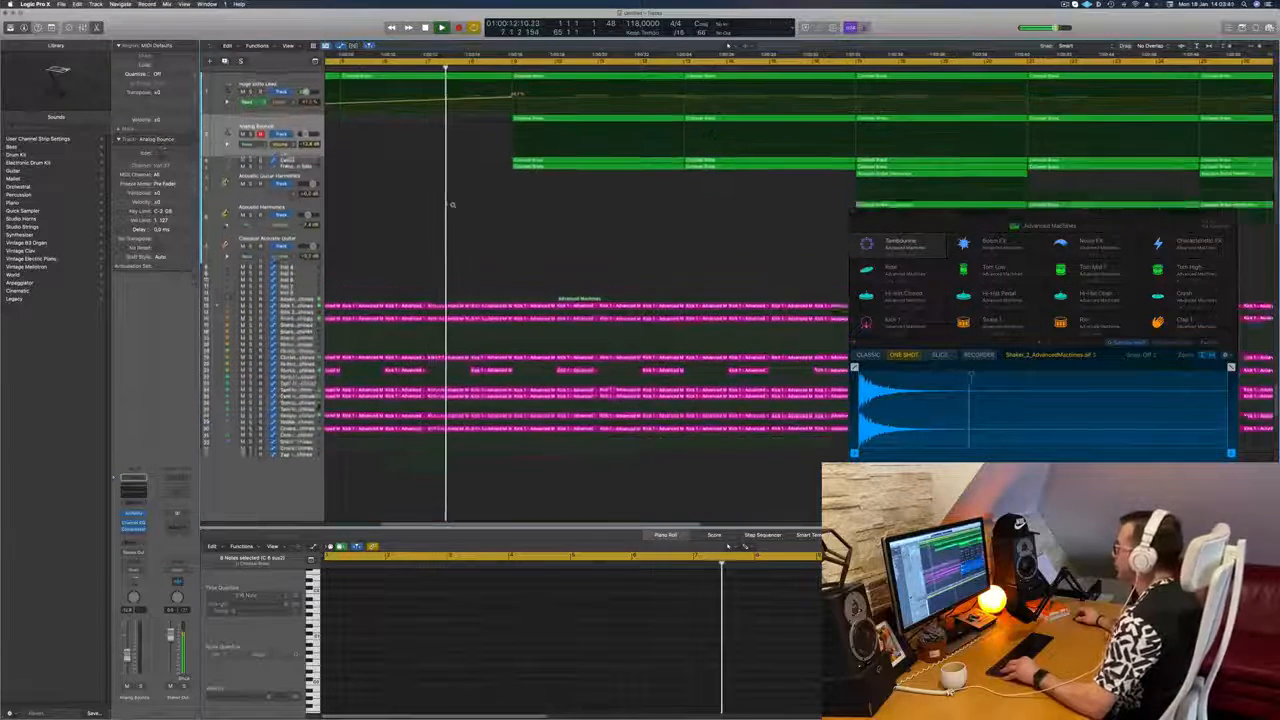
{"action": "scroll", "coordinate": [452, 205], "scroll_direction": "down", "scroll_amount": 5}
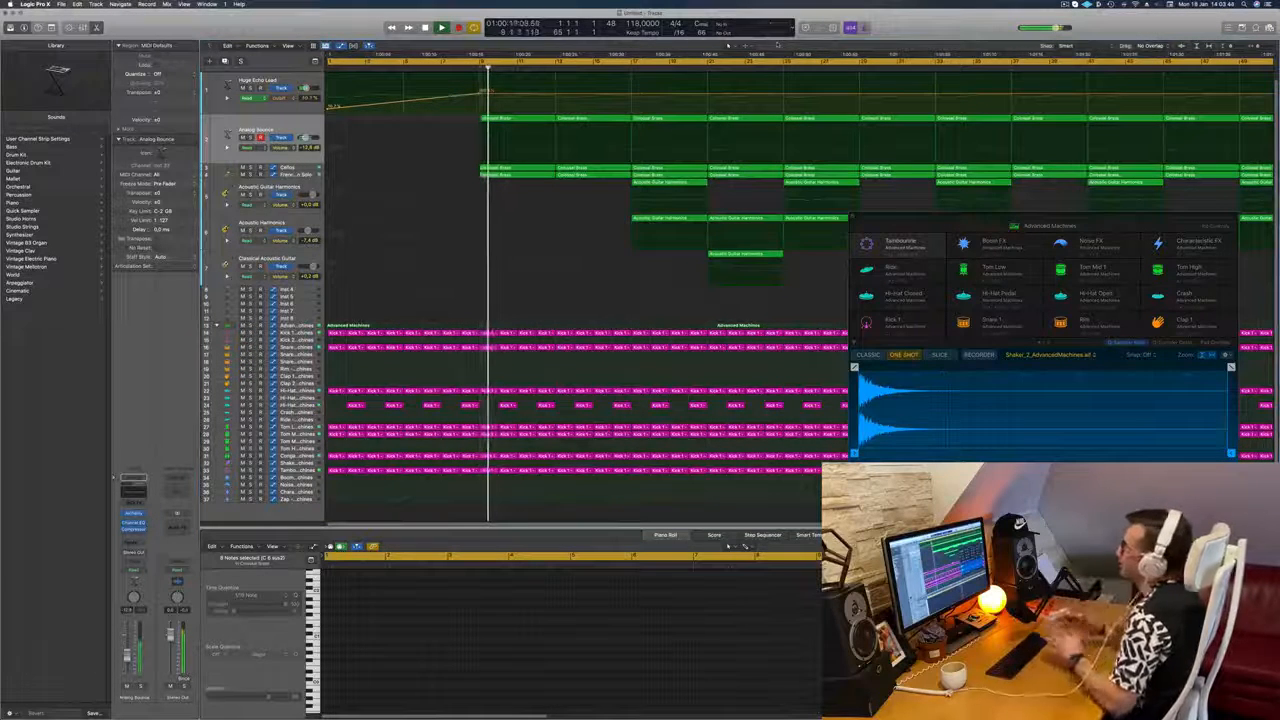
{"action": "scroll", "coordinate": [696, 122], "scroll_direction": "down", "scroll_amount": 2}
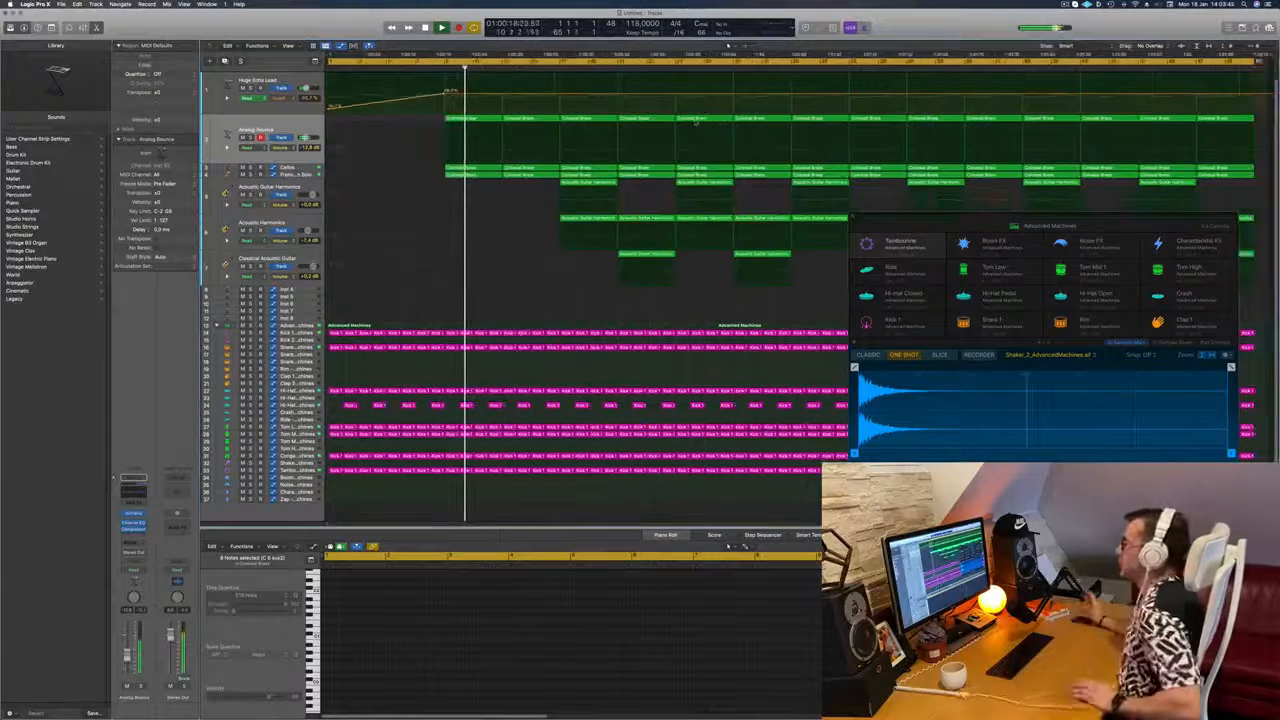